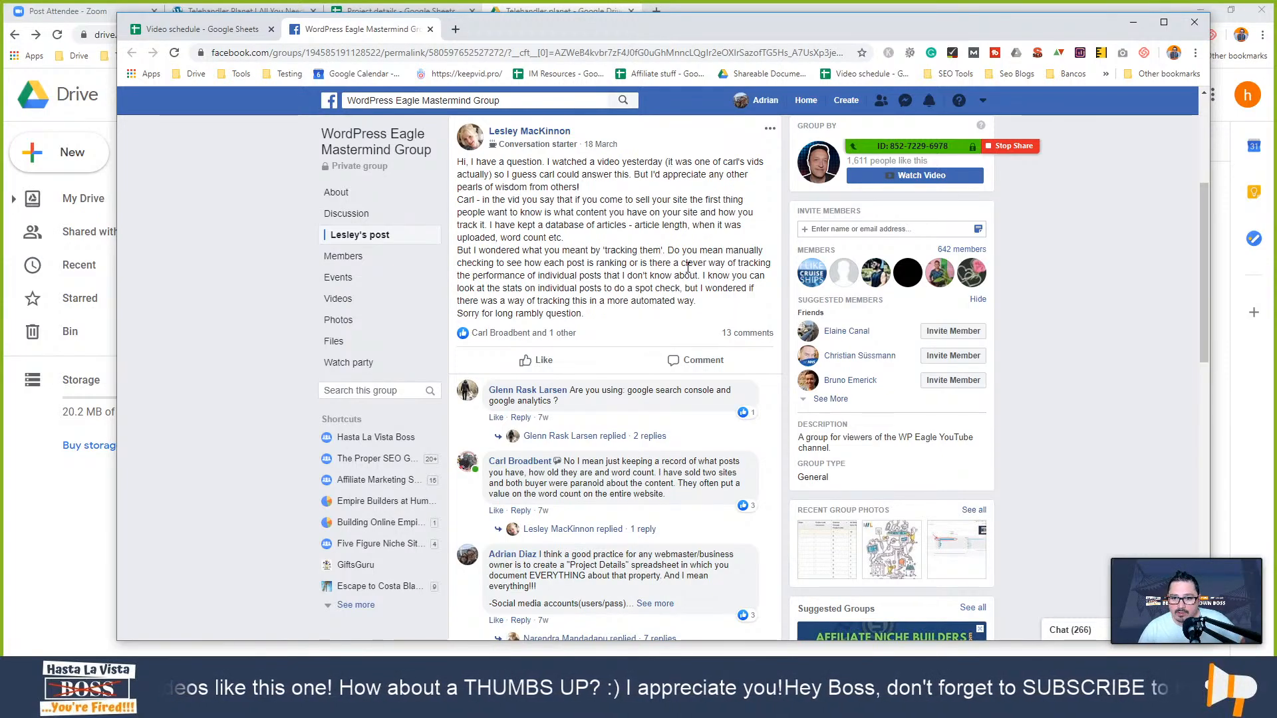
- Expand the comment recommending a Project Details spreadsheet to read its site URLs and keywords line
{"action": "scroll", "coordinate": [603, 292], "scroll_direction": "down", "scroll_amount": 1}
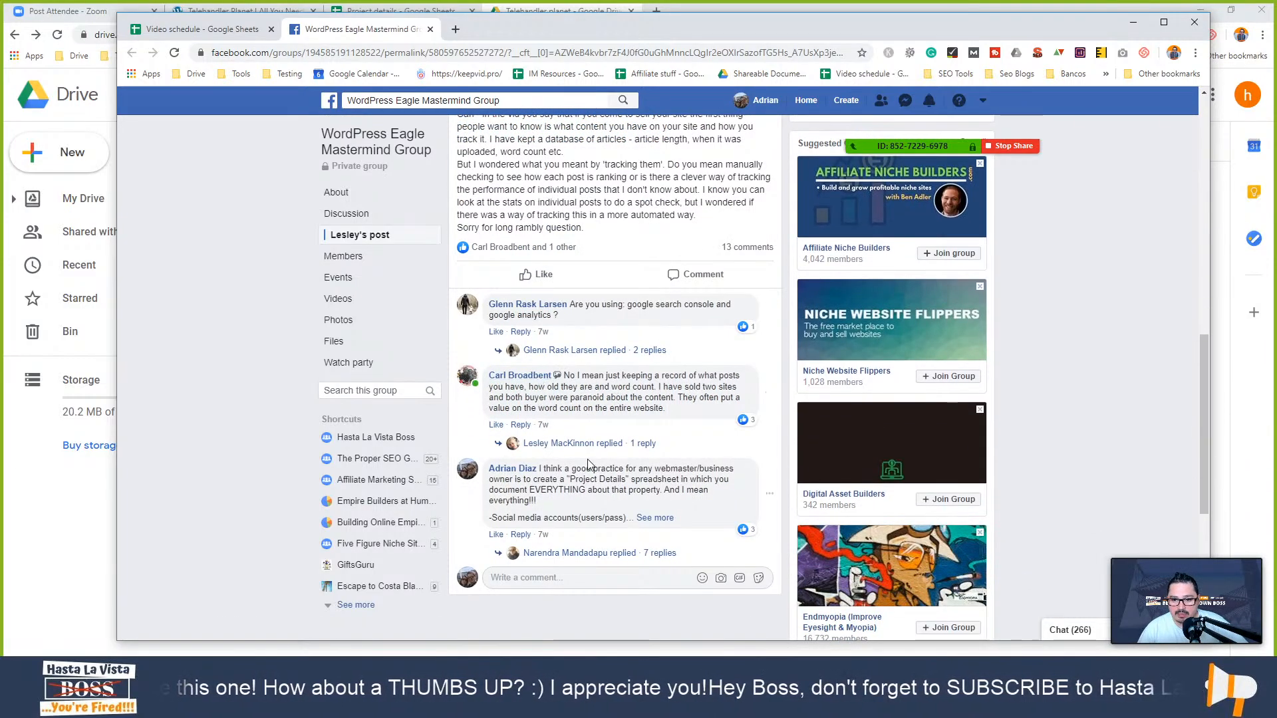
{"action": "scroll", "coordinate": [616, 458], "scroll_direction": "down", "scroll_amount": 3}
{"action": "scroll", "coordinate": [616, 457], "scroll_direction": "down", "scroll_amount": 2}
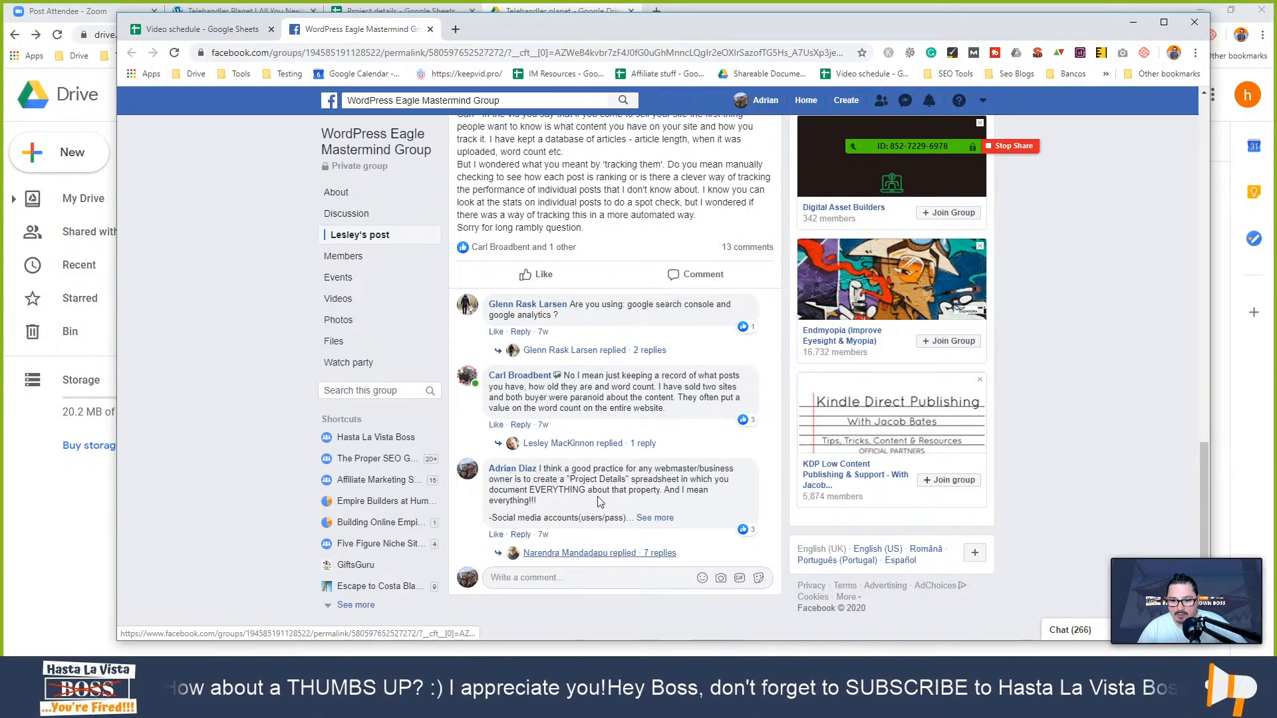
{"action": "scroll", "coordinate": [601, 499], "scroll_direction": "down", "scroll_amount": 6}
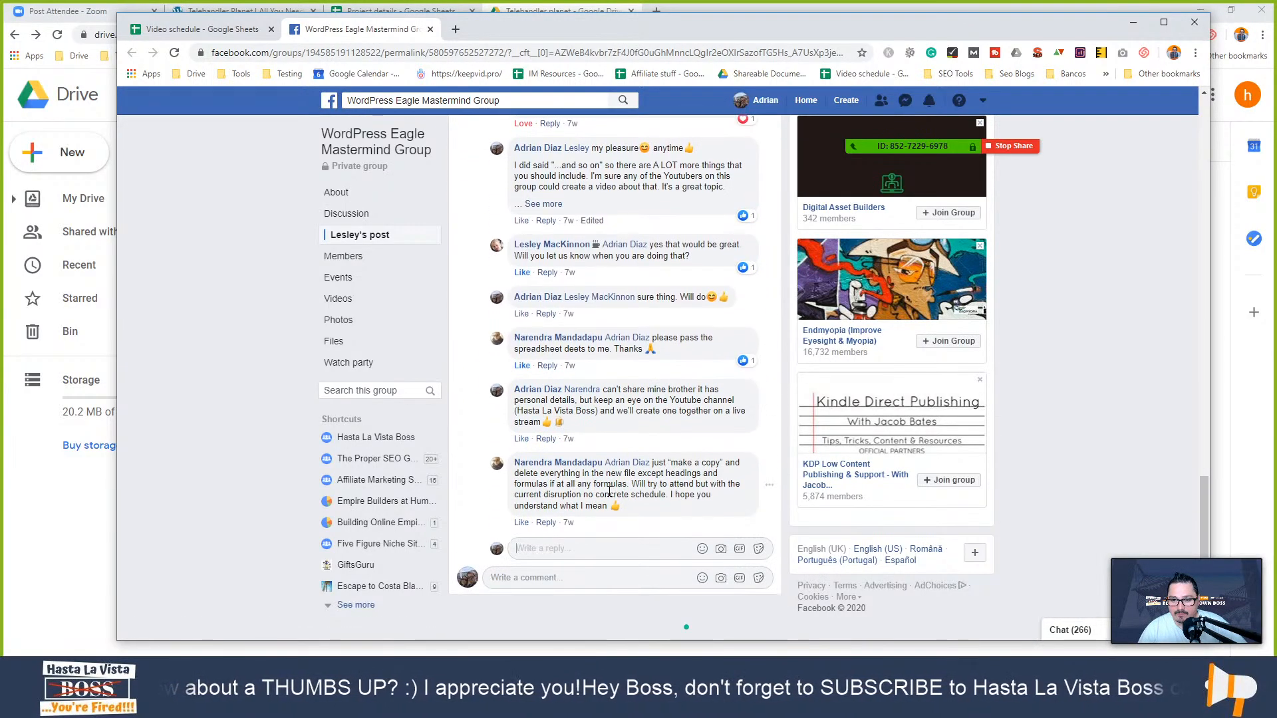
{"action": "scroll", "coordinate": [562, 311], "scroll_direction": "up", "scroll_amount": 10}
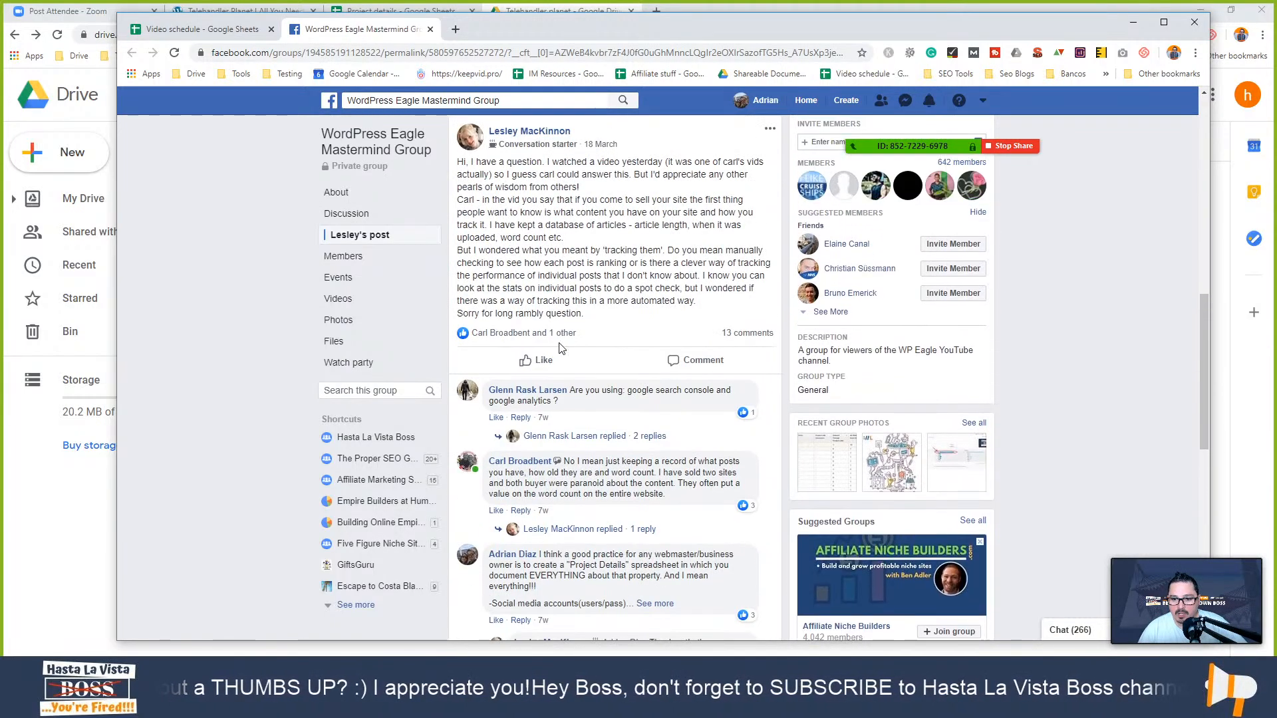
{"action": "scroll", "coordinate": [559, 347], "scroll_direction": "down", "scroll_amount": 10}
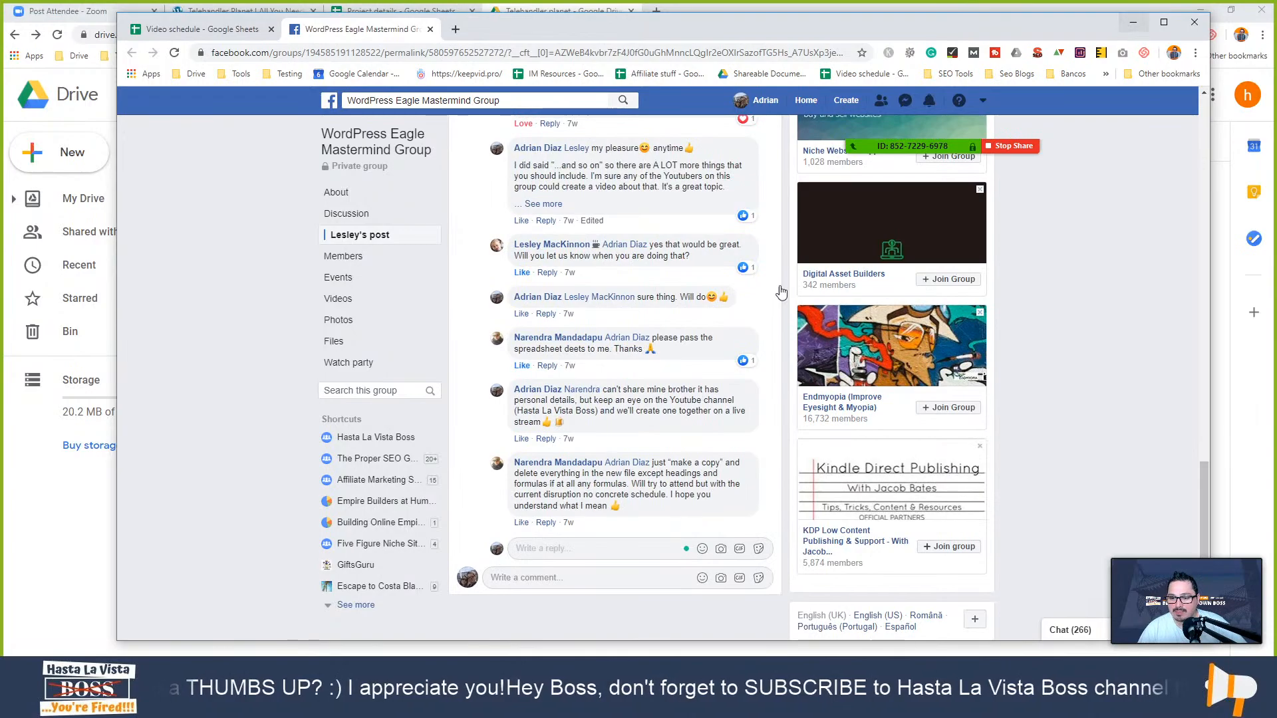
{"action": "scroll", "coordinate": [715, 333], "scroll_direction": "up", "scroll_amount": 4}
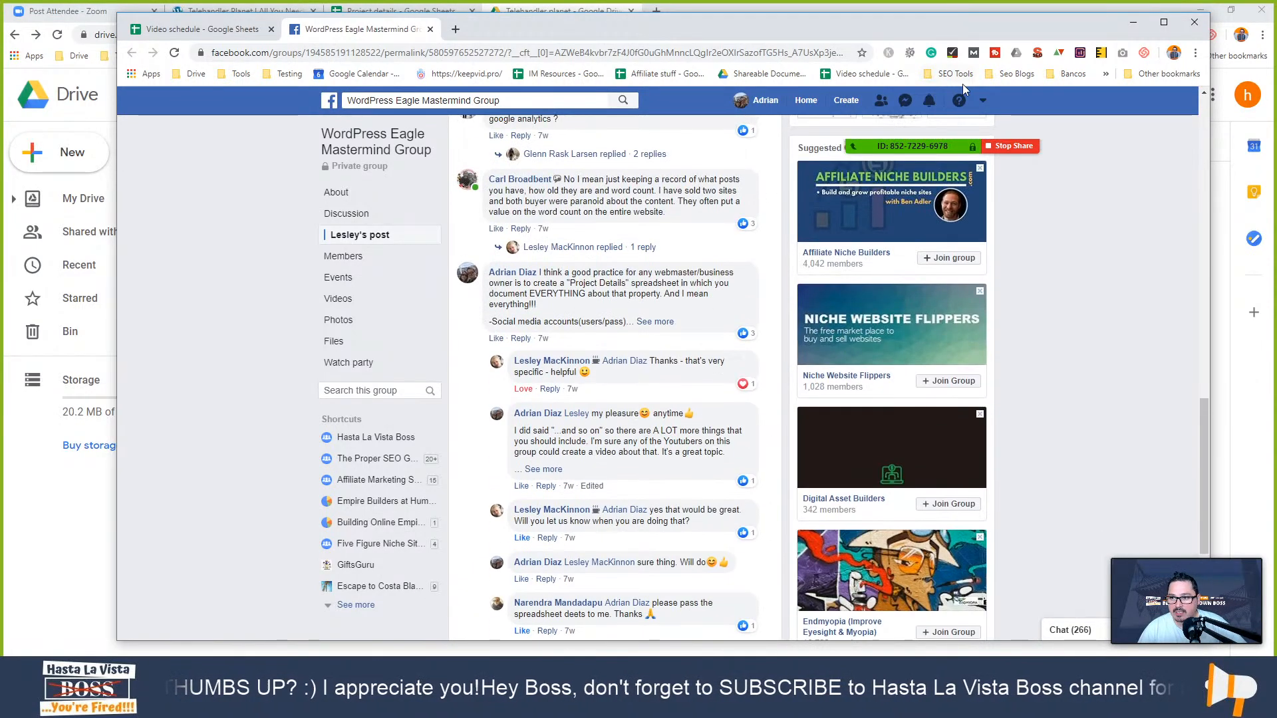
{"action": "left_click", "coordinate": [656, 323]}
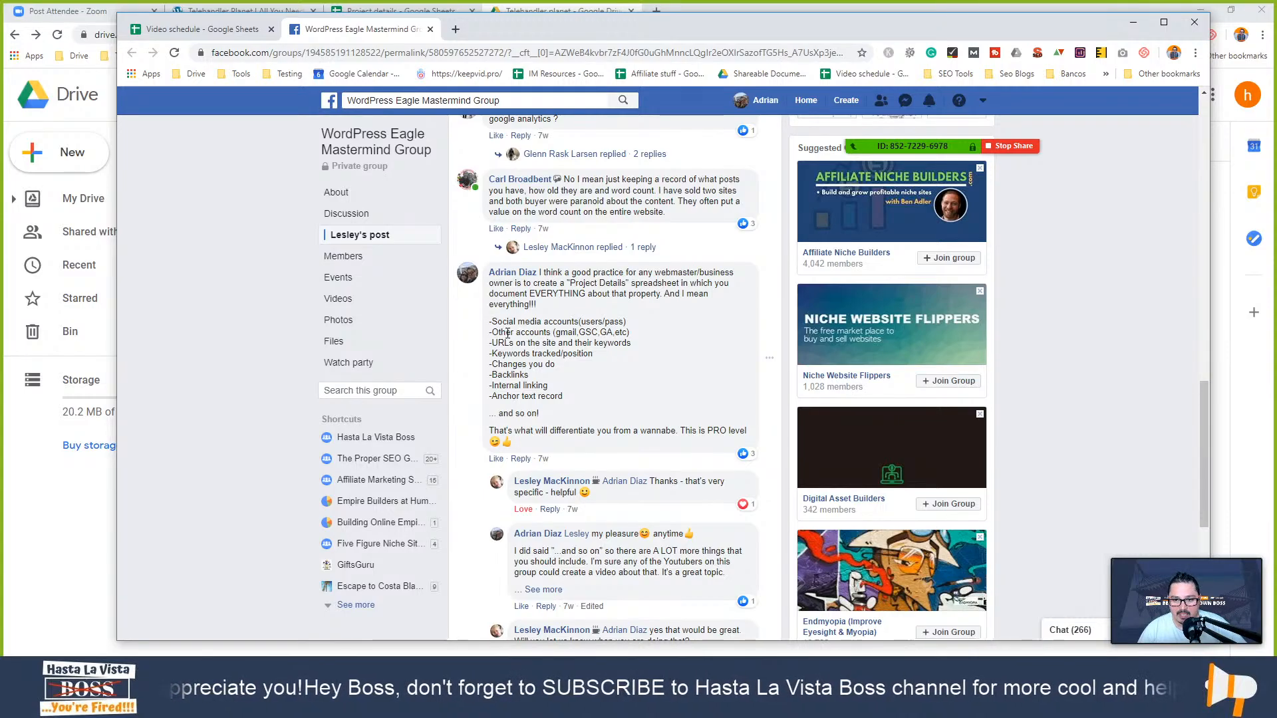
{"action": "left_click_drag", "start_coordinate": [492, 343], "coordinate": [512, 376]}
{"action": "left_click", "coordinate": [556, 367]}
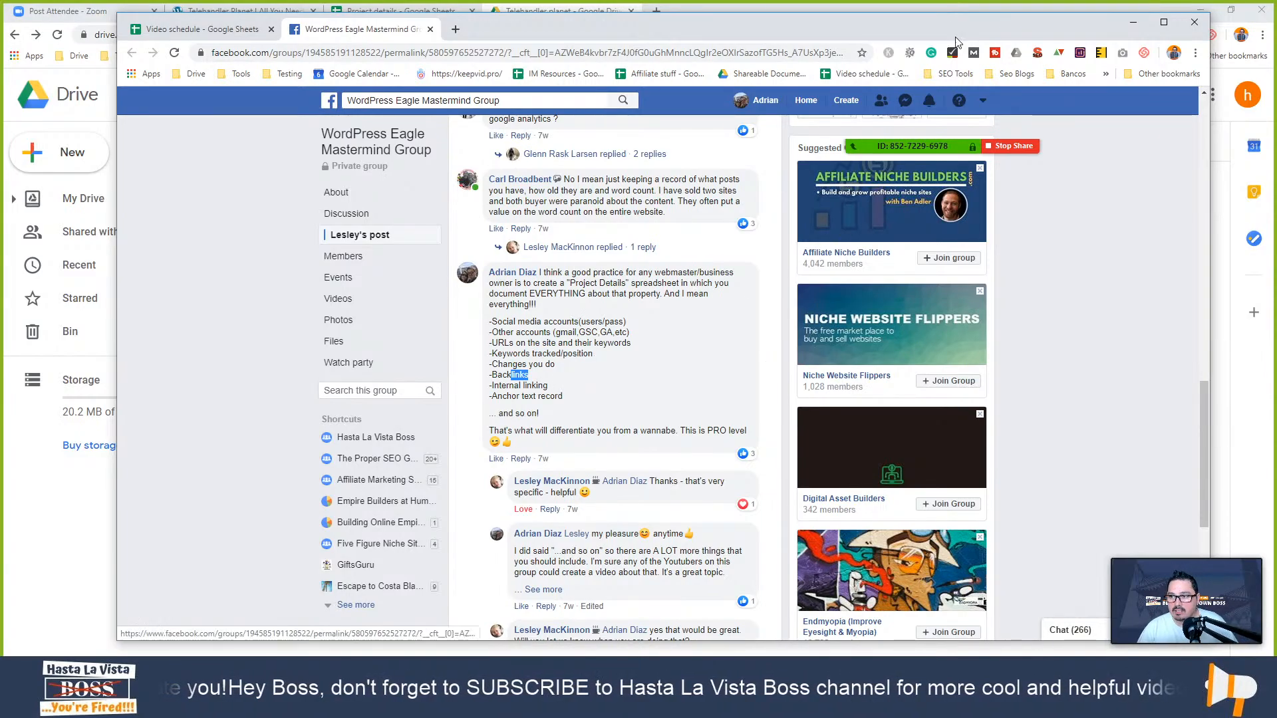
- Hide Facebook and move the Project details spreadsheet into its own widened window
{"action": "left_click", "coordinate": [1133, 22]}
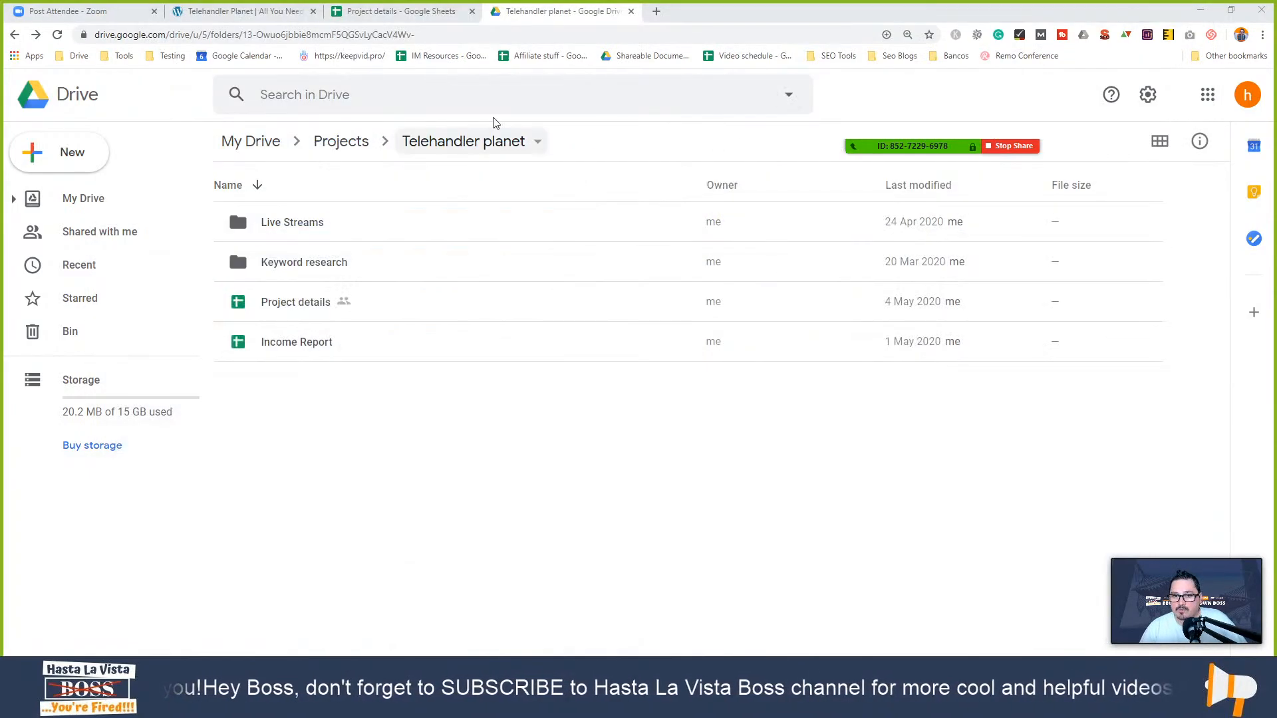
{"action": "left_click", "coordinate": [419, 12]}
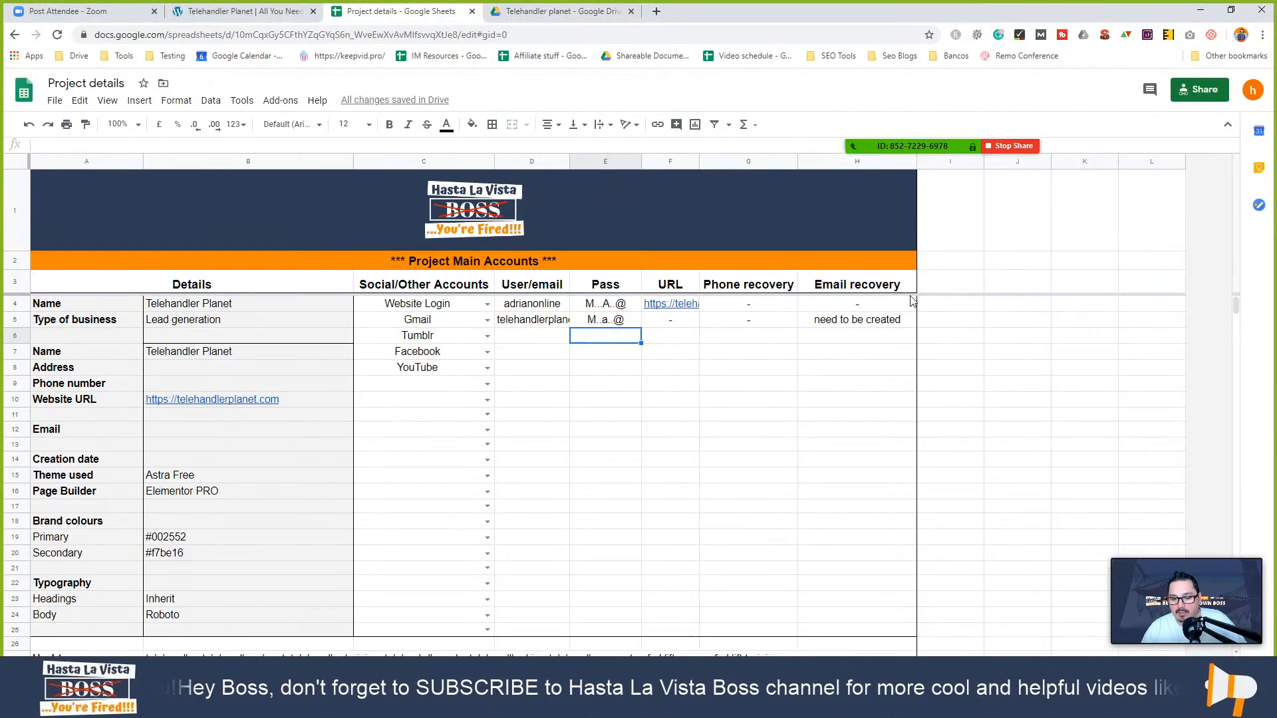
{"action": "left_click_drag", "start_coordinate": [445, 10], "coordinate": [453, 35]}
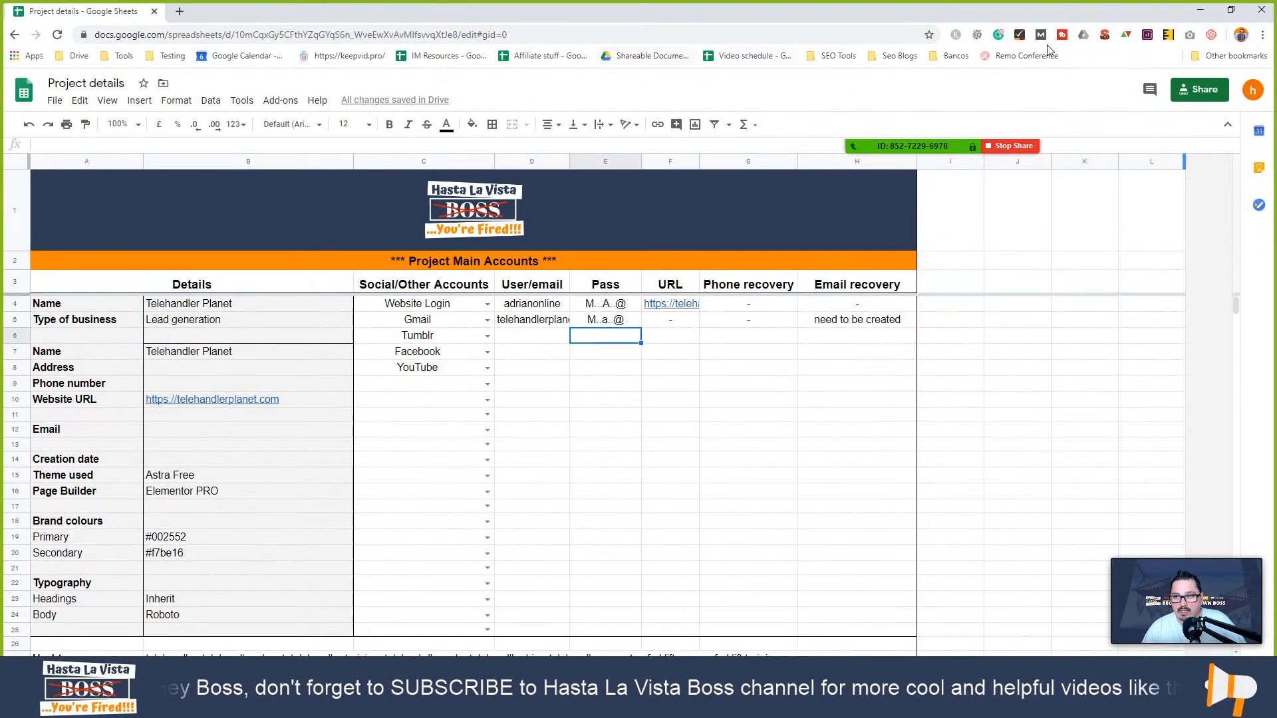
{"action": "left_click", "coordinate": [1230, 11]}
{"action": "mouse_move", "coordinate": [667, 20]}
{"action": "left_mouse_down"}
{"action": "mouse_move", "coordinate": [668, 165]}
{"action": "mouse_move", "coordinate": [652, 9]}
{"action": "left_mouse_up"}
{"action": "left_click_drag", "start_coordinate": [805, 339], "coordinate": [1111, 340]}
- Open and close the Explore panel, make the window taller, and select business name cell B4
{"action": "left_click", "coordinate": [1041, 536]}
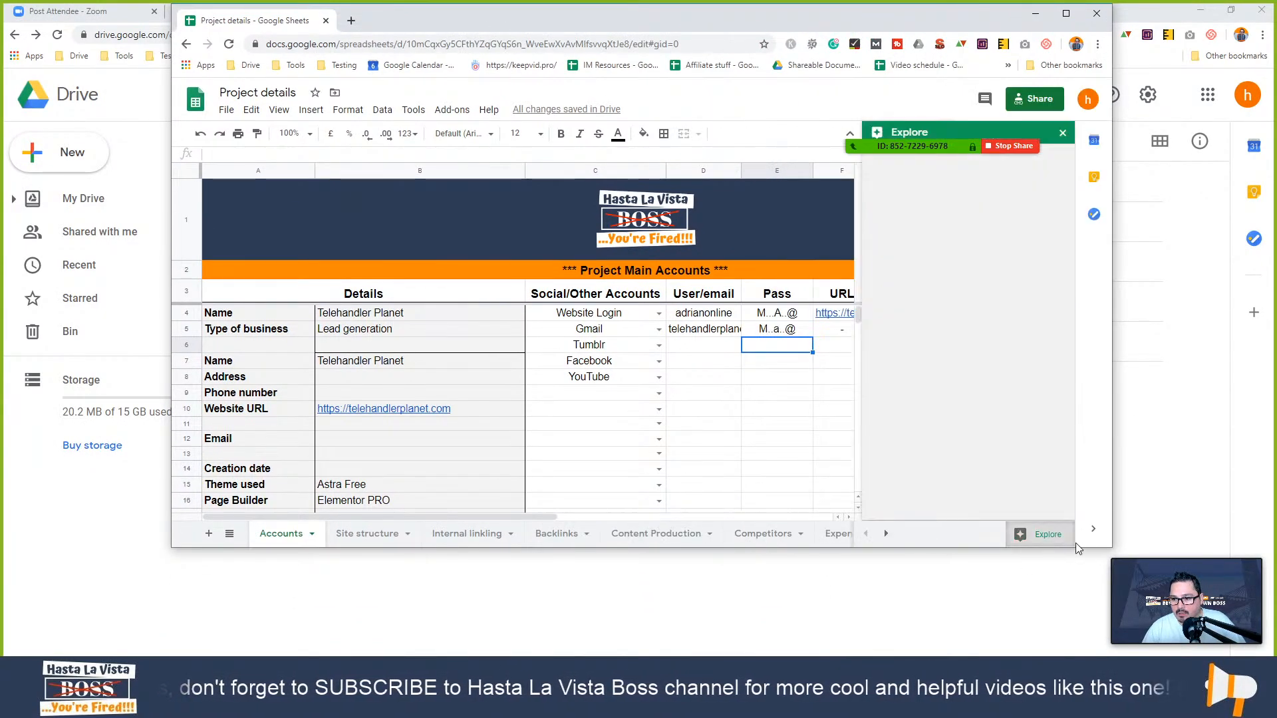
{"action": "left_click", "coordinate": [1062, 134]}
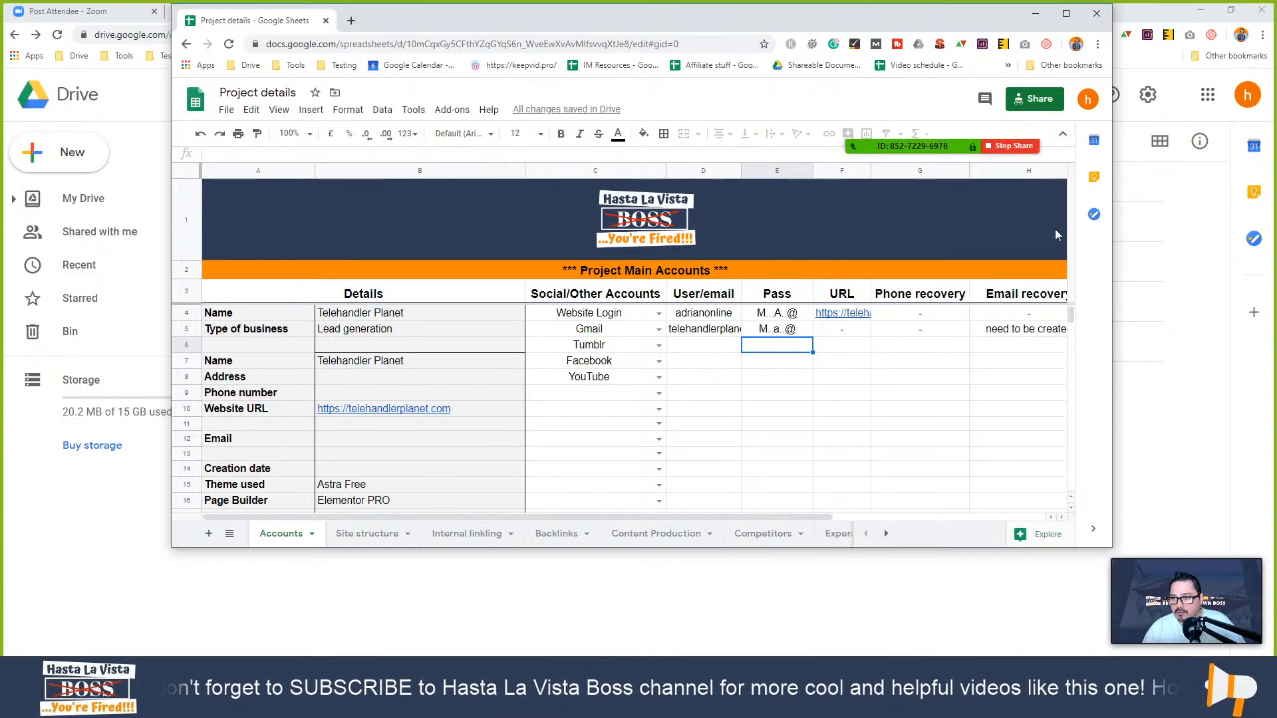
{"action": "left_click_drag", "start_coordinate": [910, 549], "coordinate": [910, 657]}
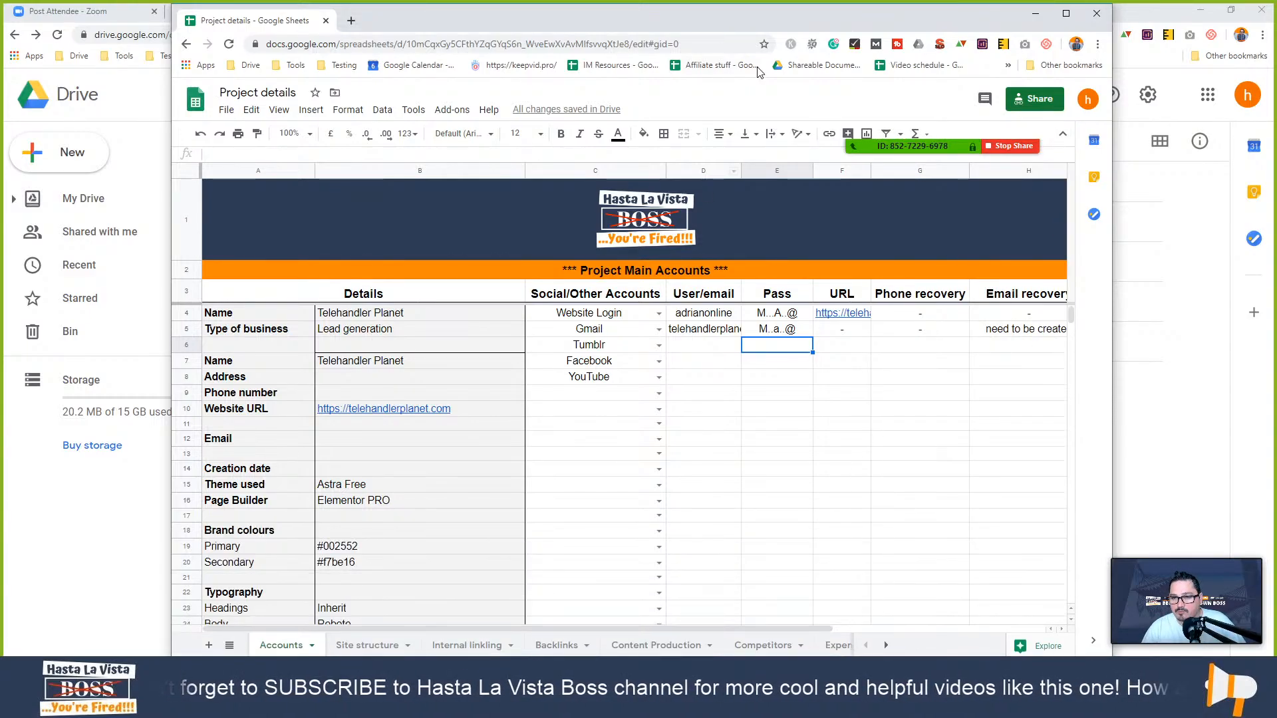
{"action": "left_click_drag", "start_coordinate": [732, 26], "coordinate": [705, 23]}
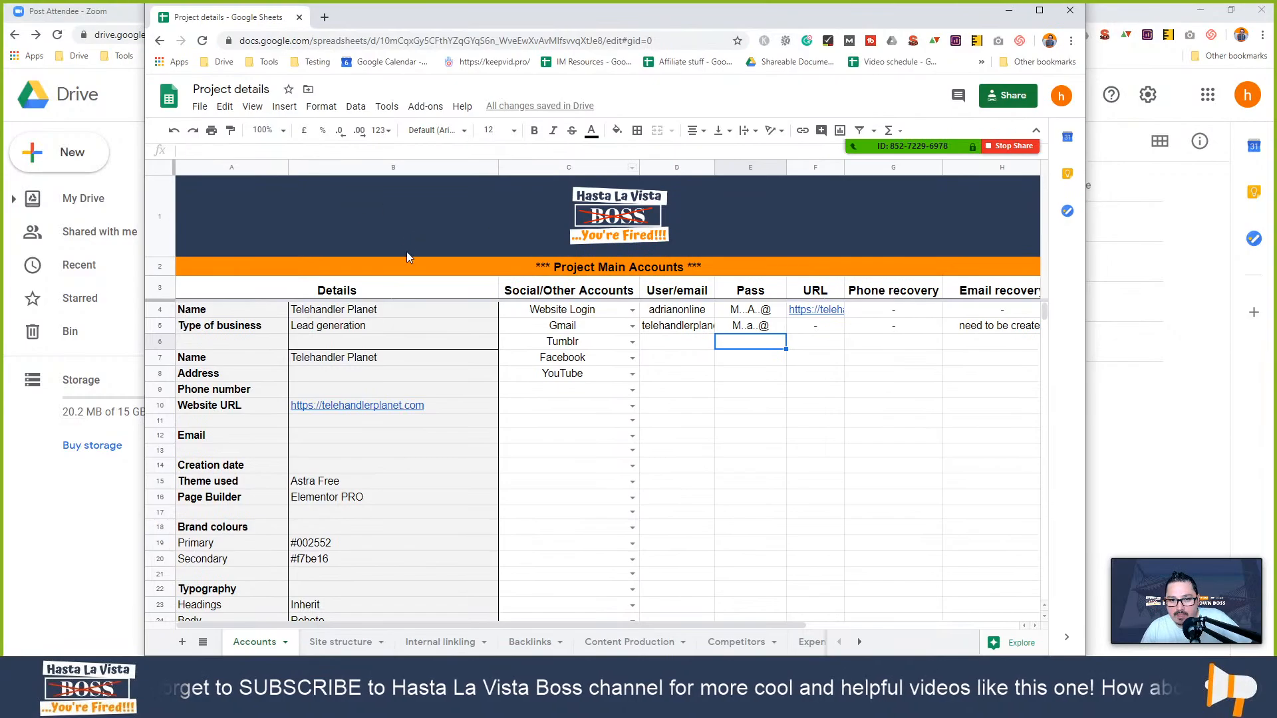
{"action": "left_click", "coordinate": [358, 316]}
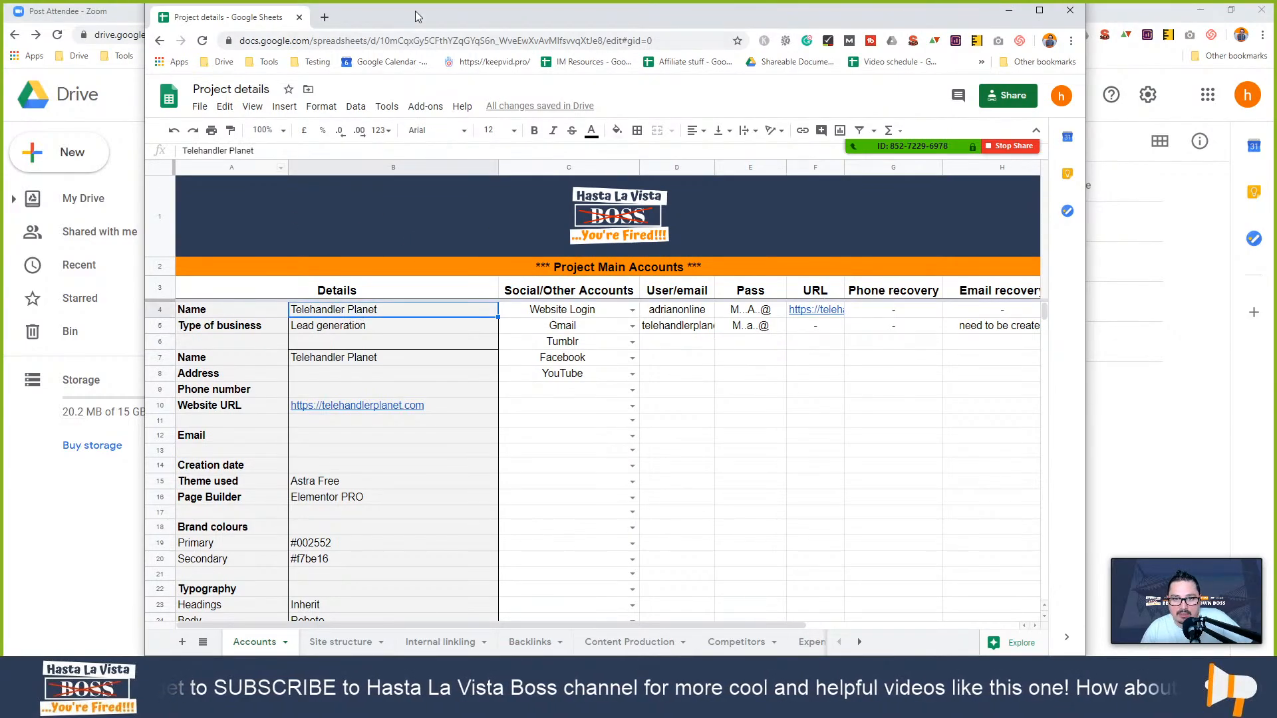
{"action": "left_click_drag", "start_coordinate": [401, 9], "coordinate": [405, 51]}
- Bring up the Telehandler Planet homepage and scroll through its Training, Hire and Sale sections
{"action": "left_click", "coordinate": [300, 15]}
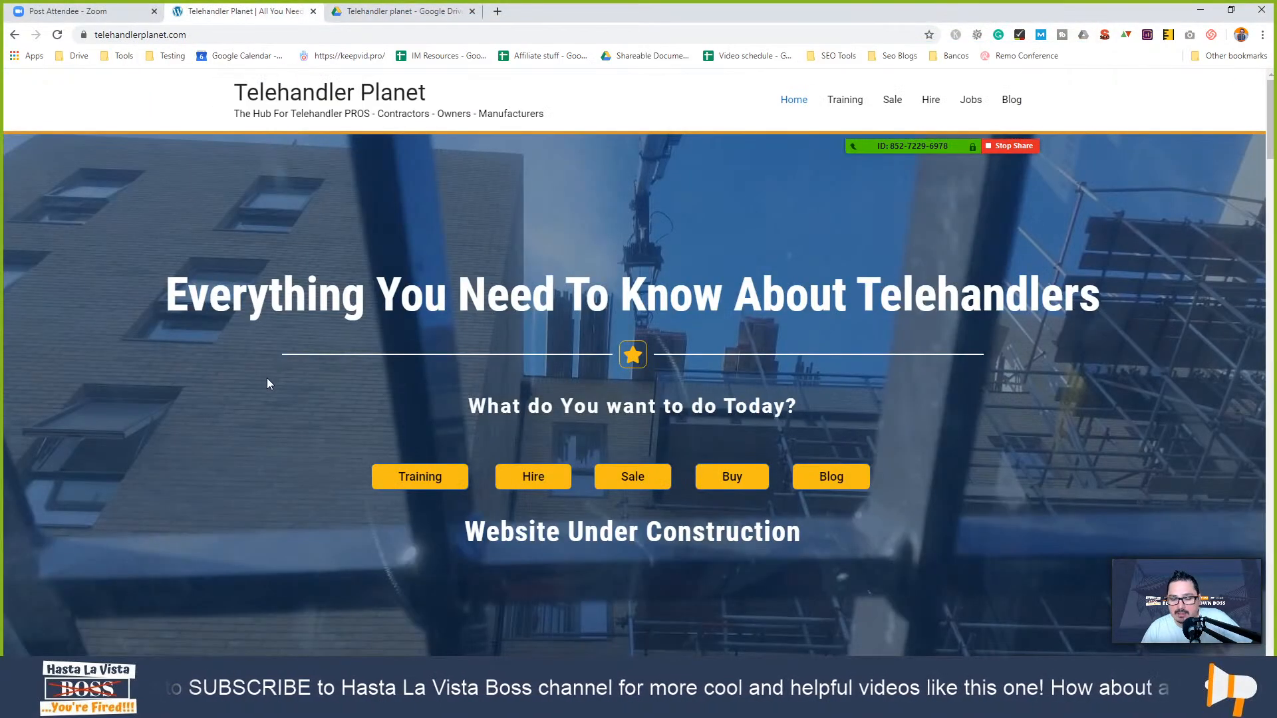
{"action": "scroll", "coordinate": [268, 386], "scroll_direction": "down", "scroll_amount": 5}
{"action": "scroll", "coordinate": [268, 388], "scroll_direction": "up", "scroll_amount": 5}
{"action": "scroll", "coordinate": [268, 389], "scroll_direction": "down", "scroll_amount": 12}
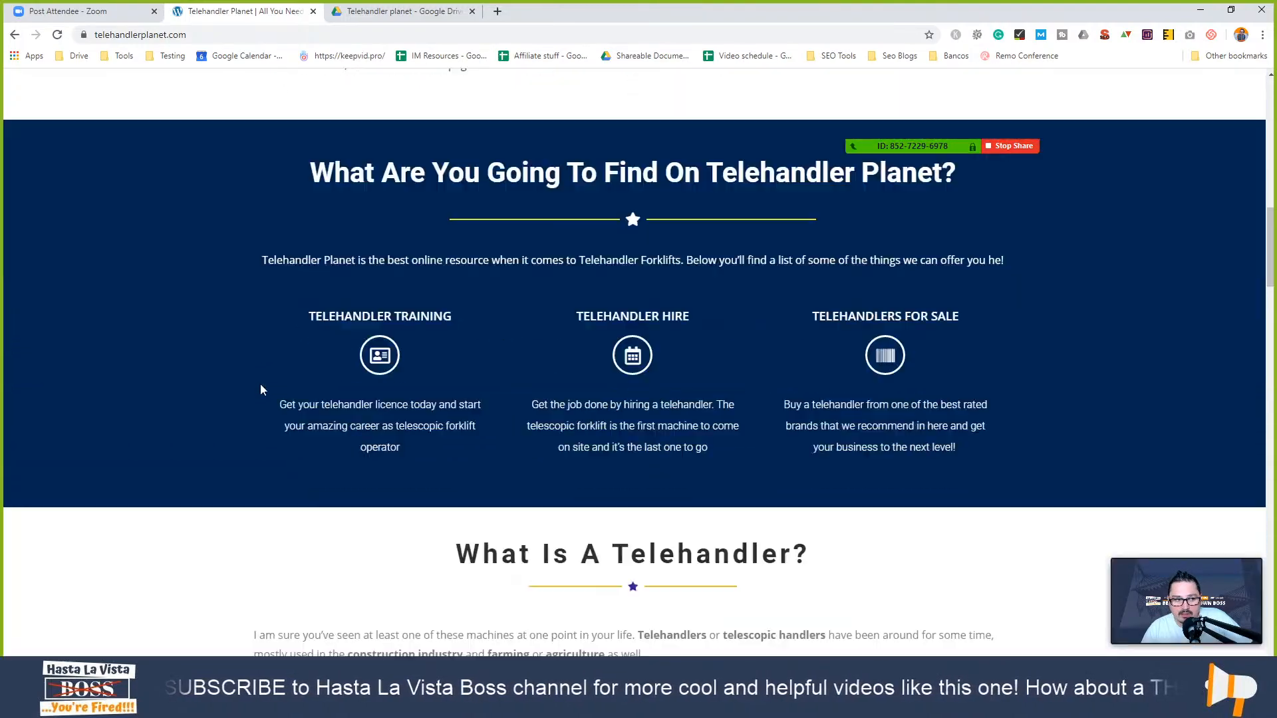
{"action": "scroll", "coordinate": [263, 391], "scroll_direction": "up", "scroll_amount": 10}
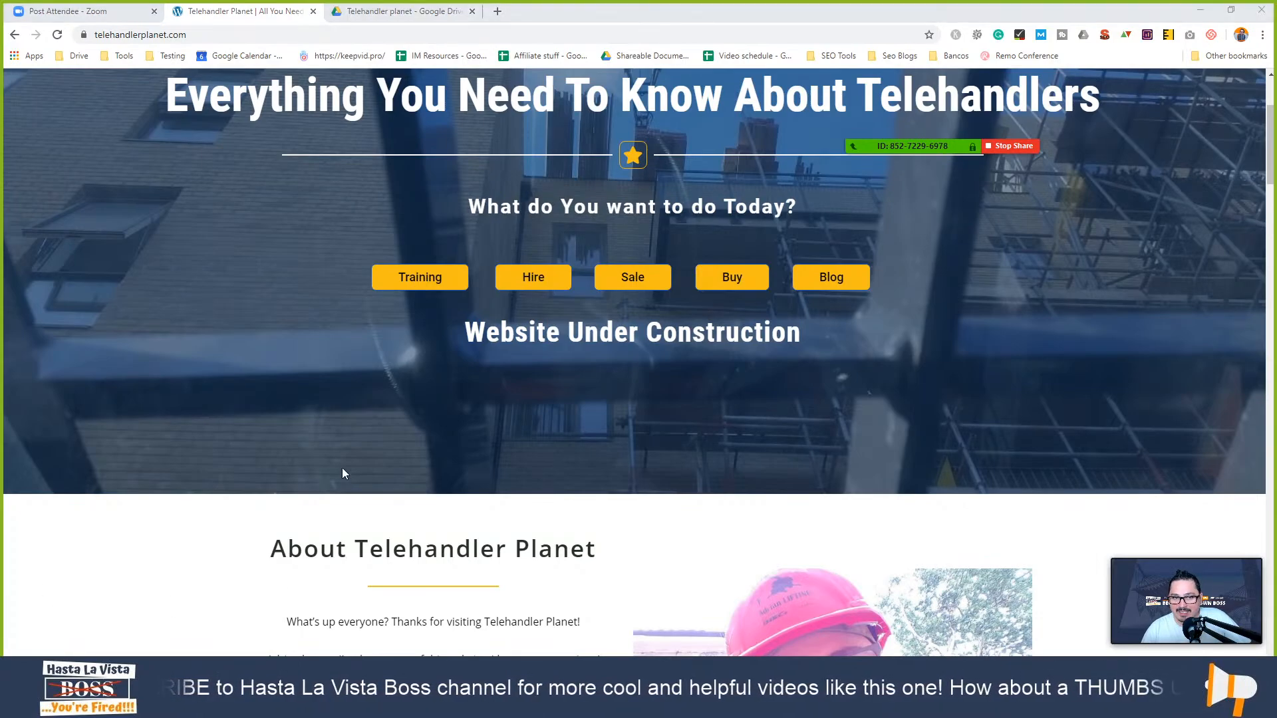
{"action": "scroll", "coordinate": [342, 468], "scroll_direction": "up", "scroll_amount": 3}
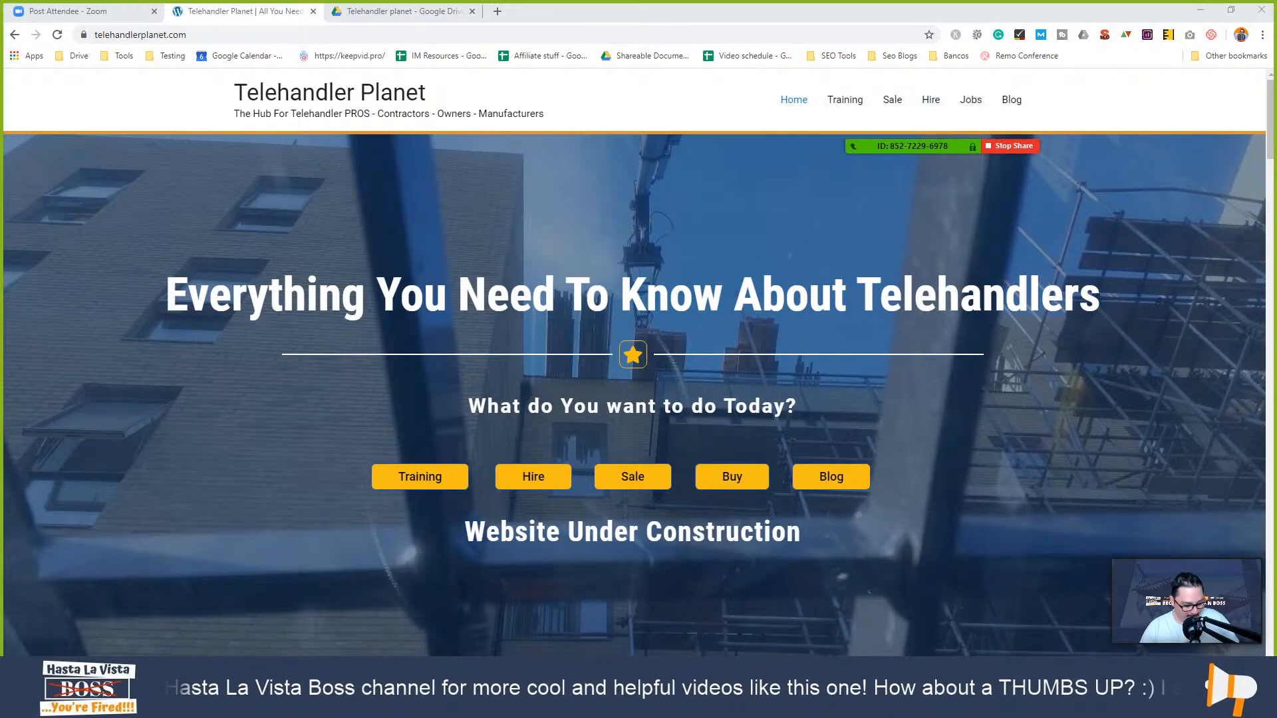
- Reposition the Project details window and scroll the Accounts sheet down to Hashtags and back
{"action": "left_click", "coordinate": [517, 651]}
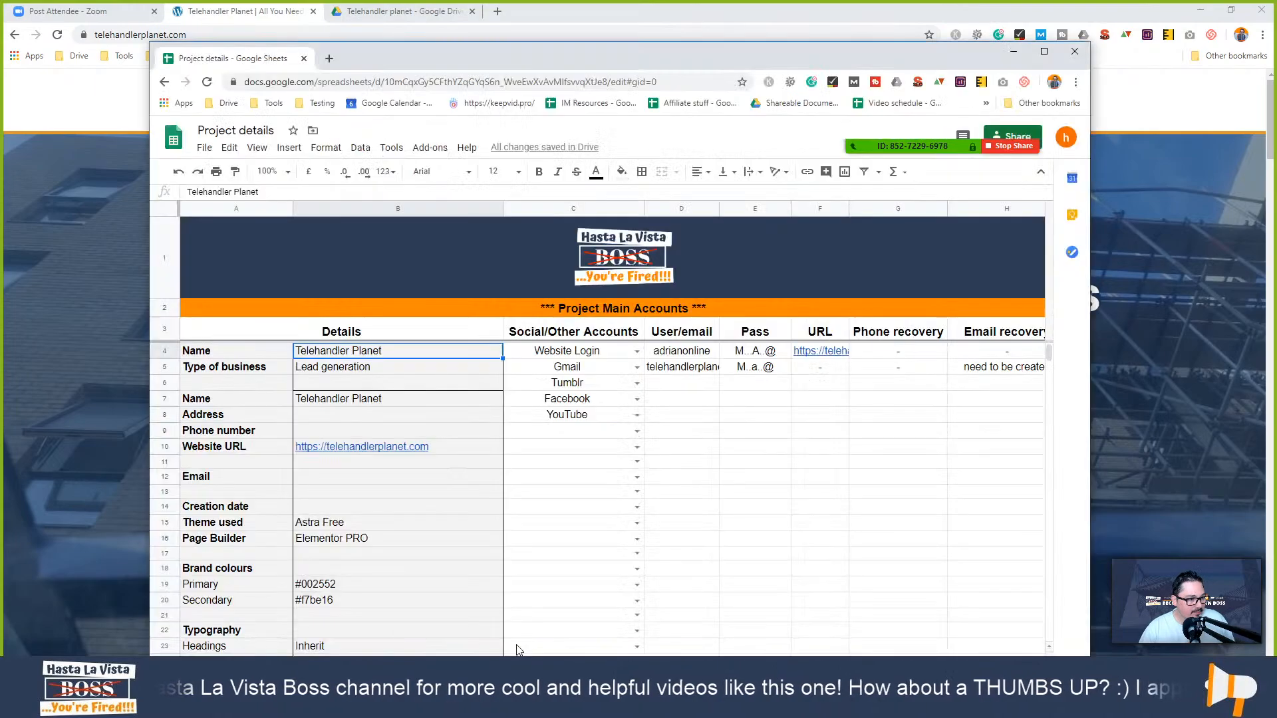
{"action": "left_click_drag", "start_coordinate": [808, 67], "coordinate": [791, 35]}
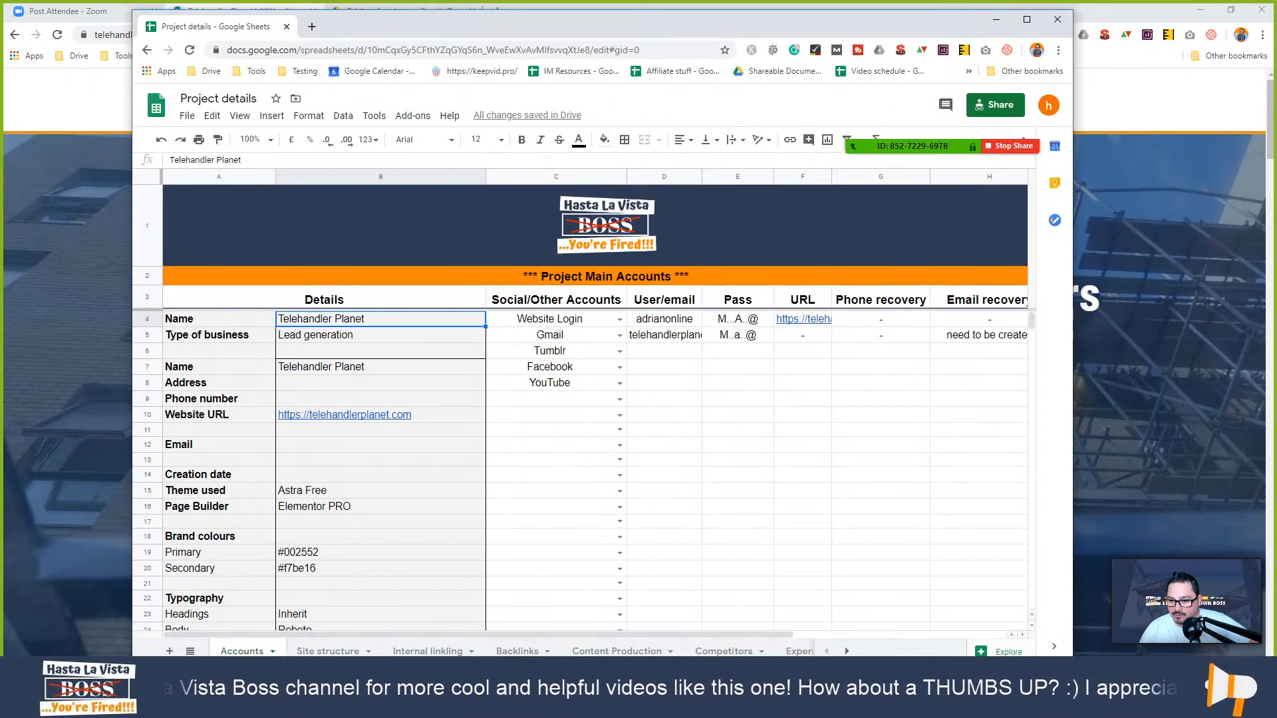
{"action": "left_click_drag", "start_coordinate": [894, 656], "coordinate": [876, 617]}
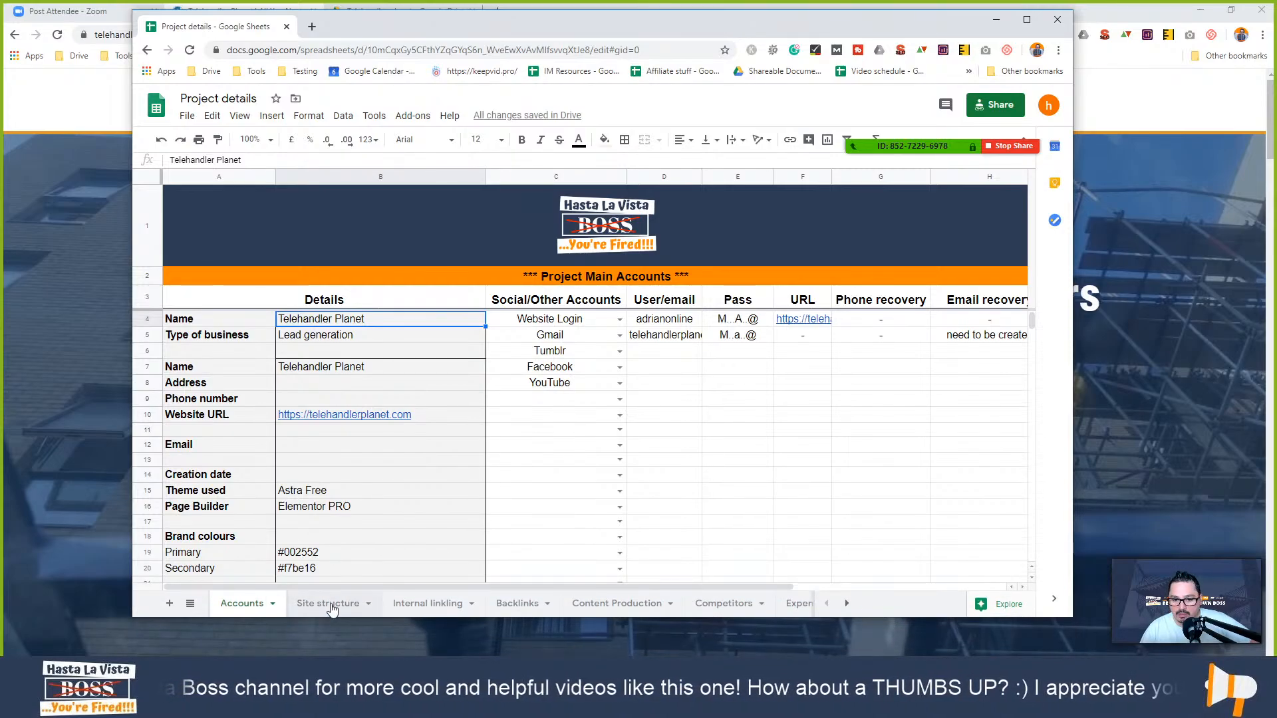
{"action": "left_click", "coordinate": [904, 402]}
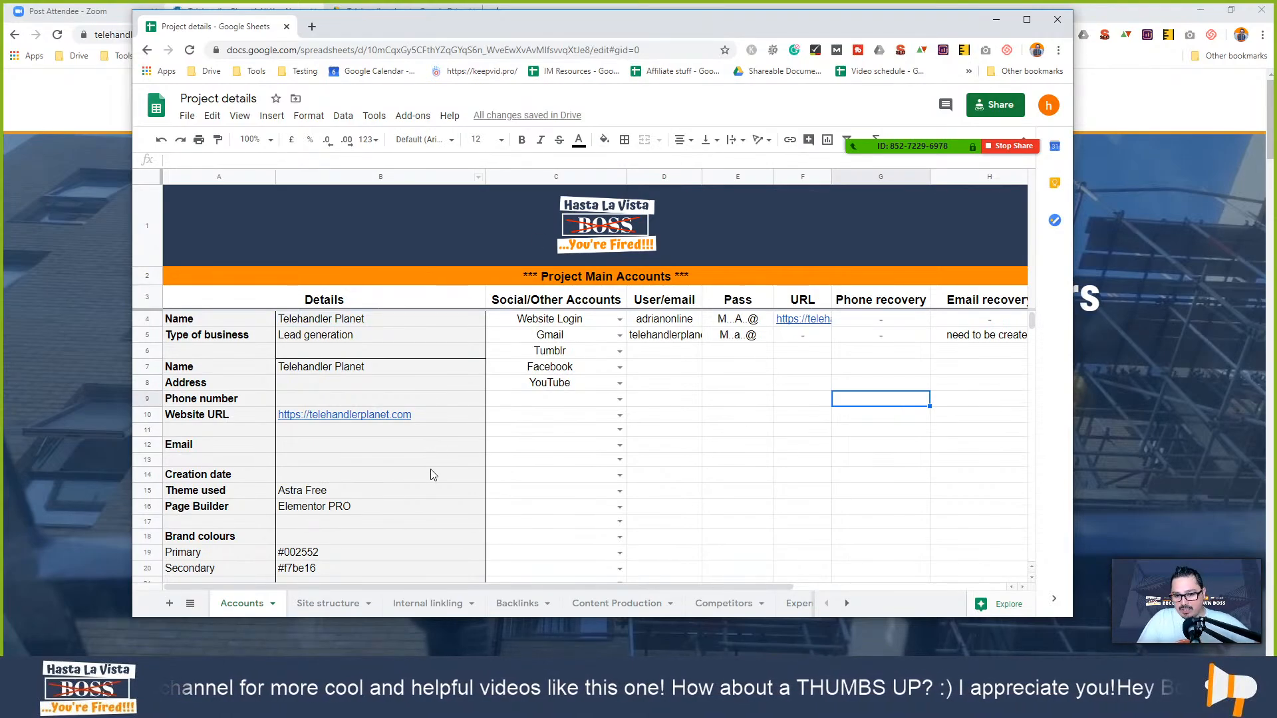
{"action": "scroll", "coordinate": [427, 476], "scroll_direction": "down", "scroll_amount": 3}
{"action": "scroll", "coordinate": [360, 442], "scroll_direction": "up", "scroll_amount": 3}
{"action": "scroll", "coordinate": [365, 446], "scroll_direction": "down", "scroll_amount": 5}
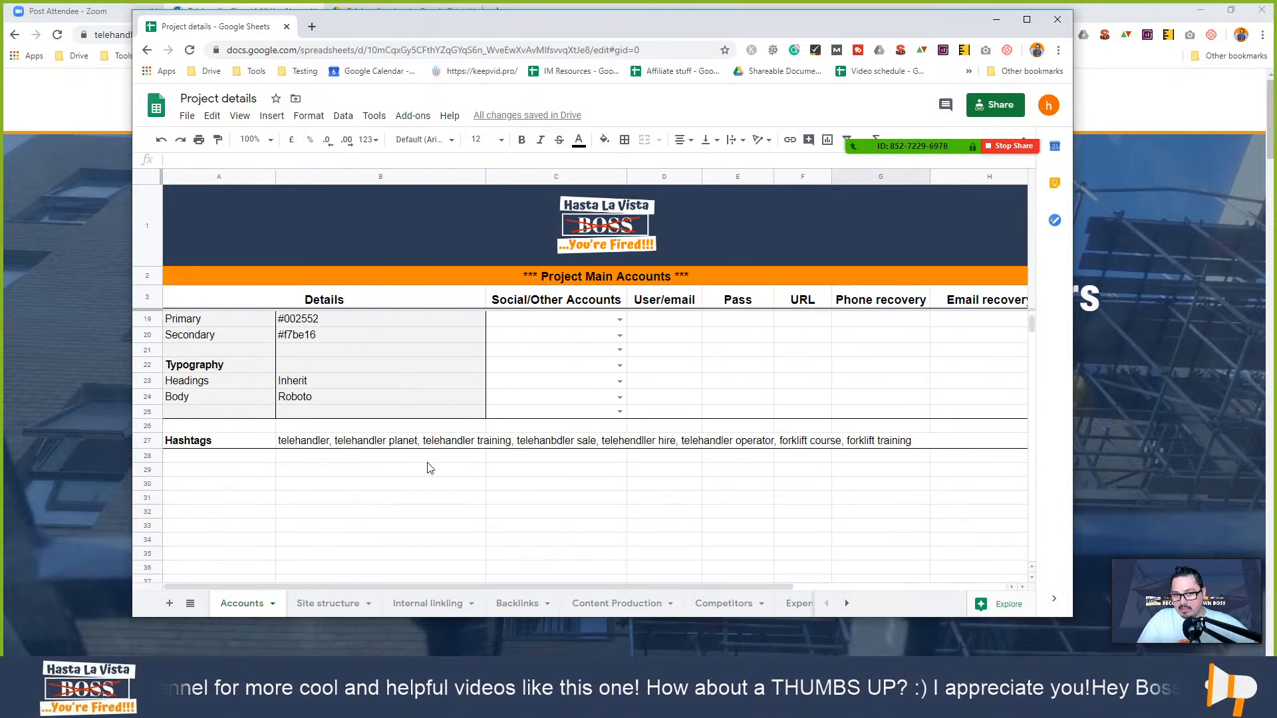
{"action": "scroll", "coordinate": [428, 465], "scroll_direction": "up", "scroll_amount": 5}
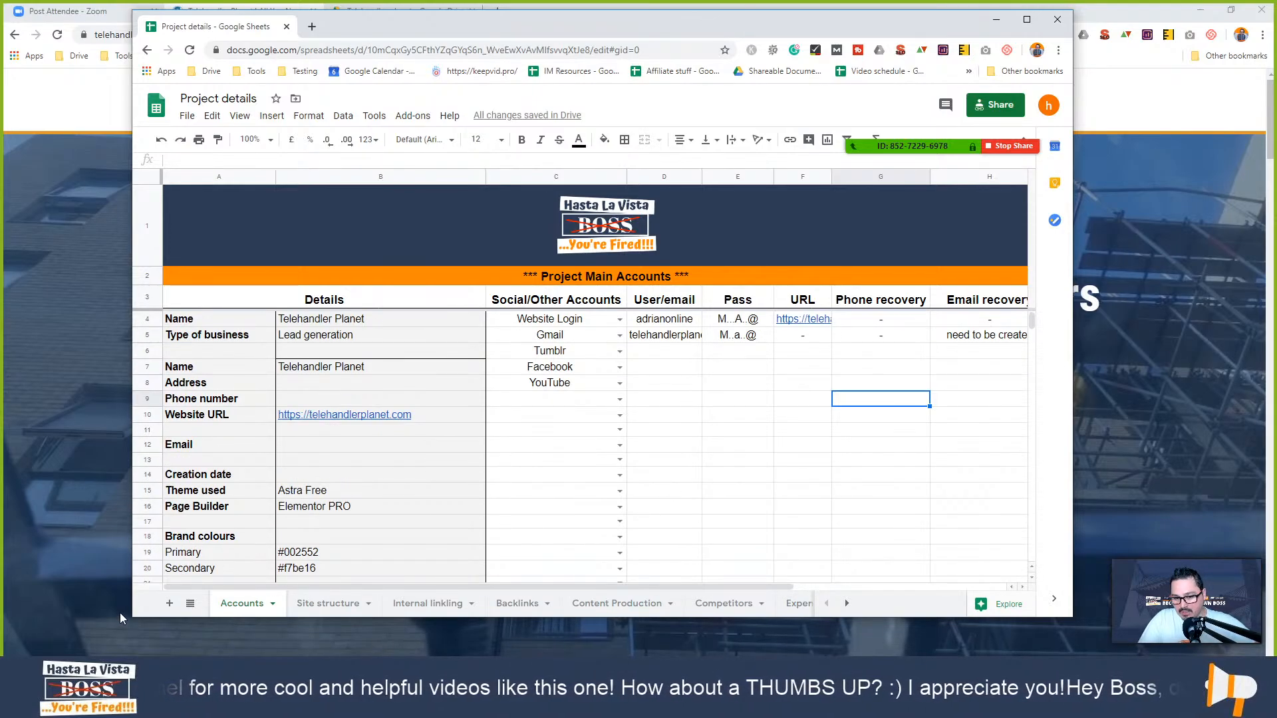
- Glance through the Site structure, Internal linking and Backlinks sheets, then return to Accounts
{"action": "left_click", "coordinate": [324, 604]}
{"action": "left_click", "coordinate": [414, 607]}
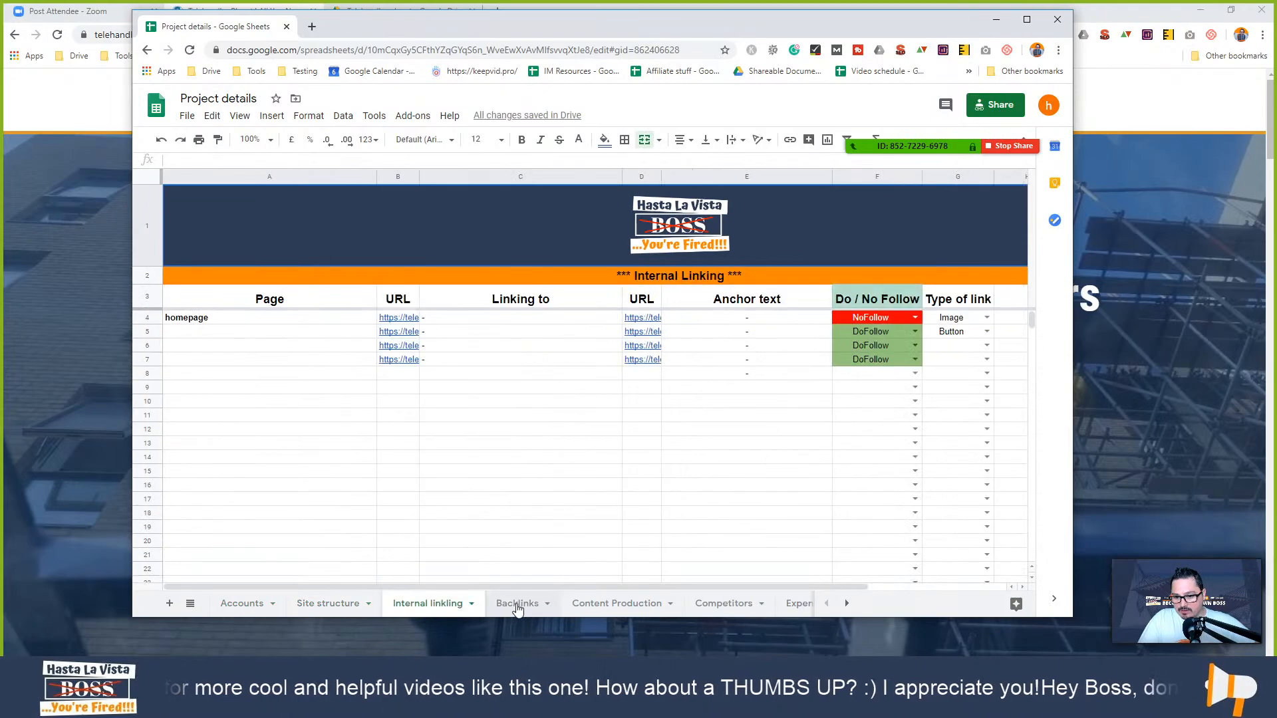
{"action": "left_click", "coordinate": [516, 604]}
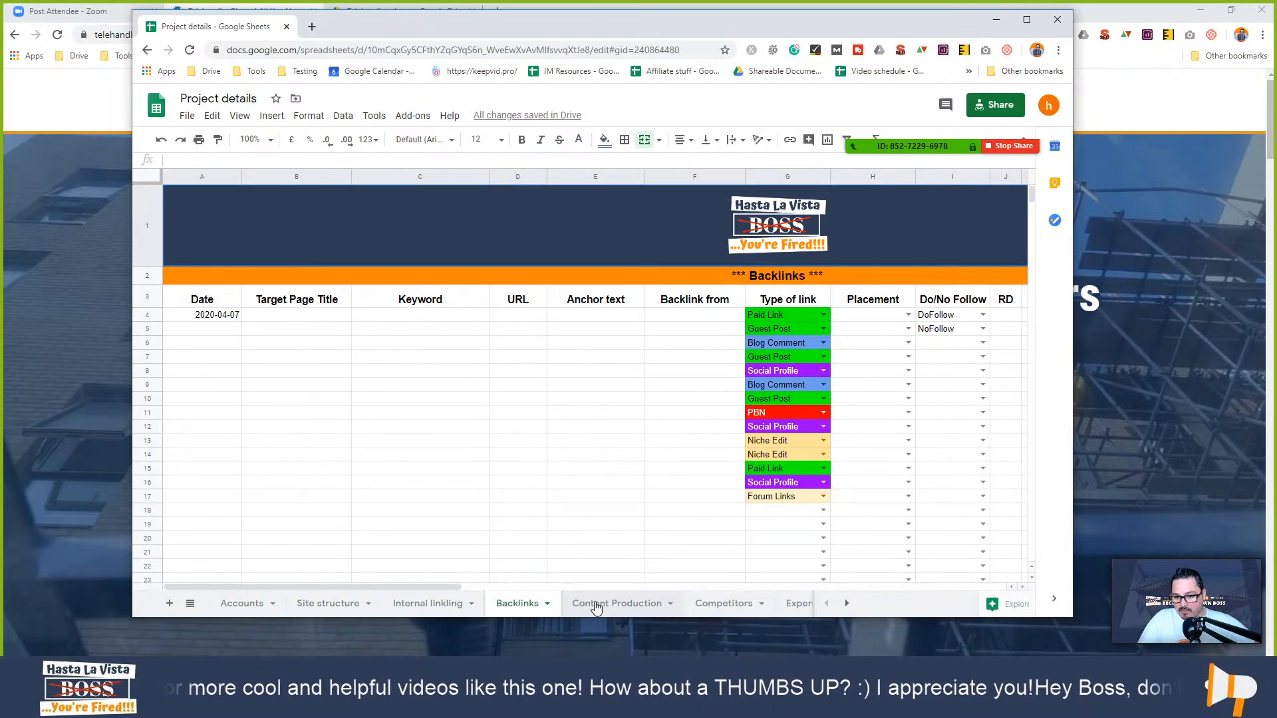
{"action": "left_click", "coordinate": [247, 605]}
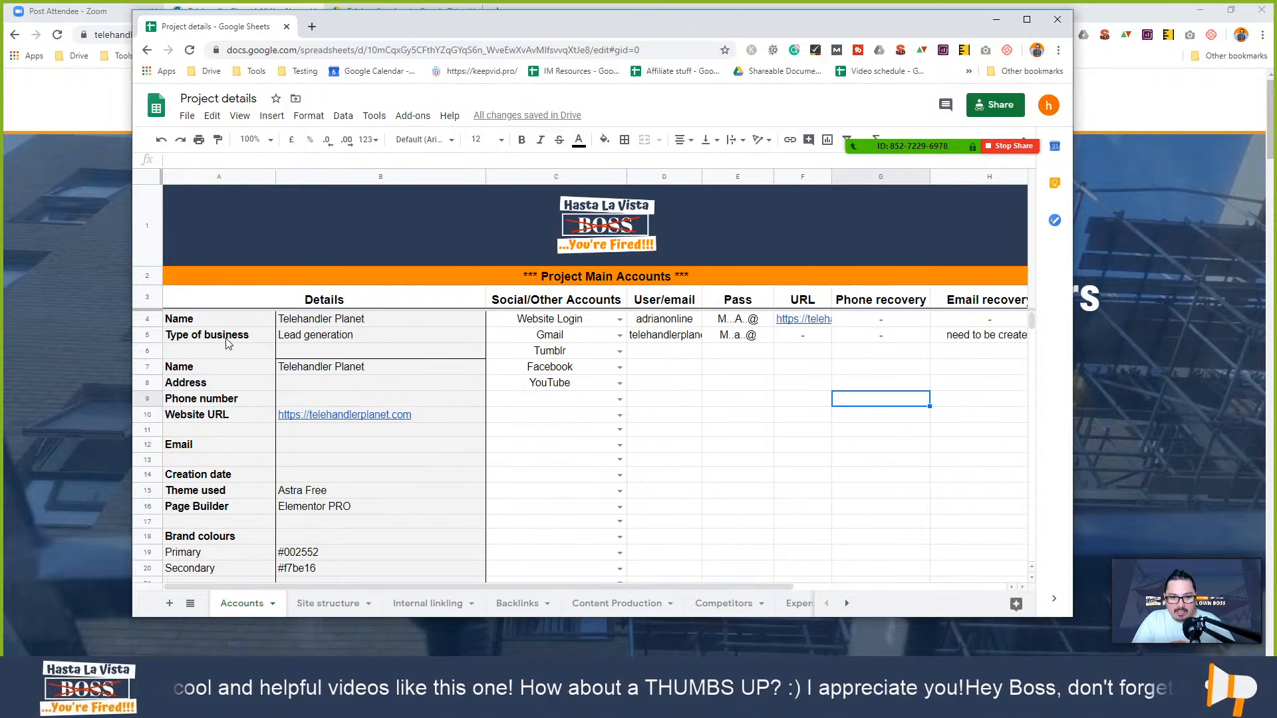
- Step through the Accounts labels Name, Type of business, Address and Website URL
{"action": "left_click", "coordinate": [230, 320]}
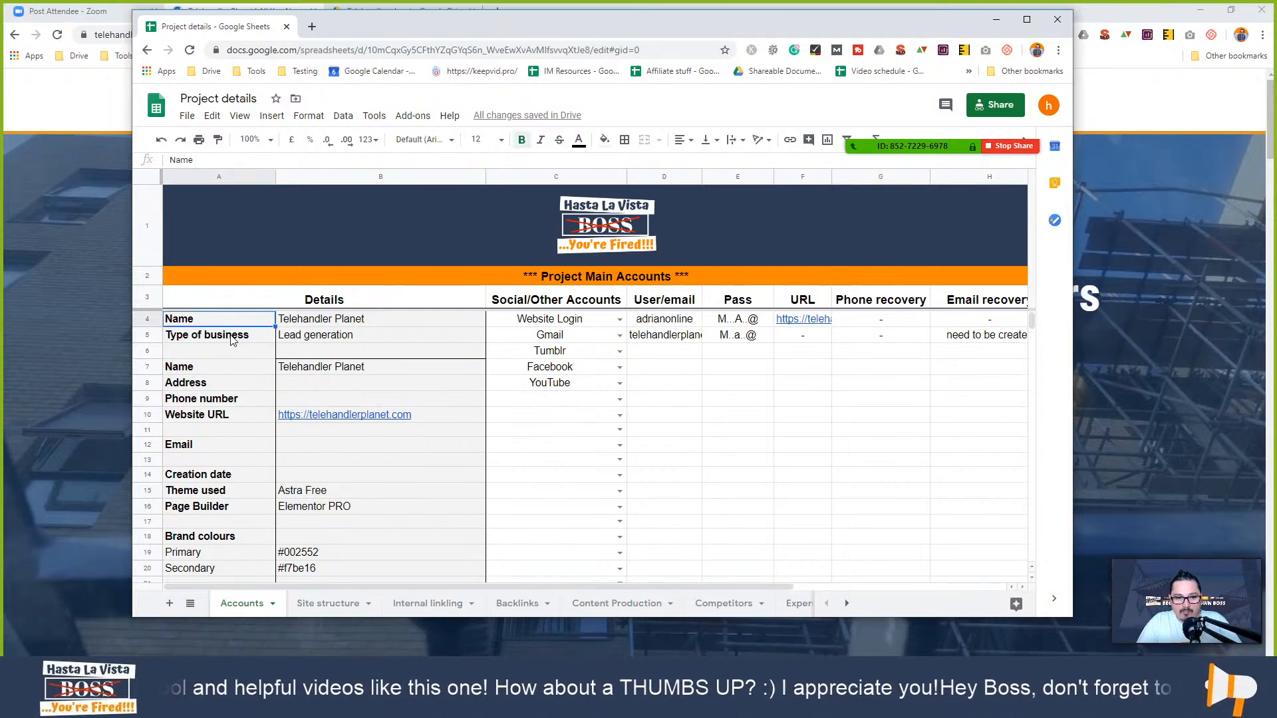
{"action": "left_click", "coordinate": [233, 339]}
{"action": "left_click", "coordinate": [228, 371]}
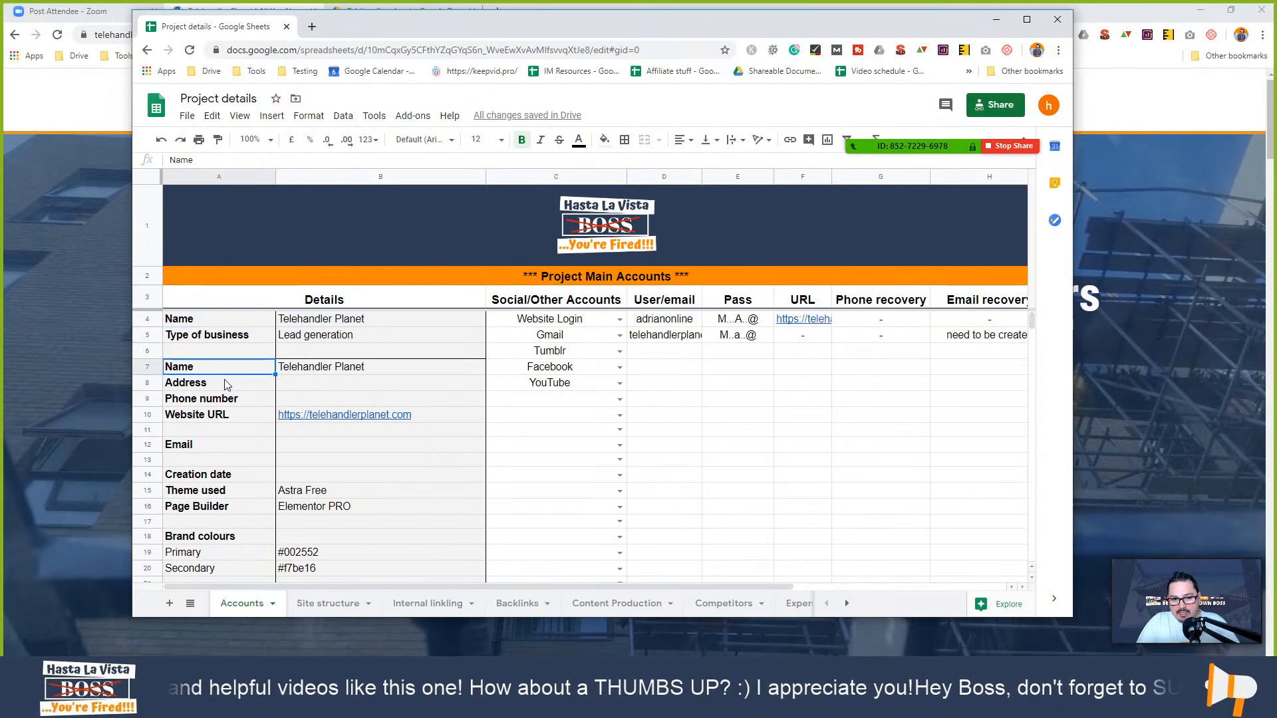
{"action": "left_click", "coordinate": [227, 384]}
{"action": "left_click", "coordinate": [225, 415]}
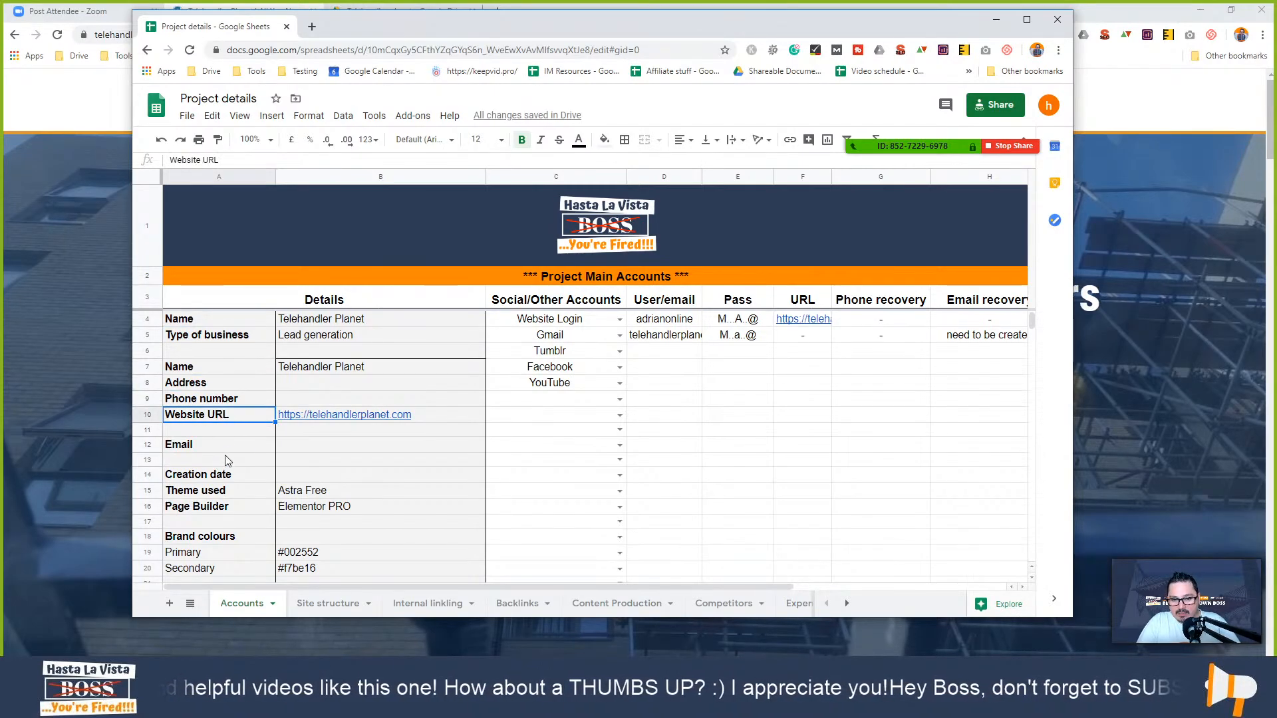
{"action": "left_click", "coordinate": [738, 398]}
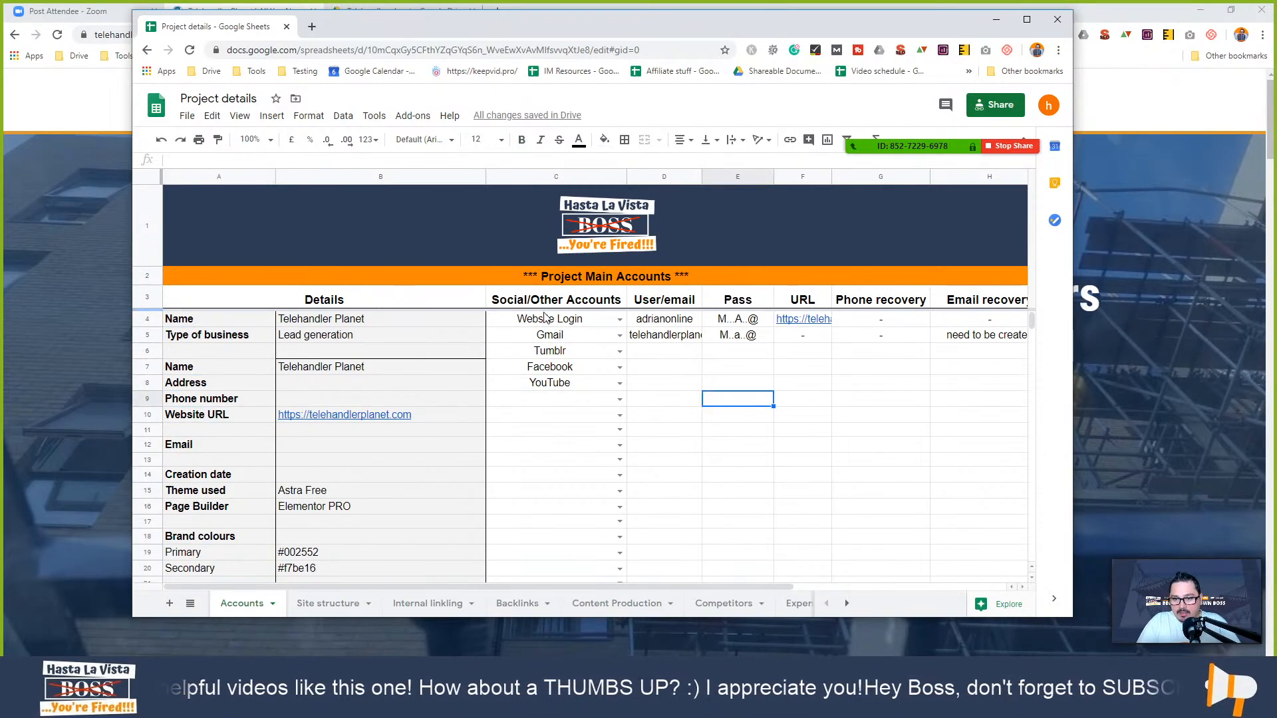
- Inspect the account type dropdowns in C4 and C9 unchanged, select row 6, and open Site structure
{"action": "left_click", "coordinate": [619, 319]}
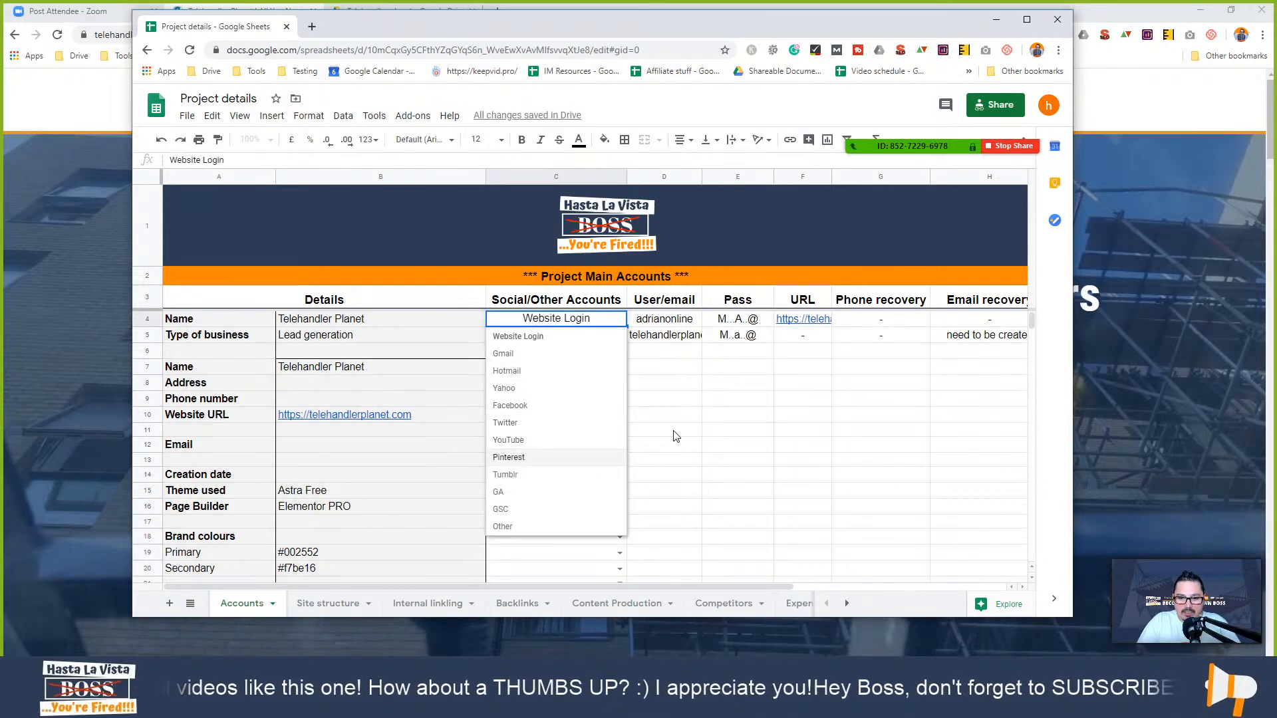
{"action": "left_click", "coordinate": [778, 447]}
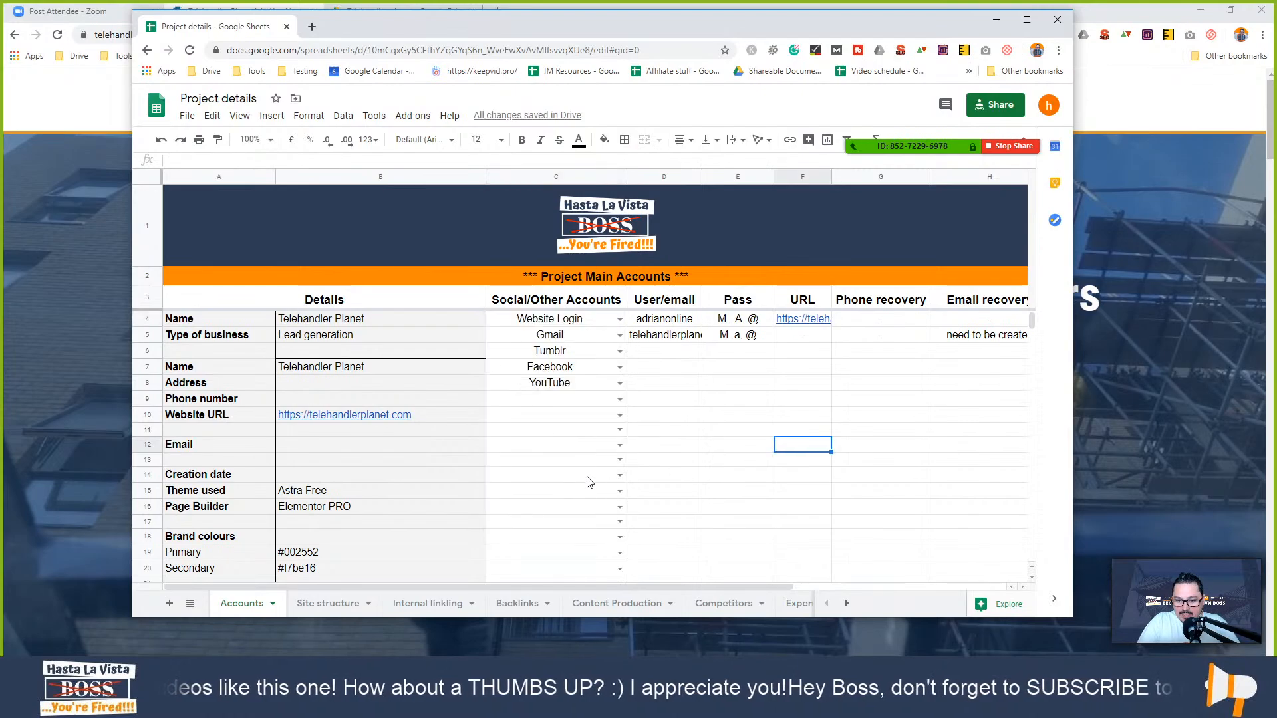
{"action": "left_click", "coordinate": [620, 399]}
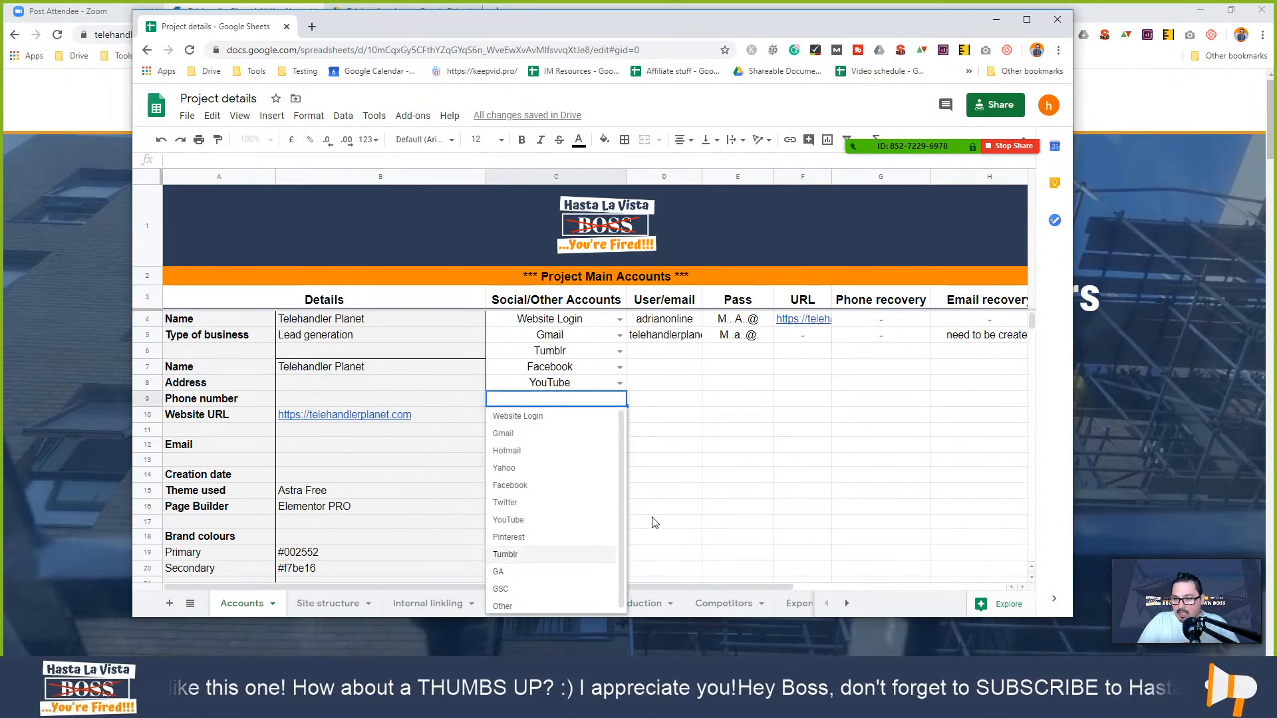
{"action": "left_click", "coordinate": [695, 477]}
{"action": "left_click_drag", "start_coordinate": [652, 356], "coordinate": [905, 356]}
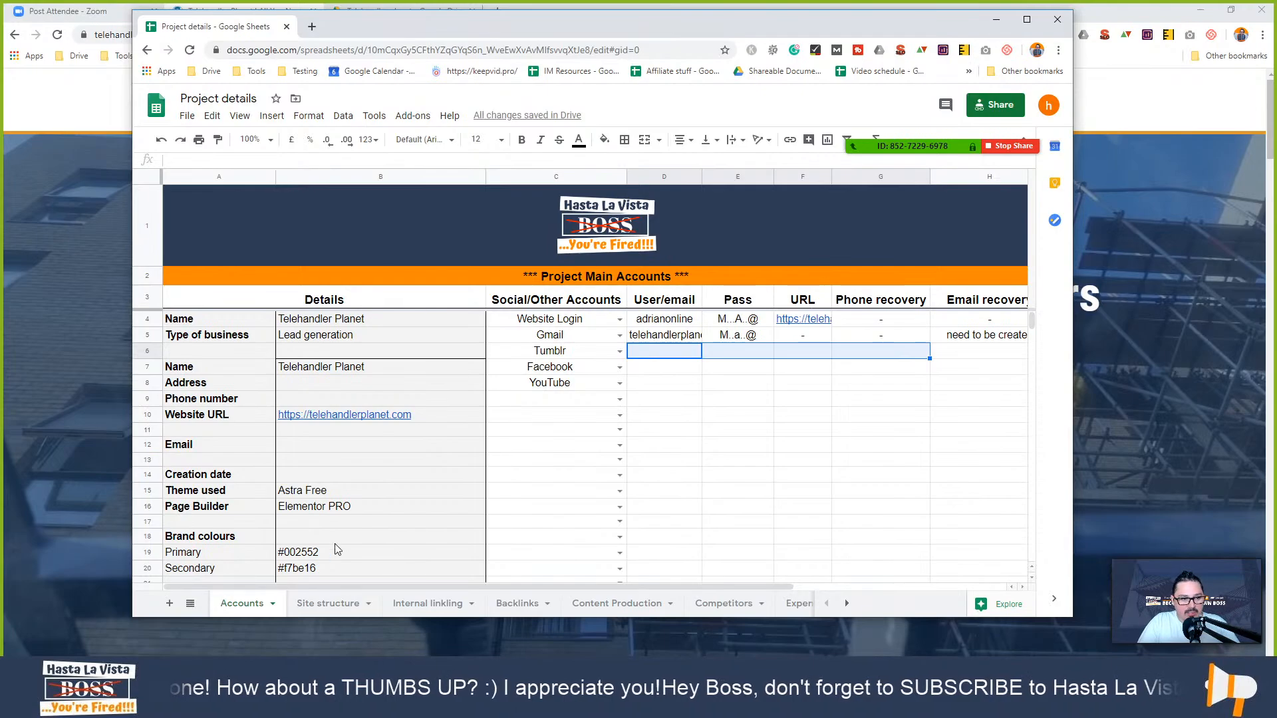
{"action": "left_click", "coordinate": [325, 606]}
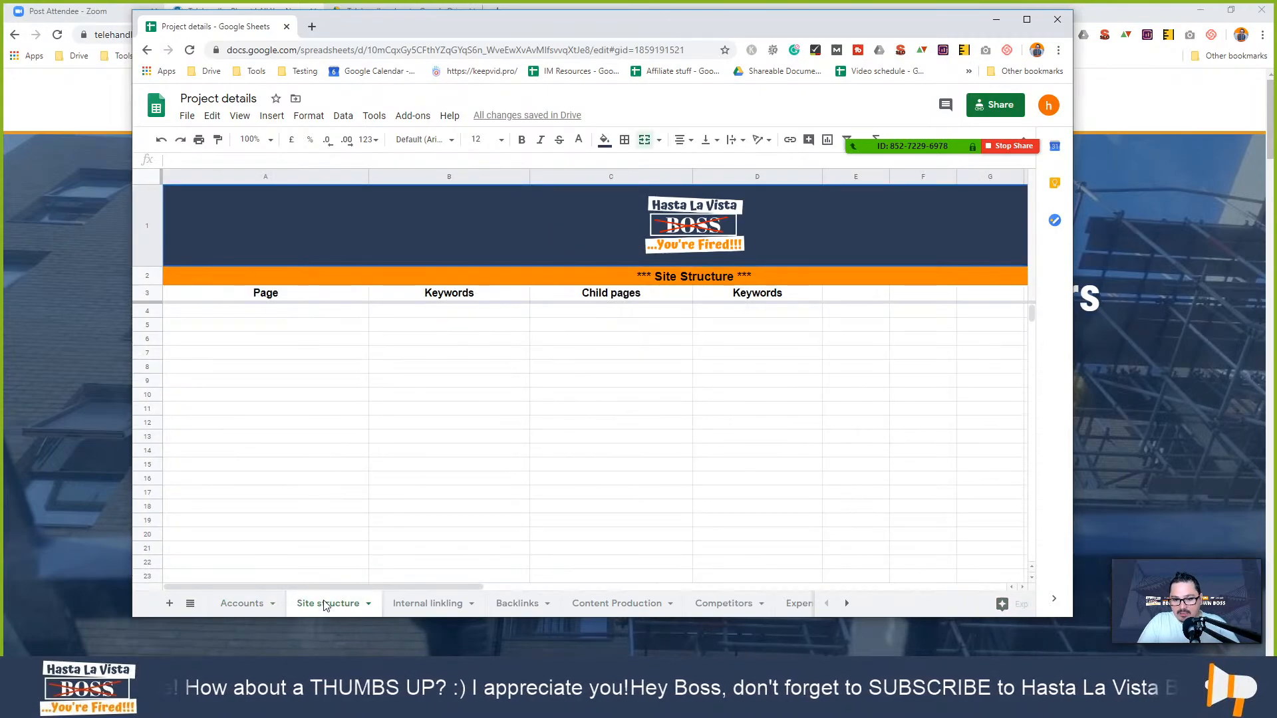
{"action": "left_click", "coordinate": [429, 414]}
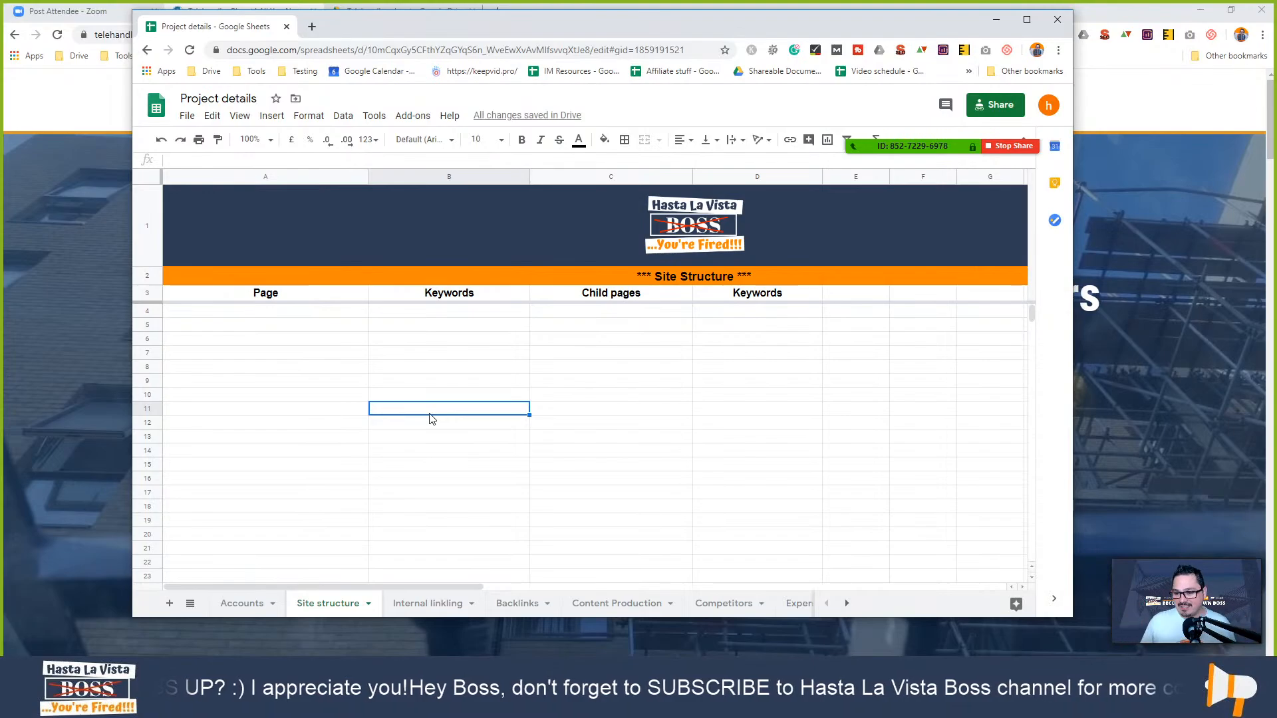
- Review the Internal linking homepage row: URL, Linking to, anchor text and NoFollow entries
{"action": "left_click", "coordinate": [434, 602]}
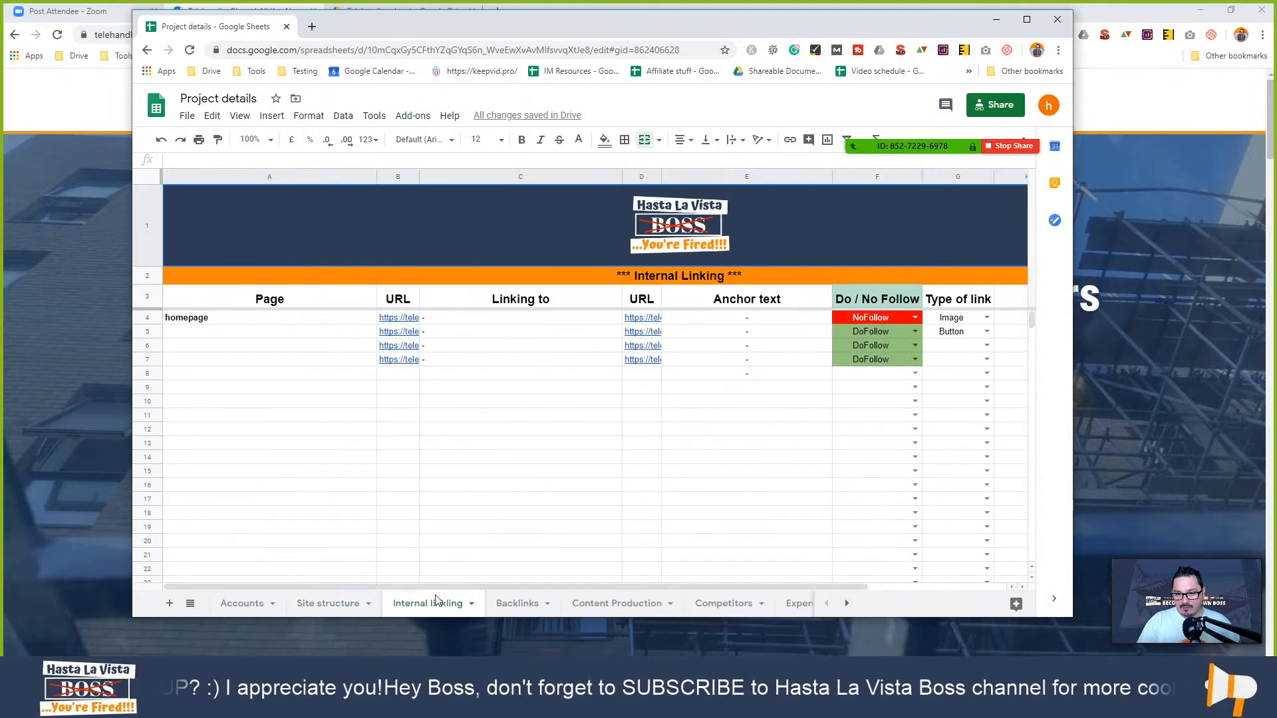
{"action": "left_click", "coordinate": [317, 416]}
{"action": "left_click", "coordinate": [272, 320]}
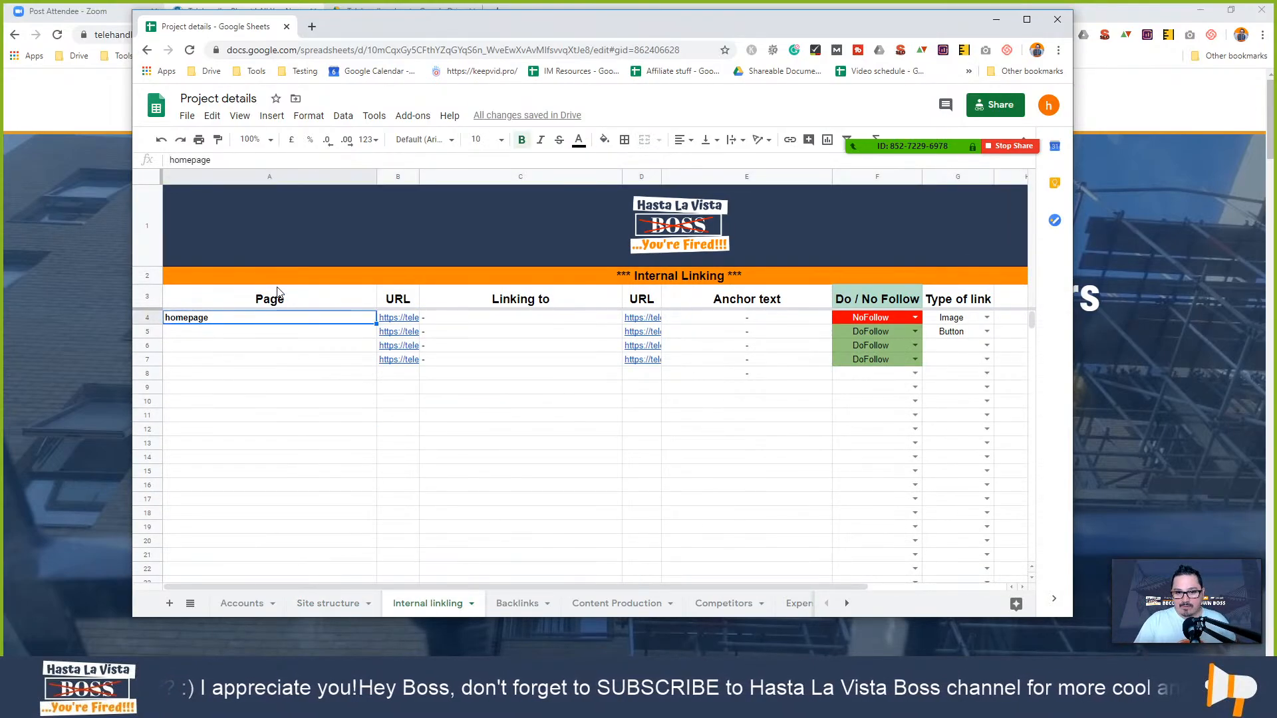
{"action": "left_click", "coordinate": [410, 302]}
{"action": "left_click", "coordinate": [523, 322]}
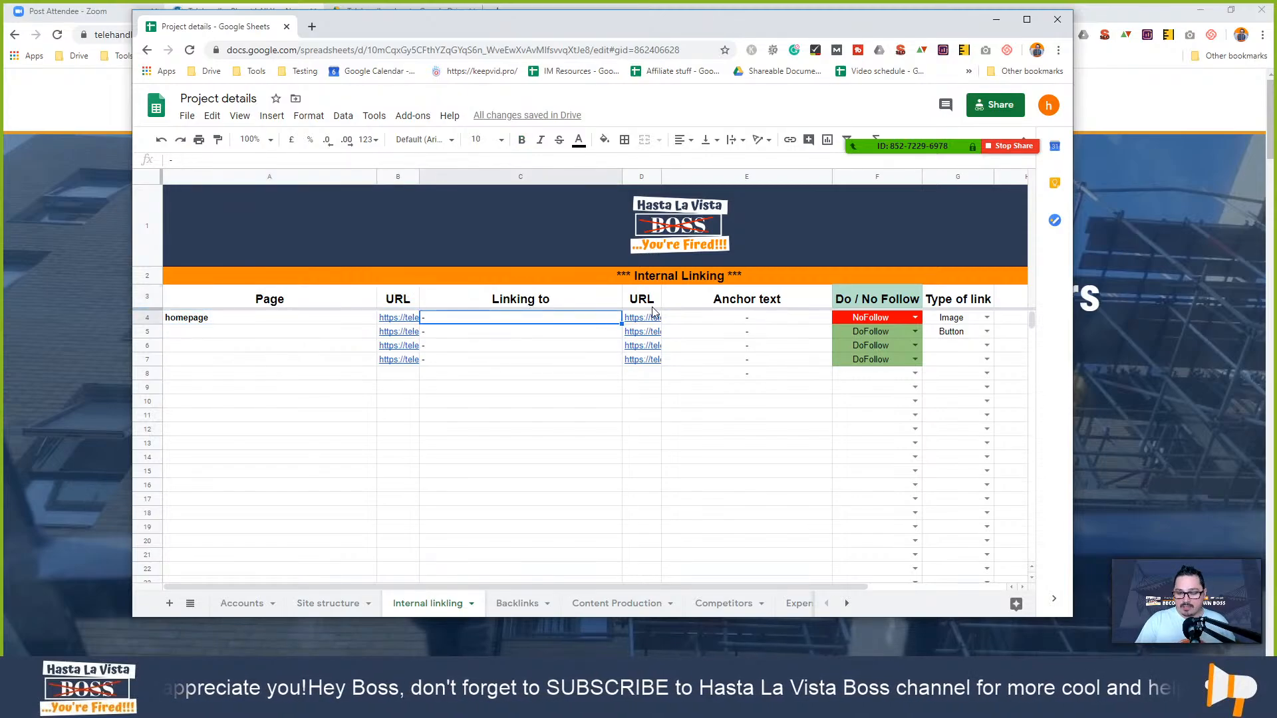
{"action": "left_click", "coordinate": [731, 322]}
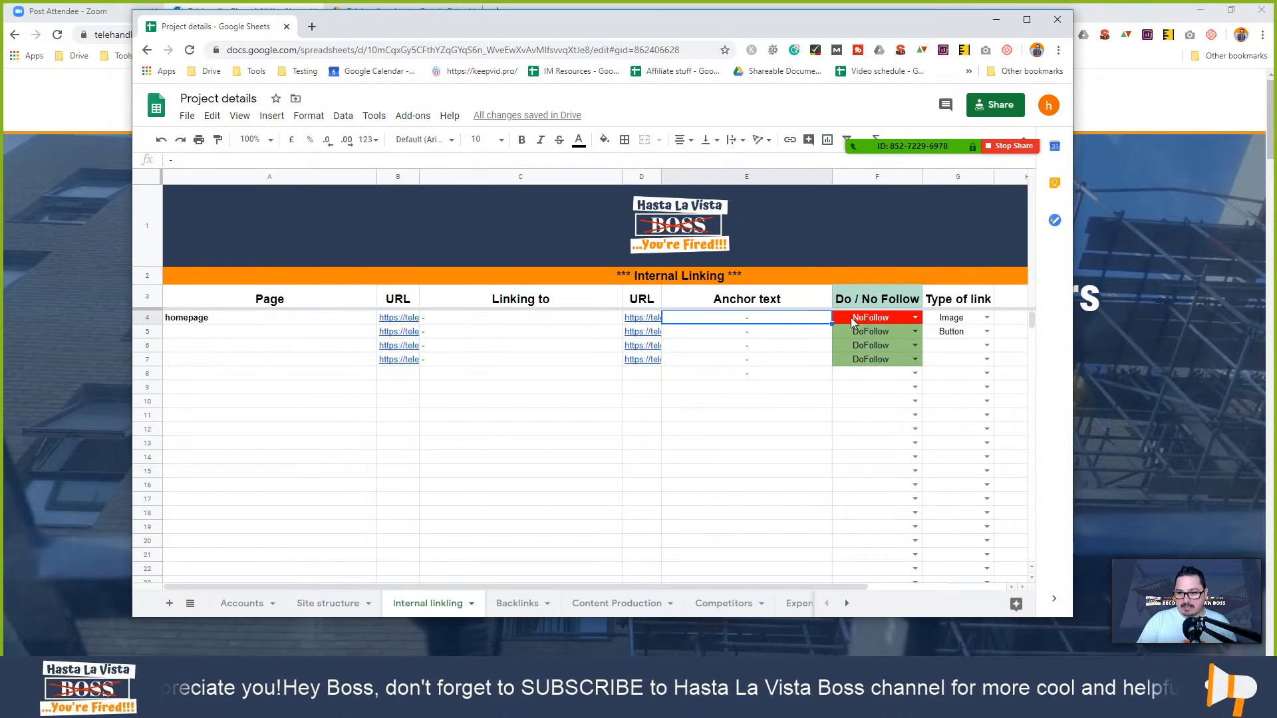
{"action": "left_click", "coordinate": [910, 320]}
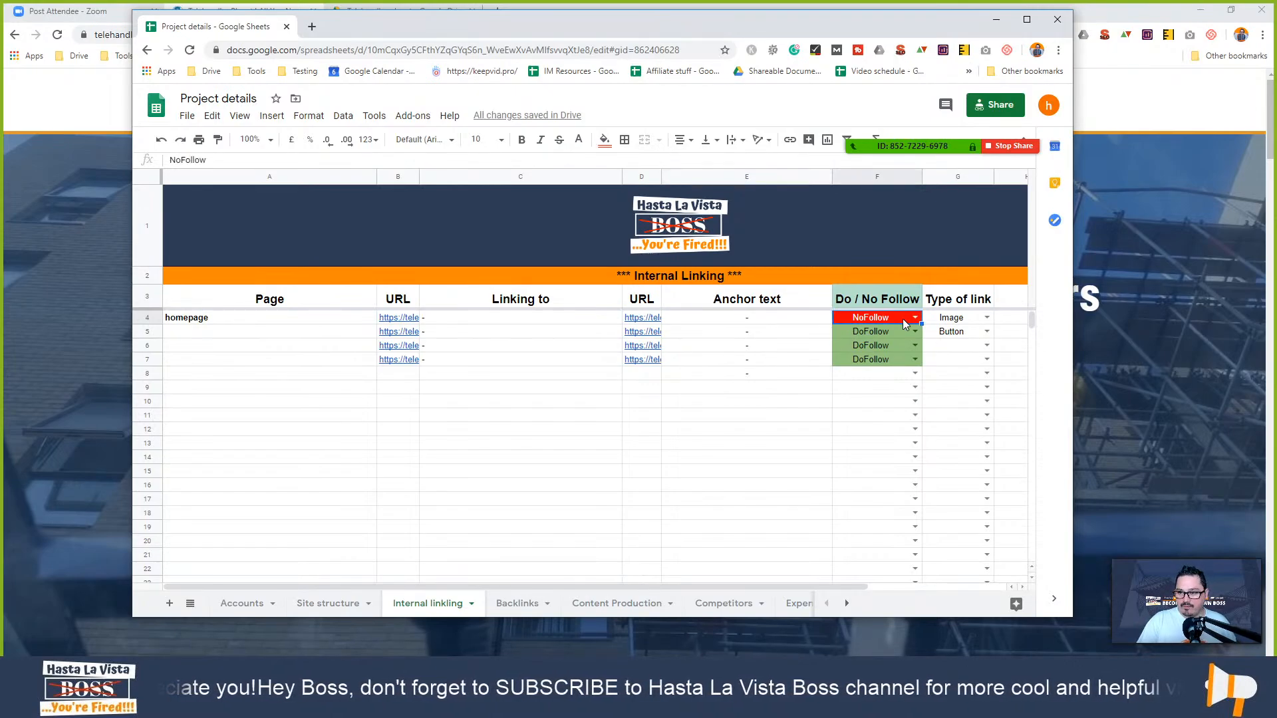
- Check the F4 follow and G4 link-type dropdowns, leaving NoFollow and Image, then open Backlinks
{"action": "left_click", "coordinate": [915, 318]}
{"action": "left_click", "coordinate": [942, 387]}
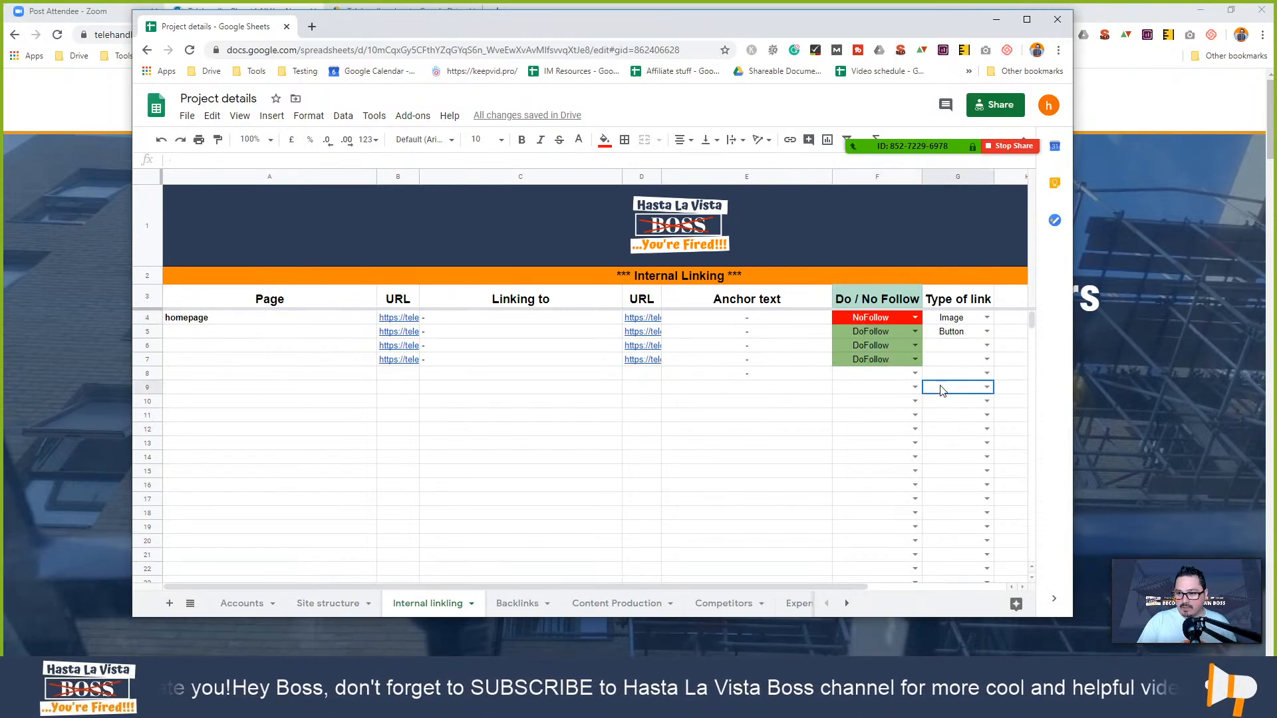
{"action": "left_click", "coordinate": [988, 318]}
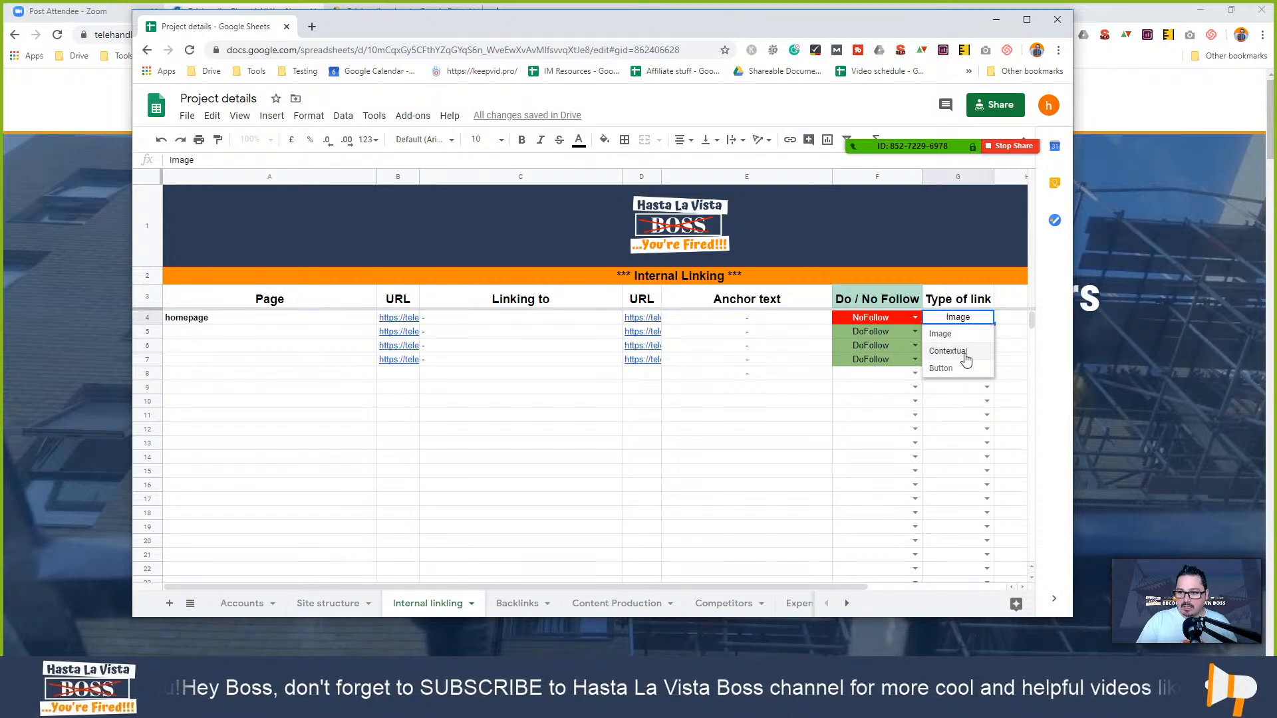
{"action": "left_click", "coordinate": [953, 402]}
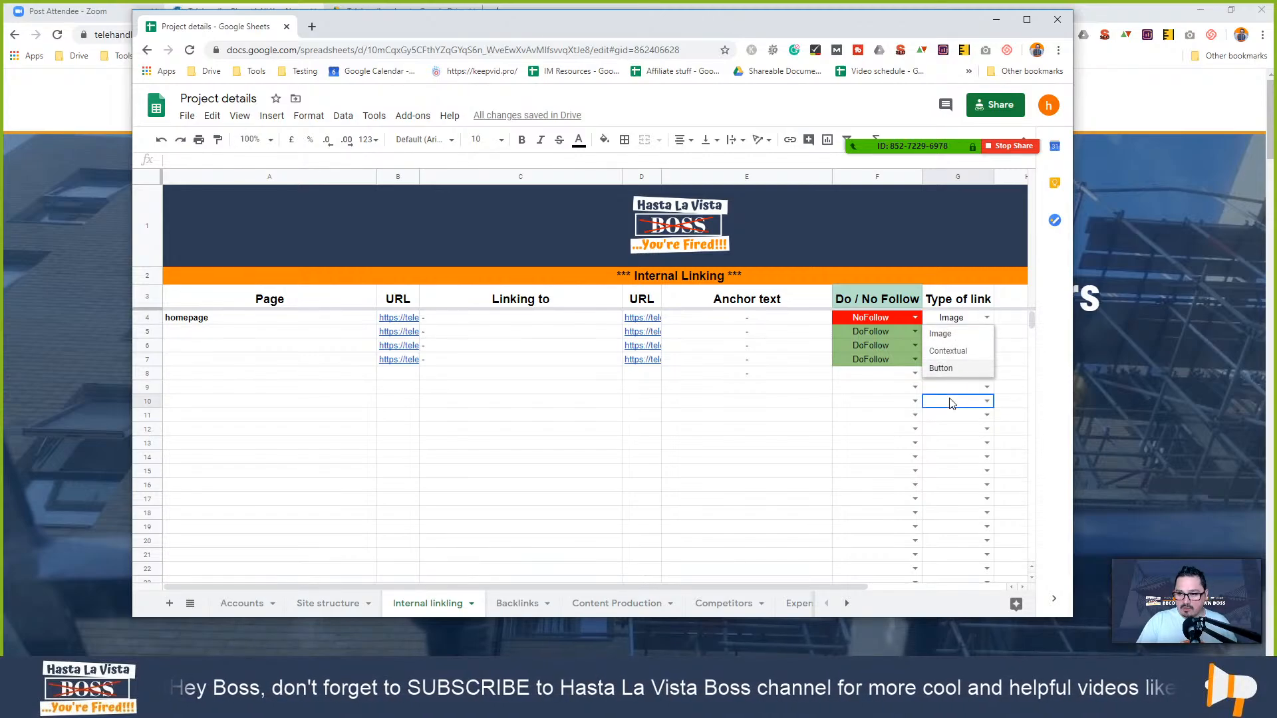
{"action": "left_click", "coordinate": [518, 603]}
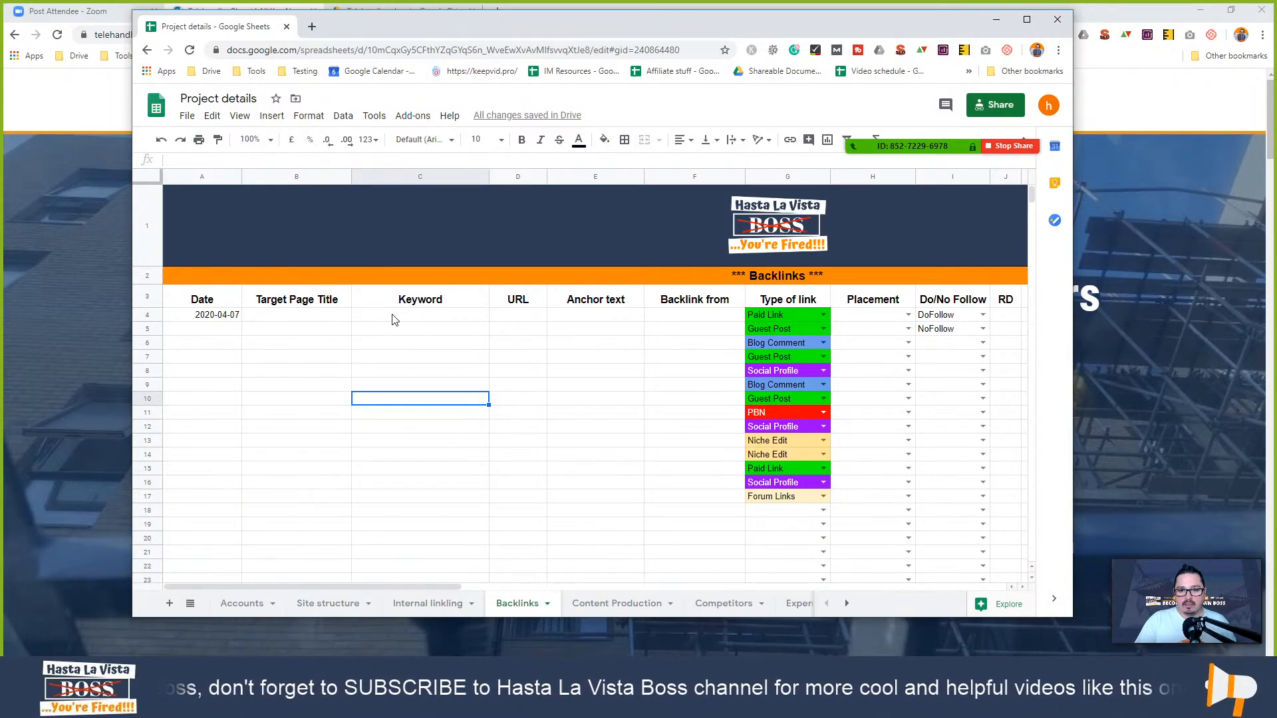
{"action": "left_click", "coordinate": [692, 318]}
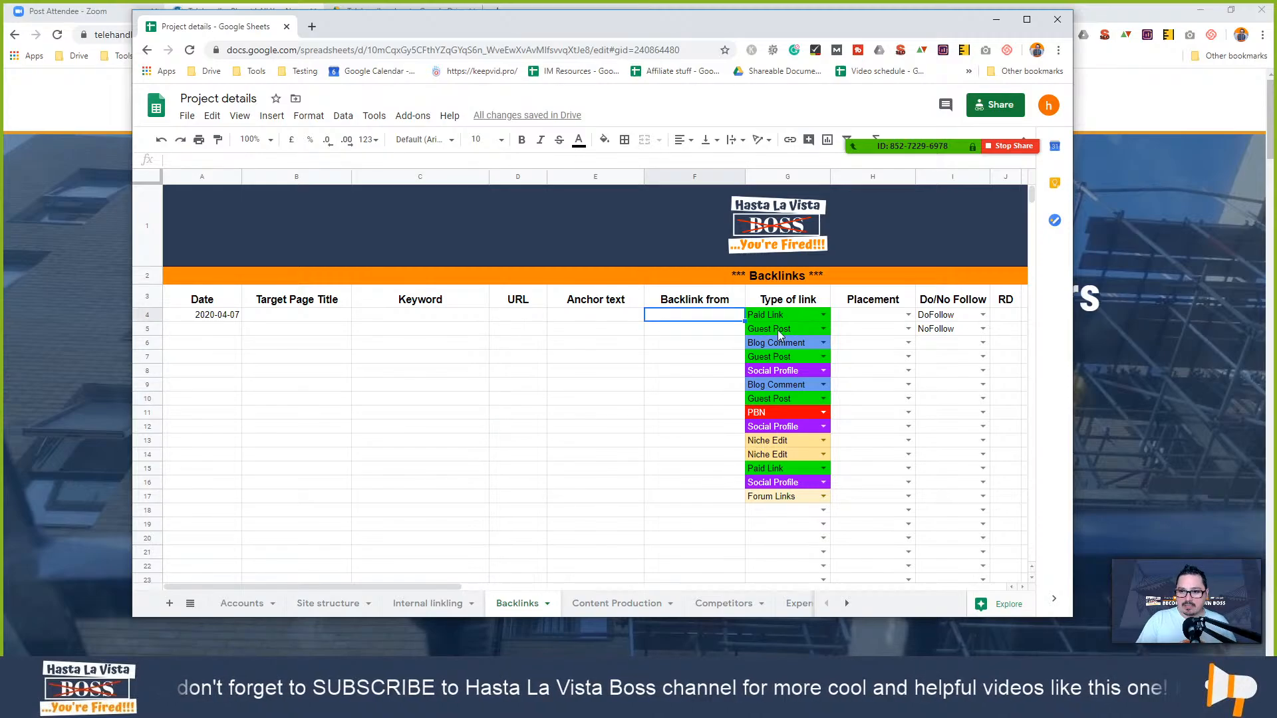
{"action": "left_click", "coordinate": [823, 316]}
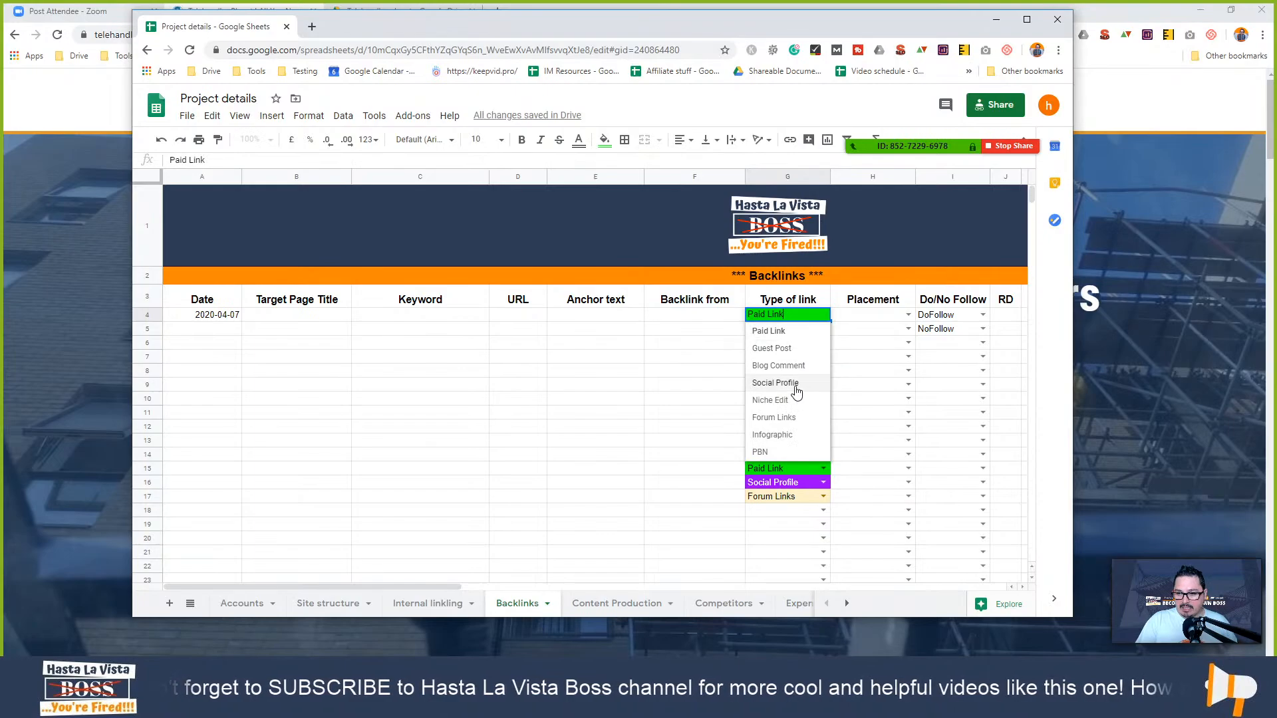
{"action": "left_click", "coordinate": [886, 320]}
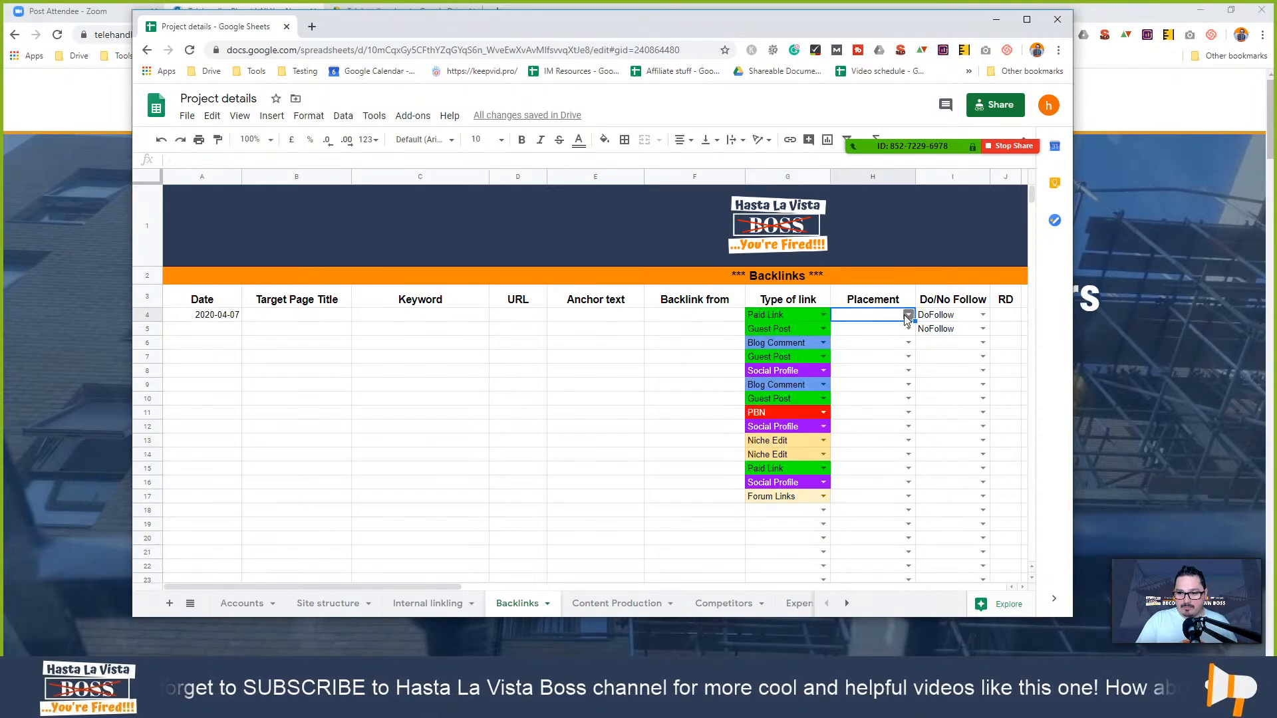
{"action": "left_click", "coordinate": [908, 315]}
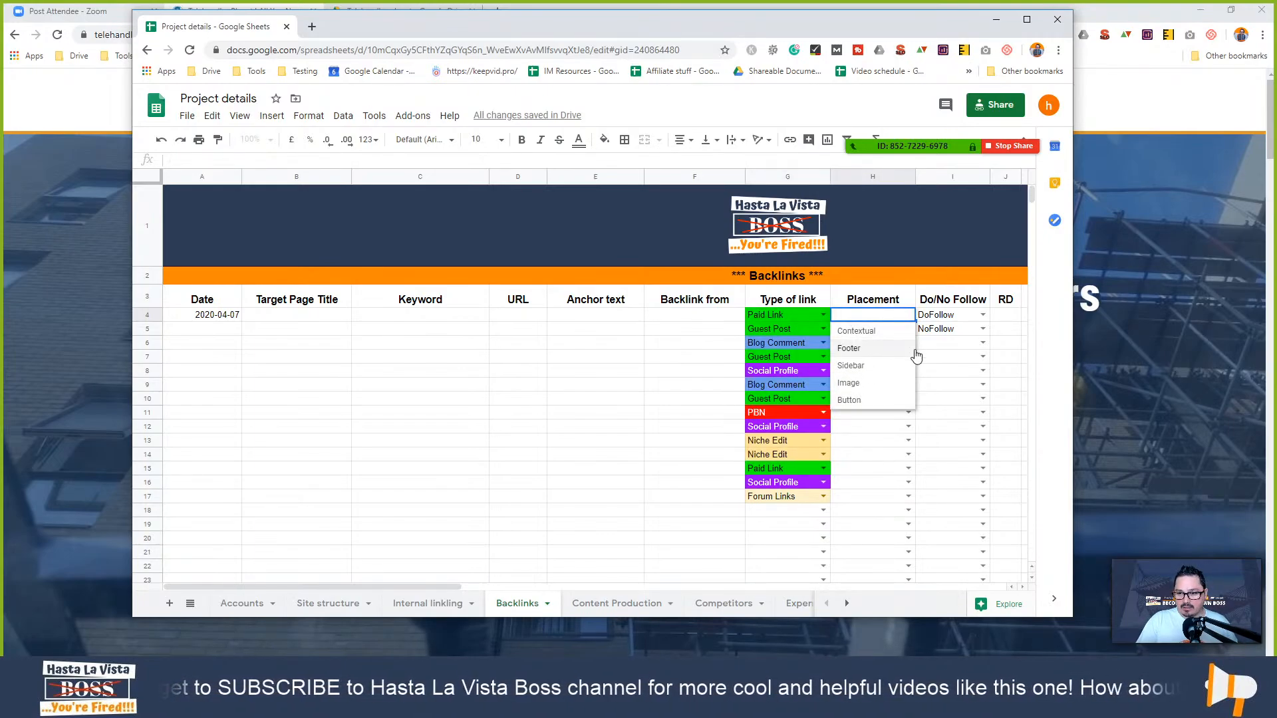
{"action": "left_click", "coordinate": [1009, 331]}
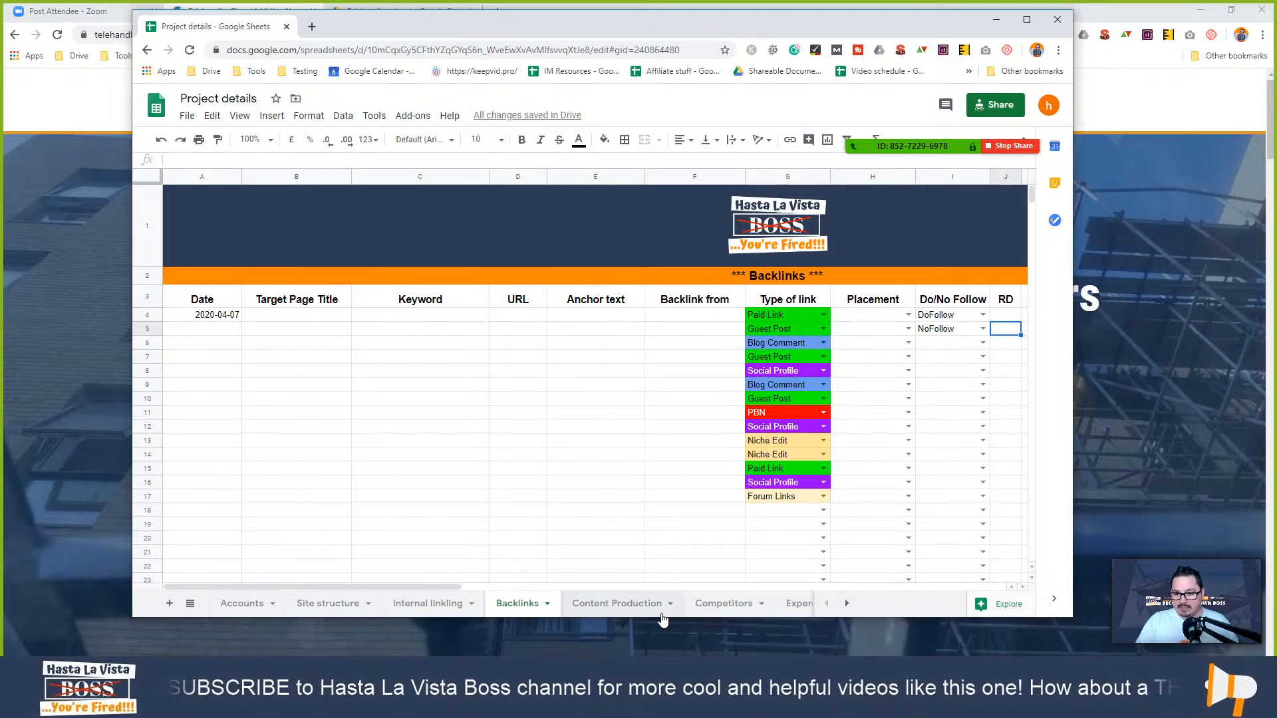
{"action": "left_click_drag", "start_coordinate": [489, 588], "coordinate": [280, 601]}
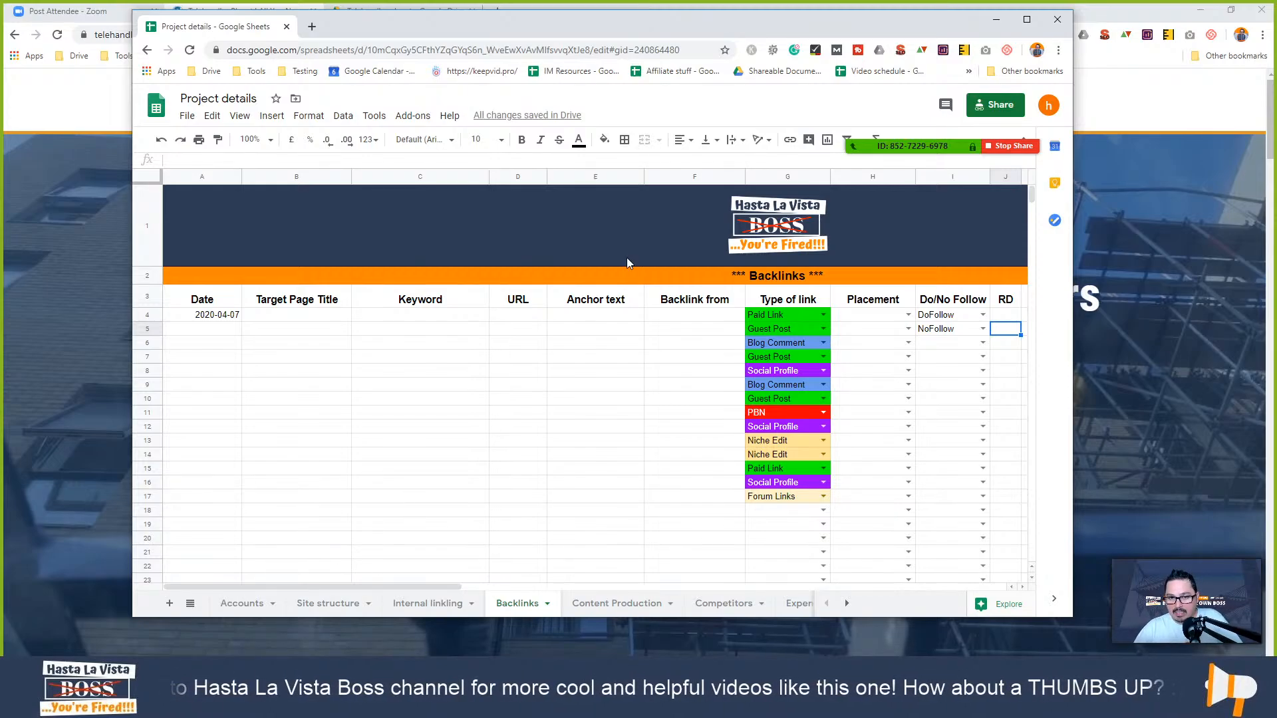
{"action": "left_click_drag", "start_coordinate": [516, 34], "coordinate": [538, 199]}
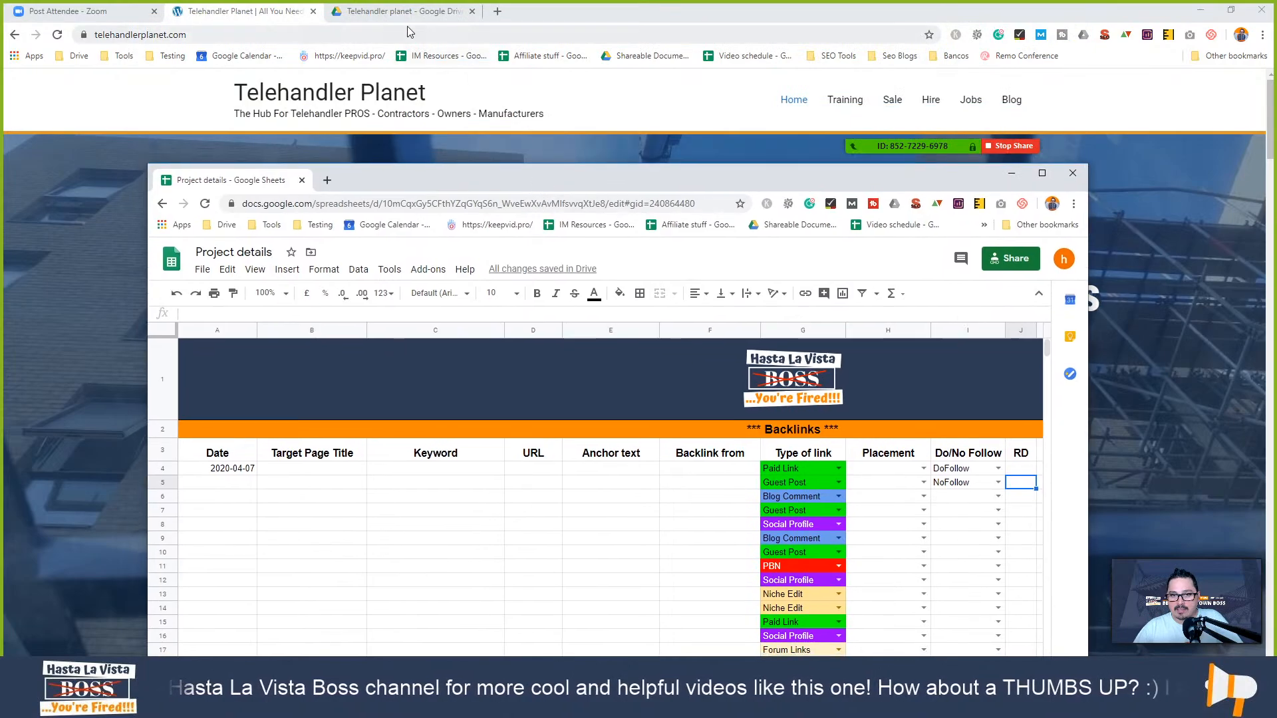
- Switch to the Telehandler planet Drive folder and bring up the New menu
{"action": "left_click", "coordinate": [407, 15]}
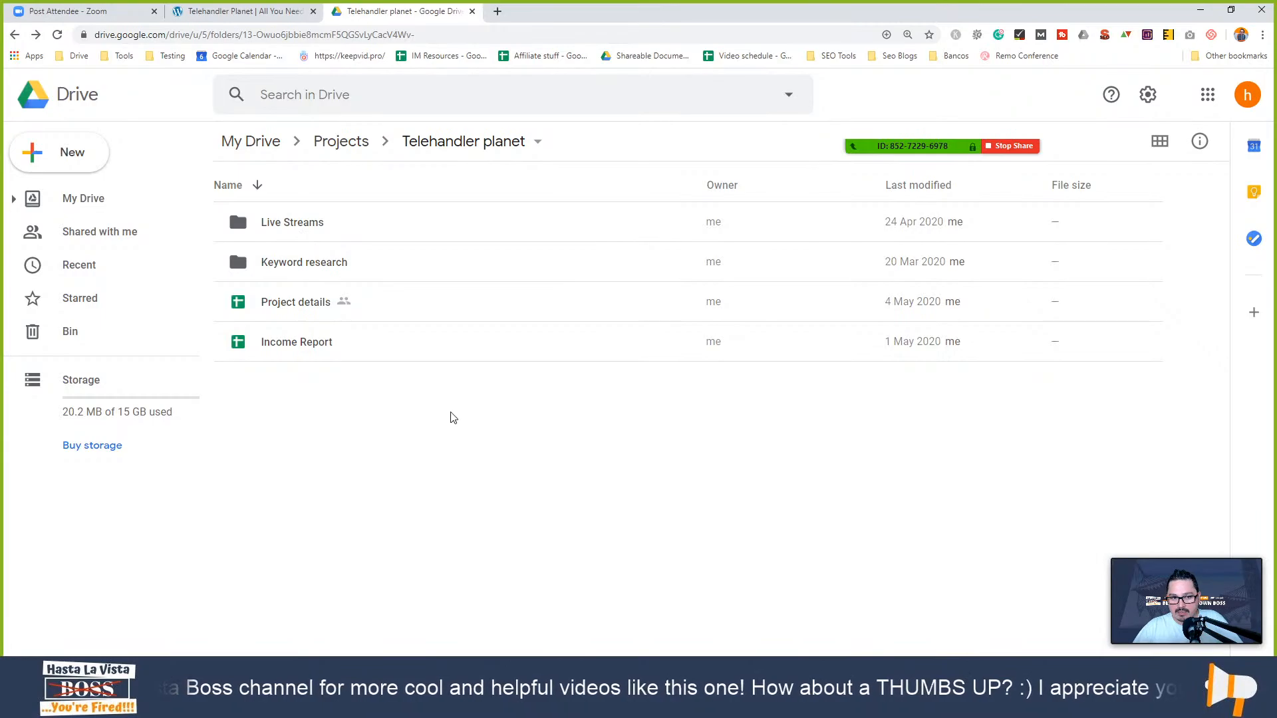
{"action": "left_click", "coordinate": [75, 153]}
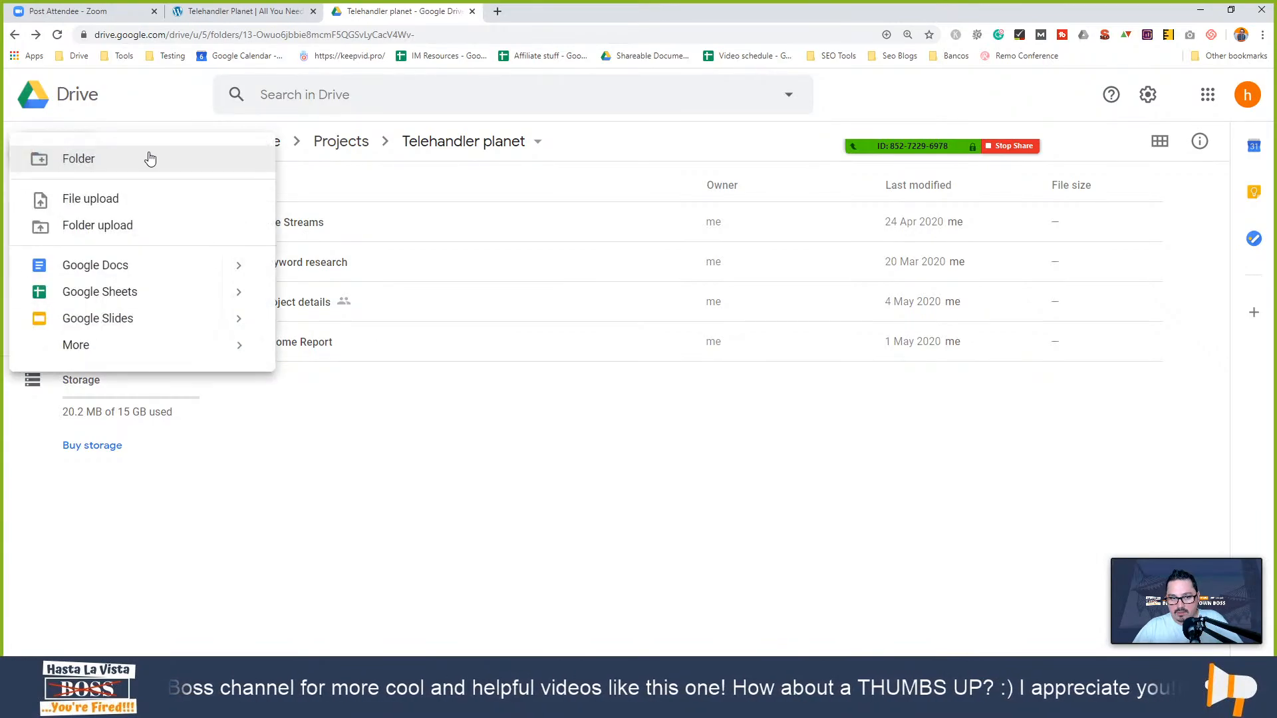
- Create a blank Google Sheets spreadsheet and select its Untitled spreadsheet title for renaming
{"action": "left_click", "coordinate": [127, 291]}
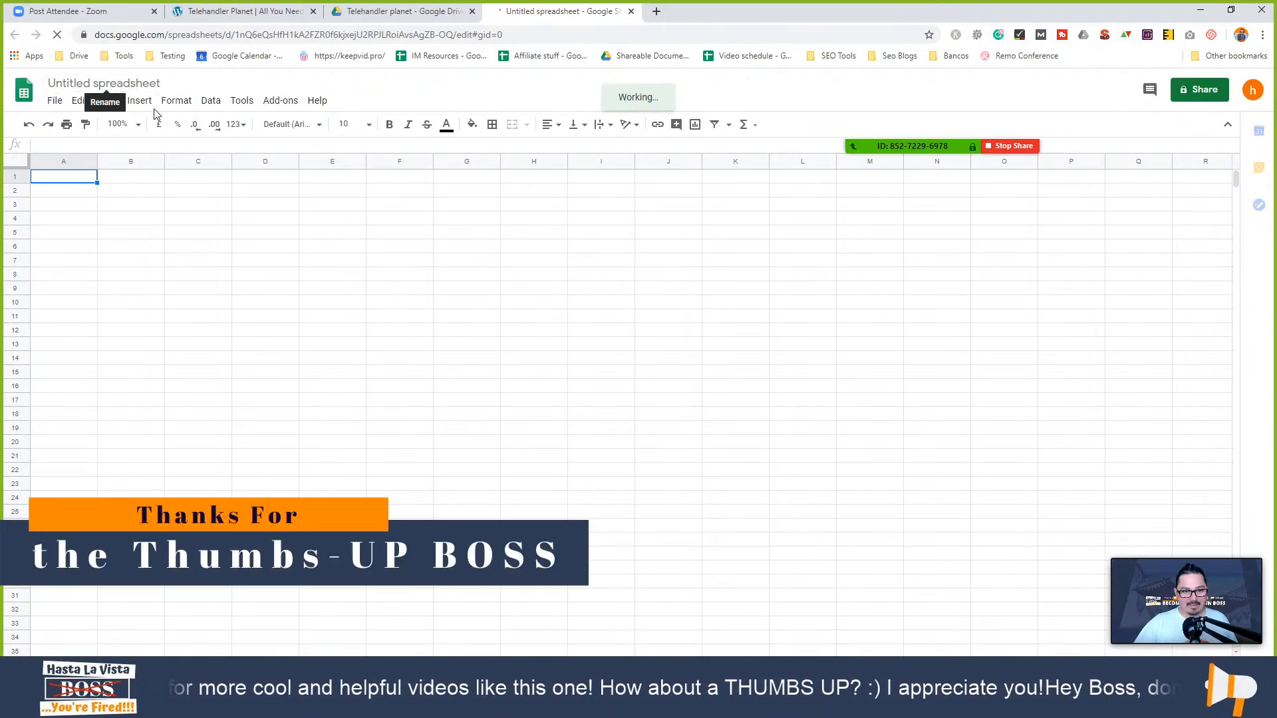
{"action": "left_click", "coordinate": [108, 84]}
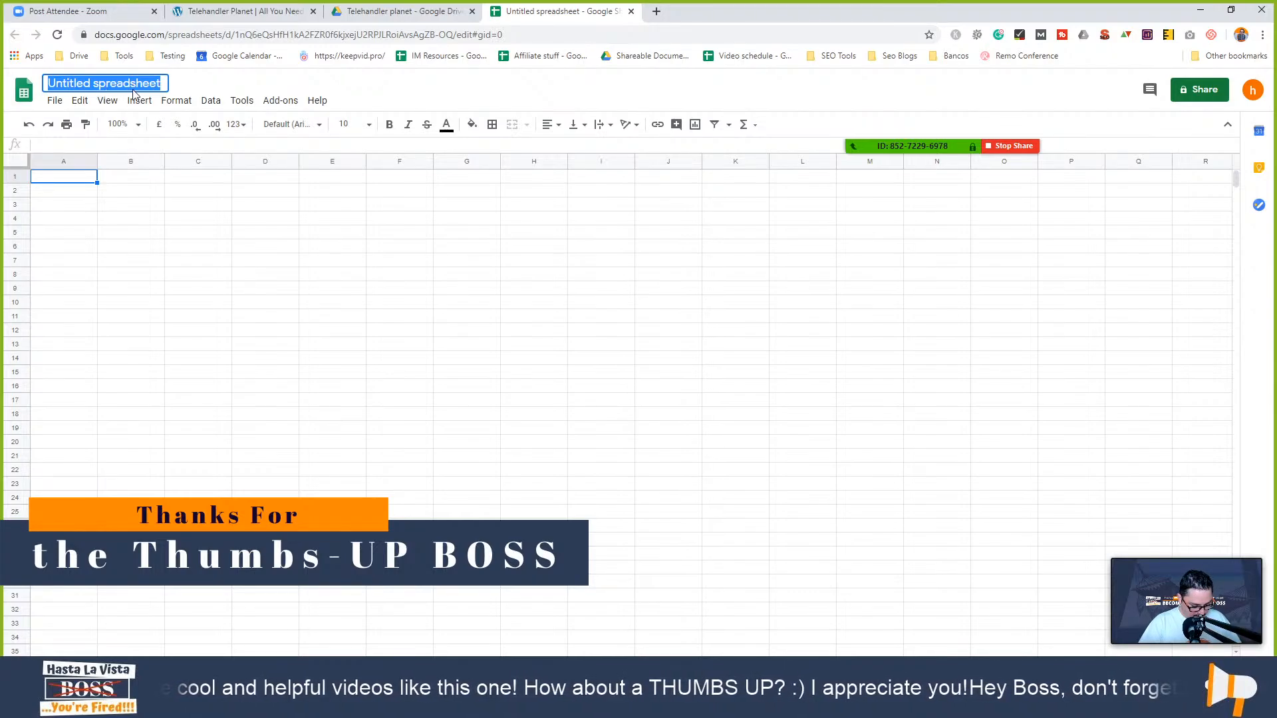
- Title the spreadsheet 'Keep track of your action on your website' and confirm it
{"action": "type", "text": "Kee"}
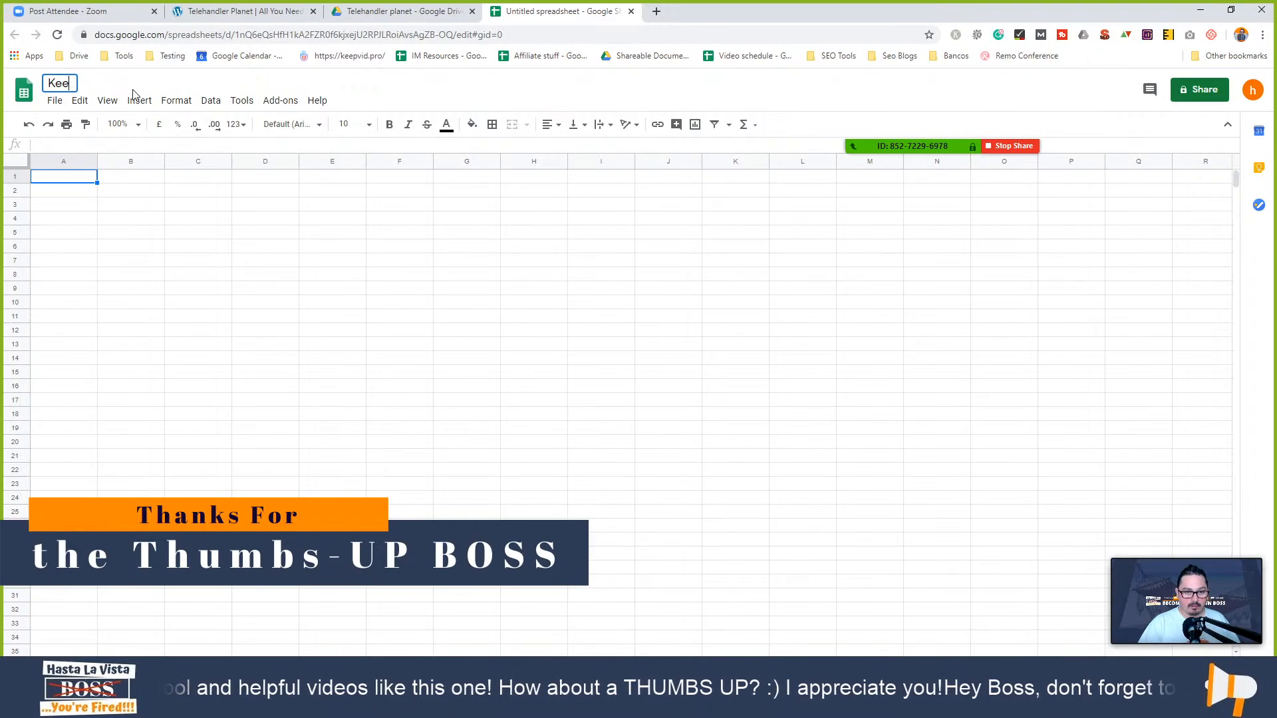
{"action": "type", "text": "t p "}
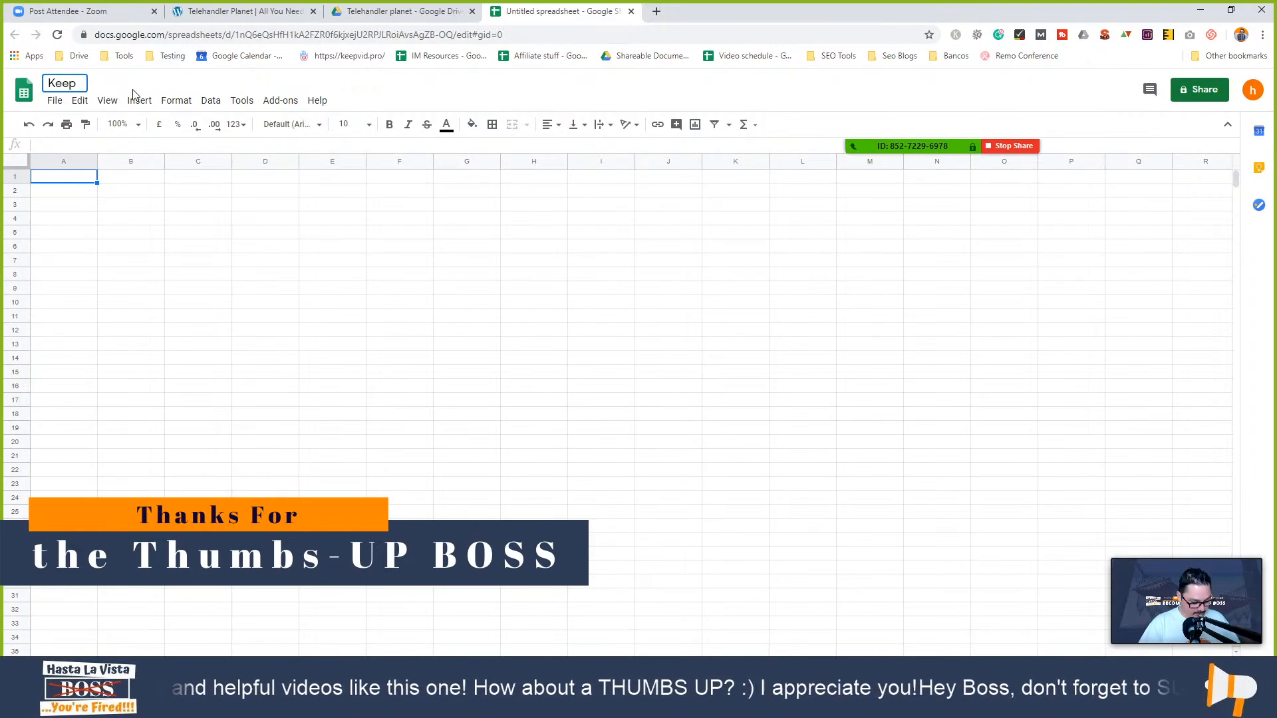
{"action": "type", "text": "track of "}
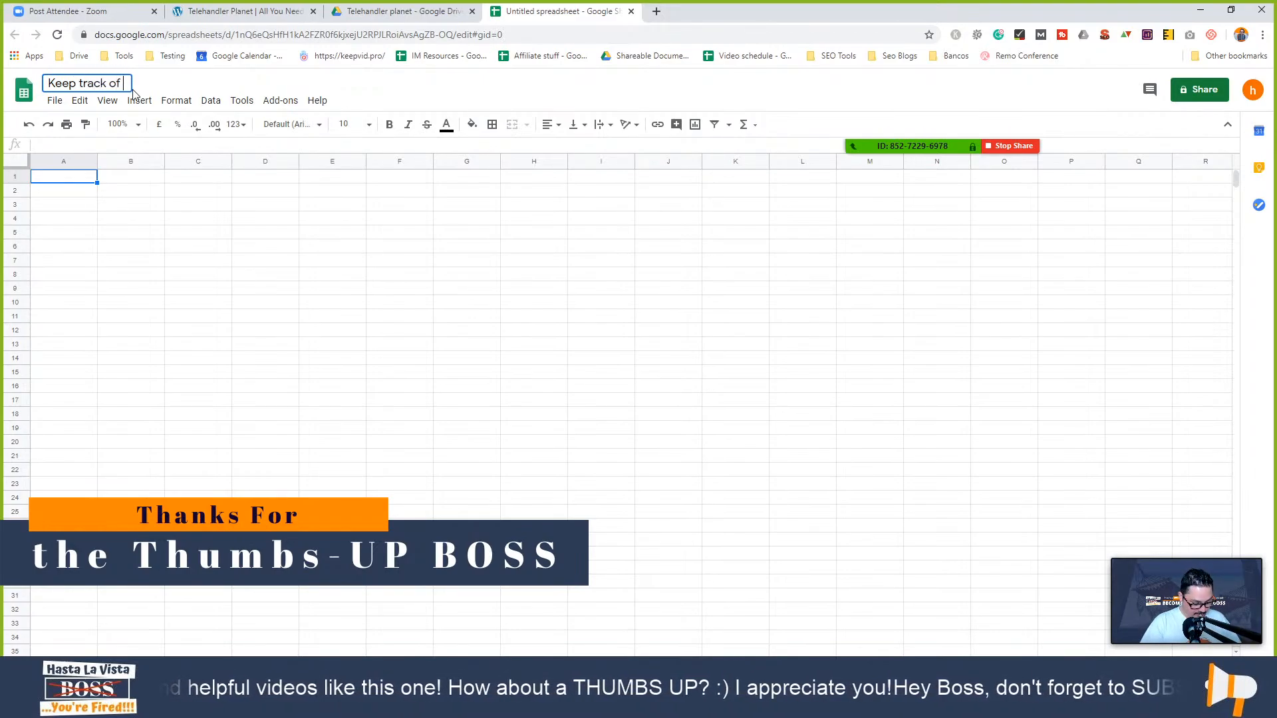
{"action": "type", "text": "your "}
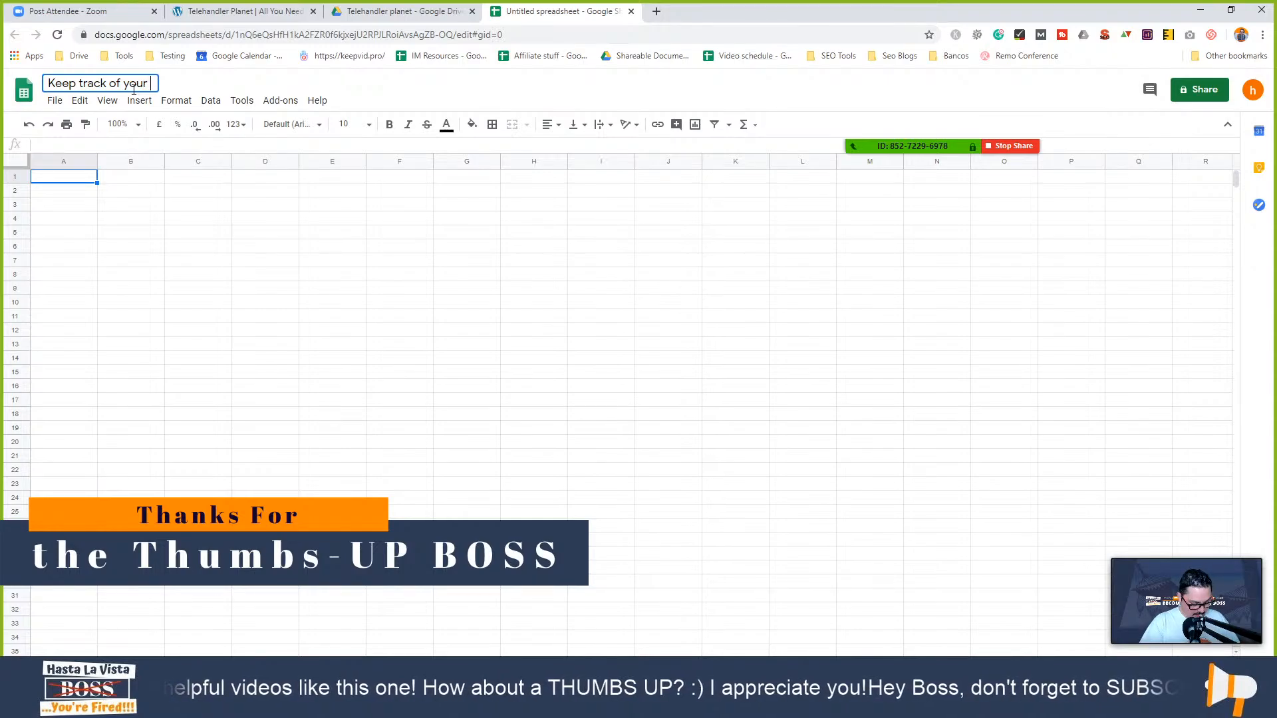
{"action": "type", "text": "action on "}
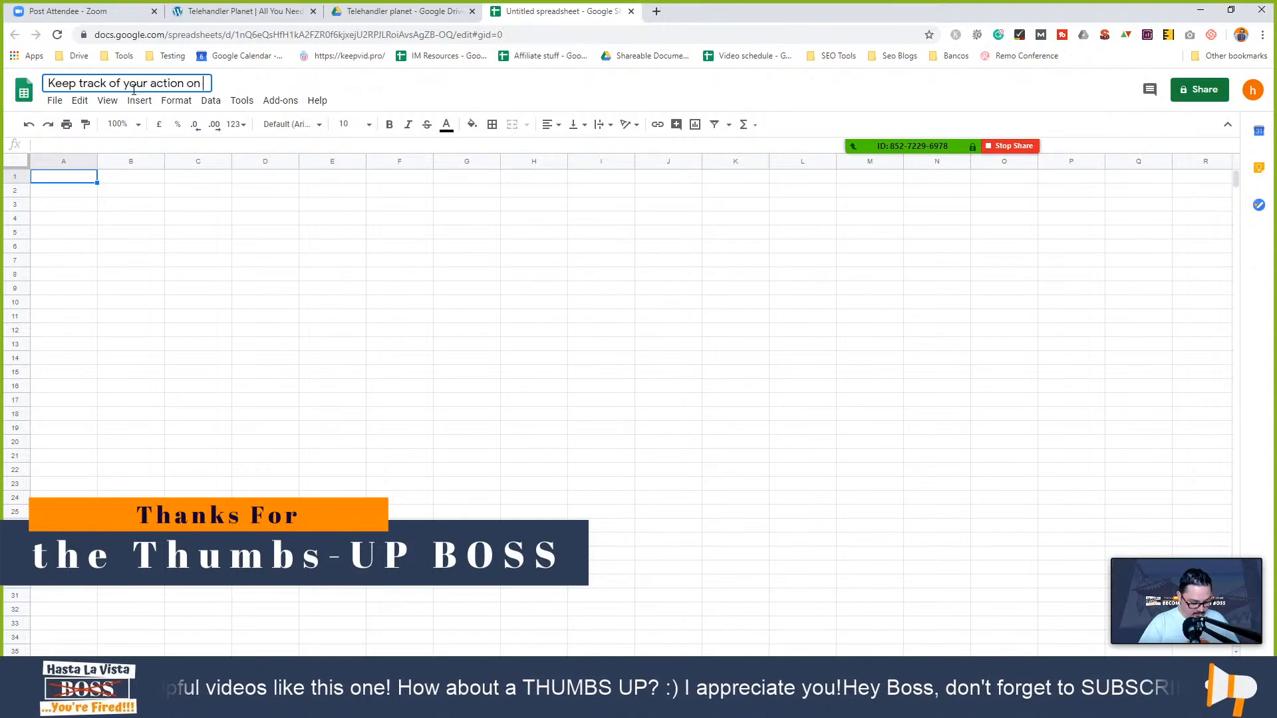
{"action": "type", "text": "your webs"}
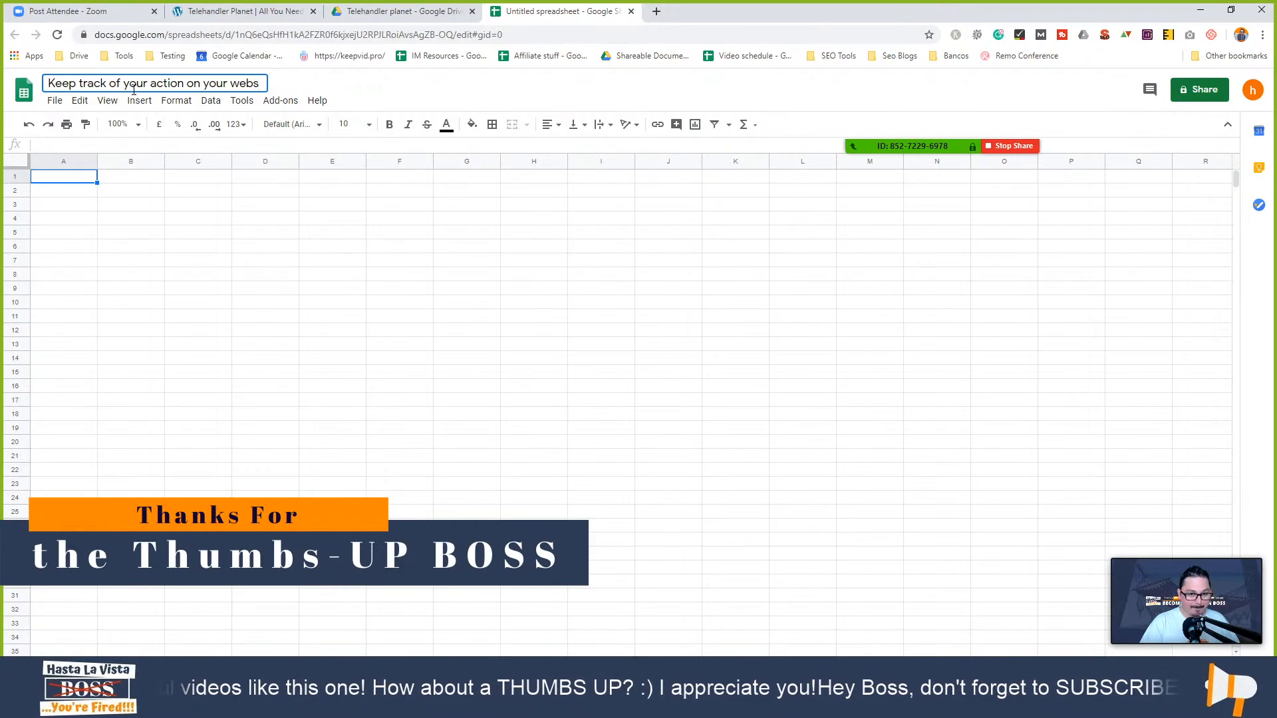
{"action": "type", "text": "ite"}
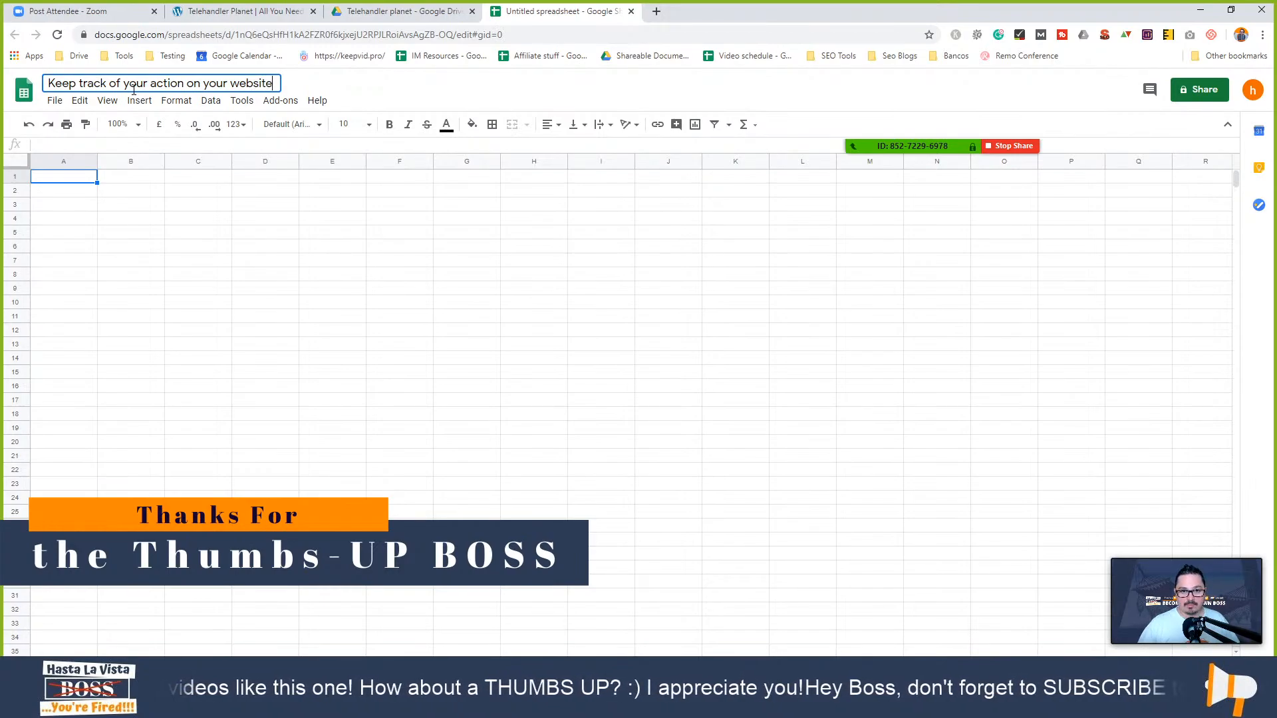
{"action": "left_click", "coordinate": [223, 178]}
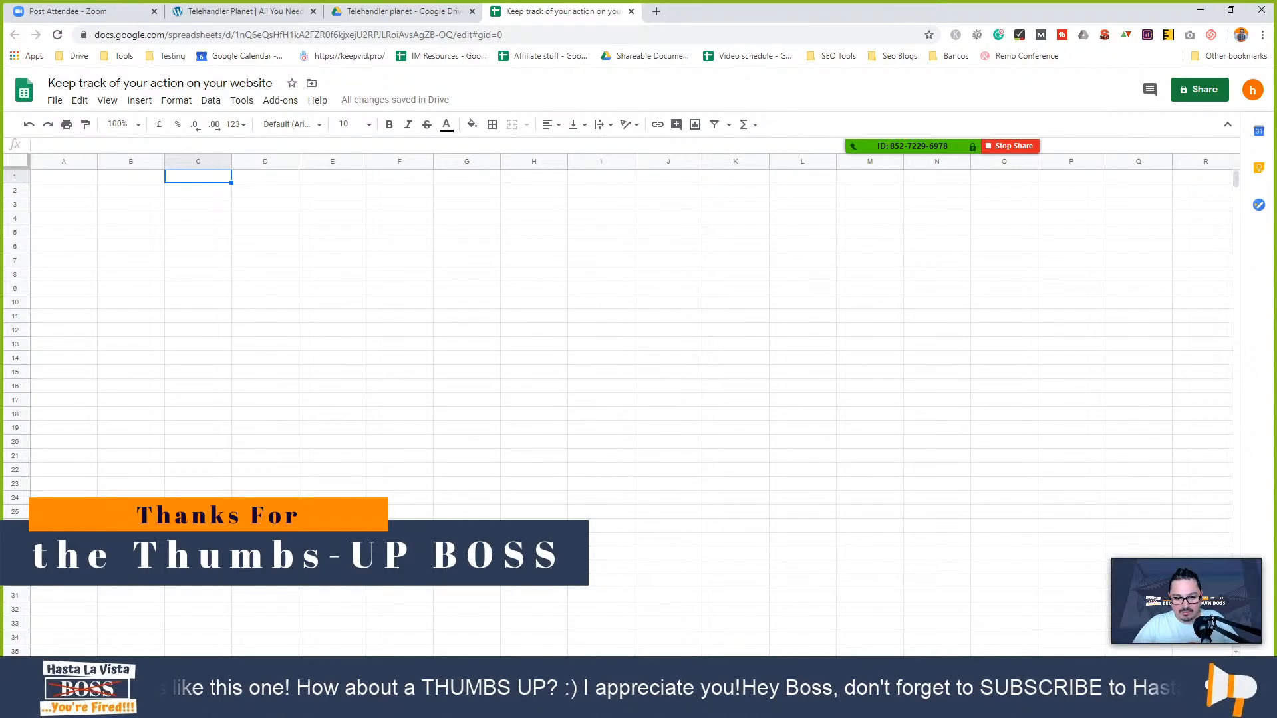
- Move the new spreadsheet into its own window over Drive and reopen the Project details workbook
{"action": "left_click_drag", "start_coordinate": [594, 10], "coordinate": [591, 76]}
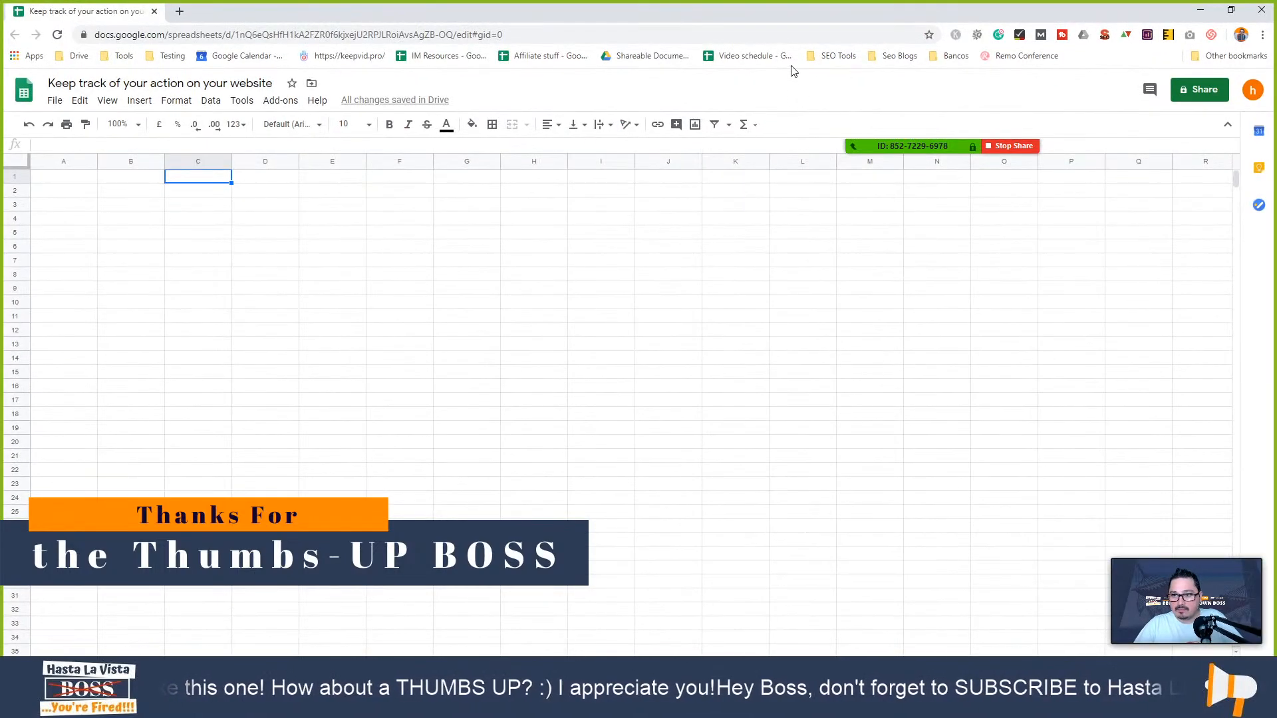
{"action": "left_click_drag", "start_coordinate": [784, 15], "coordinate": [845, 107]}
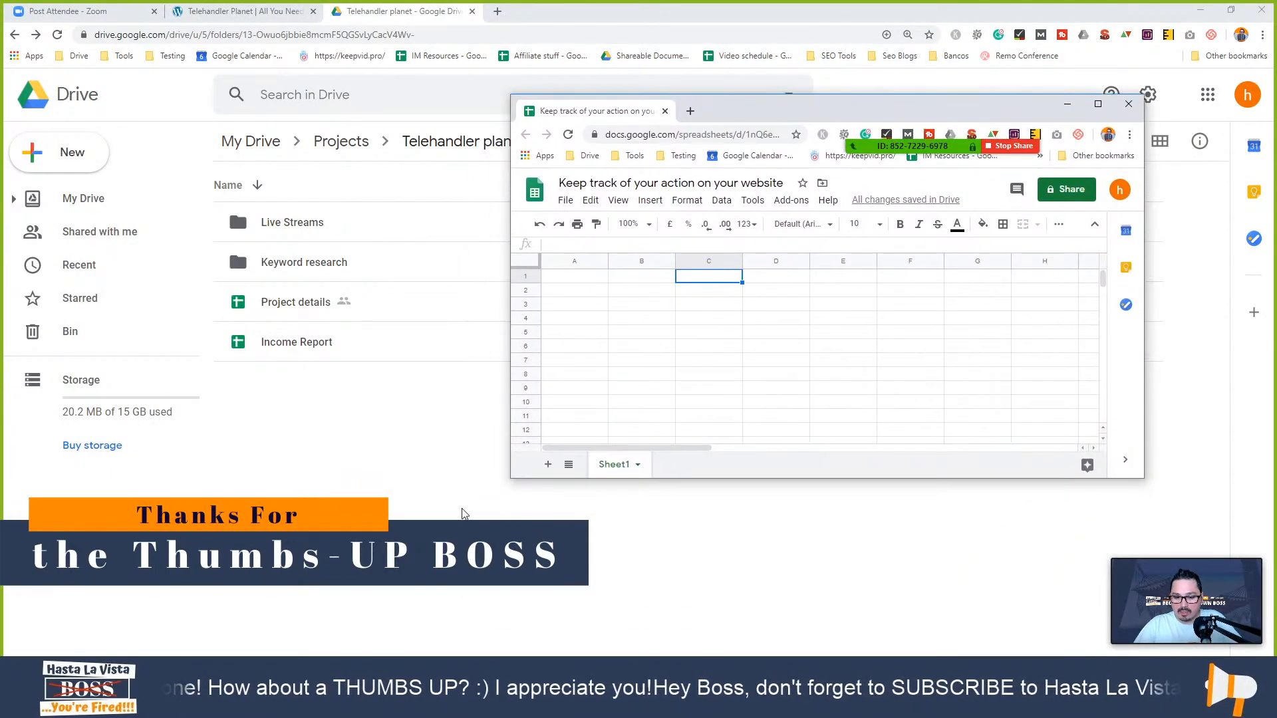
{"action": "double_click", "coordinate": [354, 299]}
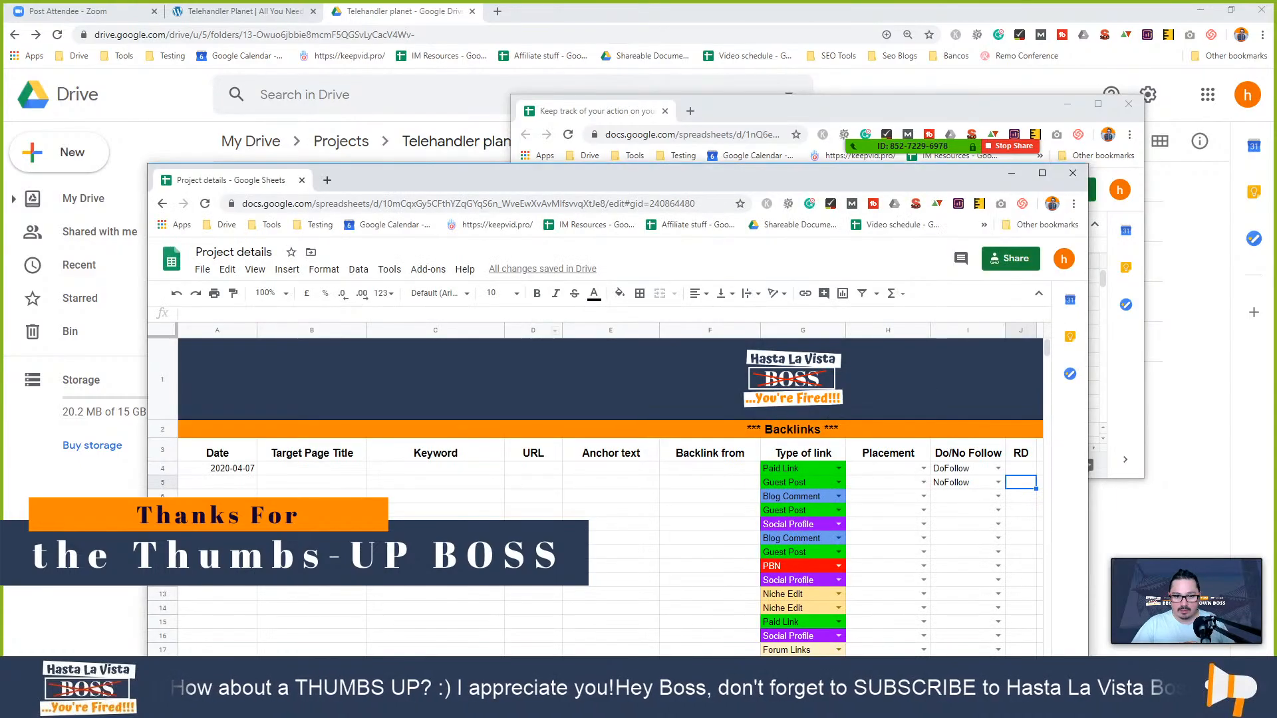
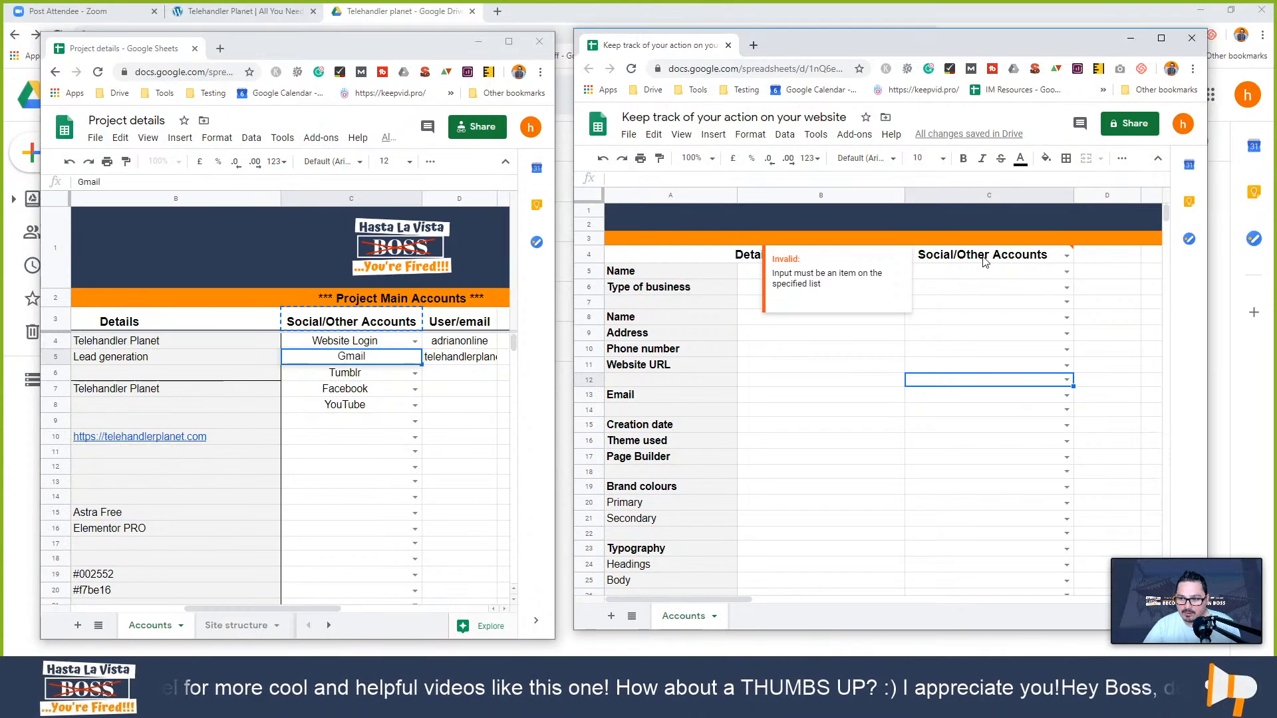
- Remove the dropdown validation rule from header cell C4 so its invalid warning disappears
{"action": "left_click", "coordinate": [1066, 271]}
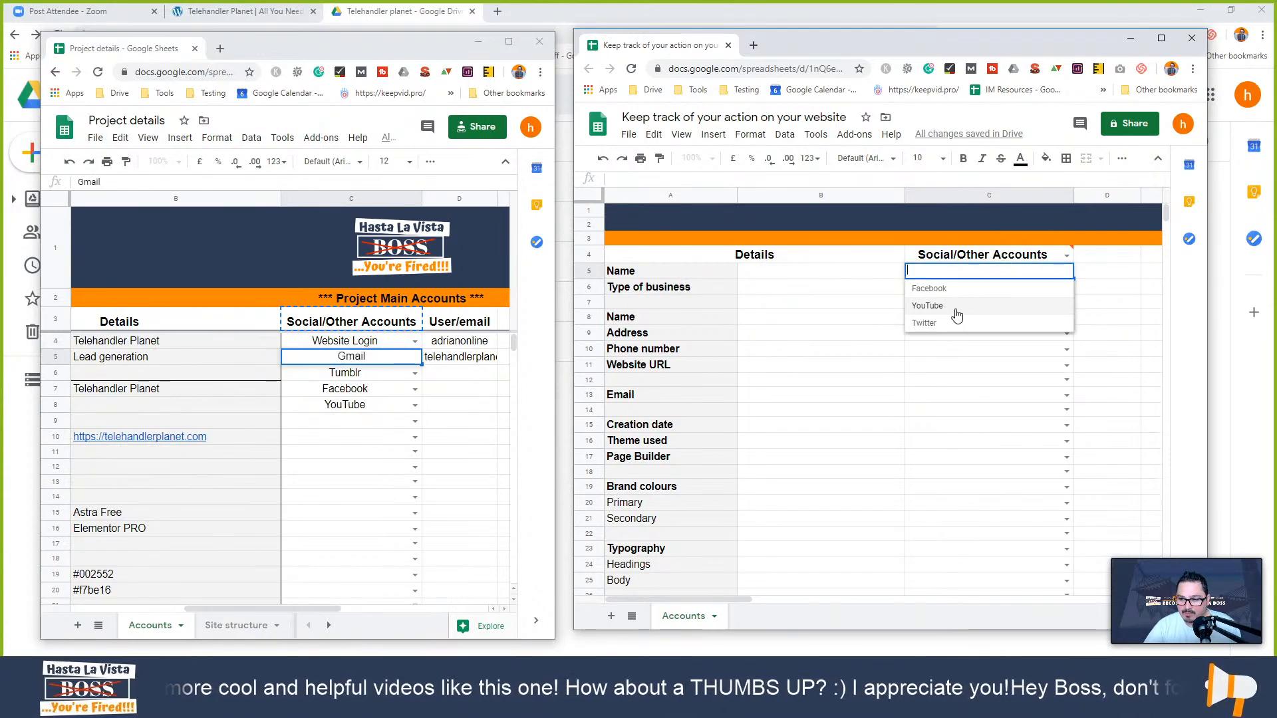
{"action": "left_click", "coordinate": [1049, 260]}
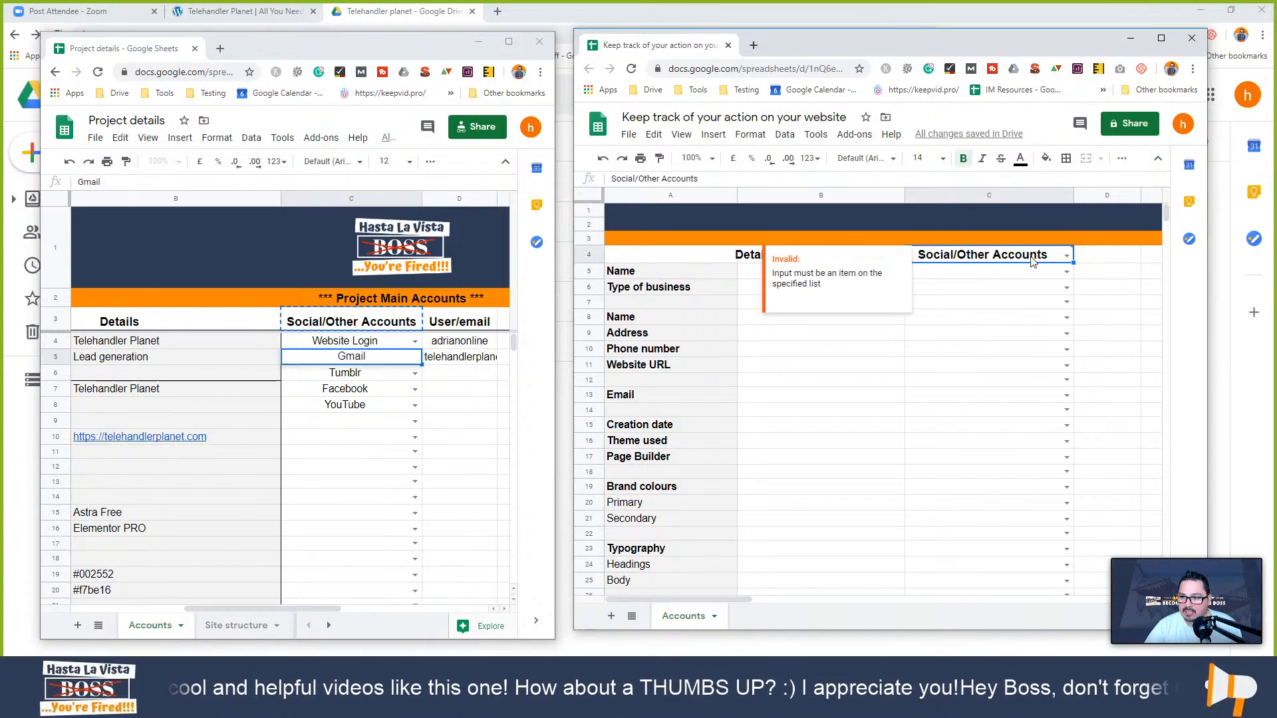
{"action": "right_click", "coordinate": [1046, 259]}
{"action": "left_click", "coordinate": [965, 262]}
{"action": "right_click", "coordinate": [965, 262]}
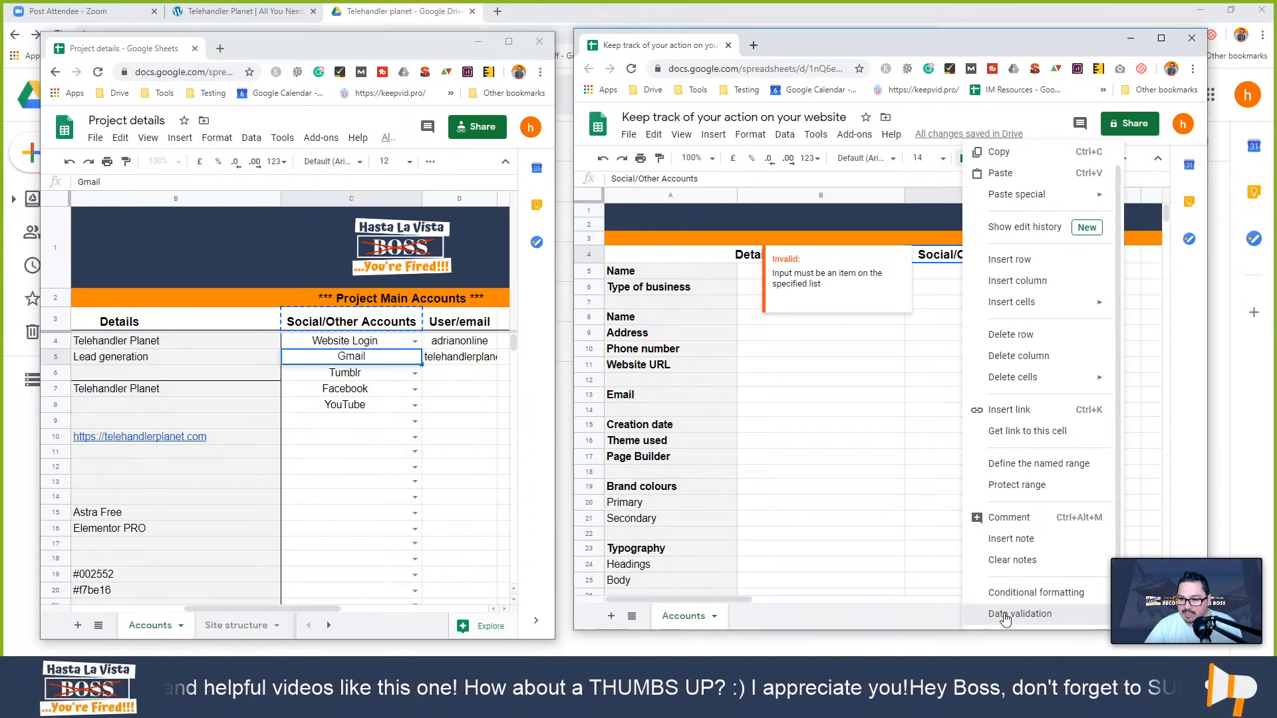
{"action": "left_click", "coordinate": [1000, 613]}
{"action": "left_click", "coordinate": [951, 460]}
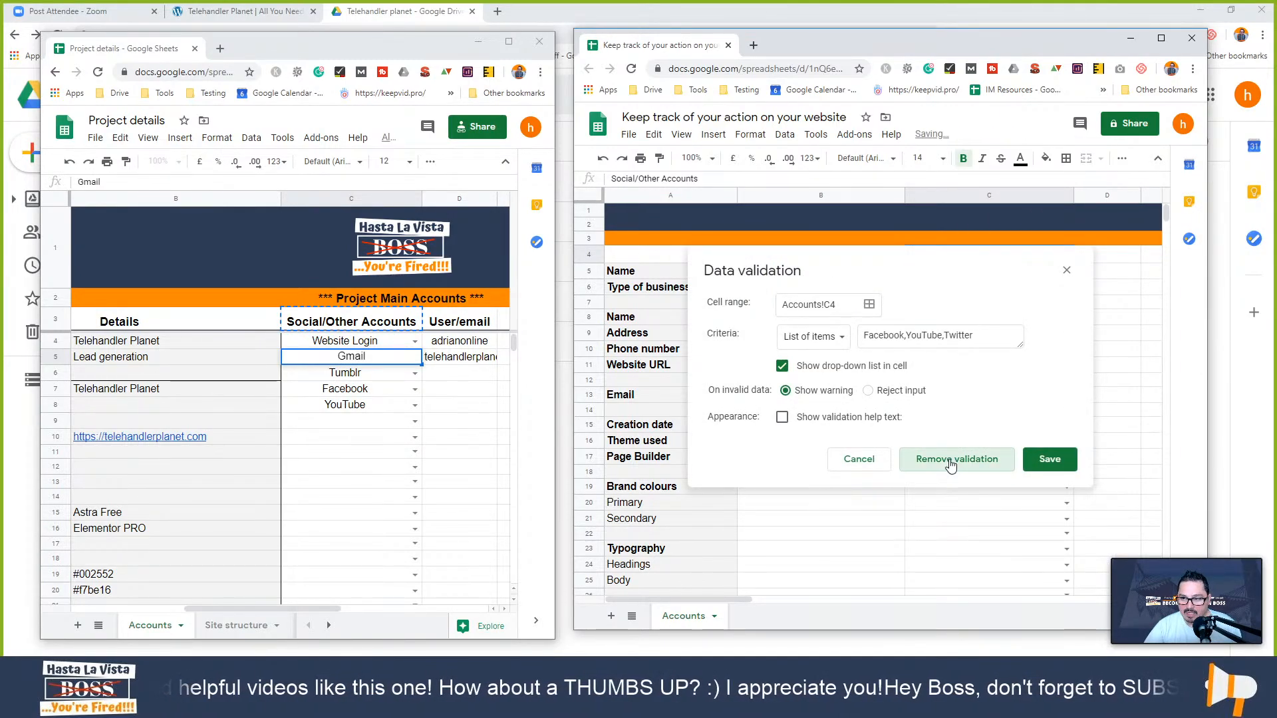
{"action": "left_click", "coordinate": [952, 287]}
{"action": "left_click", "coordinate": [945, 255]}
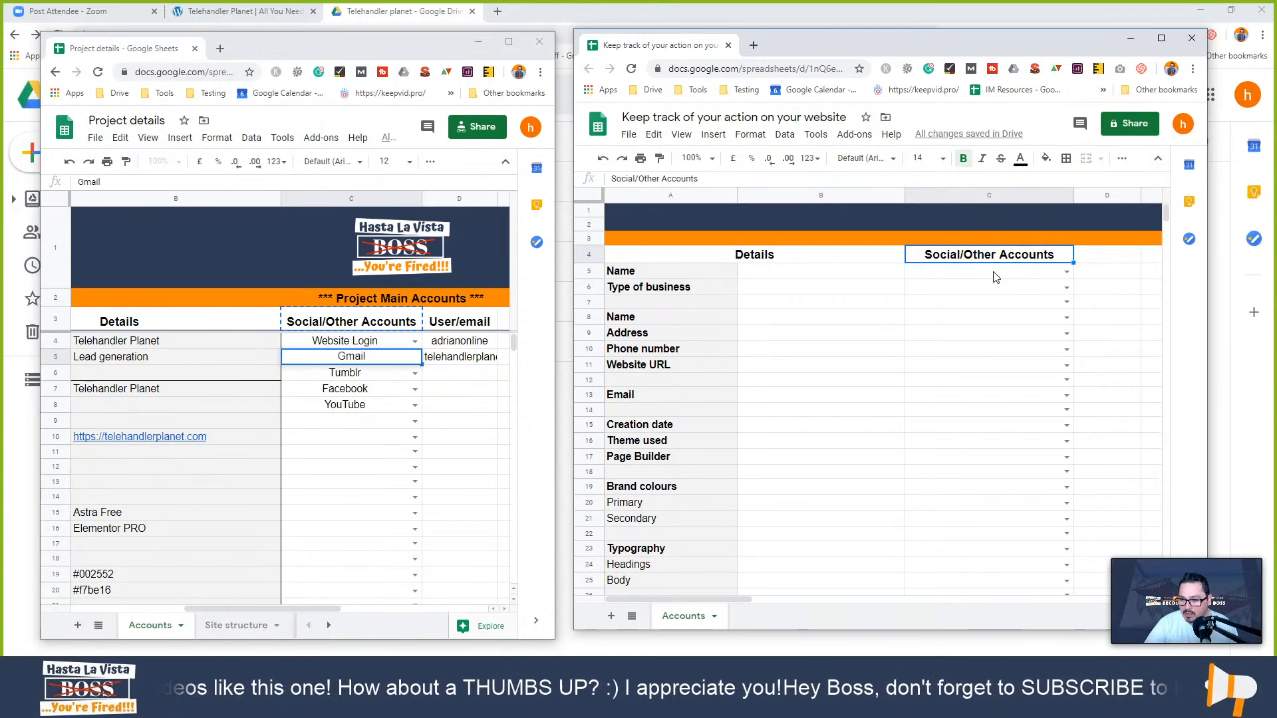
- Compare the C8 dropdown choices with the account choices in Project details
{"action": "left_click", "coordinate": [1064, 317]}
{"action": "left_click", "coordinate": [1067, 318]}
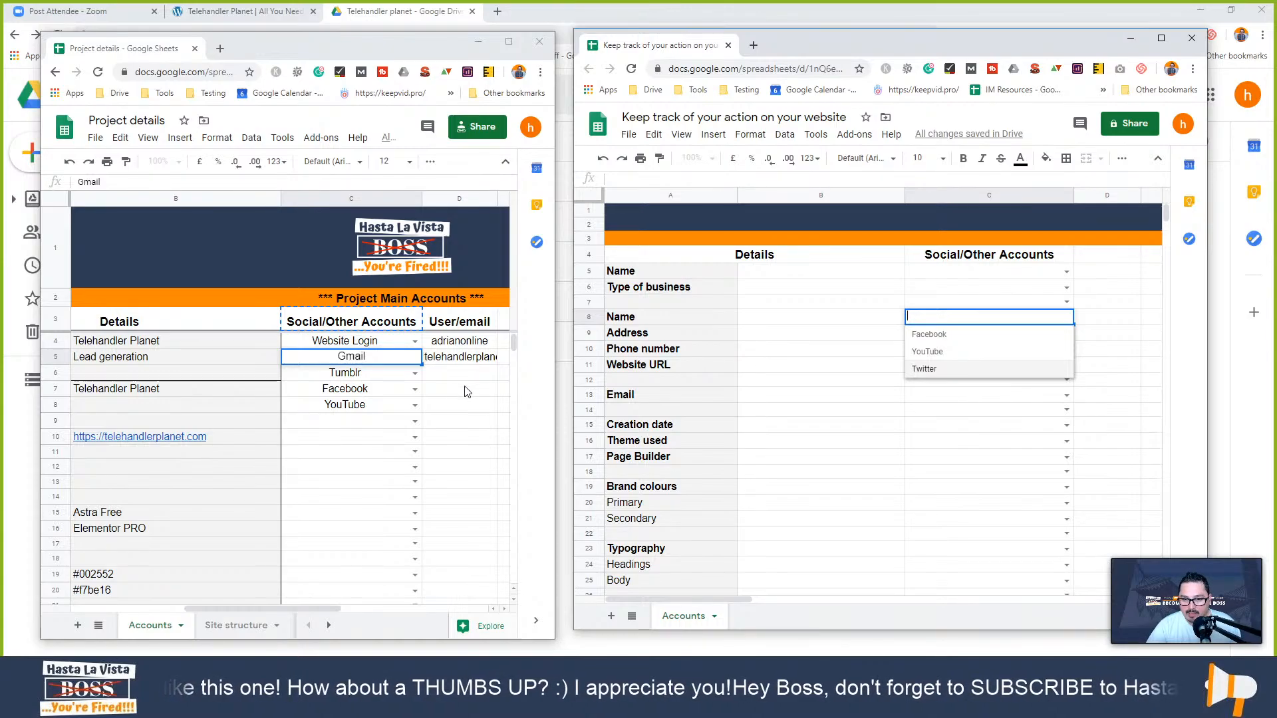
{"action": "left_click", "coordinate": [414, 404]}
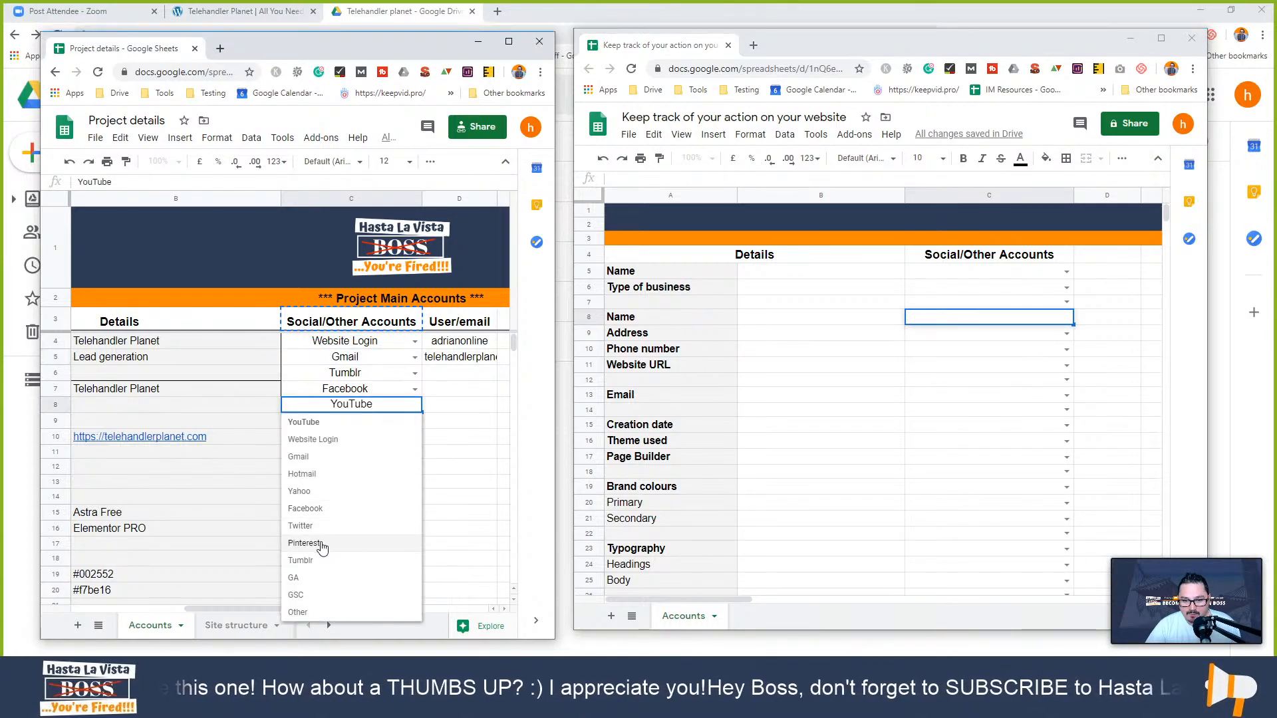
{"action": "left_click", "coordinate": [1059, 365]}
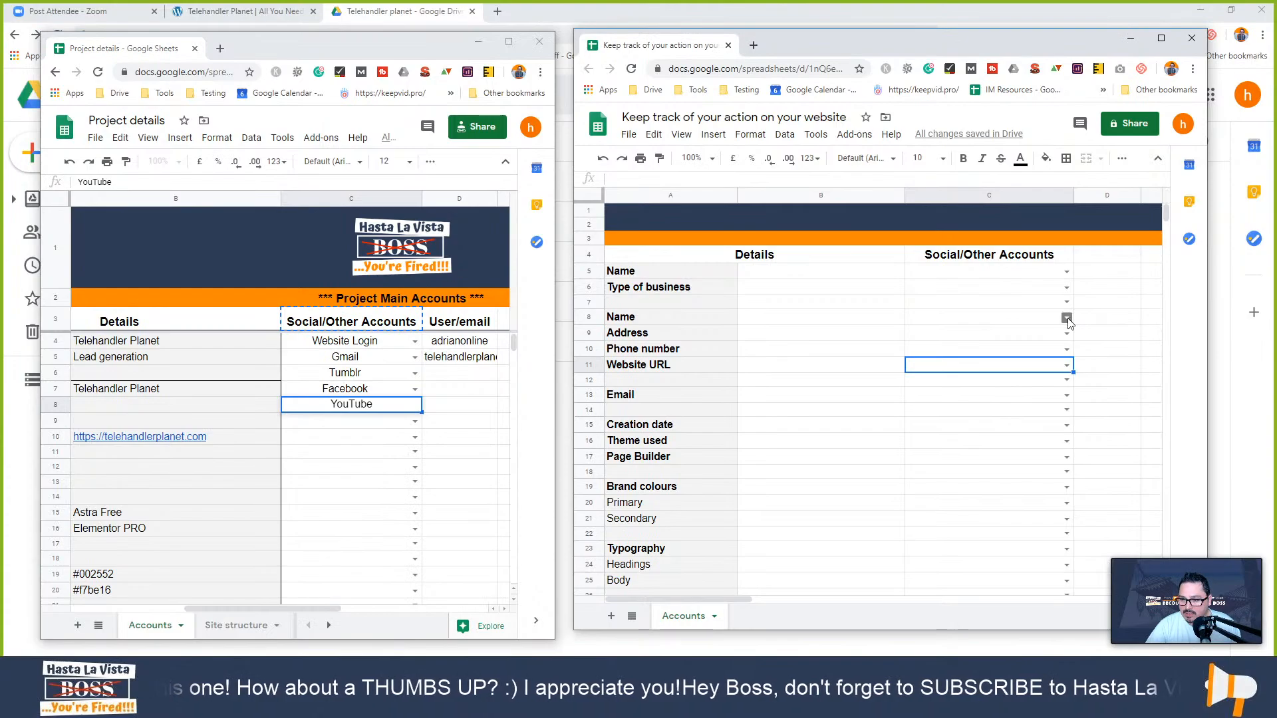
{"action": "left_click", "coordinate": [1067, 318]}
{"action": "left_click", "coordinate": [989, 425]}
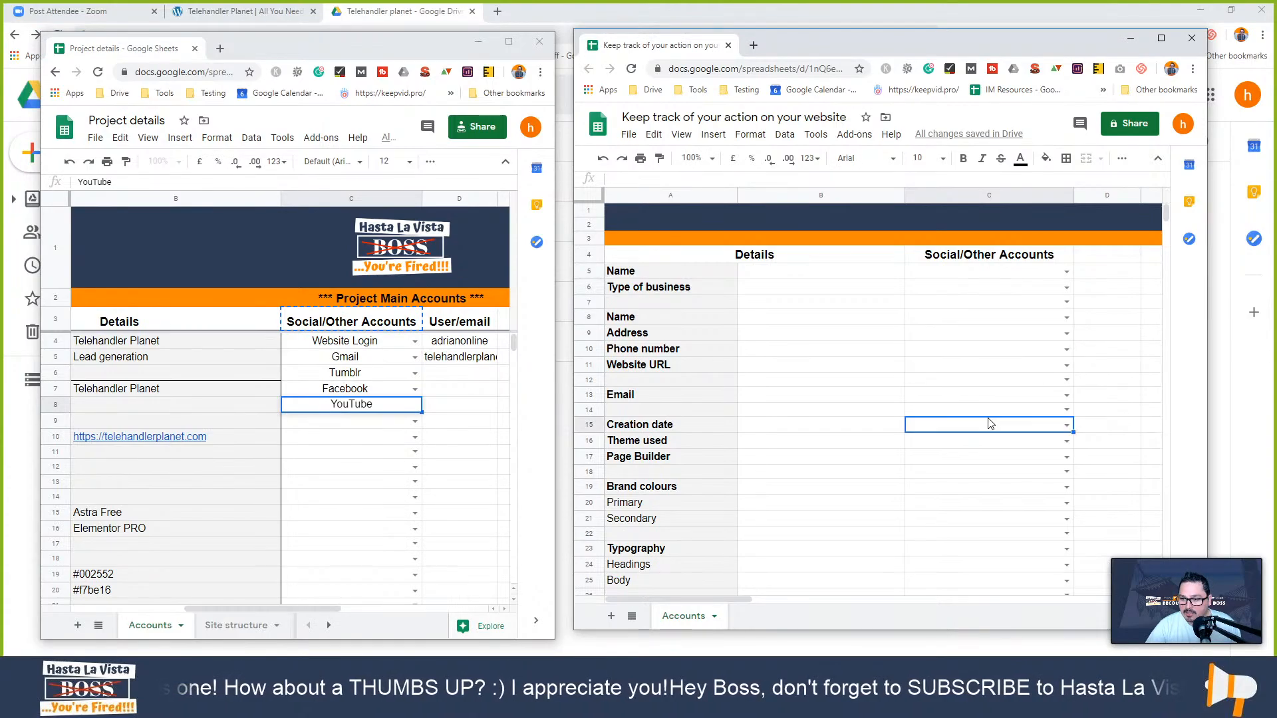
{"action": "left_click", "coordinate": [970, 366]}
- Add Pinterest to the dropdown list items and apply the rule to range C:C
{"action": "right_click", "coordinate": [970, 365]}
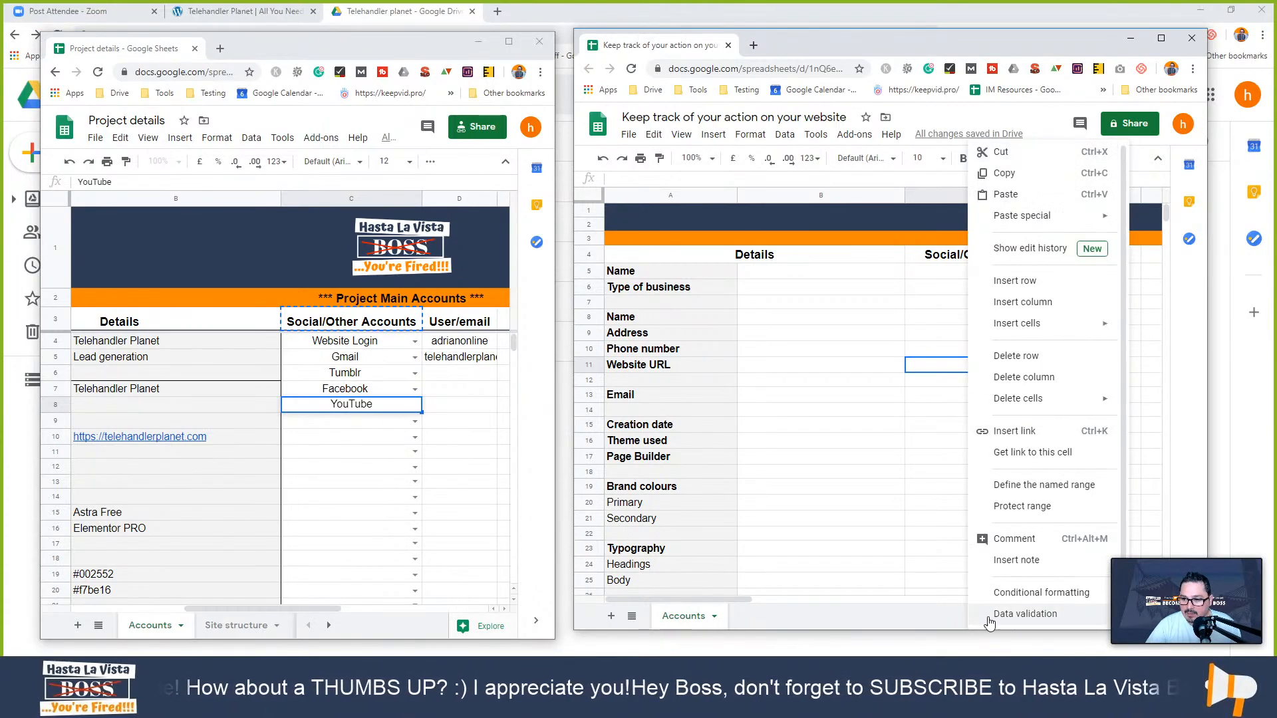
{"action": "left_click", "coordinate": [1011, 614]}
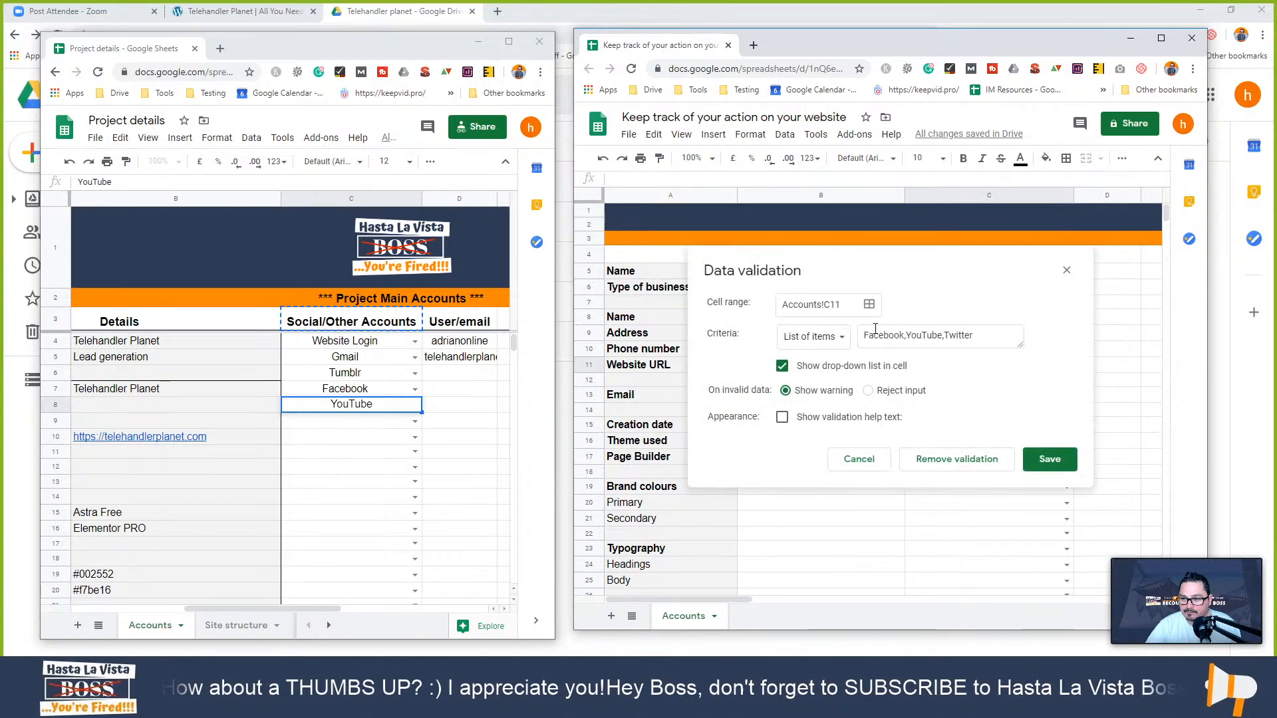
{"action": "left_click", "coordinate": [984, 336]}
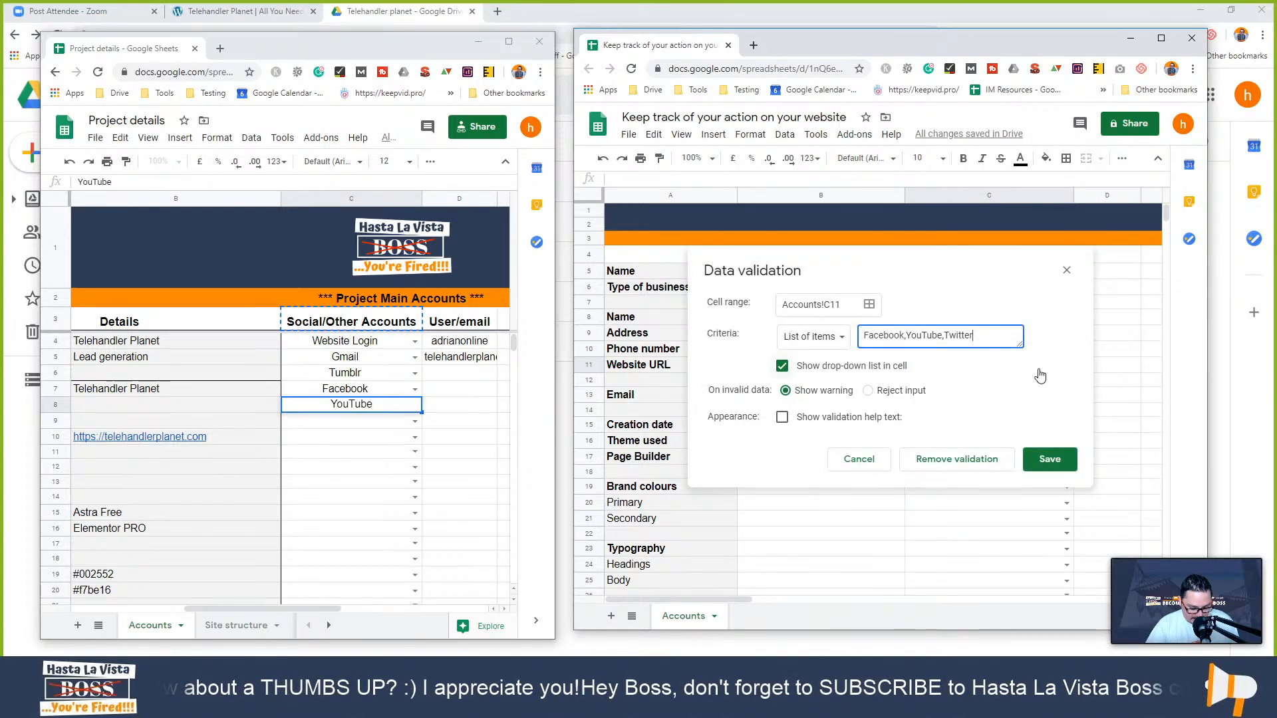
{"action": "type", "text": ","}
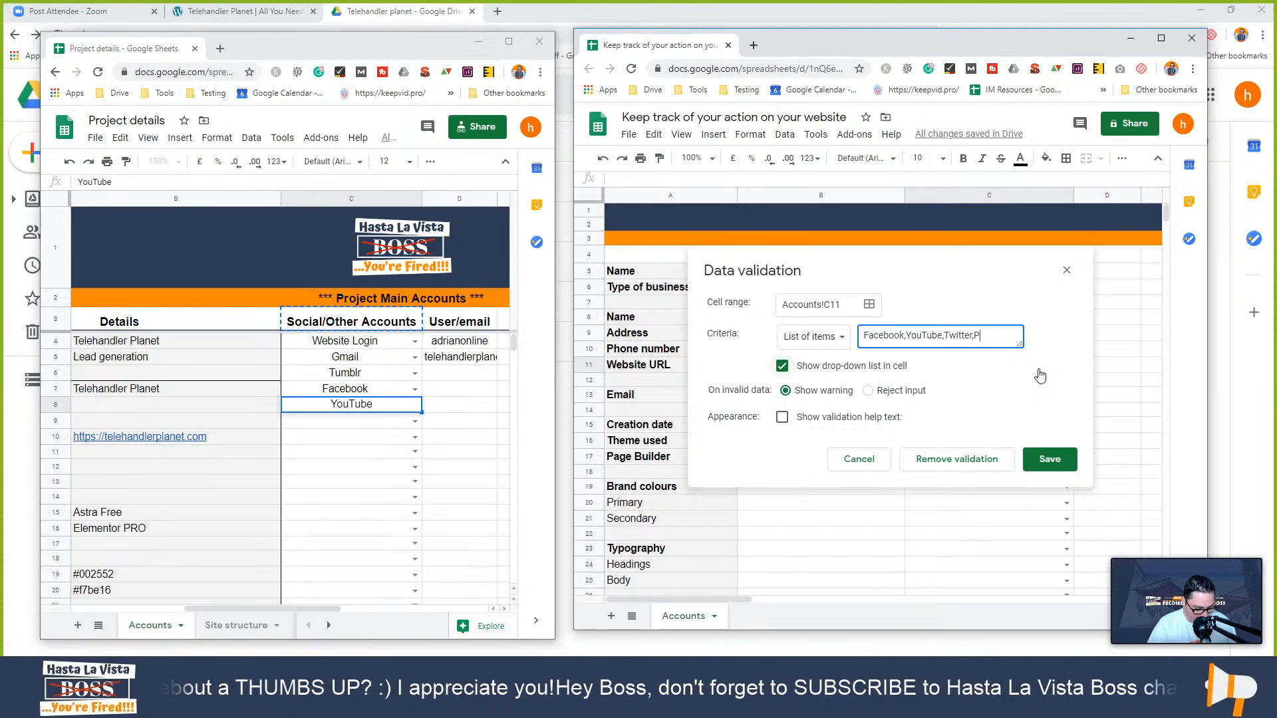
{"action": "type", "text": "Pinteres"}
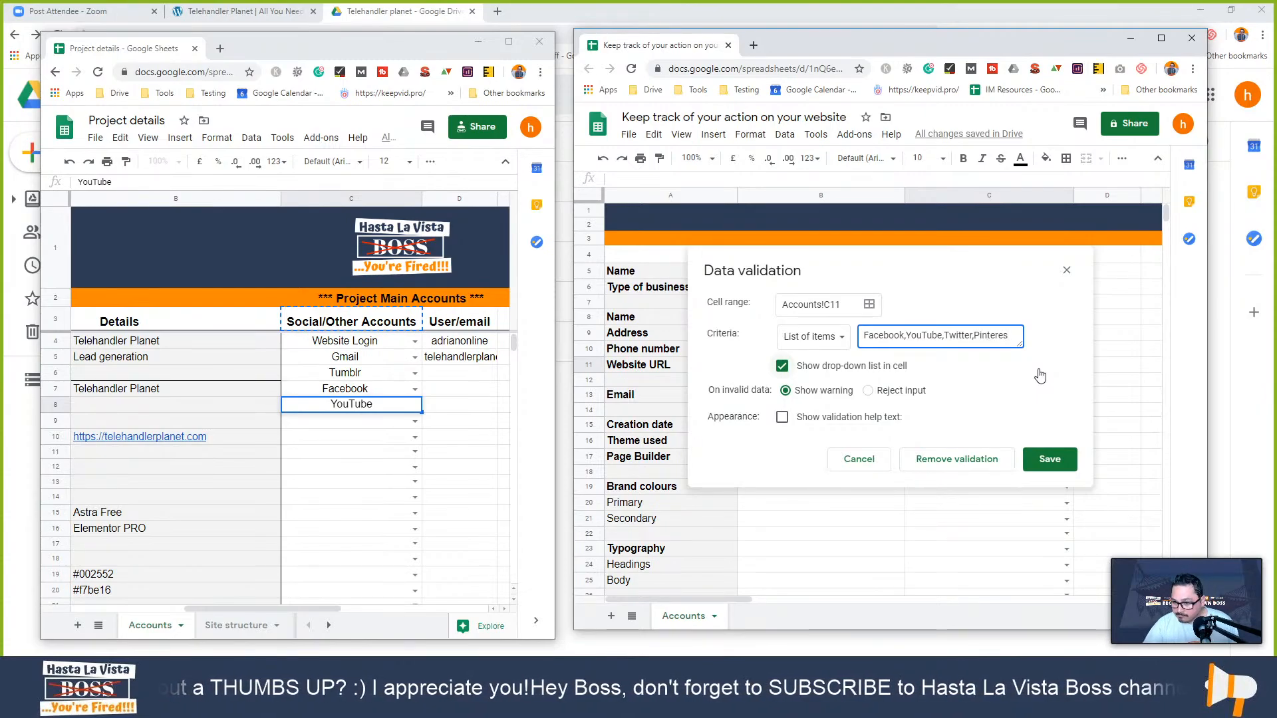
{"action": "type", "text": "t"}
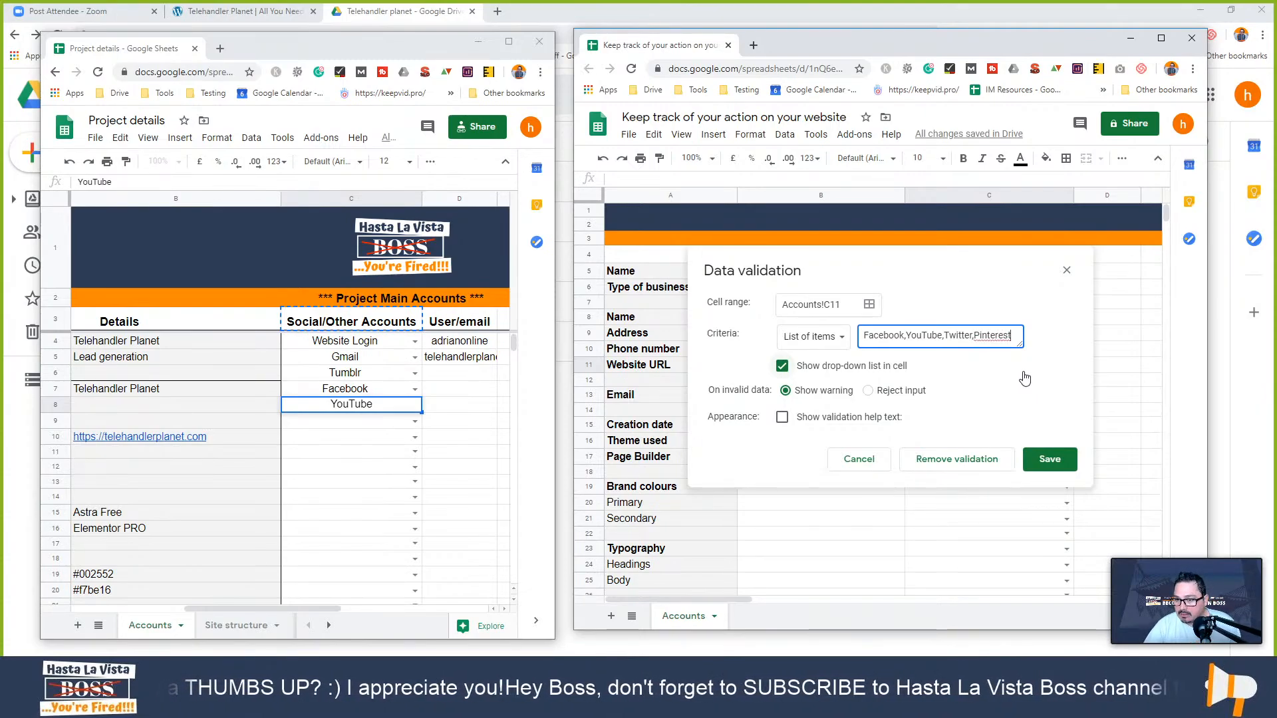
{"action": "left_click", "coordinate": [847, 304]}
{"action": "key", "text": "ctrl+a"}
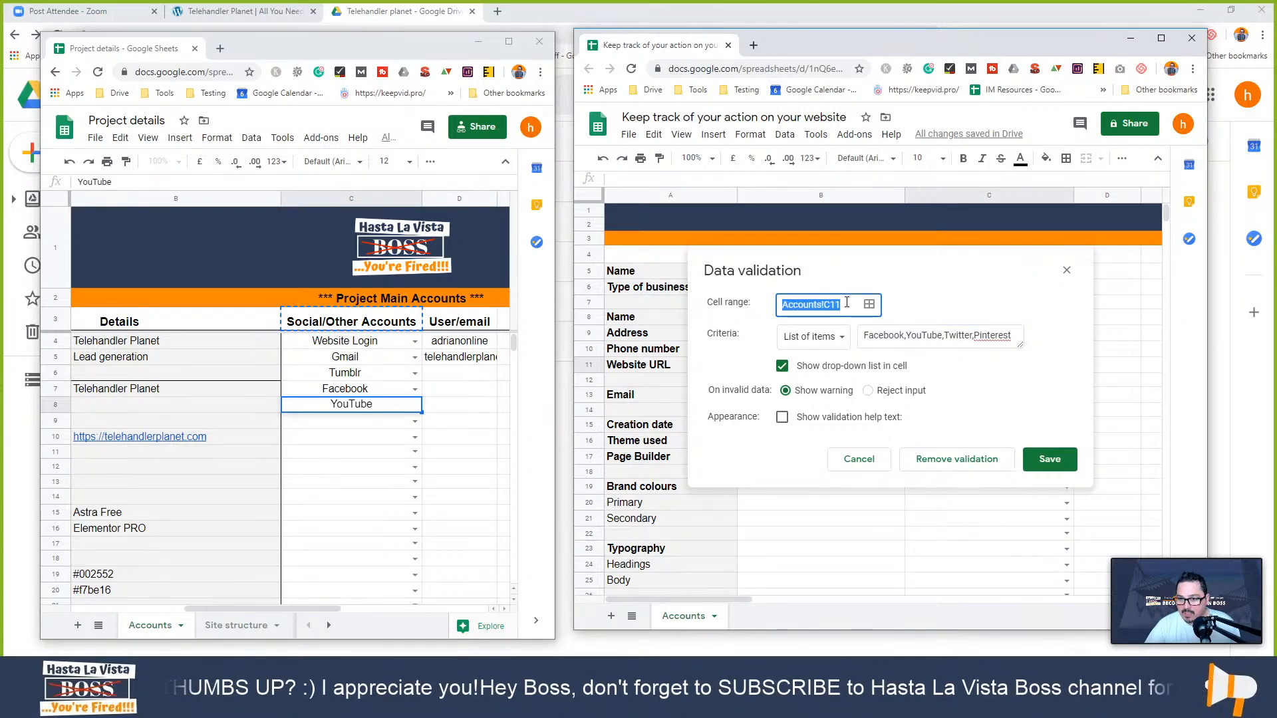
{"action": "type", "text": "C"}
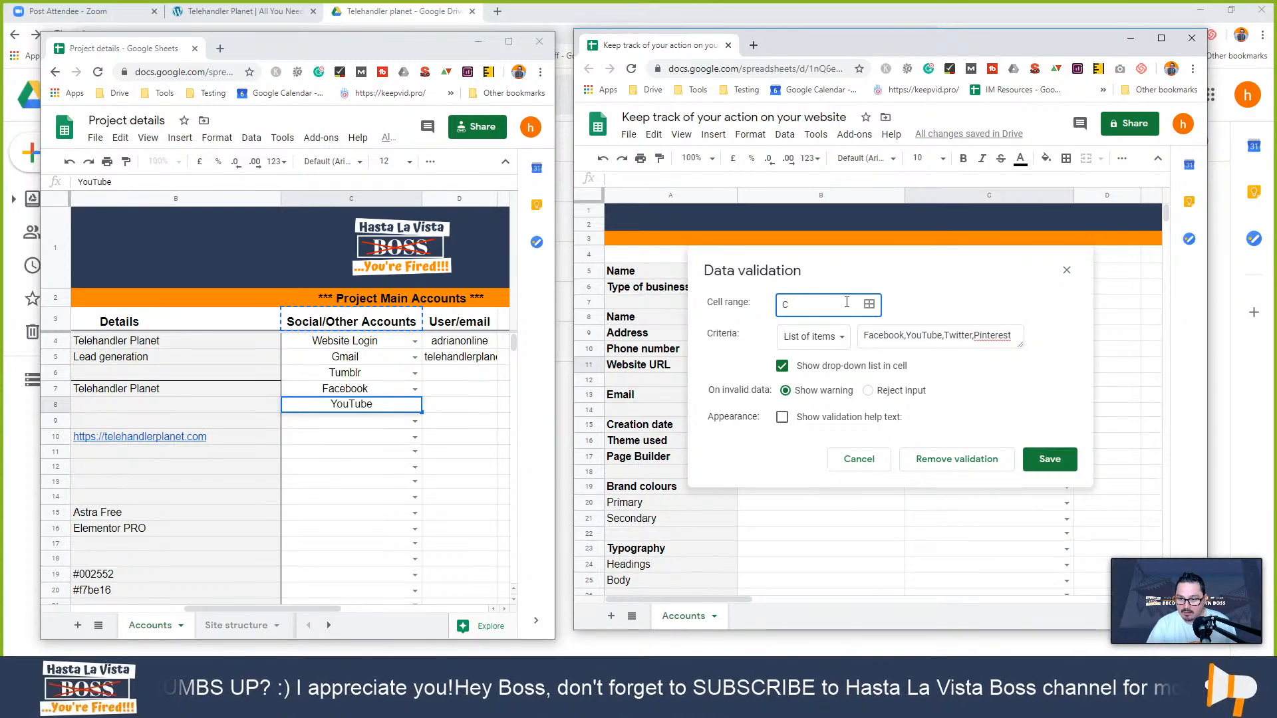
{"action": "type", "text": ":C"}
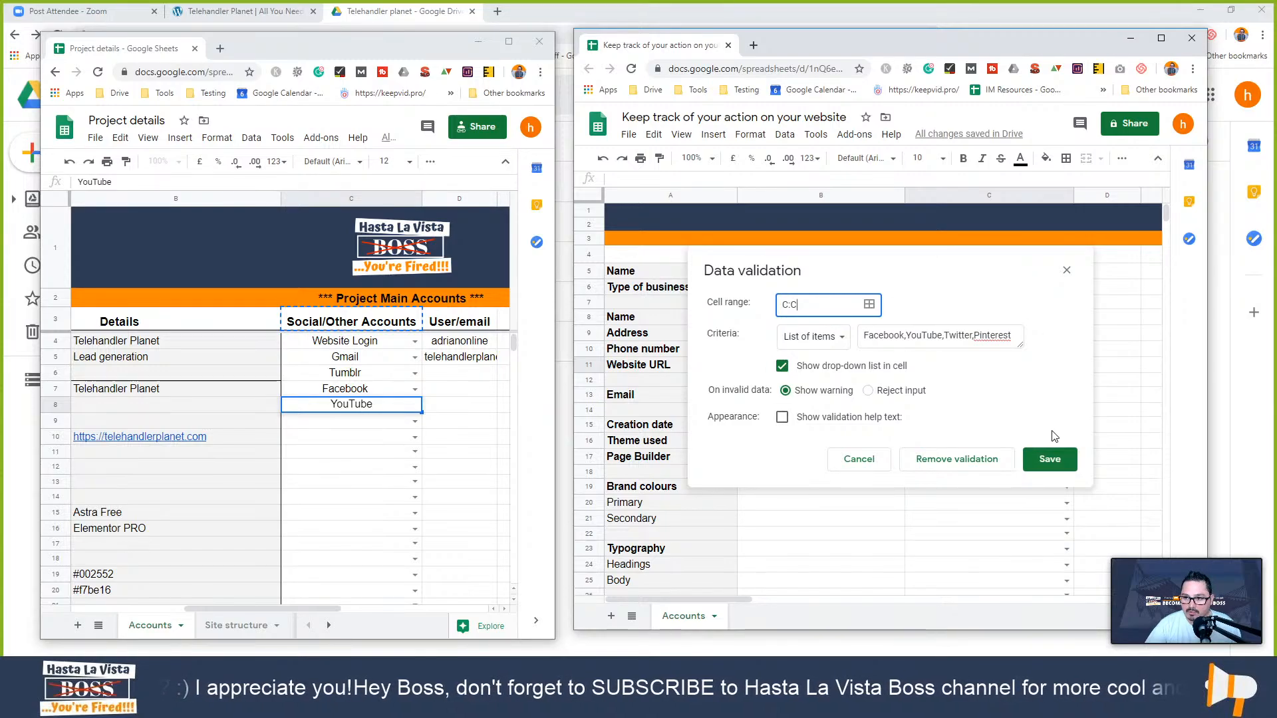
{"action": "left_click", "coordinate": [991, 334]}
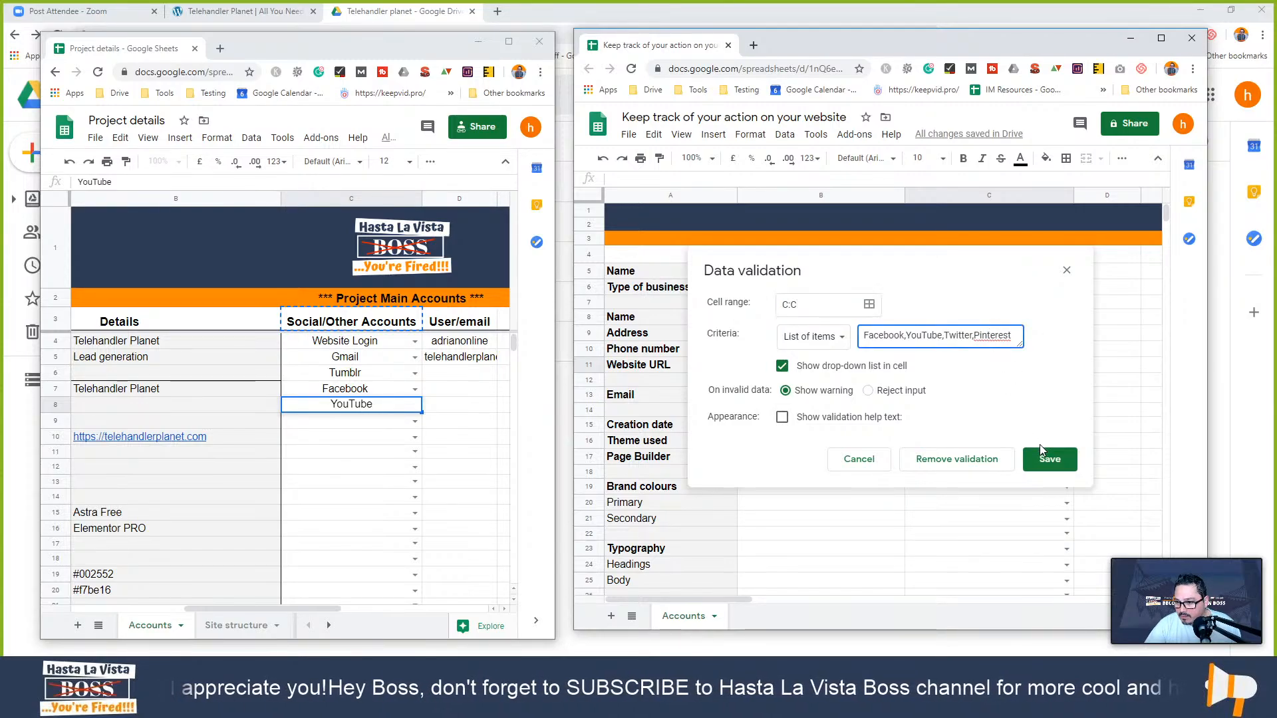
{"action": "left_click", "coordinate": [1049, 459]}
{"action": "left_click", "coordinate": [1094, 360]}
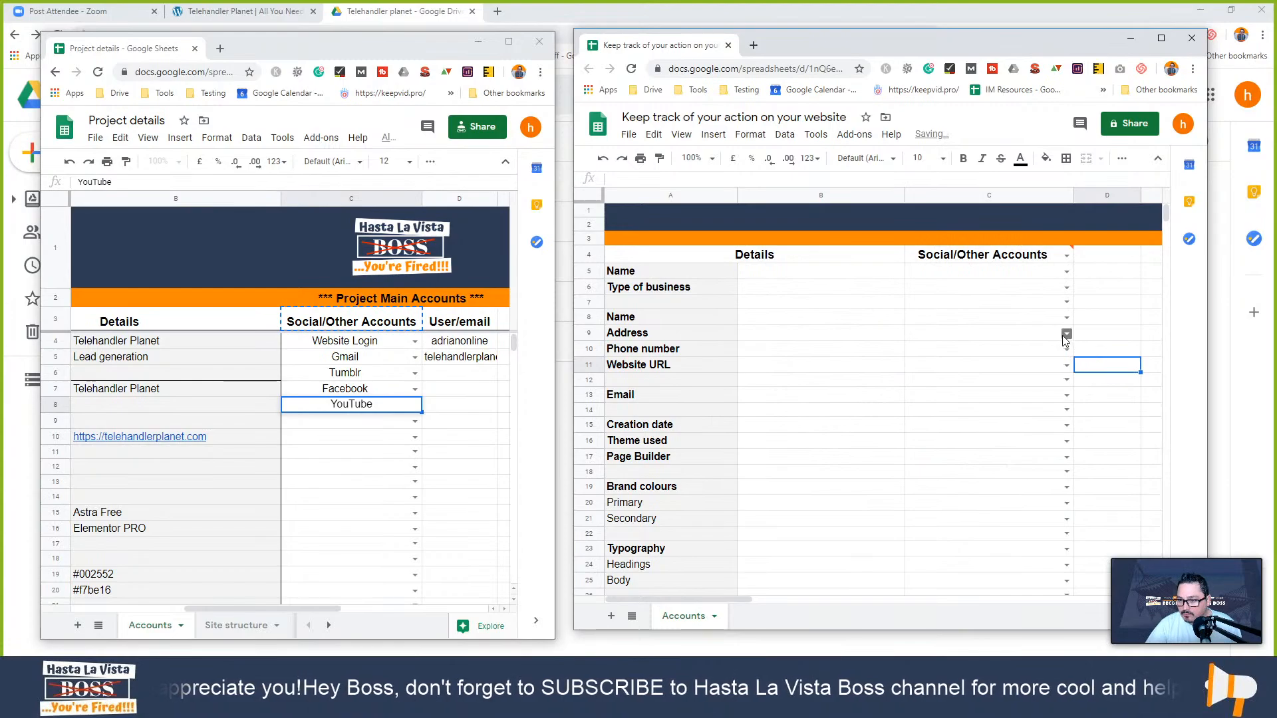
{"action": "left_click", "coordinate": [1067, 333]}
{"action": "left_click", "coordinate": [1061, 452]}
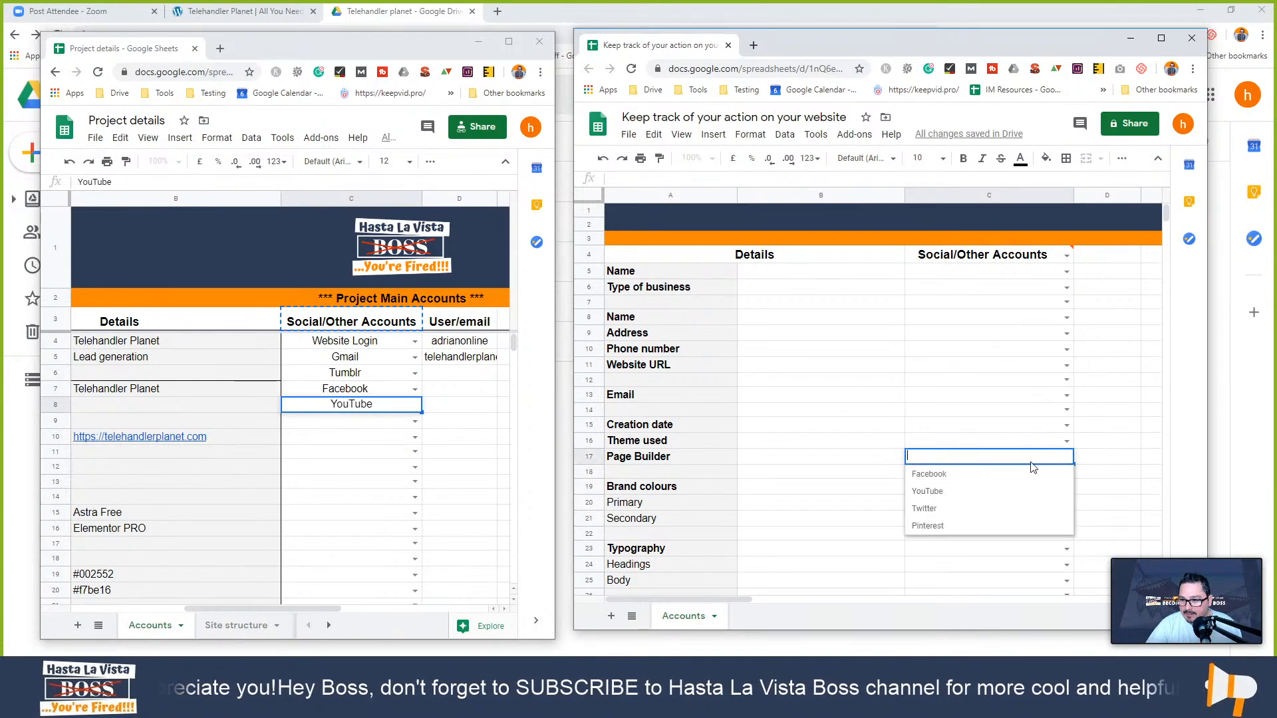
- Remove the dropdown rule from header cell C4 again to clear its invalid warning
{"action": "key", "text": "Escape"}
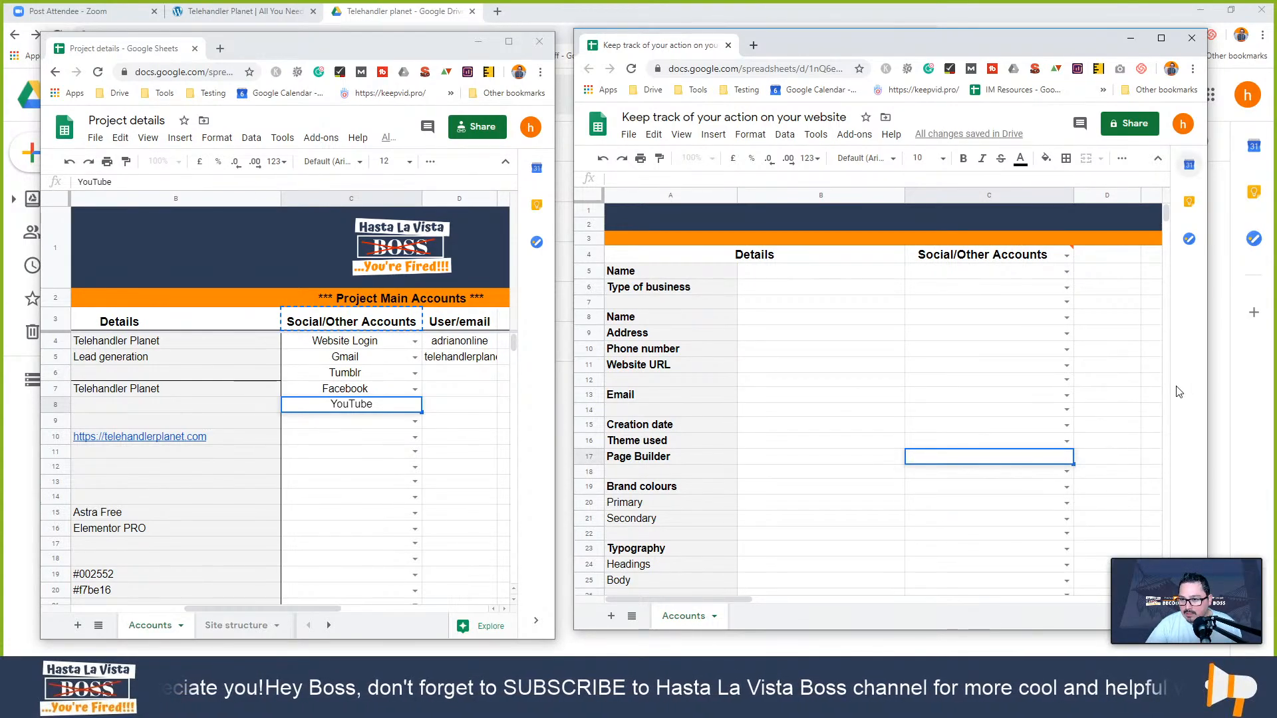
{"action": "left_click", "coordinate": [1066, 255]}
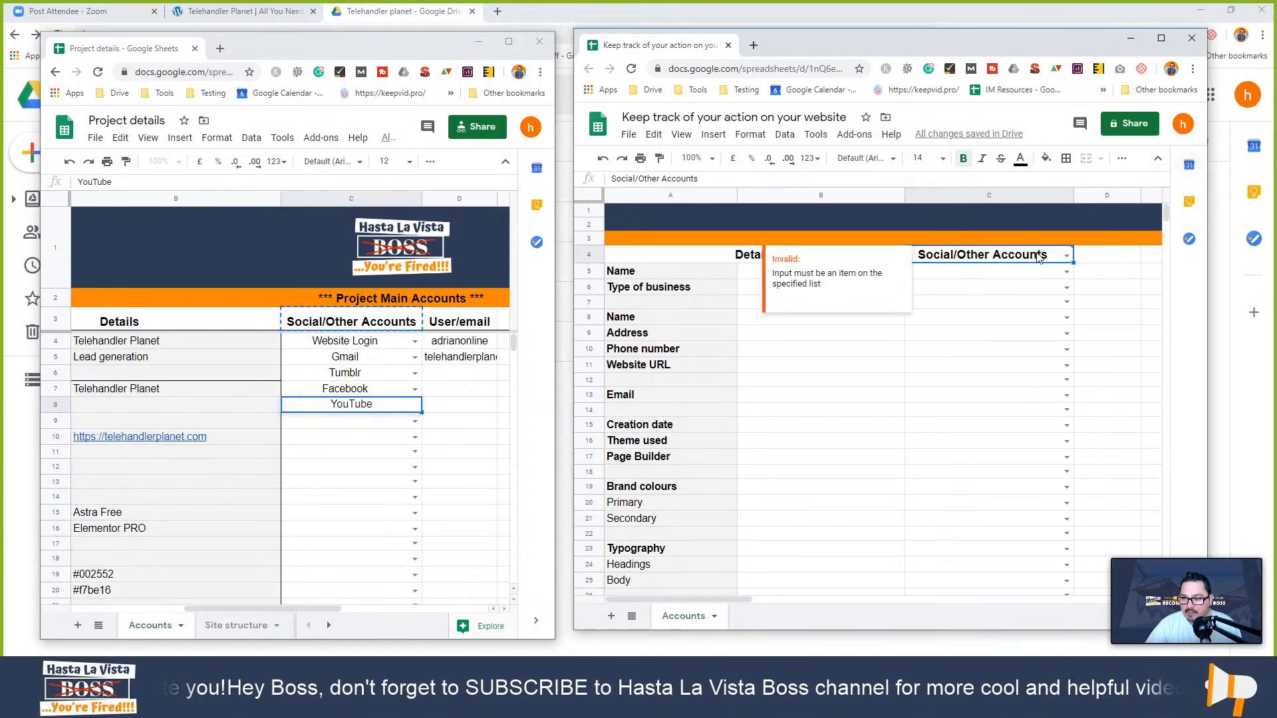
{"action": "right_click", "coordinate": [1066, 255]}
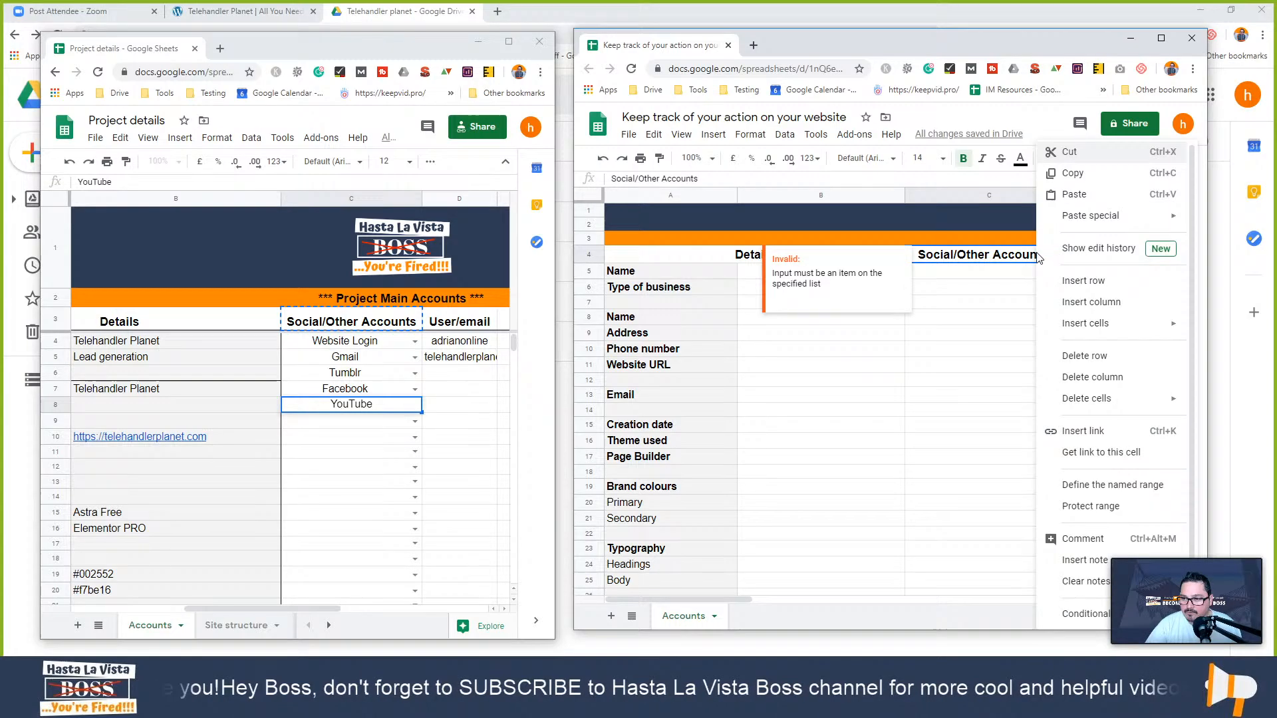
{"action": "left_click", "coordinate": [984, 257]}
{"action": "right_click", "coordinate": [983, 256]}
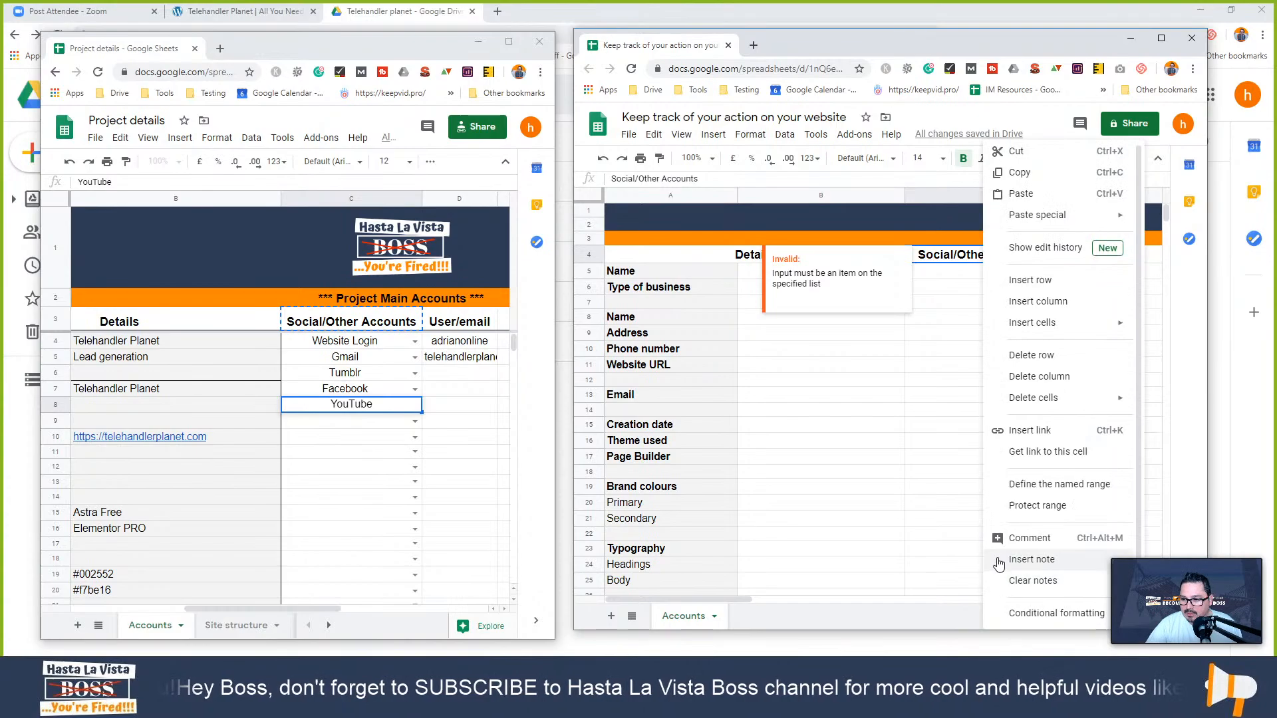
{"action": "scroll", "coordinate": [993, 608], "scroll_direction": "down", "scroll_amount": 1}
{"action": "left_click", "coordinate": [1033, 612]}
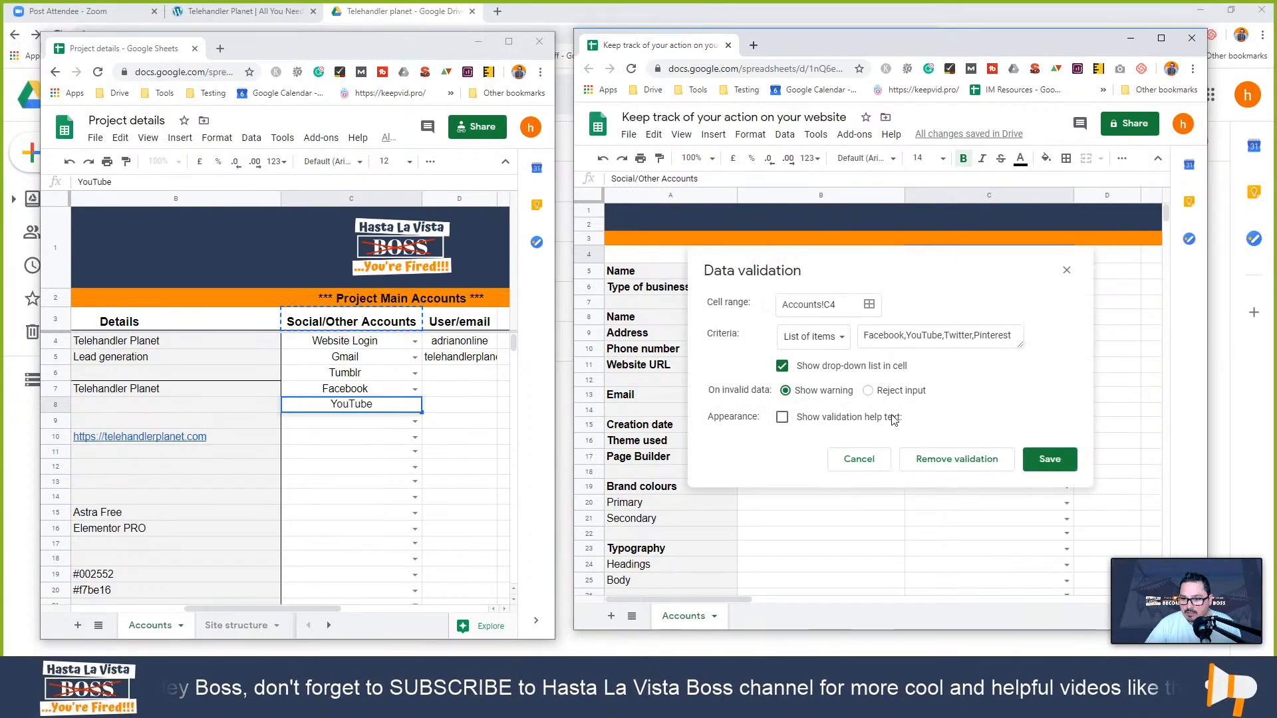
{"action": "left_click", "coordinate": [958, 460]}
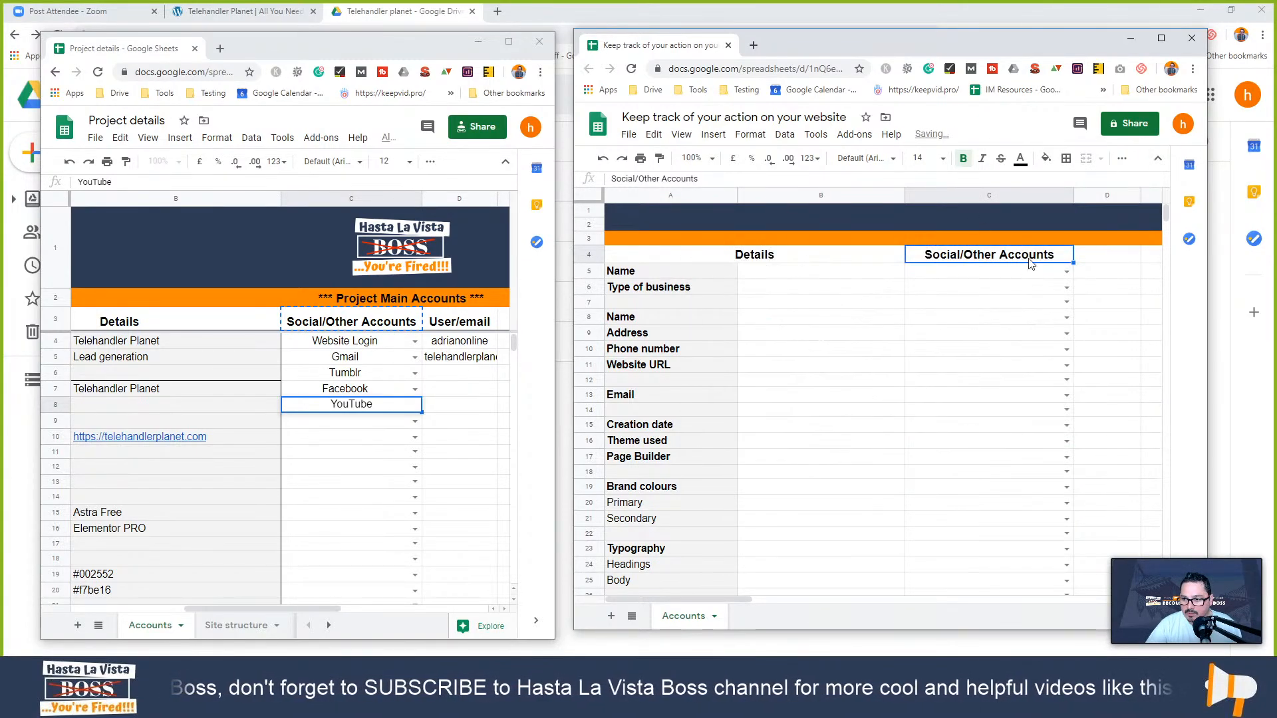
{"action": "left_click", "coordinate": [984, 332]}
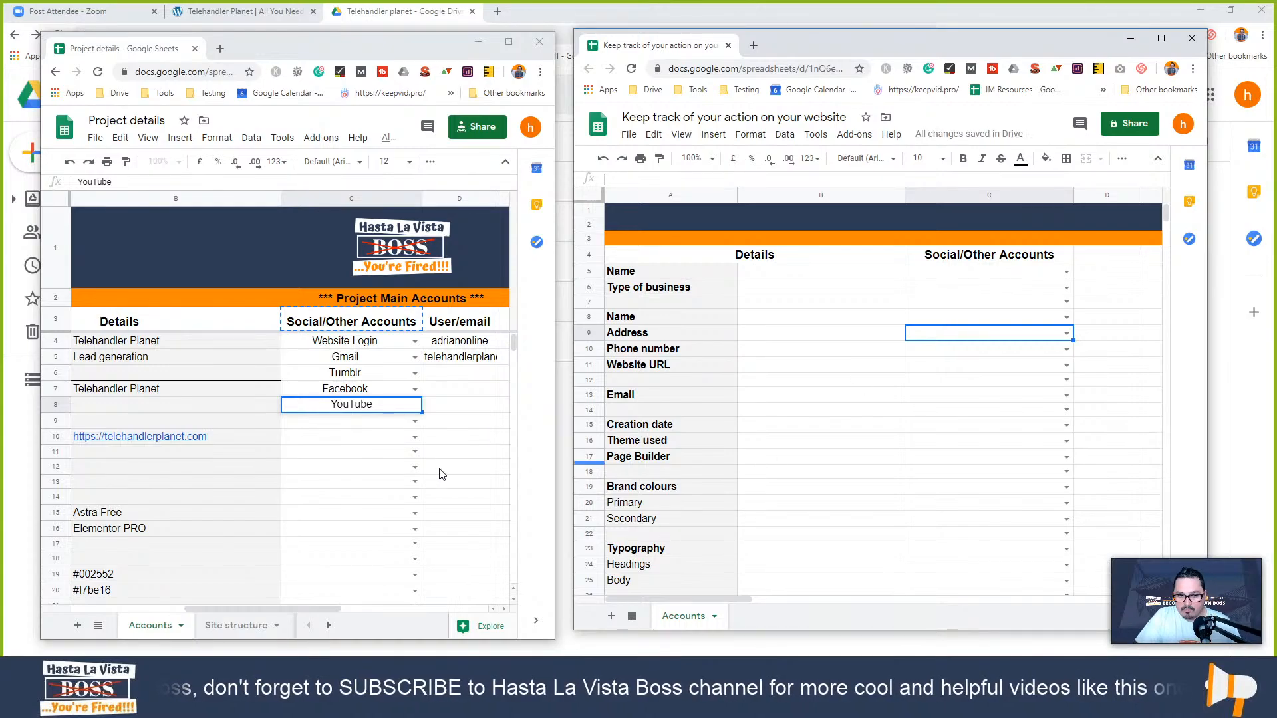
- Copy header cells D3:H3 (User/email to Email recovery) from Project details, then maximize the tracking sheet
{"action": "left_click_drag", "start_coordinate": [288, 610], "coordinate": [308, 613]}
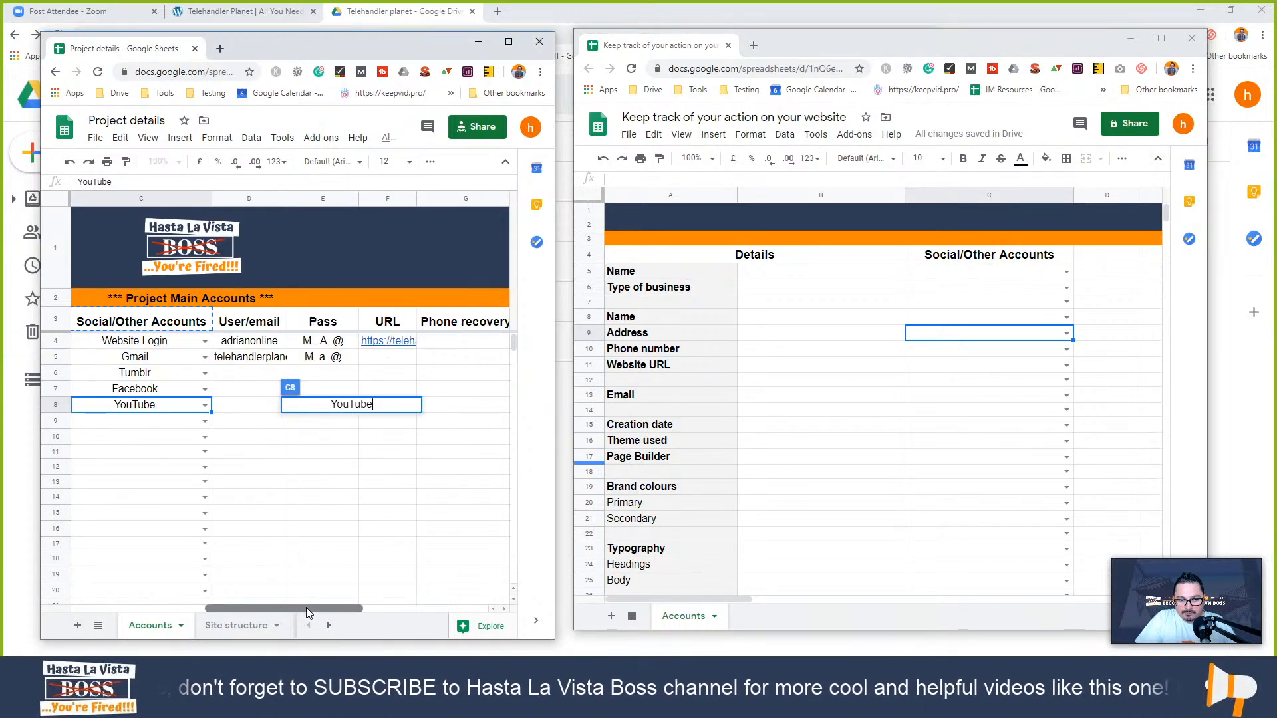
{"action": "left_click_drag", "start_coordinate": [262, 326], "coordinate": [166, 326]}
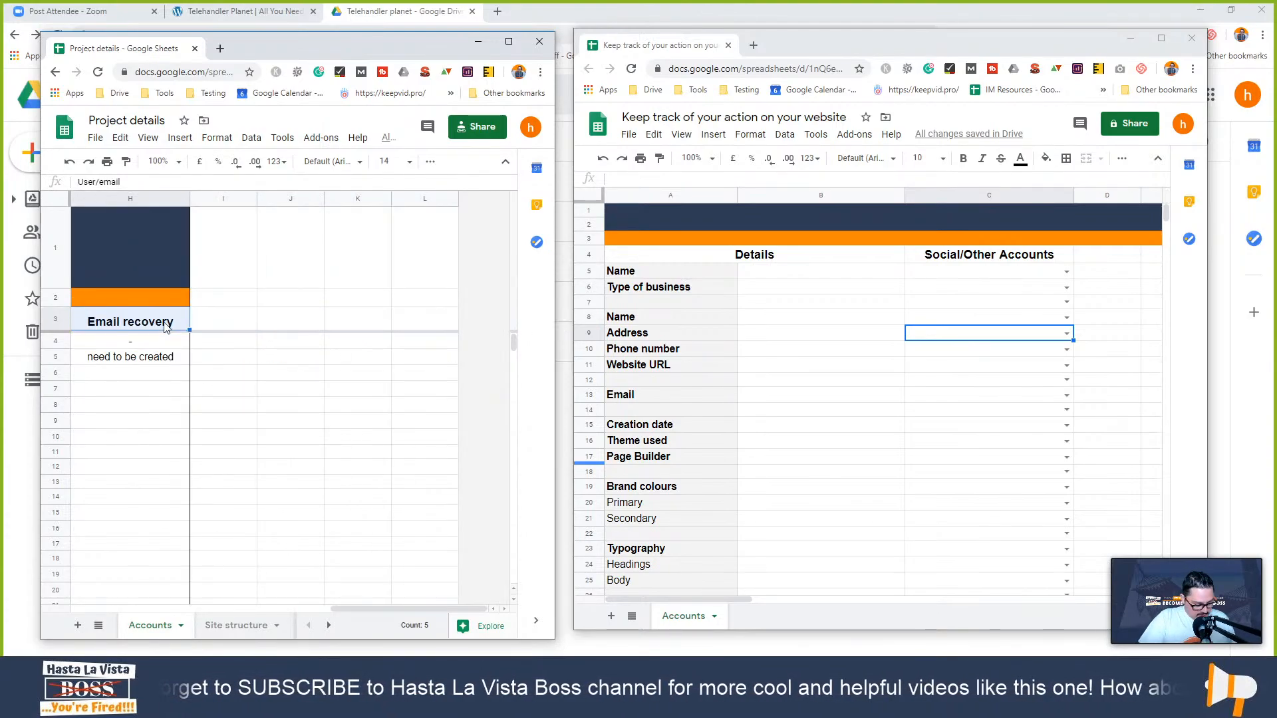
{"action": "key", "text": "ctrl+c"}
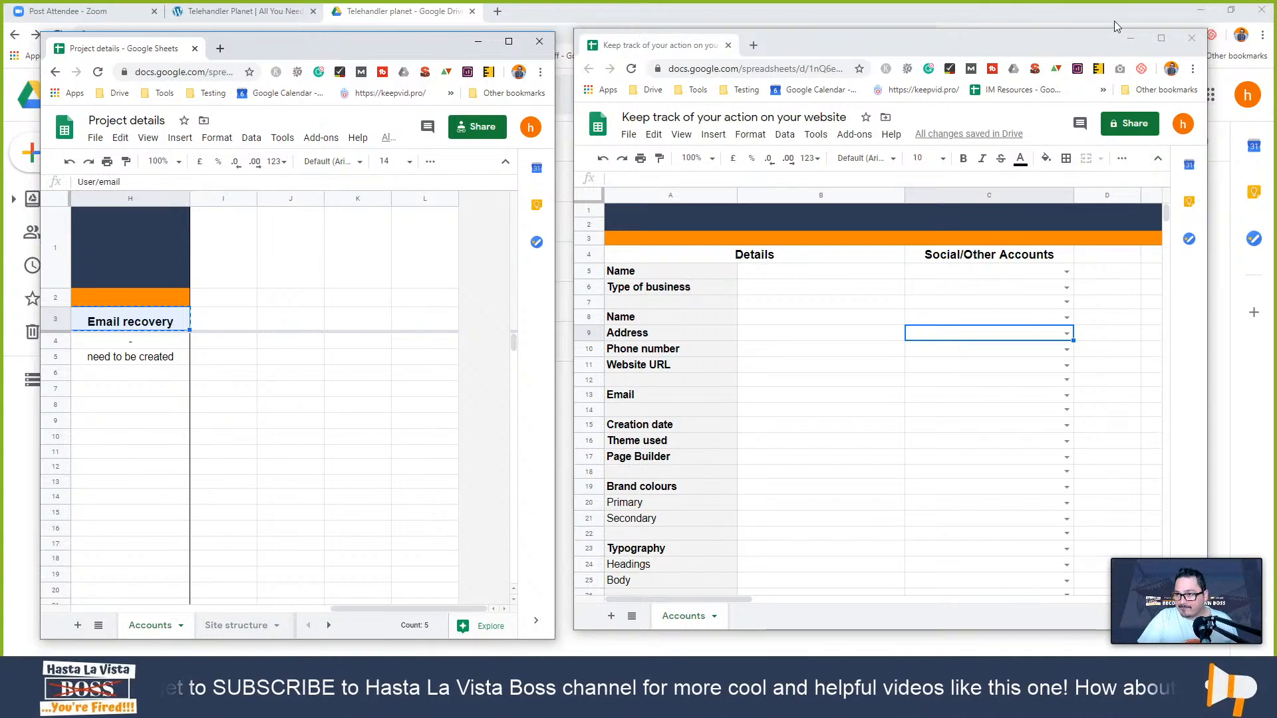
{"action": "left_click", "coordinate": [1166, 44]}
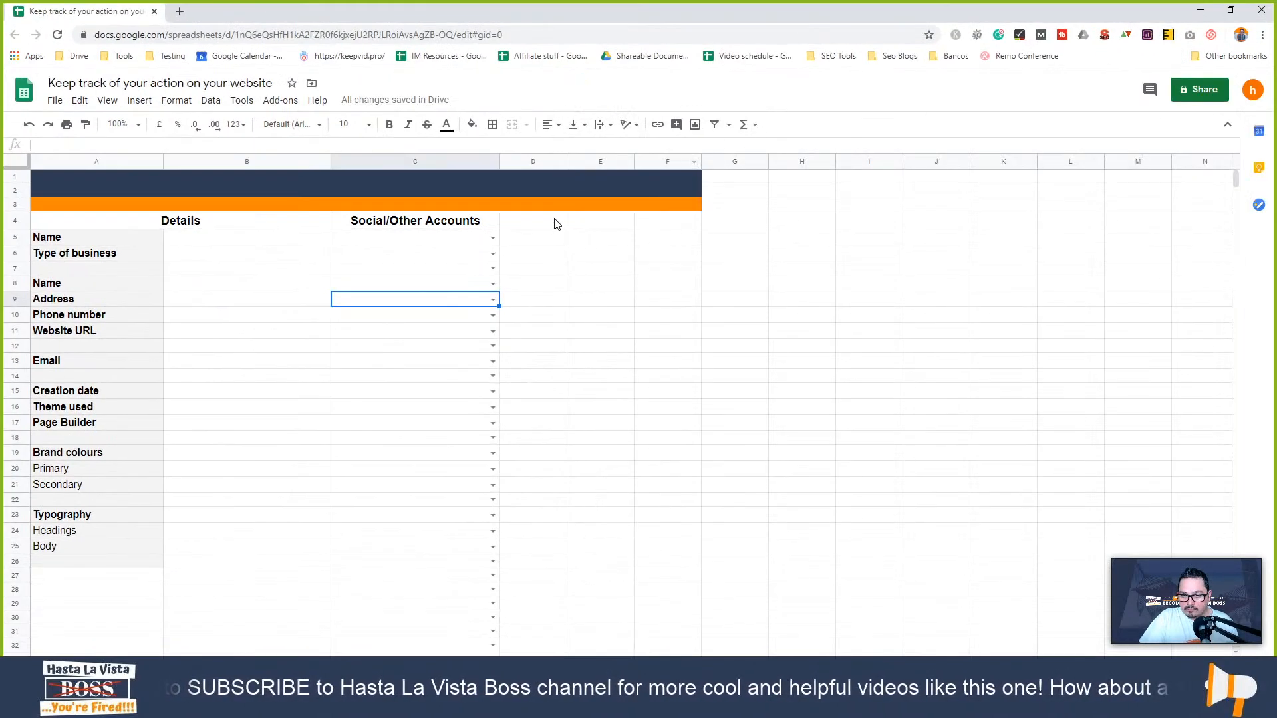
- Paste the headers into D4 and widen columns G and H to fit Phone recovery and Email recovery
{"action": "left_click", "coordinate": [551, 227]}
{"action": "key", "text": "ctrl+v"}
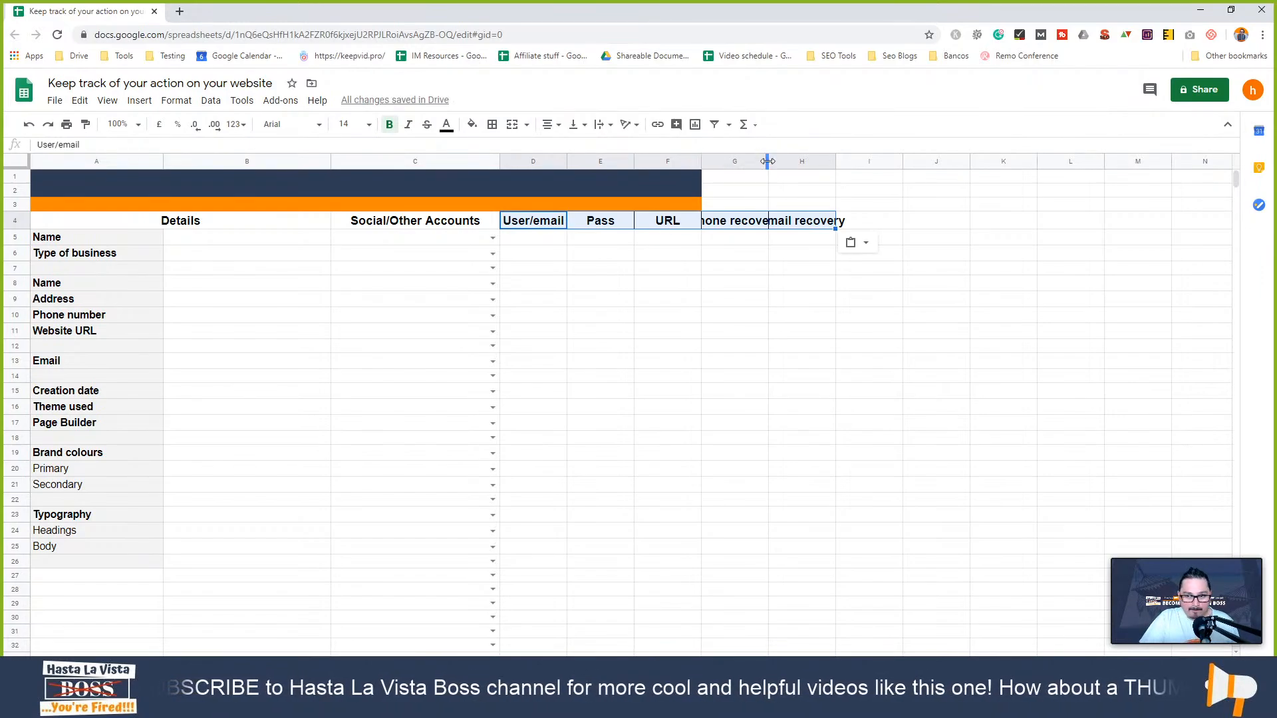
{"action": "left_click_drag", "start_coordinate": [767, 161], "coordinate": [793, 161]}
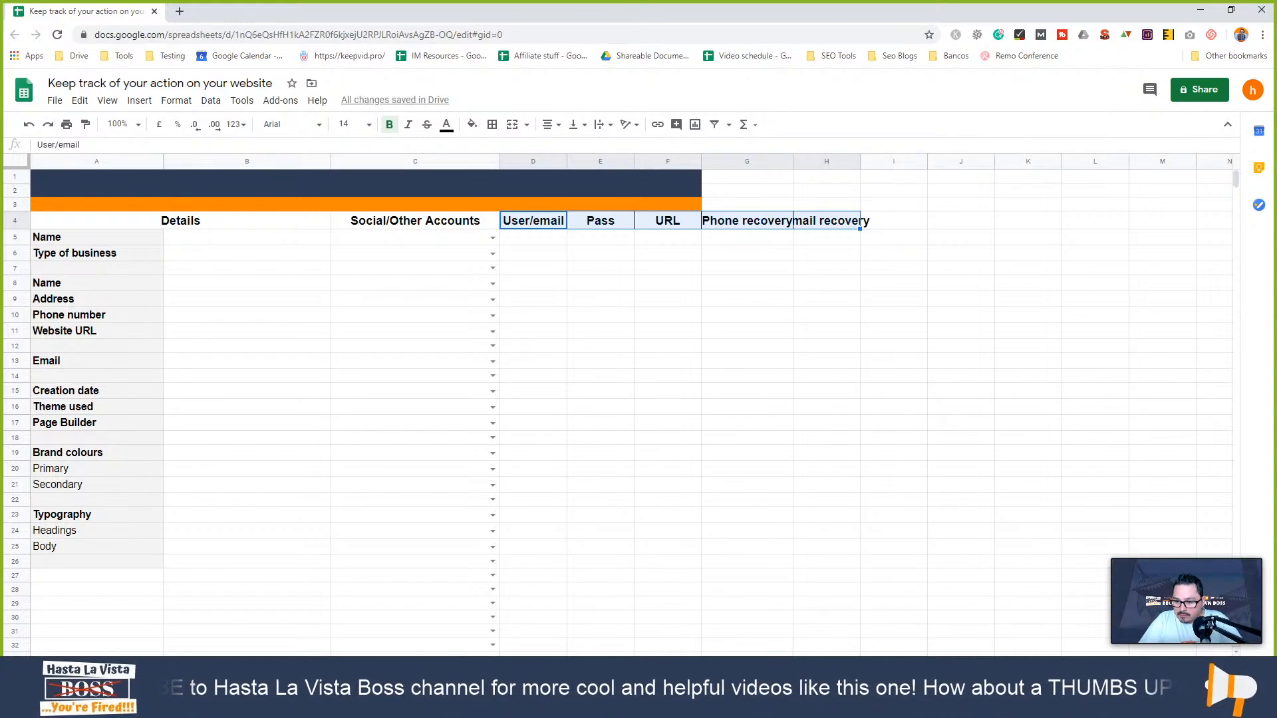
{"action": "mouse_move", "coordinate": [1176, 613]}
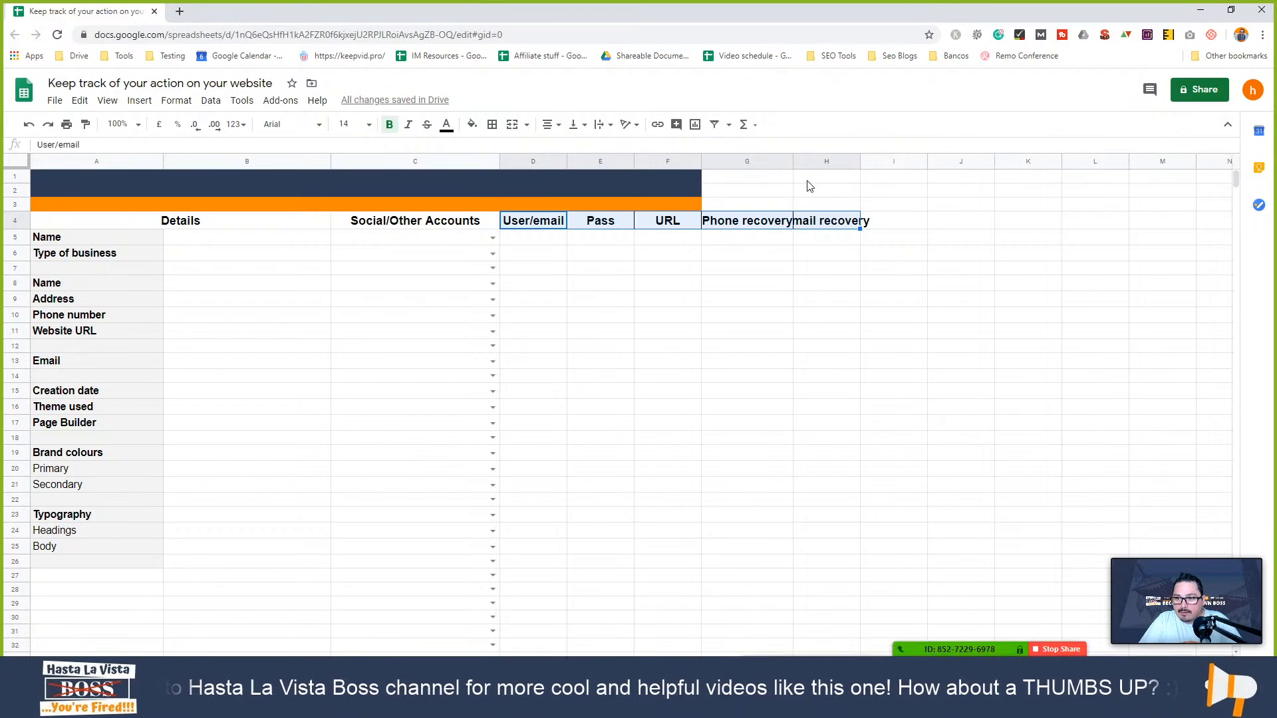
{"action": "left_click_drag", "start_coordinate": [792, 157], "coordinate": [820, 158]}
{"action": "left_click_drag", "start_coordinate": [936, 170], "coordinate": [936, 170]}
- Merge A1:H2 into a single dark-blue banner reaching column H
{"action": "left_click", "coordinate": [673, 184]}
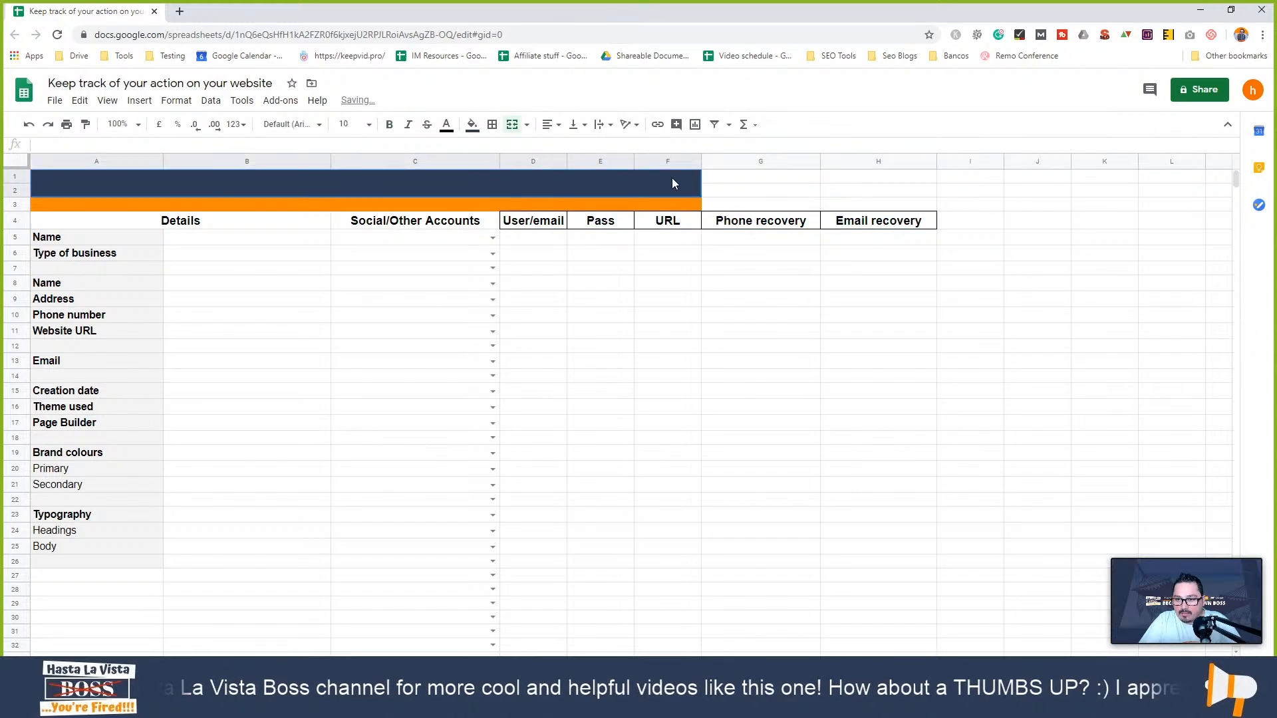
{"action": "left_click", "coordinate": [695, 205]}
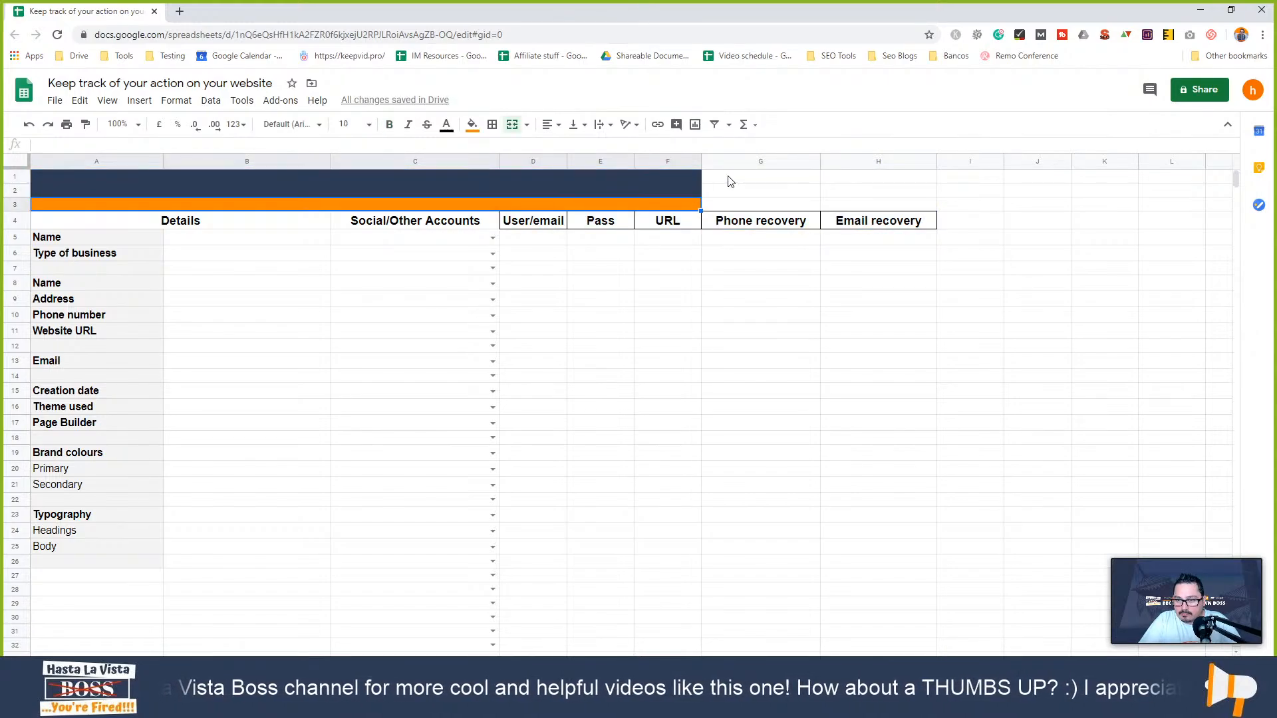
{"action": "left_click_drag", "start_coordinate": [731, 181], "coordinate": [886, 206]}
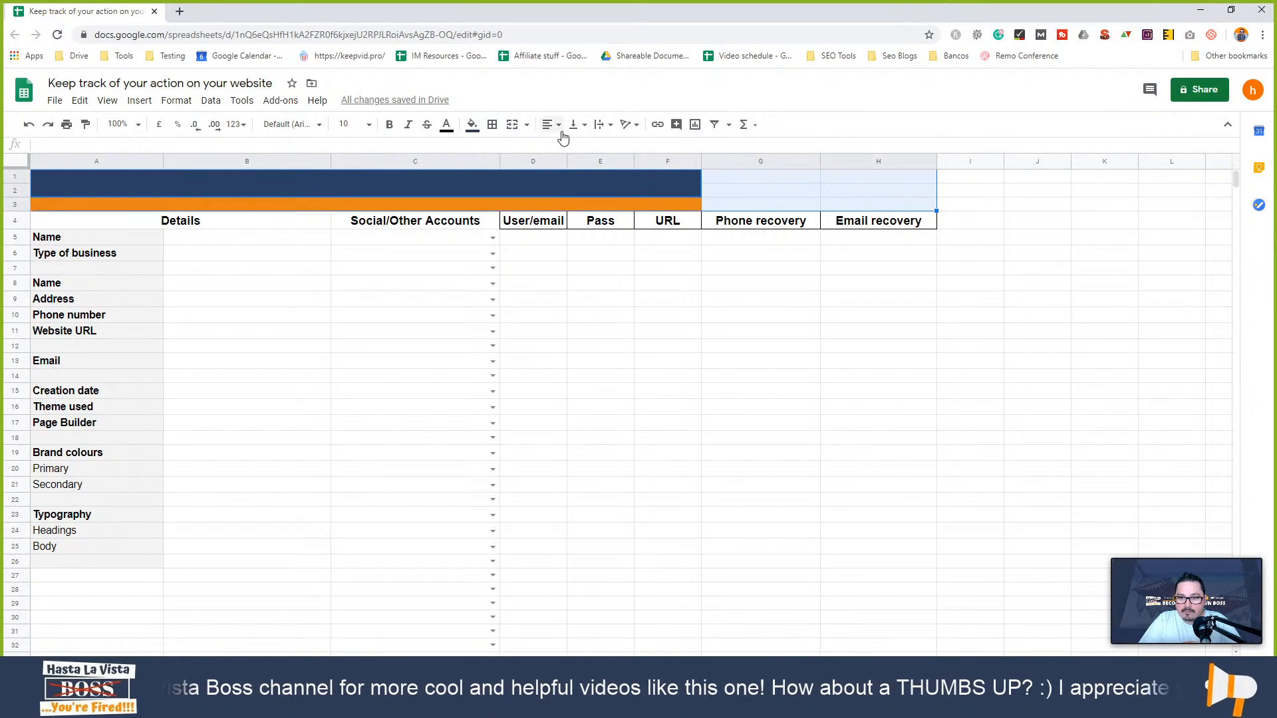
{"action": "left_click", "coordinate": [511, 128]}
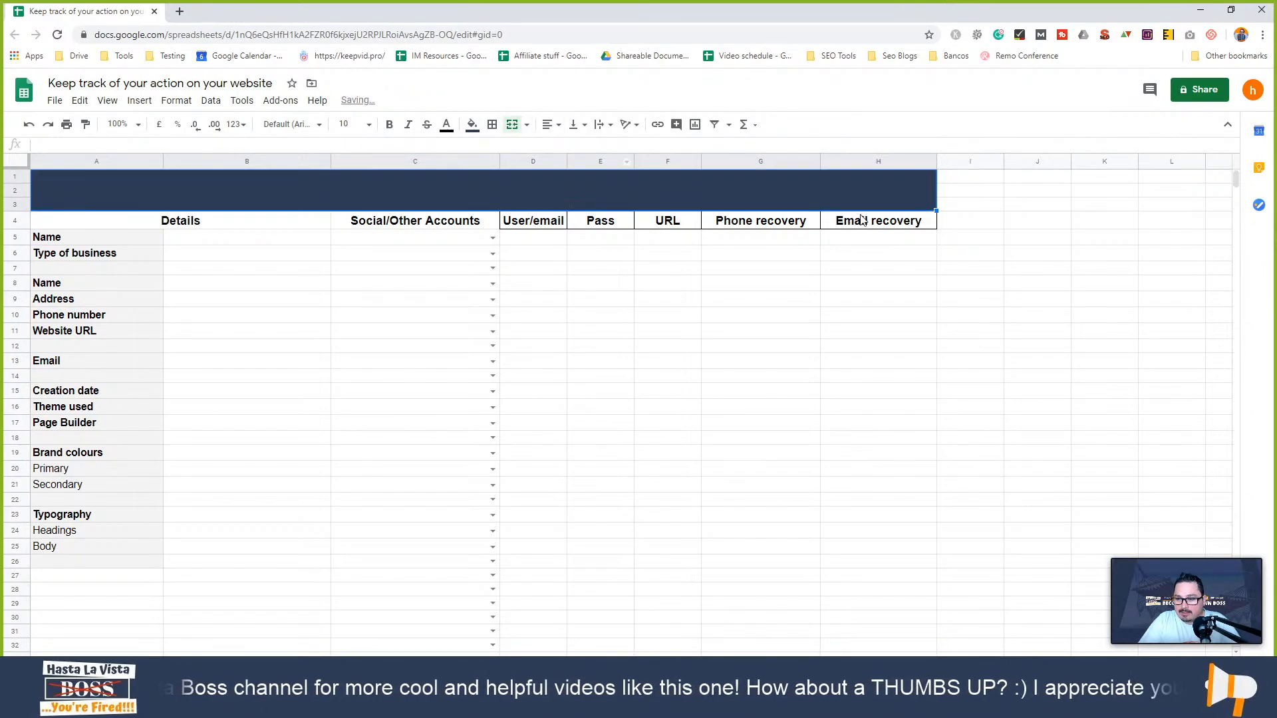
{"action": "key", "text": "ctrl+z"}
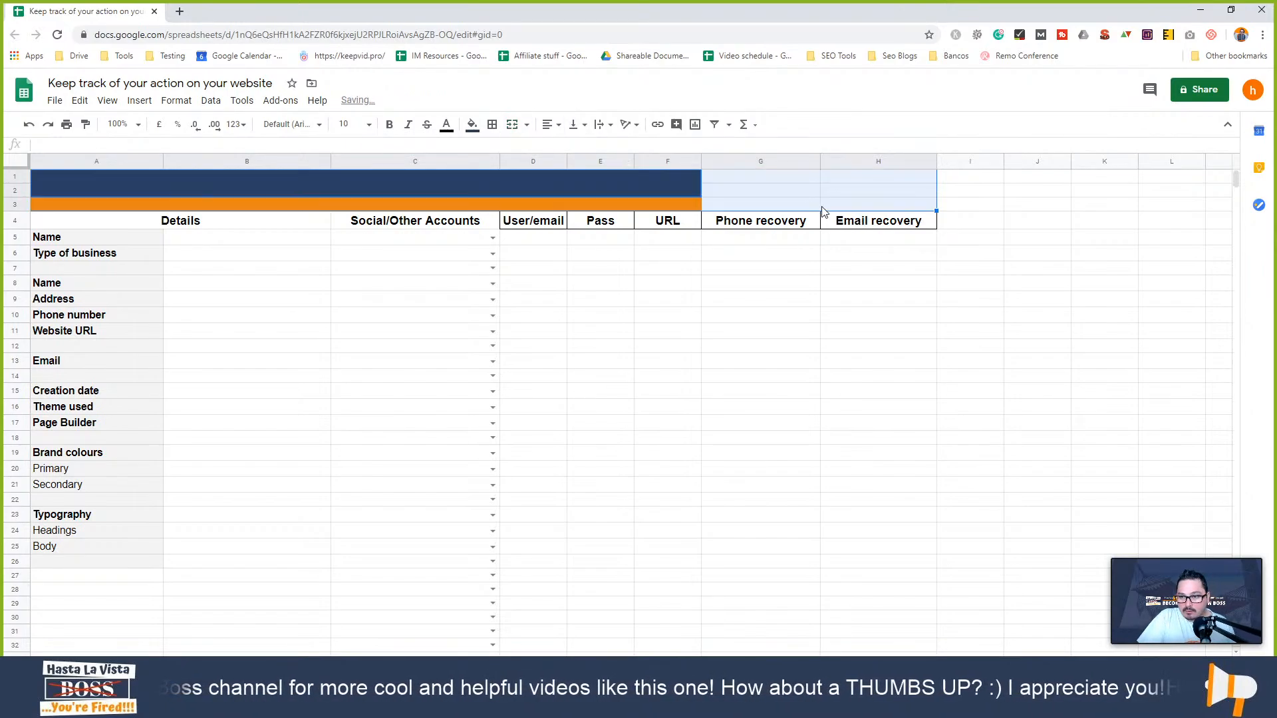
{"action": "left_click", "coordinate": [722, 186]}
{"action": "left_click_drag", "start_coordinate": [693, 175], "coordinate": [866, 186]}
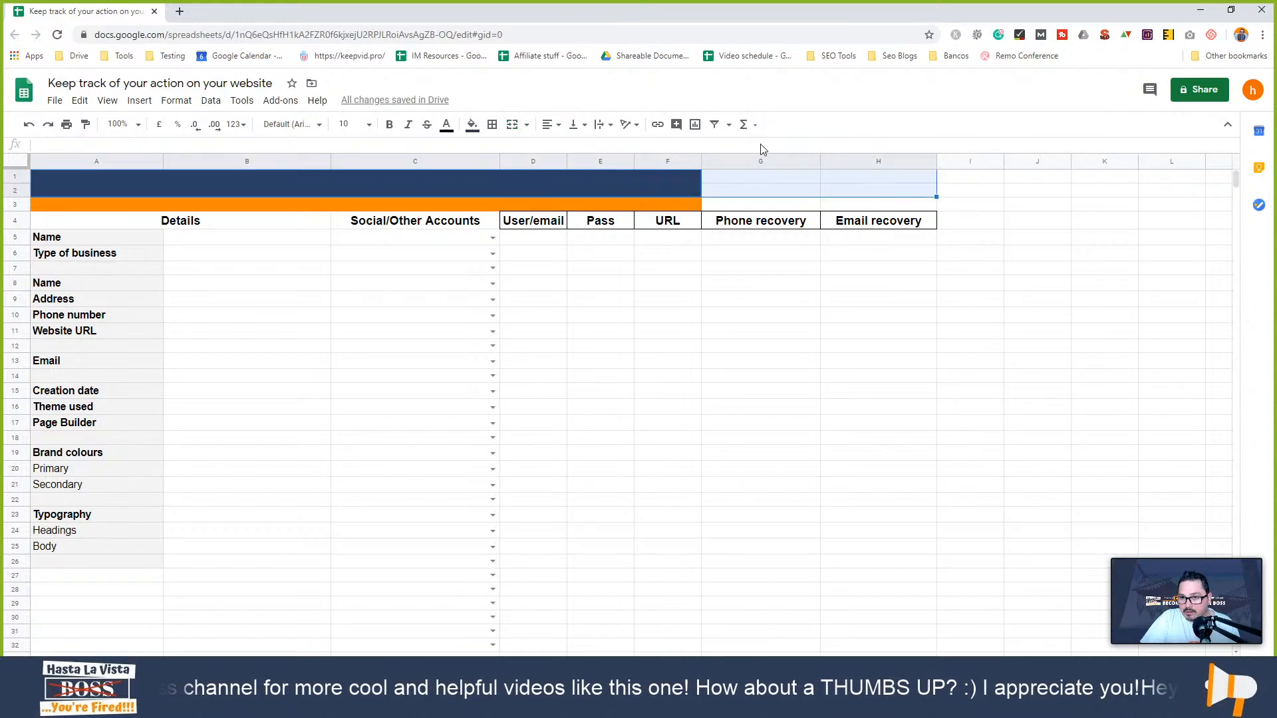
{"action": "left_click", "coordinate": [512, 127]}
{"action": "left_click_drag", "start_coordinate": [661, 203], "coordinate": [882, 211]}
- Merge A3:H3 into the orange band and delete all rows below row 39
{"action": "left_click", "coordinate": [509, 128]}
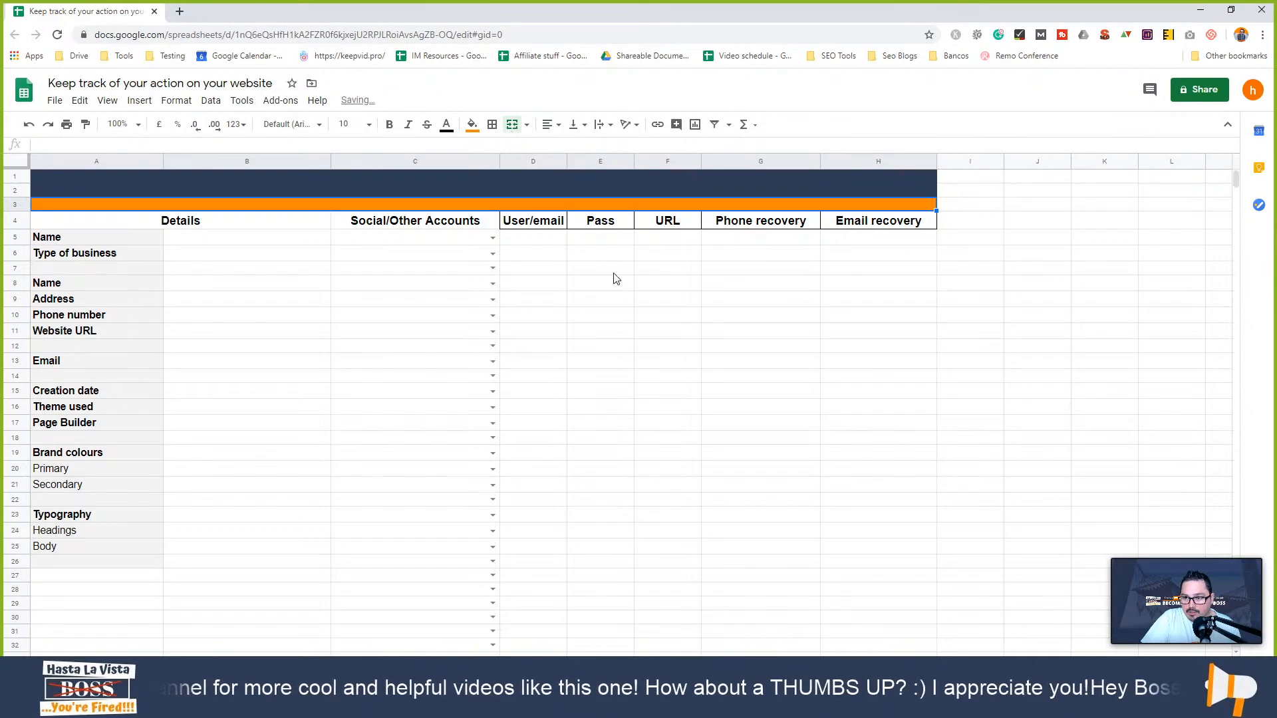
{"action": "left_click", "coordinate": [612, 271]}
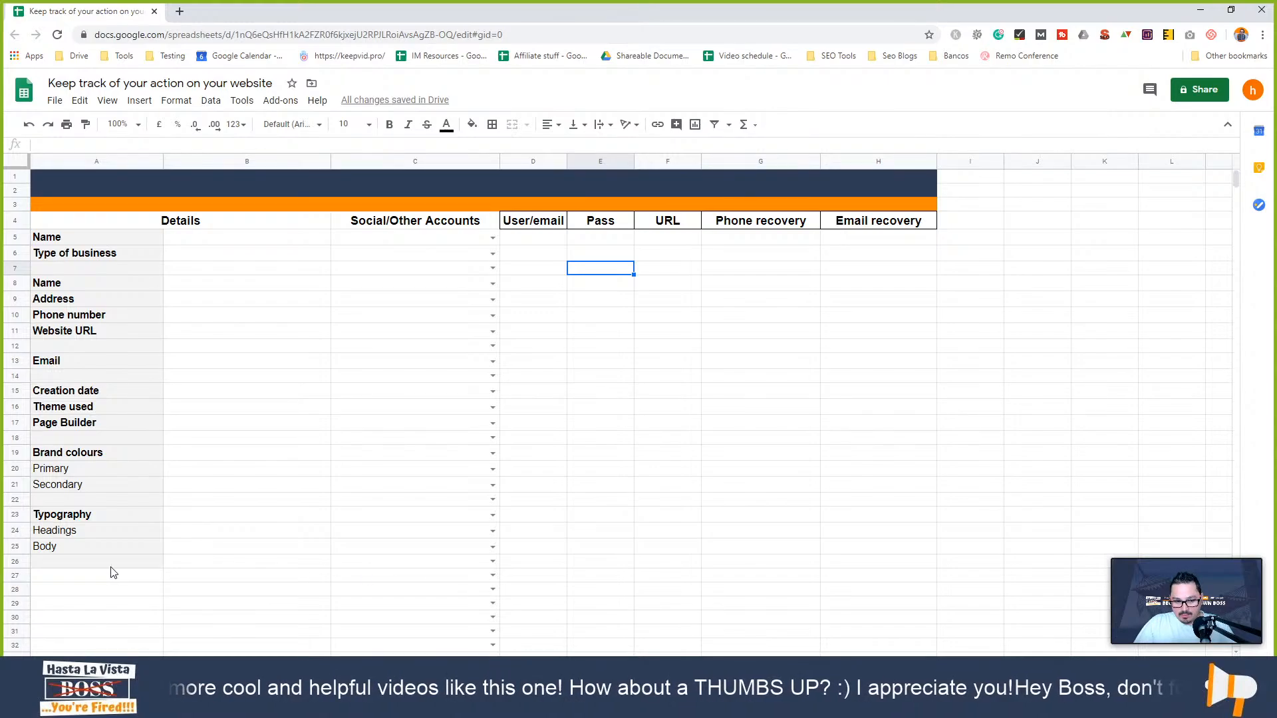
{"action": "scroll", "coordinate": [29, 611], "scroll_direction": "down", "scroll_amount": 3}
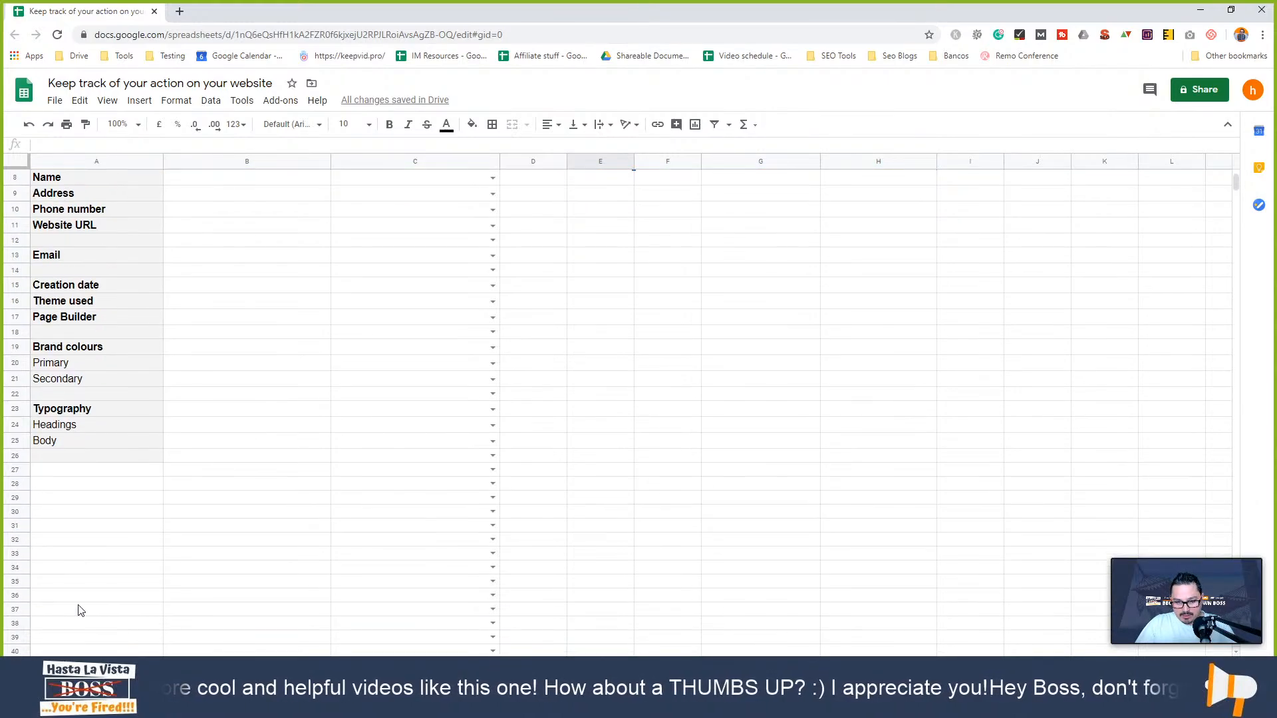
{"action": "left_click_drag", "start_coordinate": [20, 620], "coordinate": [20, 656]}
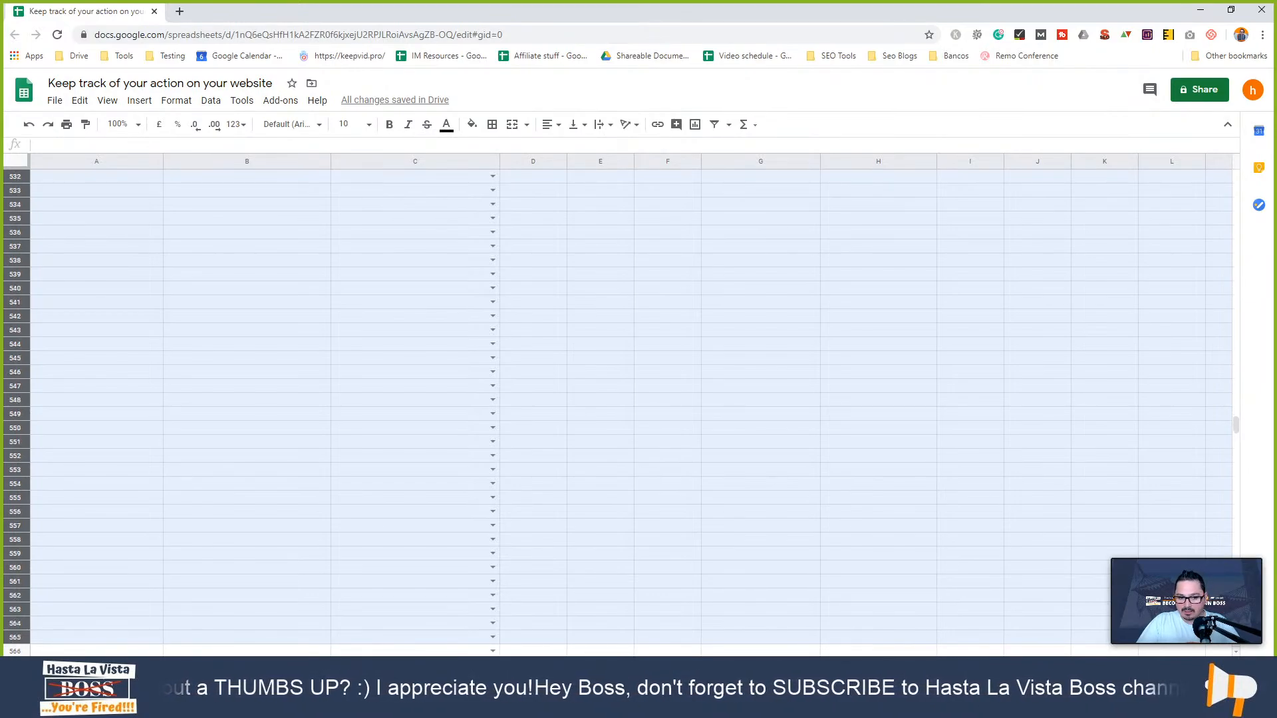
{"action": "right_click", "coordinate": [43, 523]}
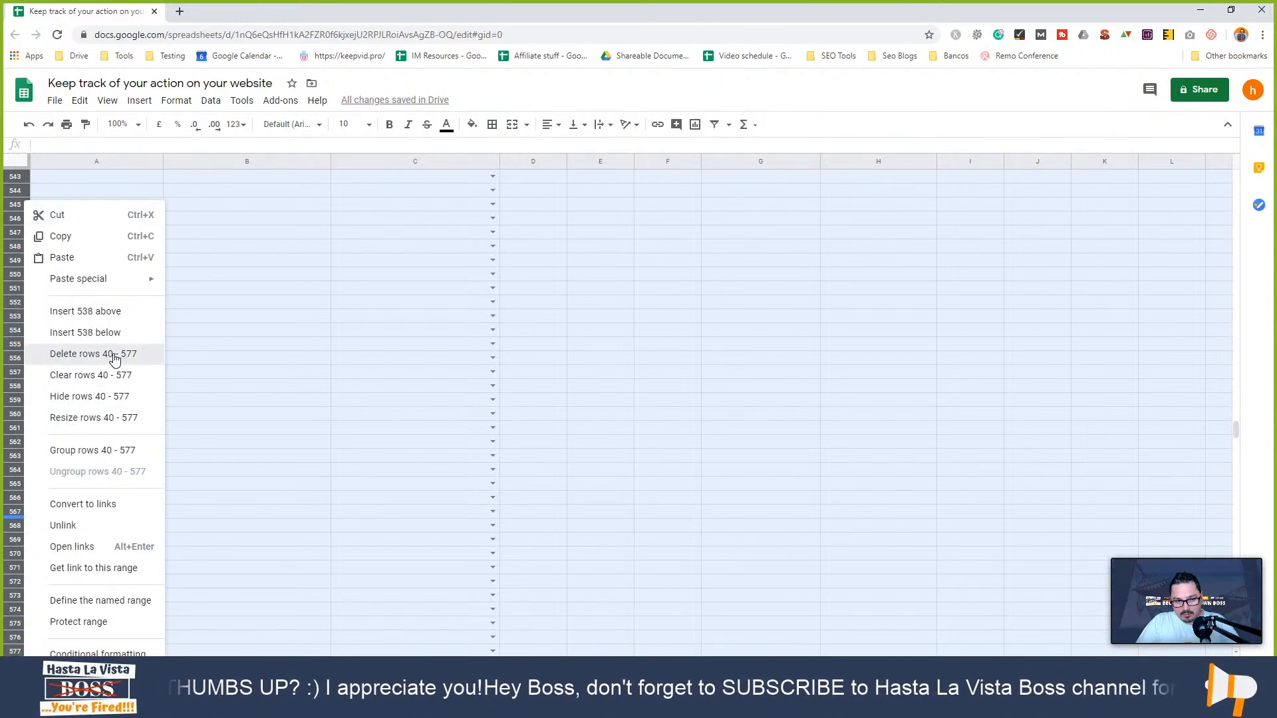
{"action": "left_click", "coordinate": [152, 352]}
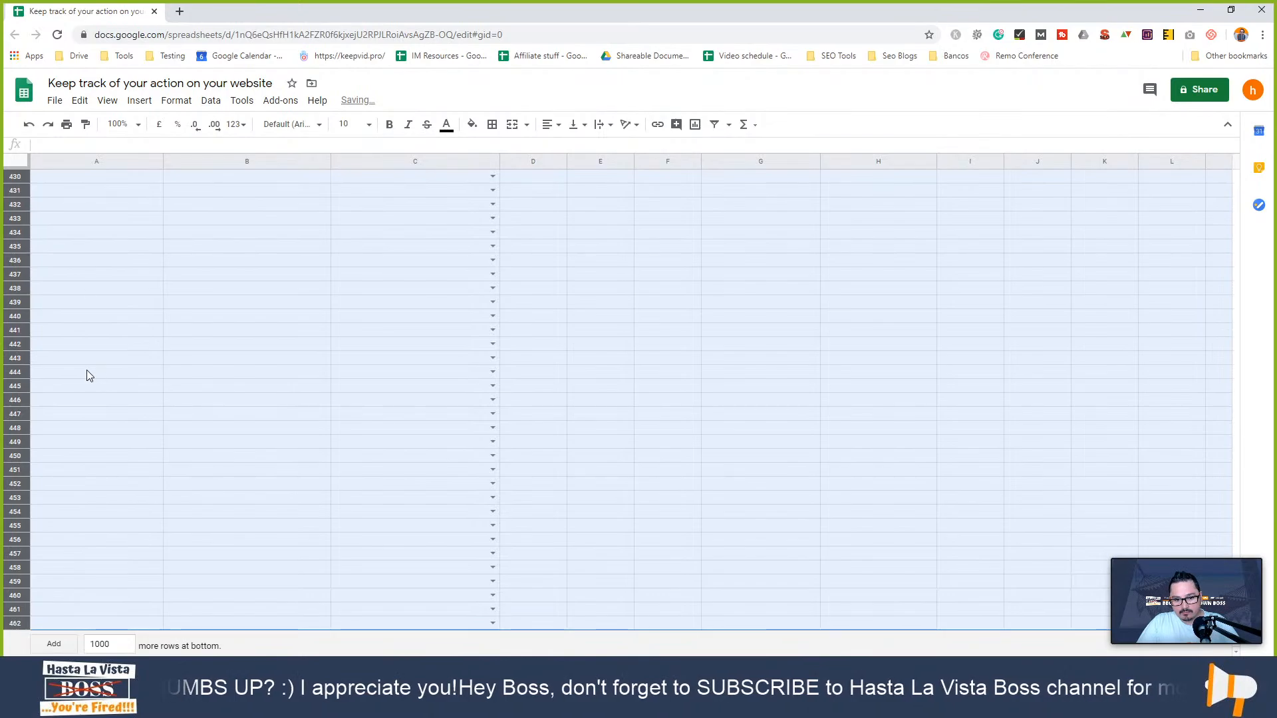
{"action": "right_click", "coordinate": [40, 365]}
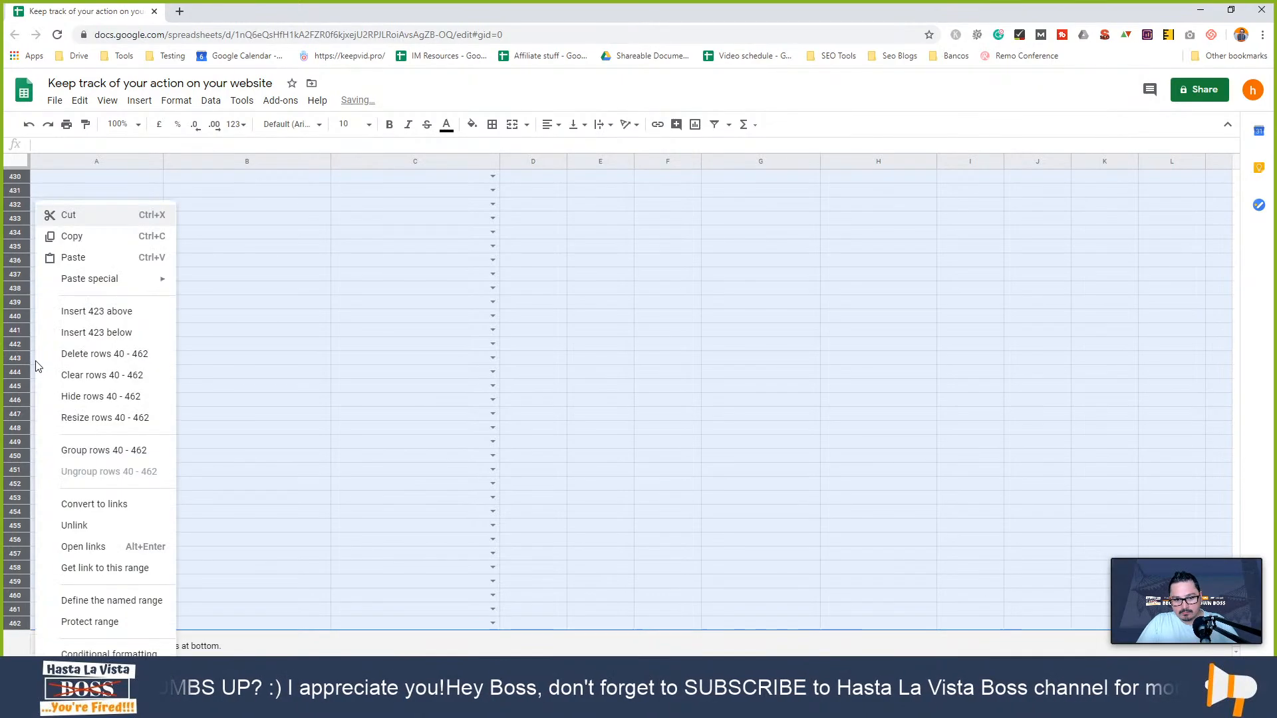
{"action": "left_click", "coordinate": [106, 355]}
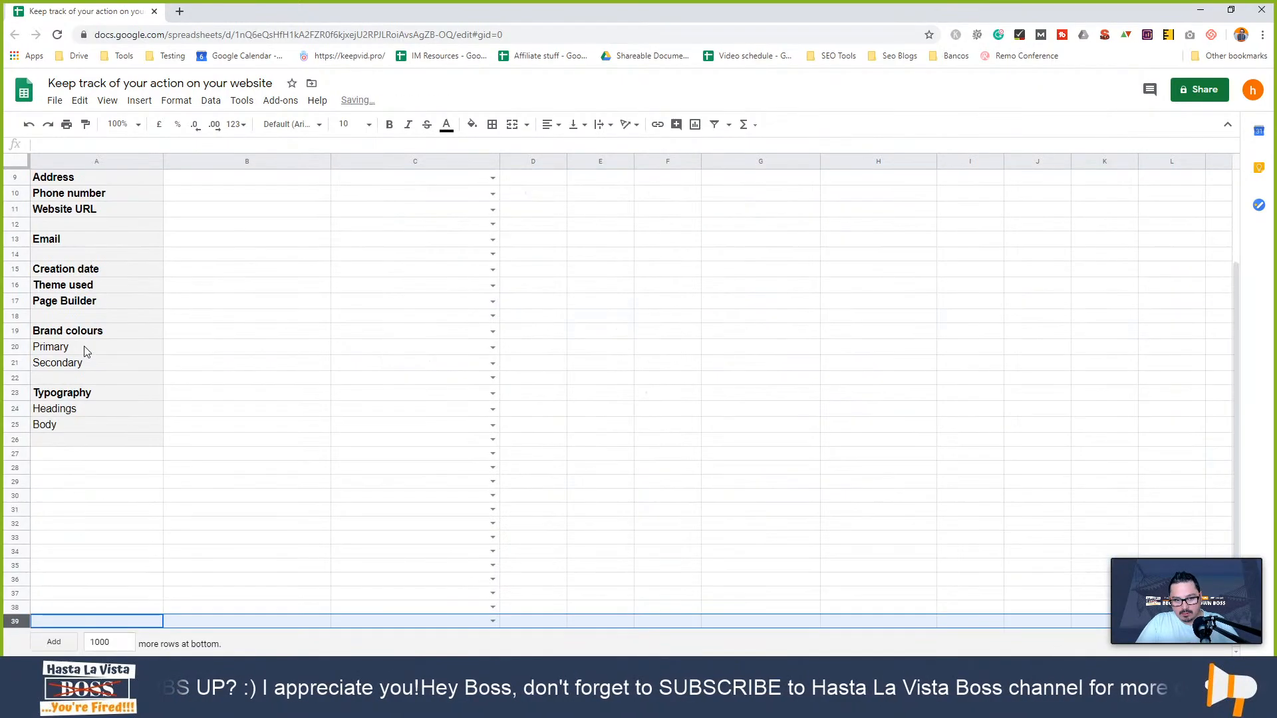
{"action": "left_click", "coordinate": [276, 525]}
- Delete the unused columns I through Z so the sheet ends at column H
{"action": "scroll", "coordinate": [262, 551], "scroll_direction": "up", "scroll_amount": 3}
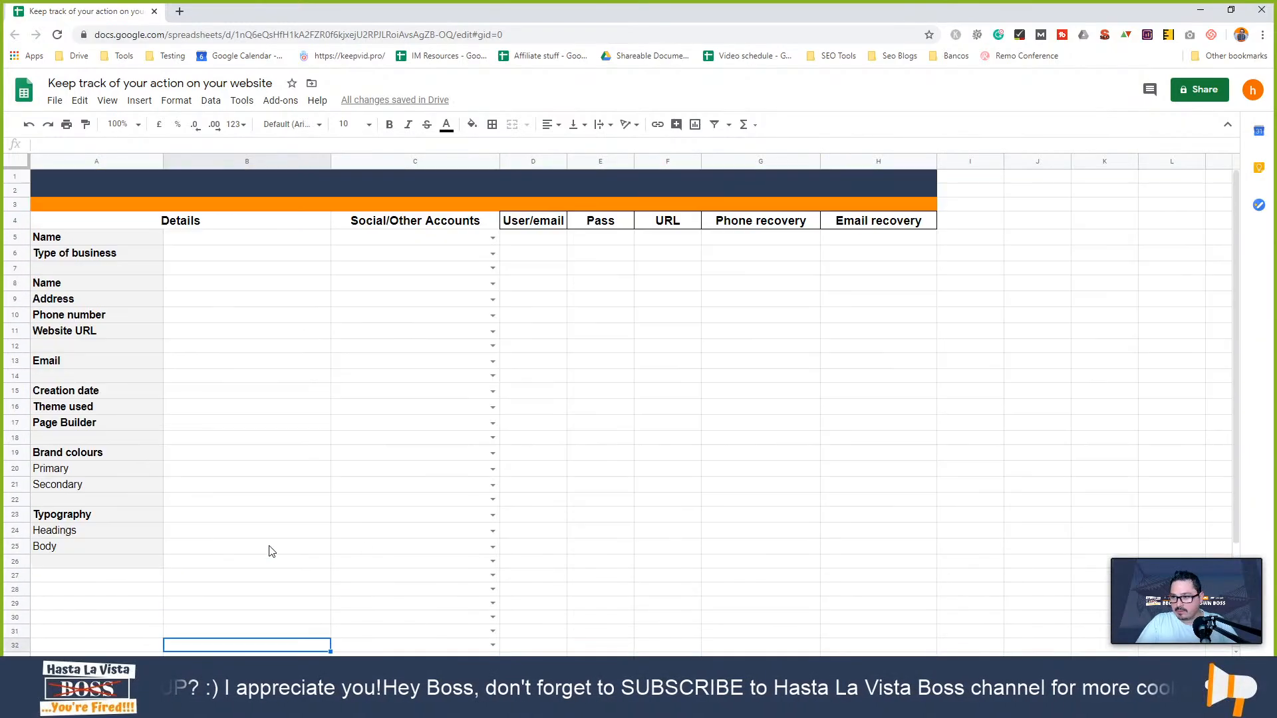
{"action": "left_click_drag", "start_coordinate": [977, 166], "coordinate": [1275, 214]}
{"action": "right_click", "coordinate": [1099, 204]}
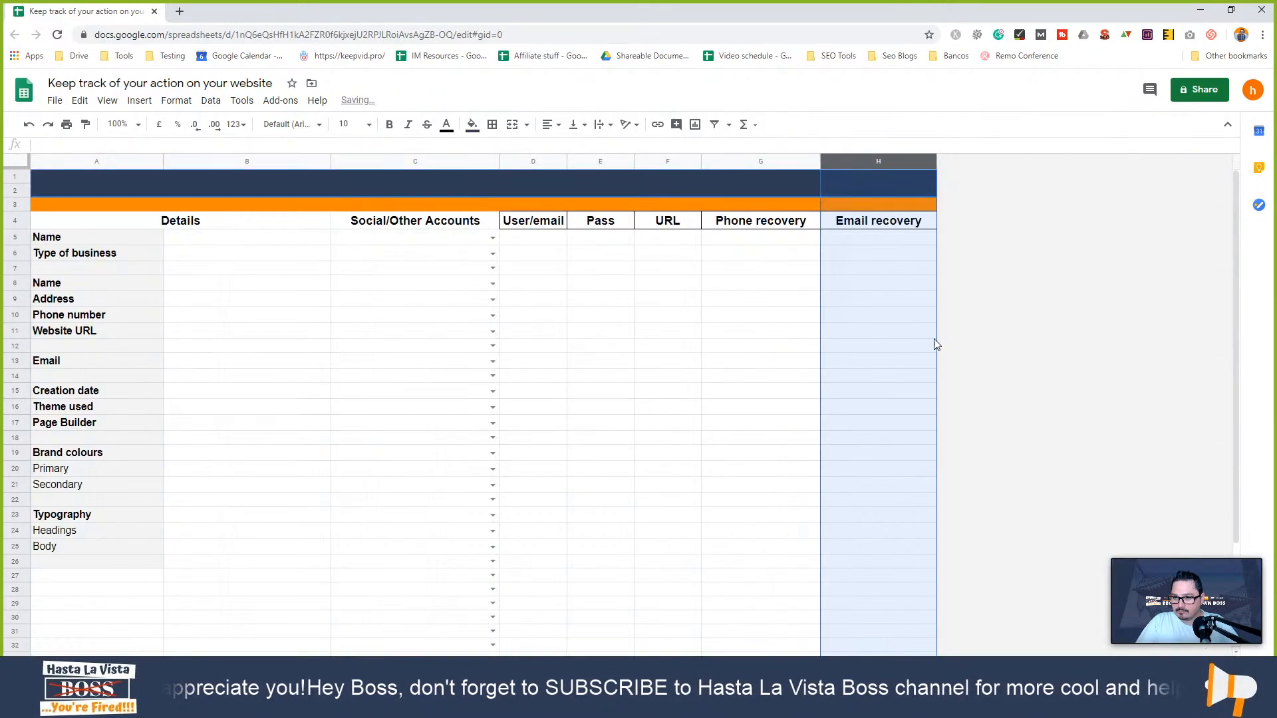
{"action": "left_click", "coordinate": [935, 342]}
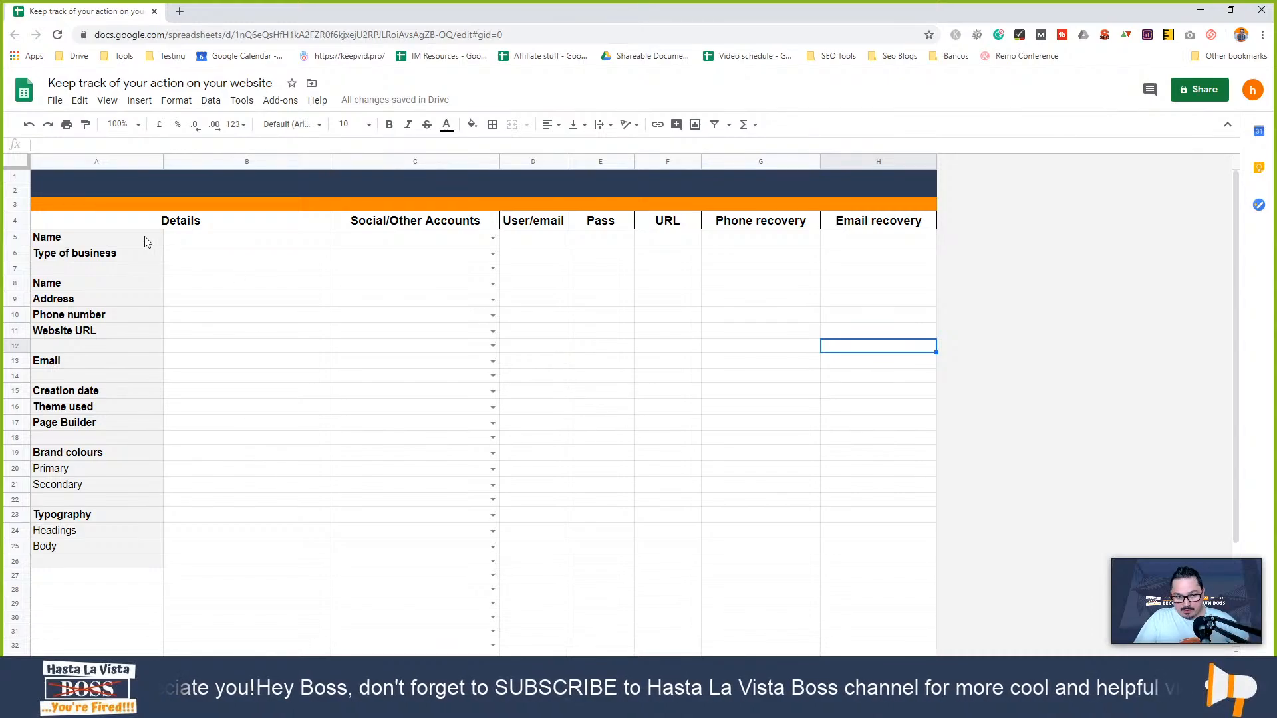
{"action": "left_click_drag", "start_coordinate": [147, 241], "coordinate": [901, 452]}
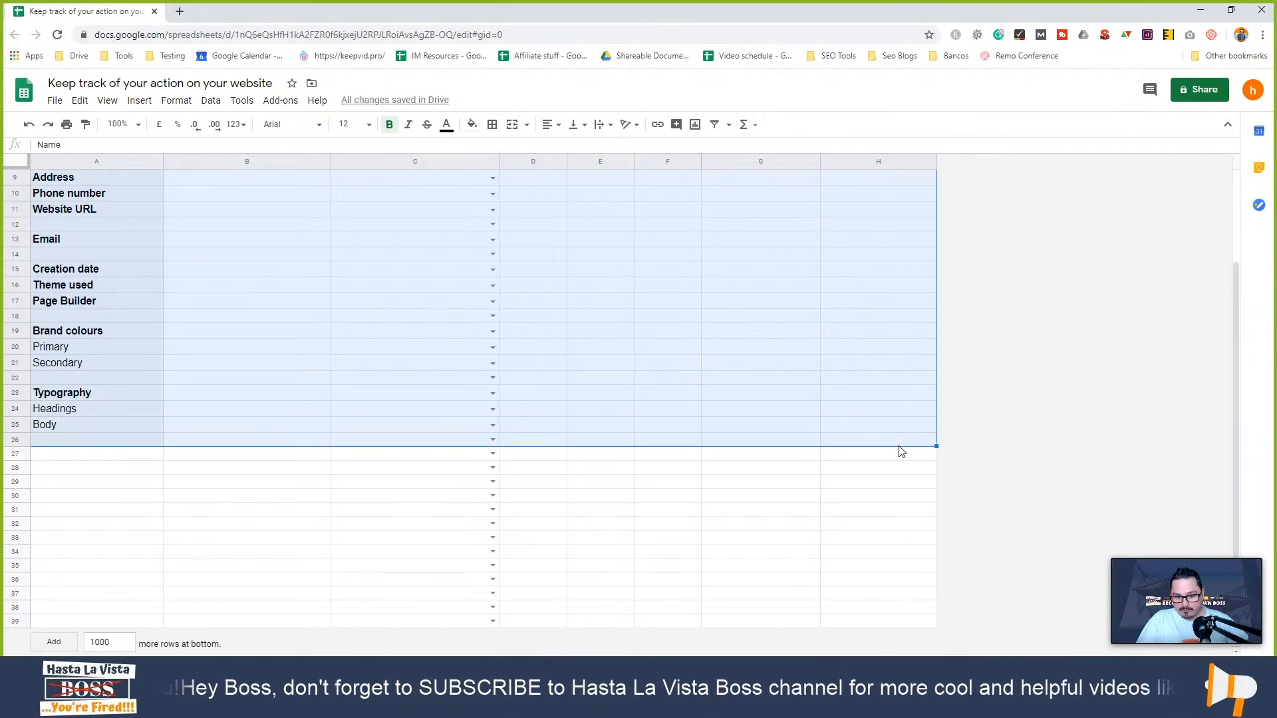
- Add outer borders around the table and around the Details block A5:B26
{"action": "left_click", "coordinate": [493, 126]}
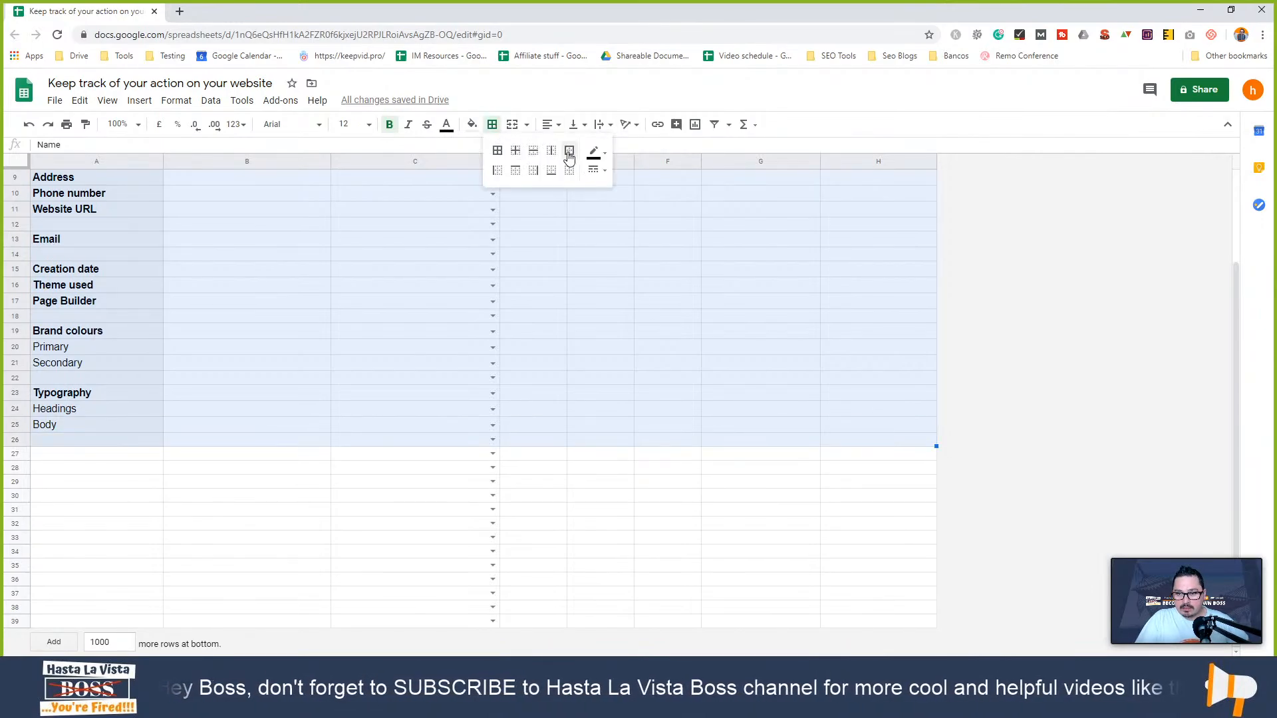
{"action": "left_click", "coordinate": [629, 493]}
{"action": "scroll", "coordinate": [227, 395], "scroll_direction": "up", "scroll_amount": 3}
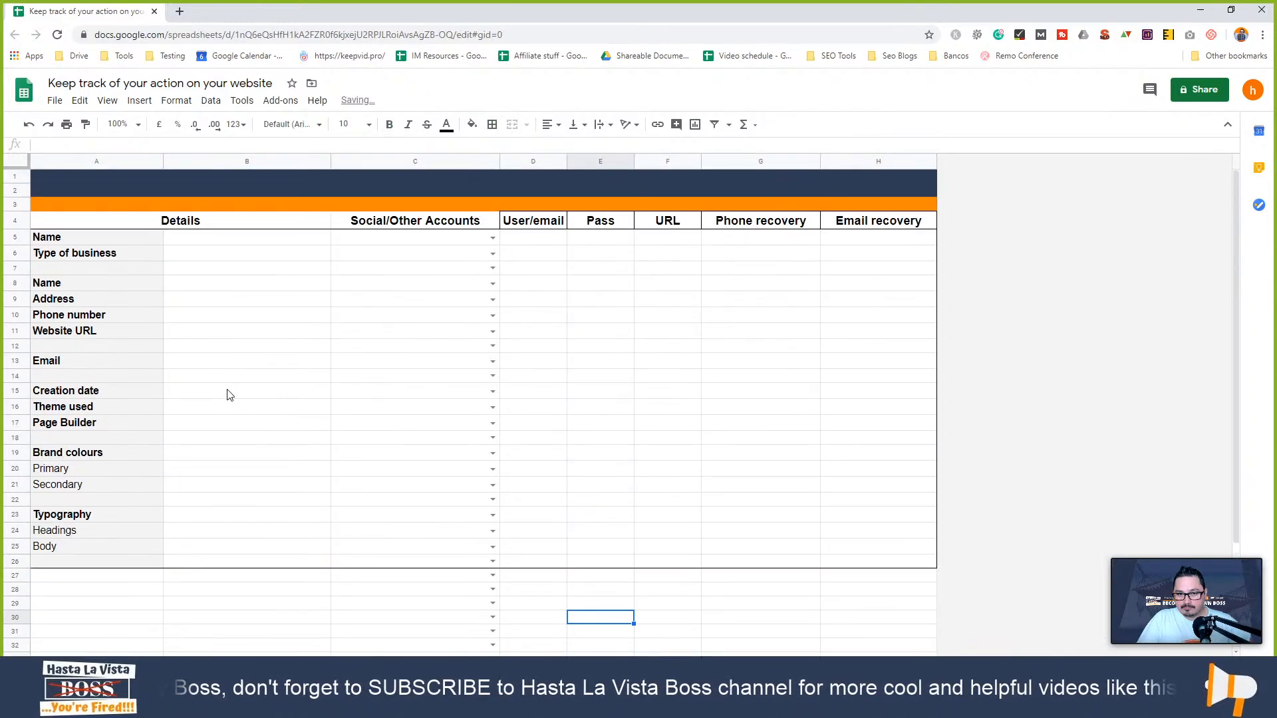
{"action": "left_click_drag", "start_coordinate": [90, 237], "coordinate": [310, 565]}
{"action": "left_click", "coordinate": [490, 128]}
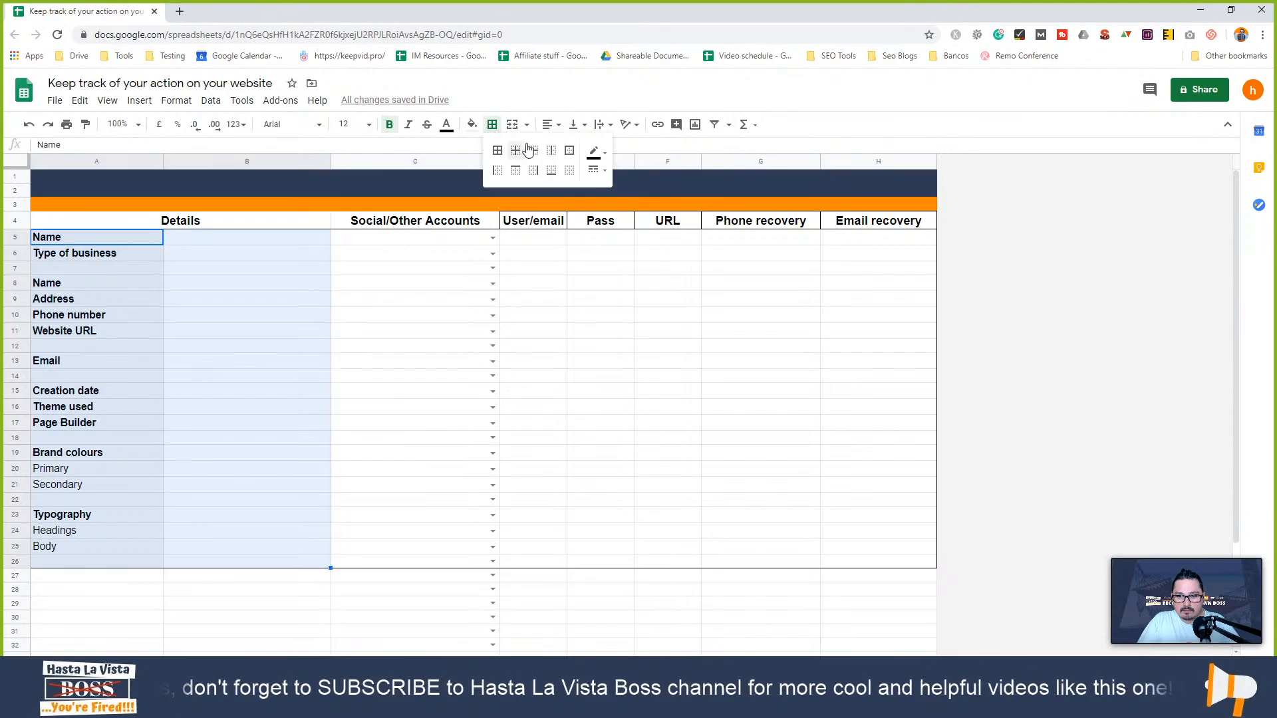
{"action": "left_click", "coordinate": [570, 153]}
{"action": "left_click", "coordinate": [561, 288]}
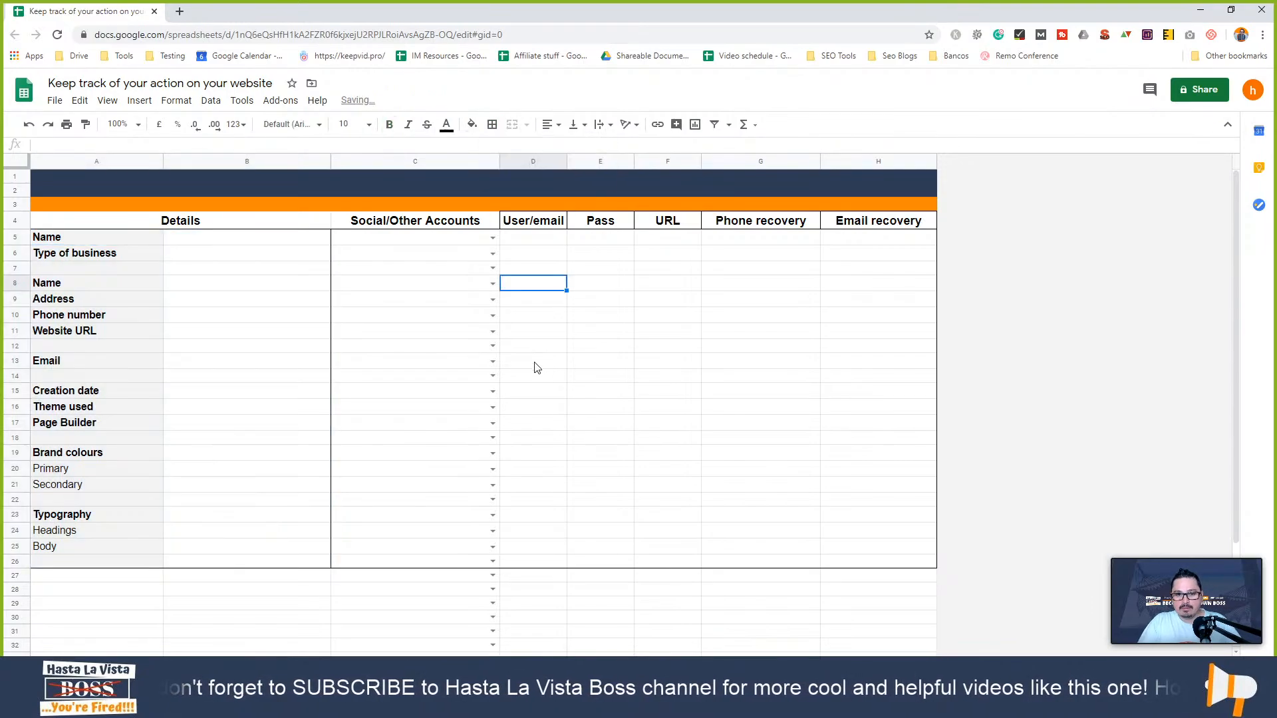
{"action": "left_click", "coordinate": [1232, 10]}
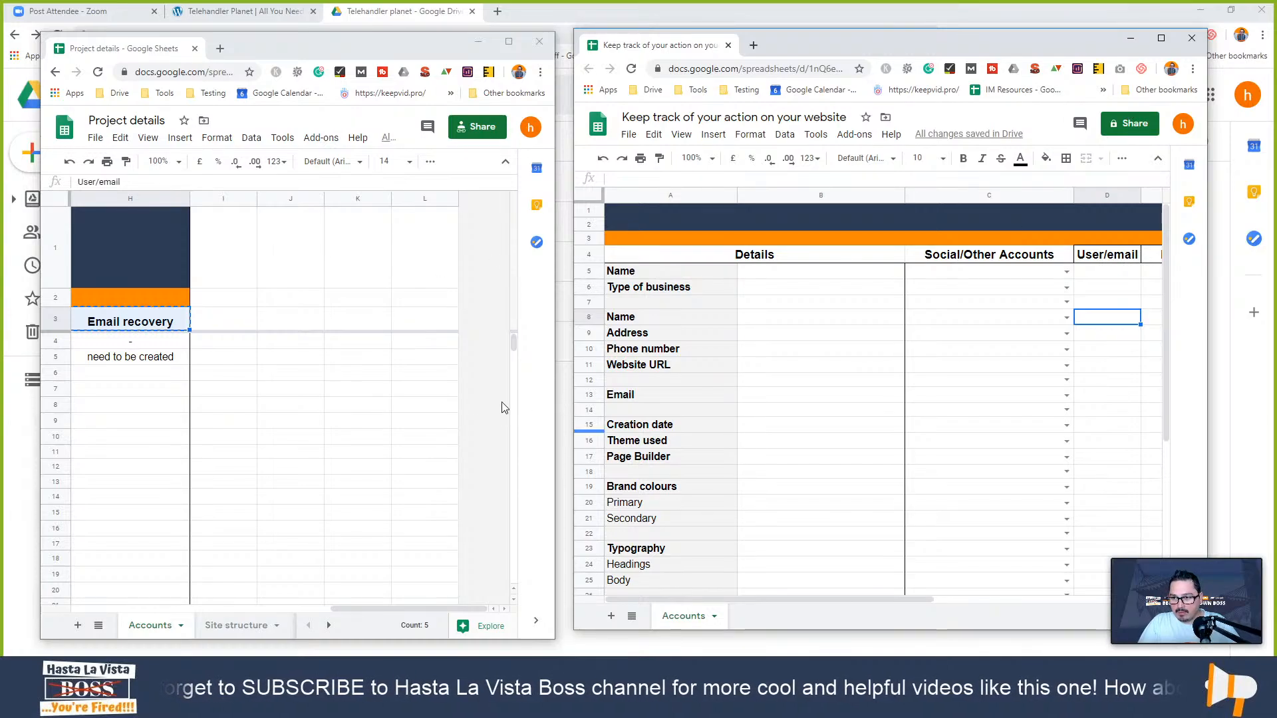
- Switch Project details to its Site structure sheet and position it beside the tracking sheet
{"action": "left_click", "coordinate": [241, 625]}
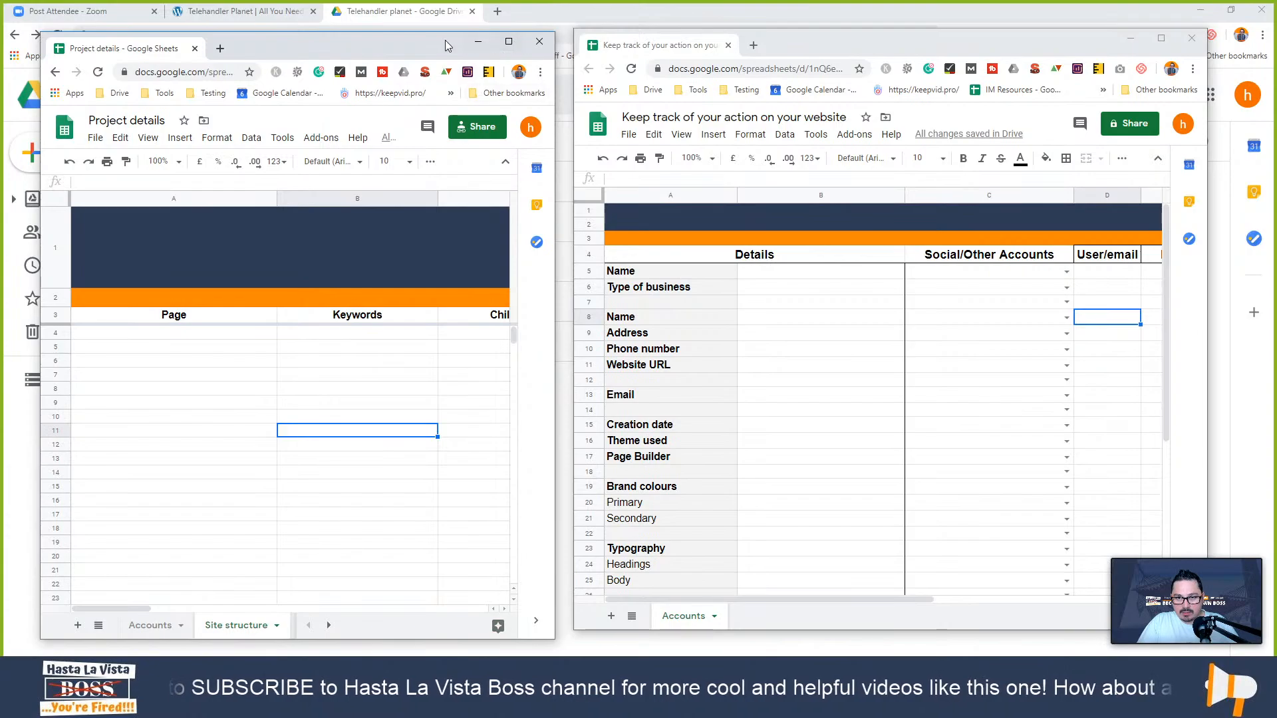
{"action": "left_click_drag", "start_coordinate": [425, 53], "coordinate": [427, 40]}
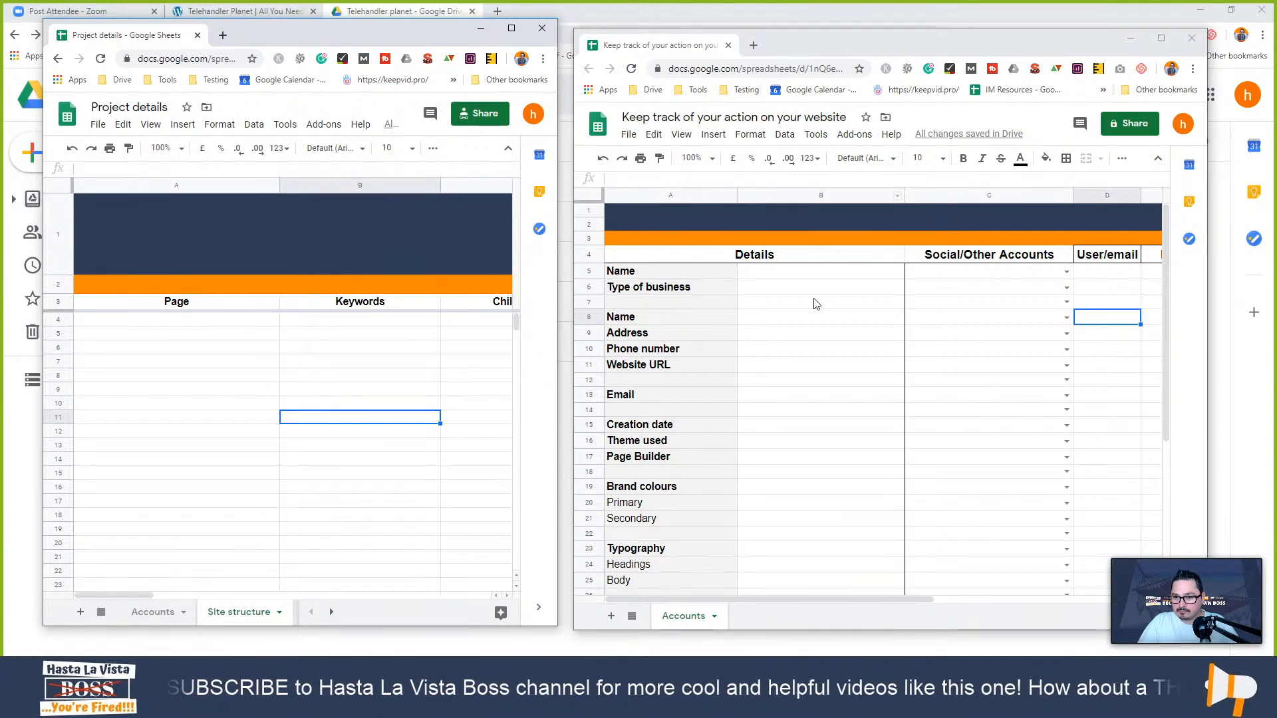
{"action": "left_click", "coordinate": [512, 30]}
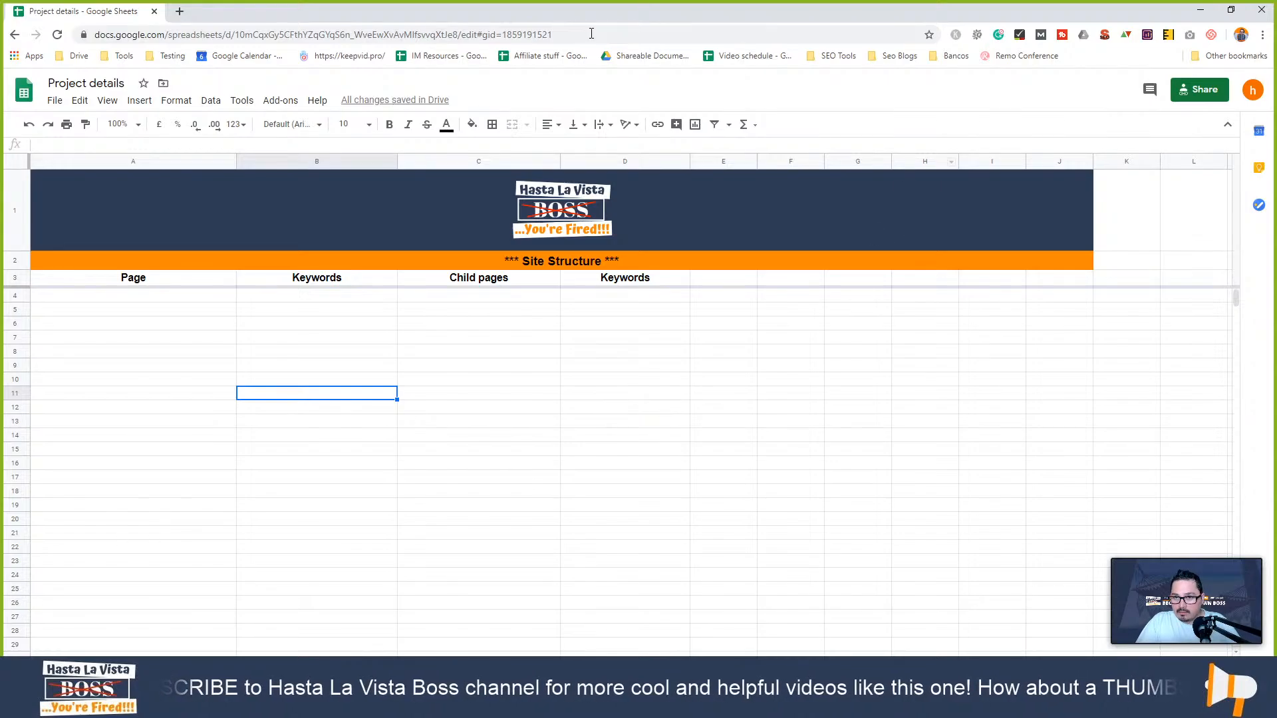
{"action": "left_click", "coordinate": [1231, 10]}
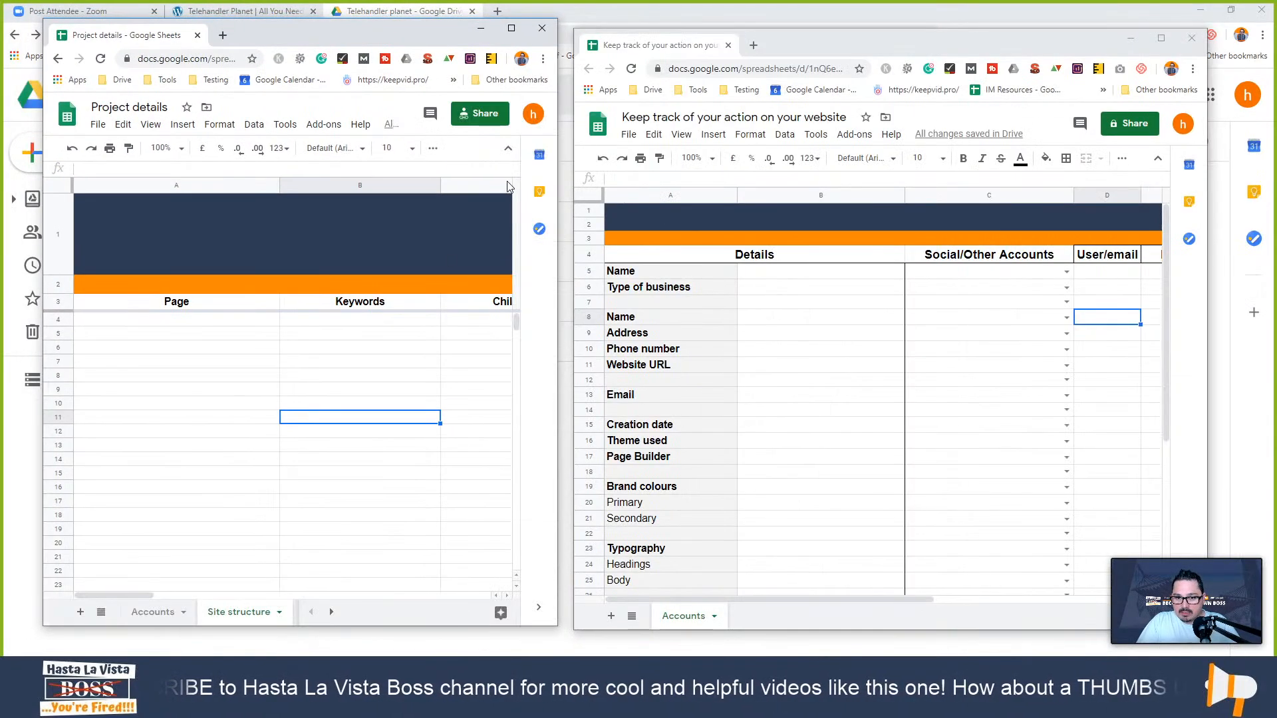
- Add Sheet2 next to Accounts and rename its tab to 'Site structure'
{"action": "left_click", "coordinate": [612, 616]}
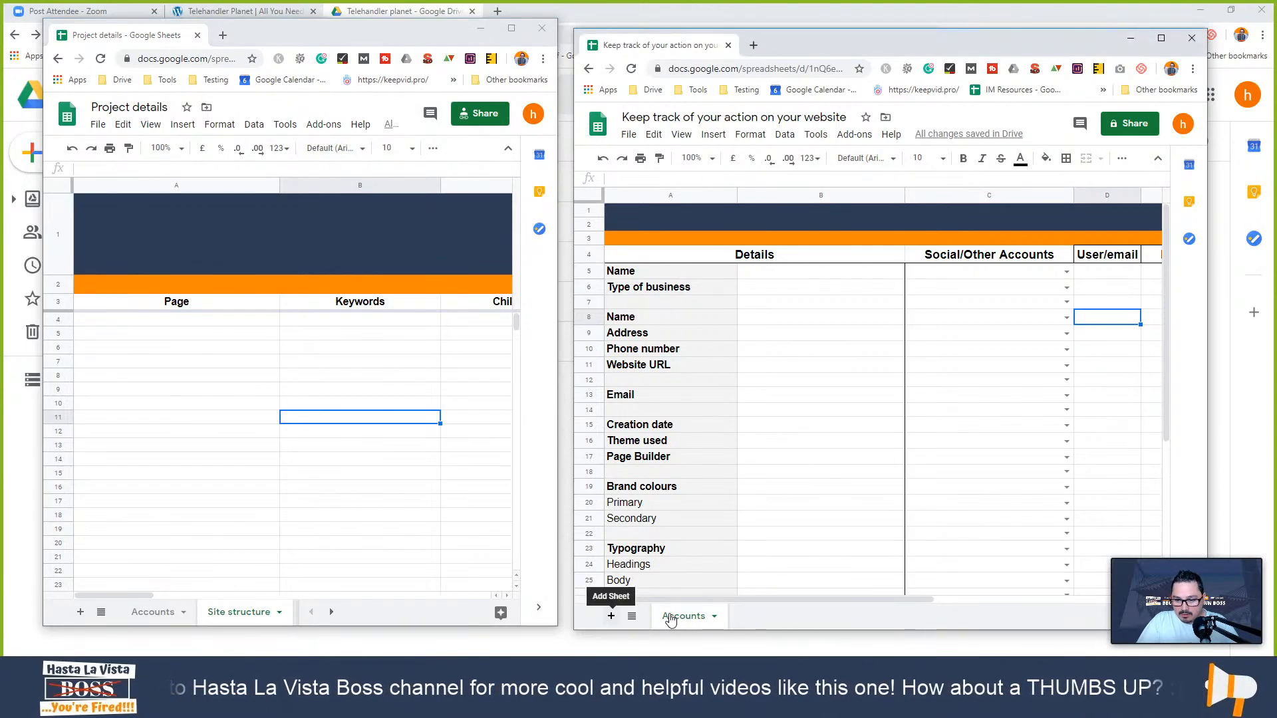
{"action": "double_click", "coordinate": [751, 619]}
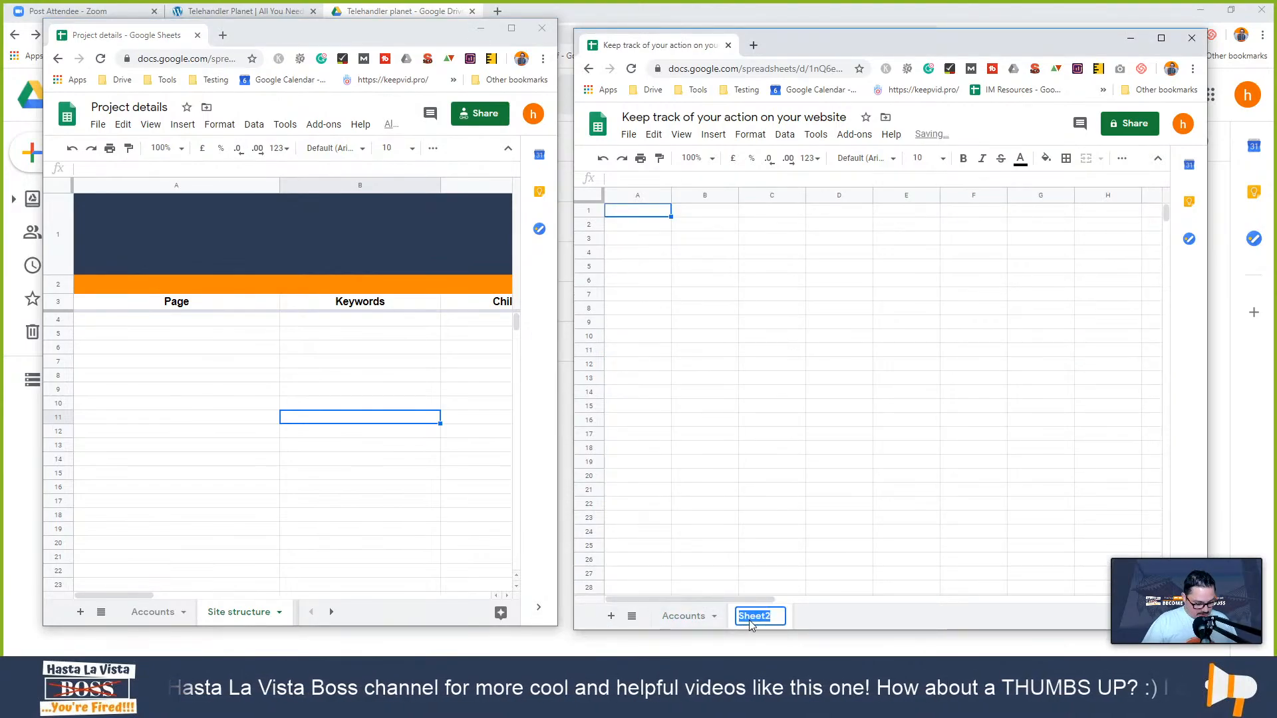
{"action": "type", "text": "Site"}
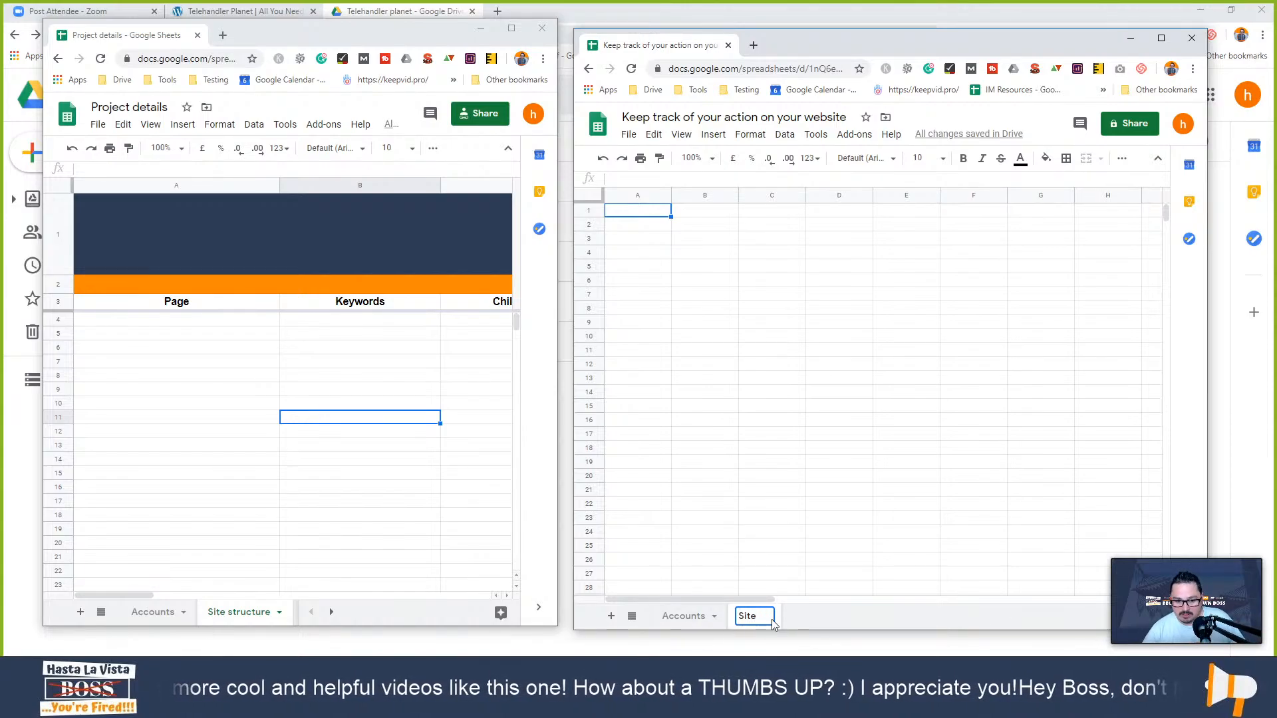
{"action": "type", "text": "structur"}
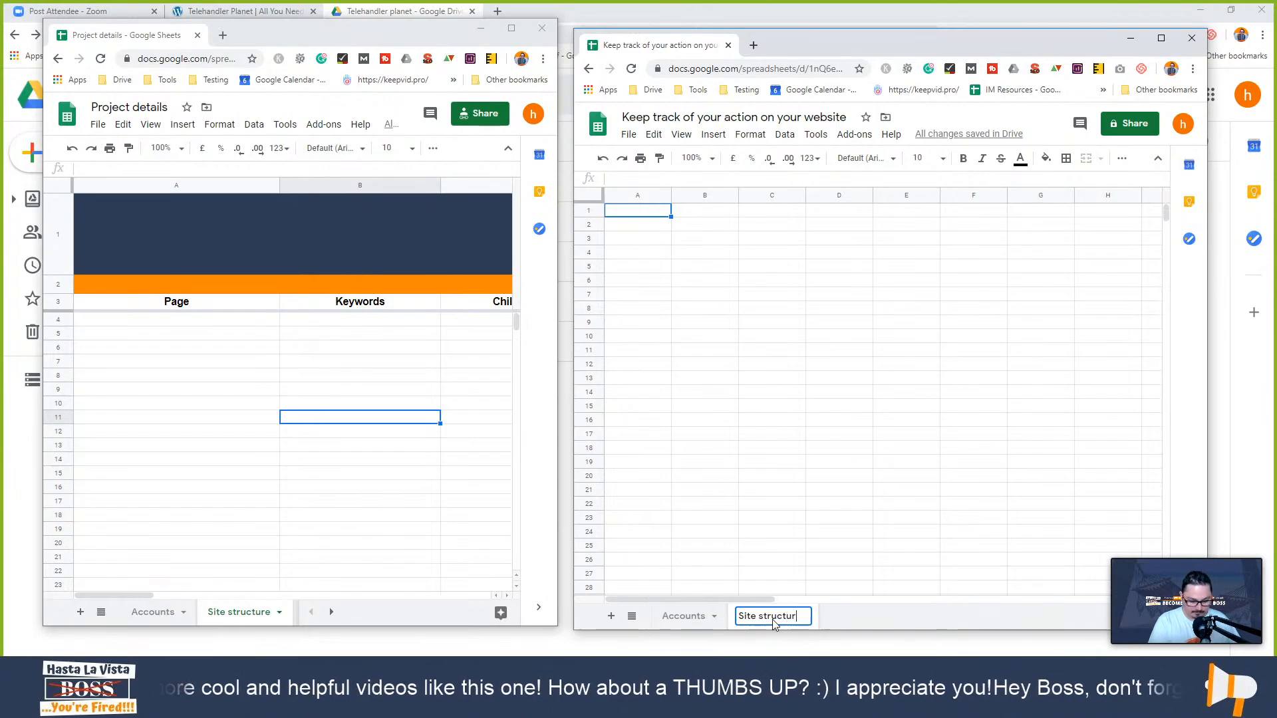
{"action": "type", "text": "e"}
{"action": "left_click", "coordinate": [704, 377]}
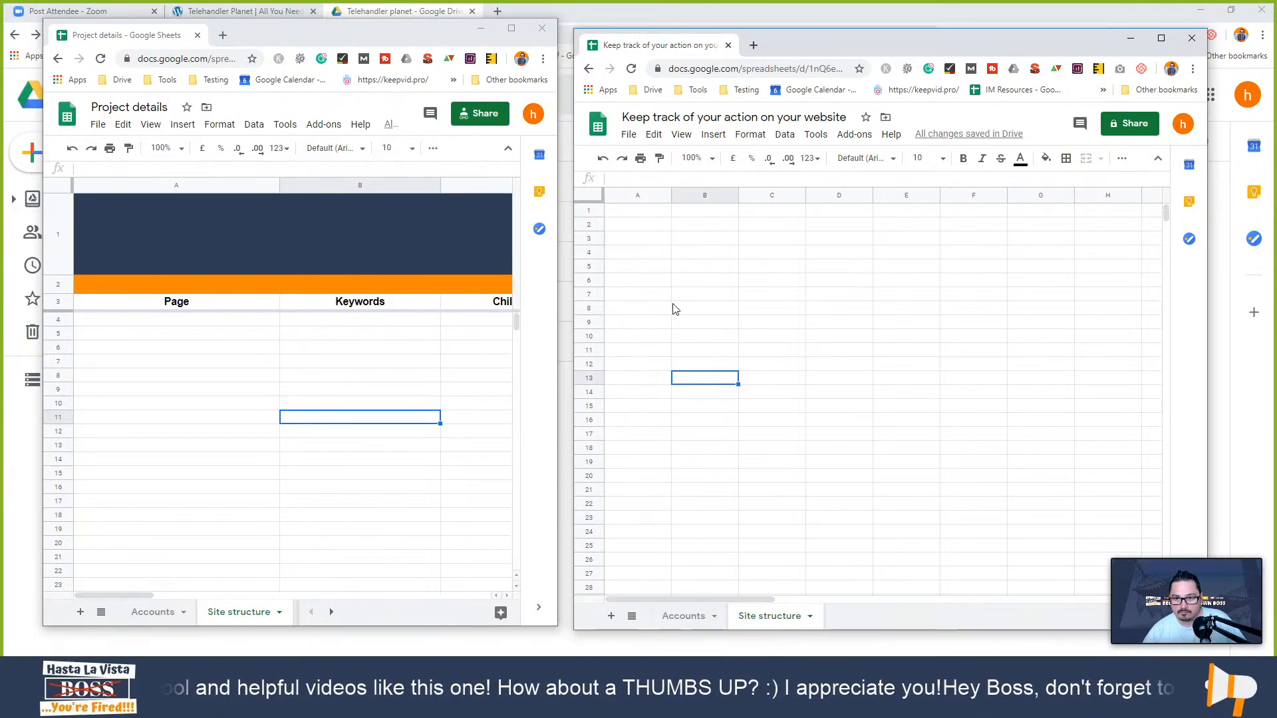
- Copy banner rows 1–3 from Accounts and paste them at row 1 of Site structure
{"action": "left_click", "coordinate": [239, 486]}
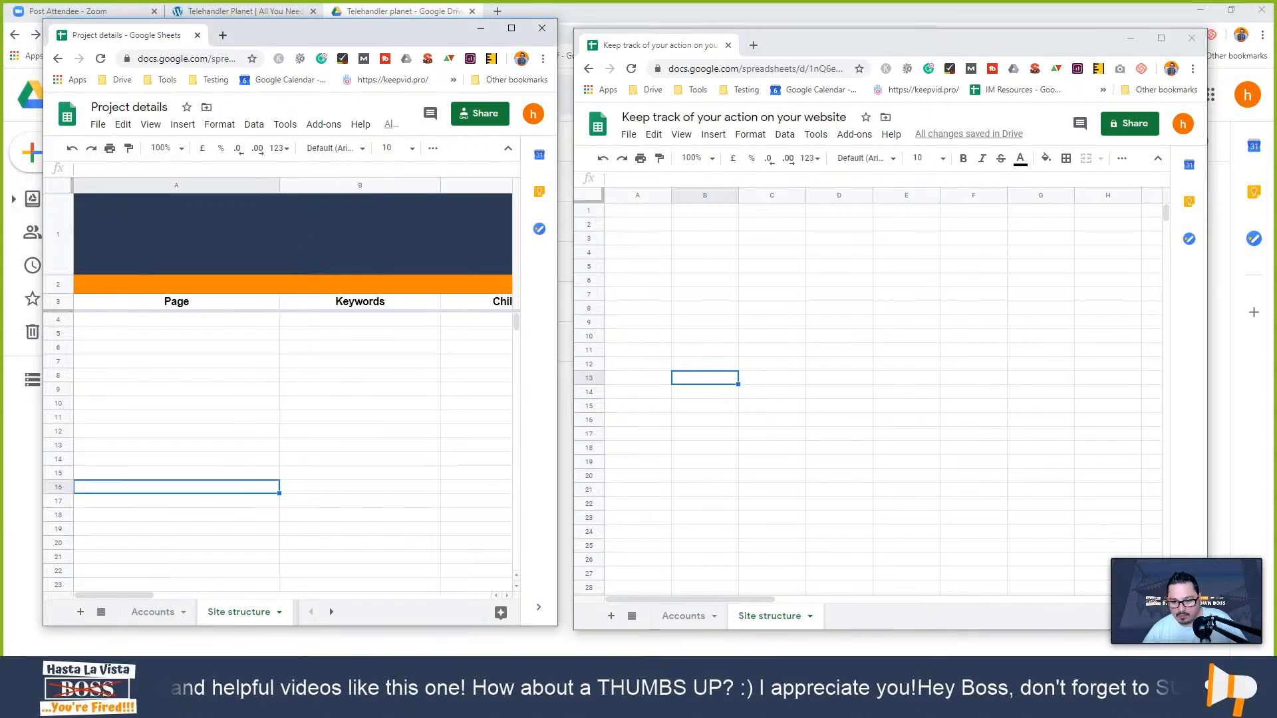
{"action": "left_click", "coordinate": [683, 615]}
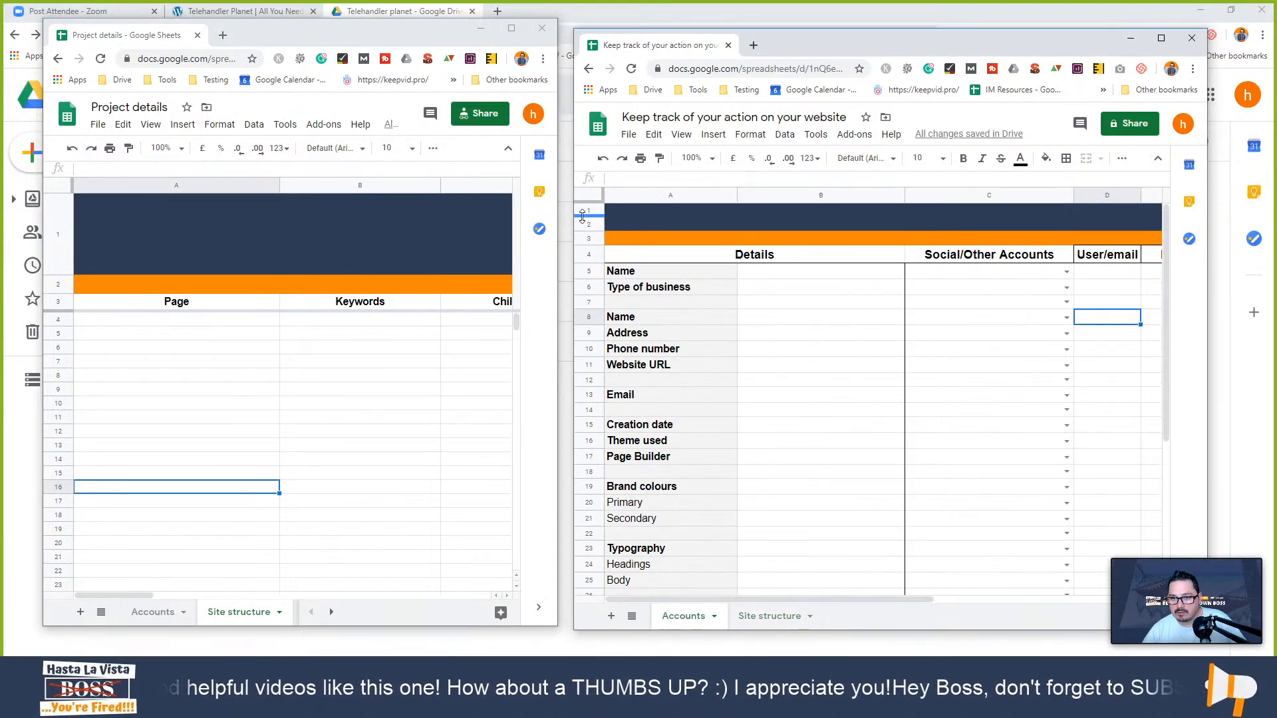
{"action": "left_click_drag", "start_coordinate": [584, 212], "coordinate": [592, 237]}
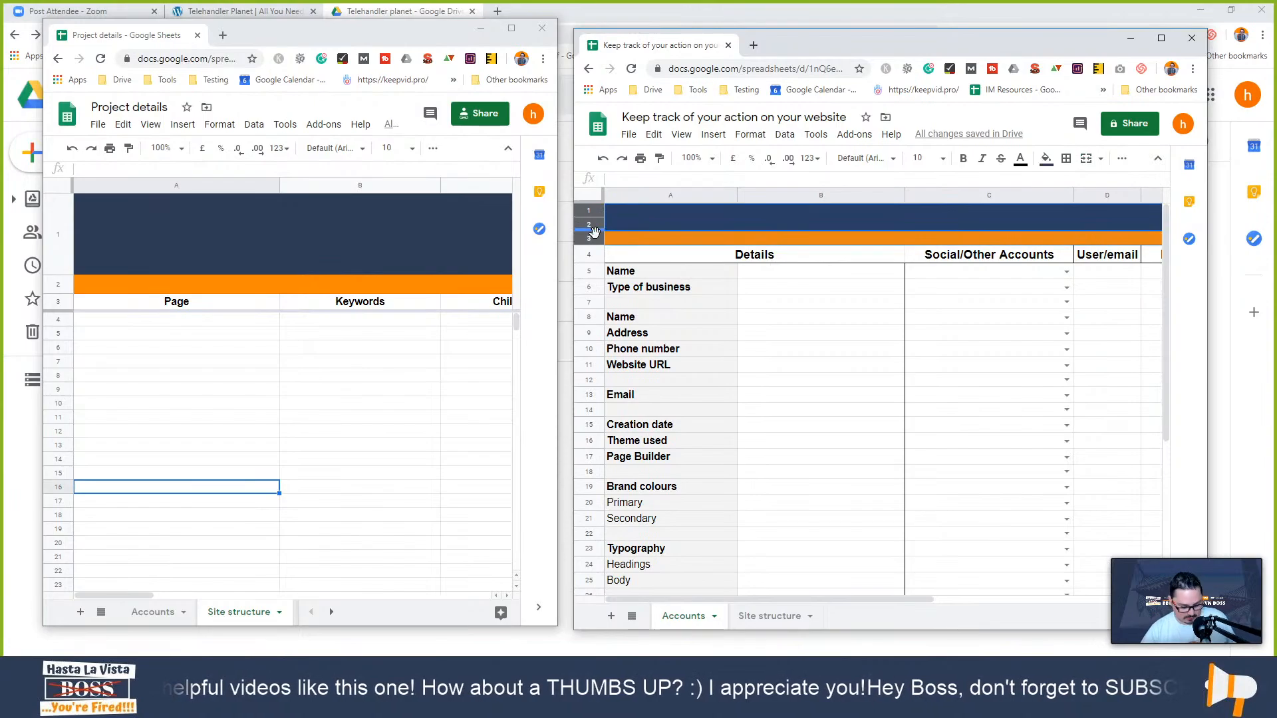
{"action": "key", "text": "ctrl+c"}
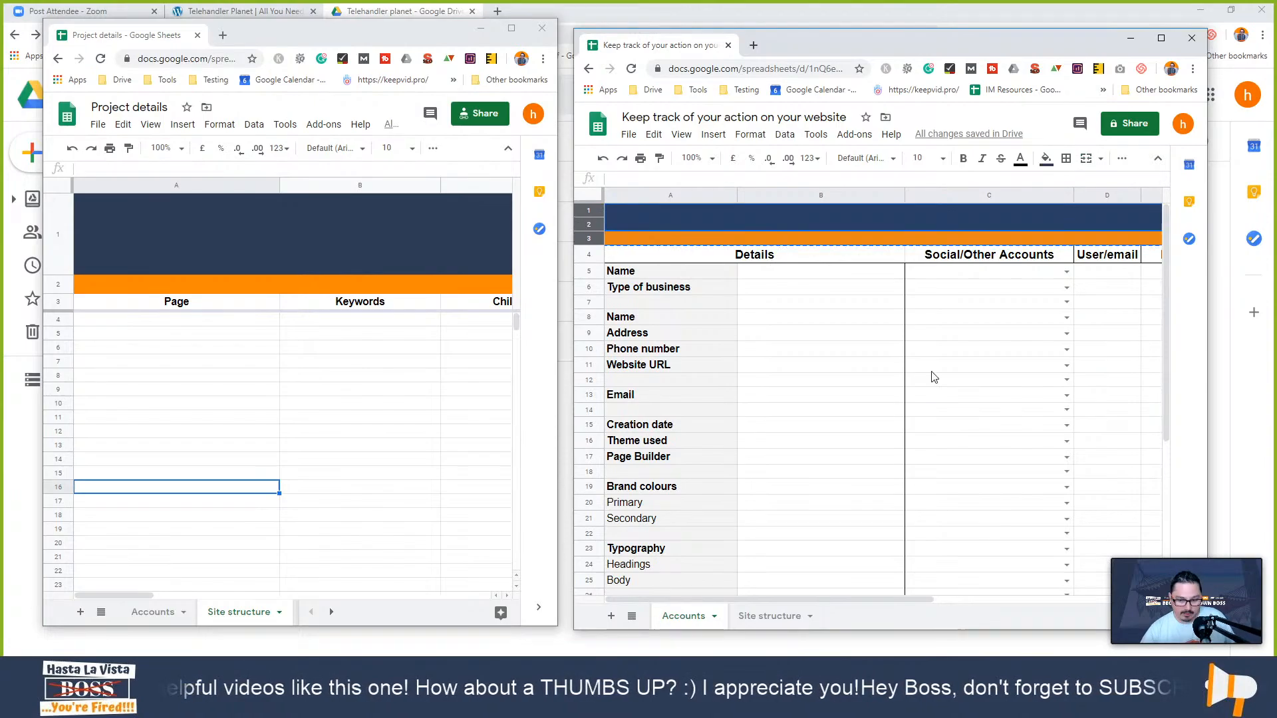
{"action": "left_click", "coordinate": [771, 618]}
{"action": "left_click", "coordinate": [582, 210]}
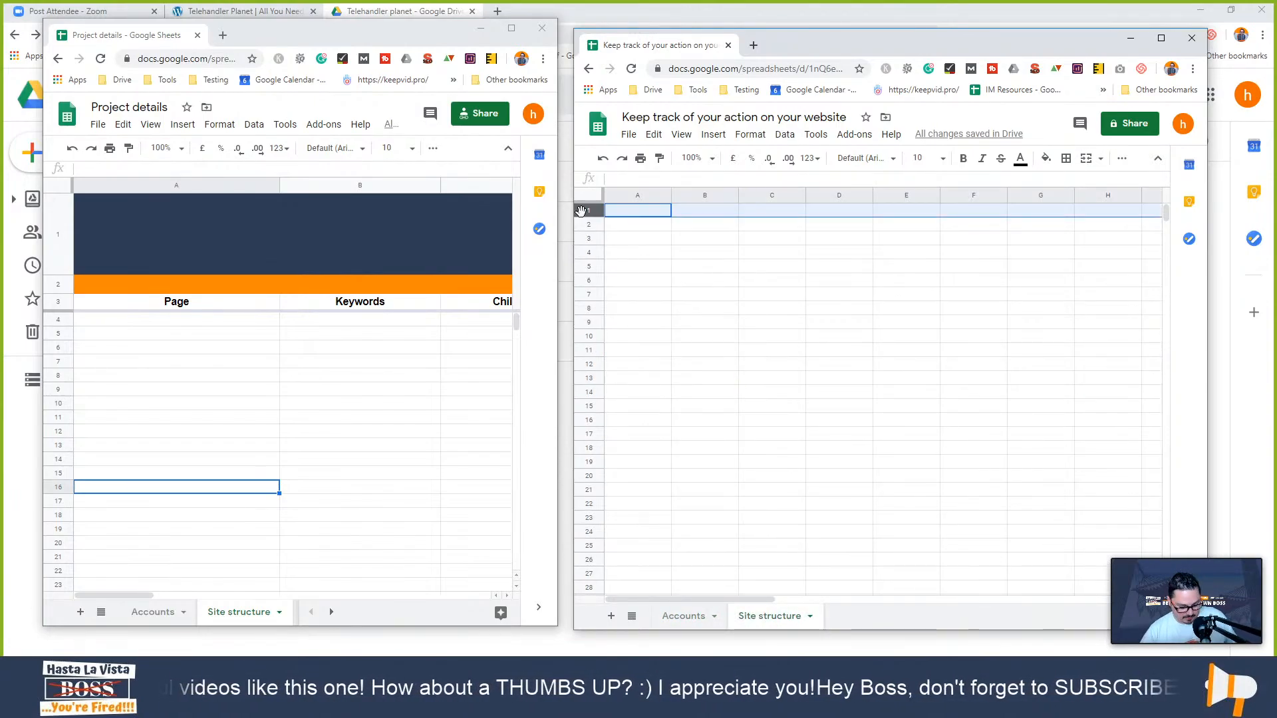
{"action": "key", "text": "ctrl+v"}
- Return to the Accounts sheet, deselect the banner rows, and scroll through the table
{"action": "left_click", "coordinate": [684, 616]}
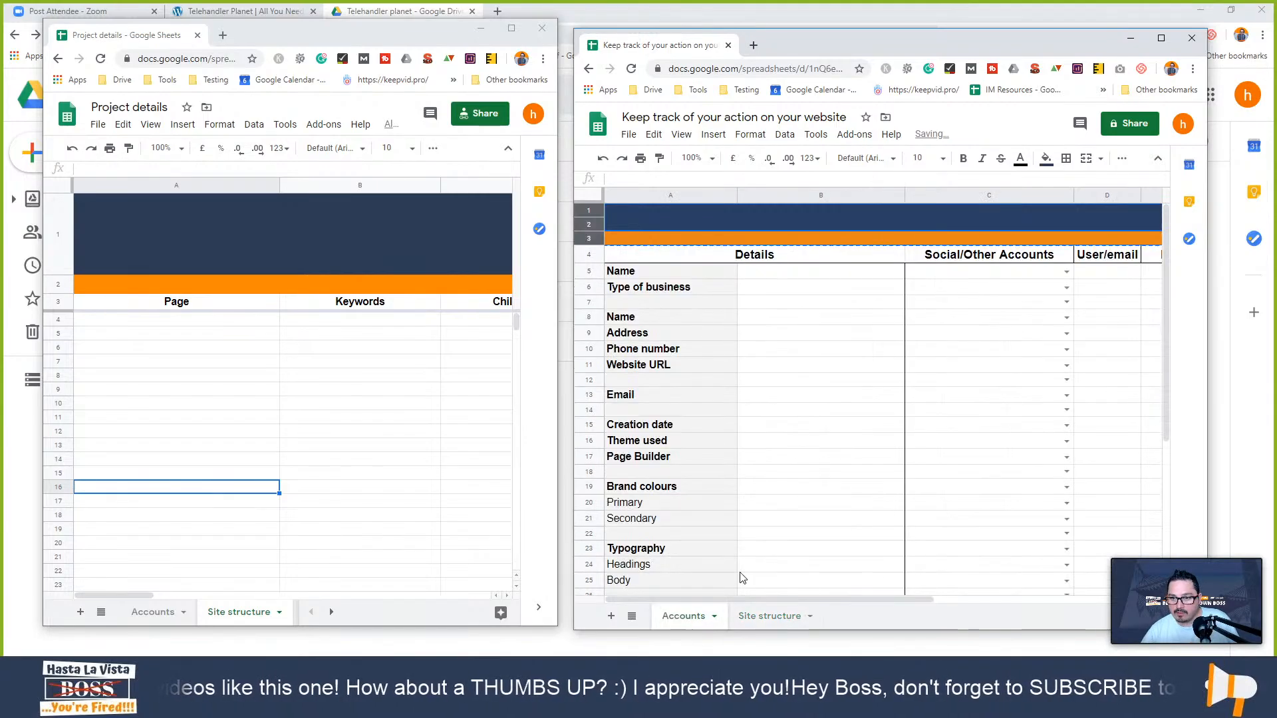
{"action": "left_click", "coordinate": [653, 273]}
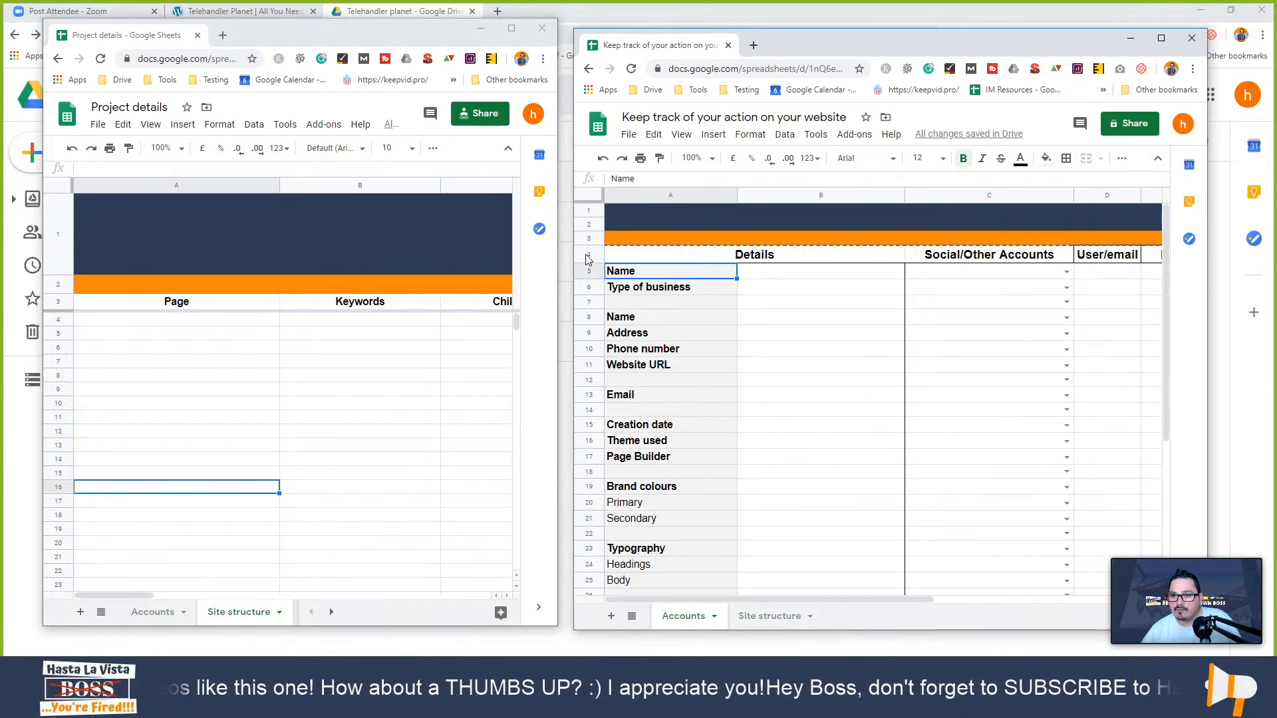
{"action": "scroll", "coordinate": [718, 401], "scroll_direction": "down", "scroll_amount": 4}
{"action": "scroll", "coordinate": [715, 439], "scroll_direction": "up", "scroll_amount": 4}
{"action": "scroll", "coordinate": [718, 445], "scroll_direction": "down", "scroll_amount": 5}
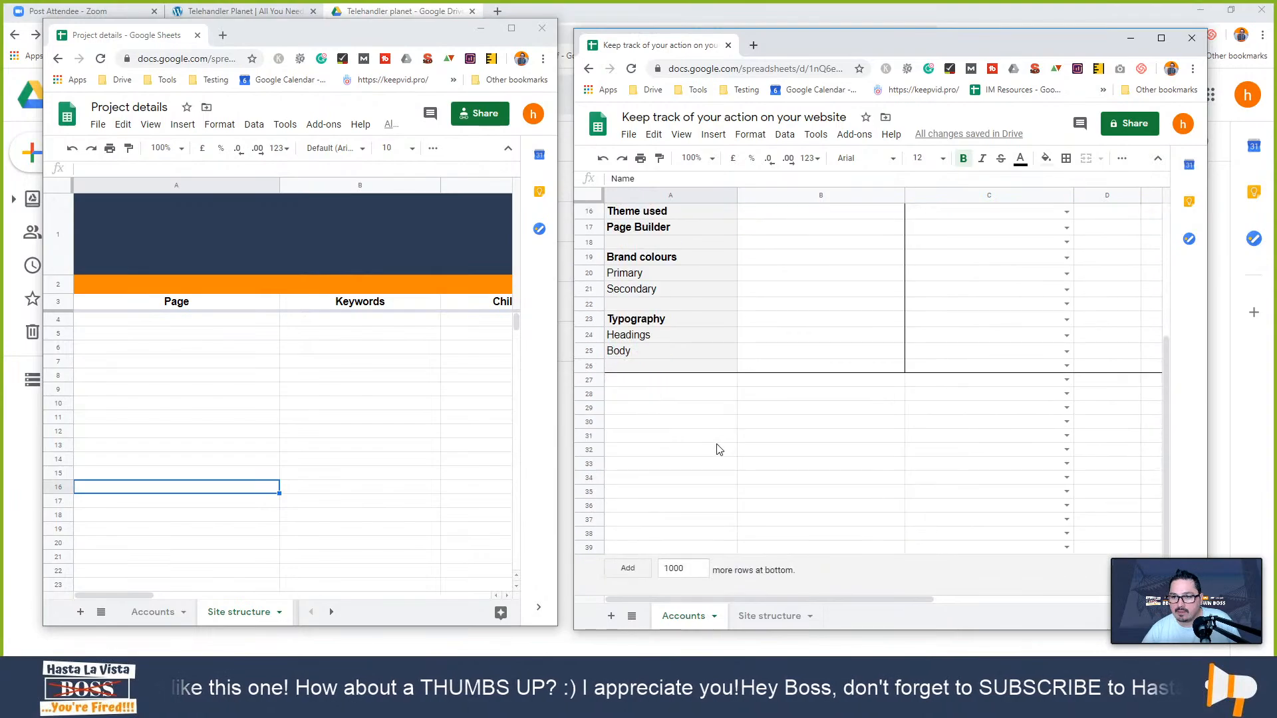
{"action": "scroll", "coordinate": [719, 439], "scroll_direction": "up", "scroll_amount": 5}
- Maximize the spreadsheet and freeze Accounts rows 1–4 with Freeze up to row 4
{"action": "key", "text": "super+Up"}
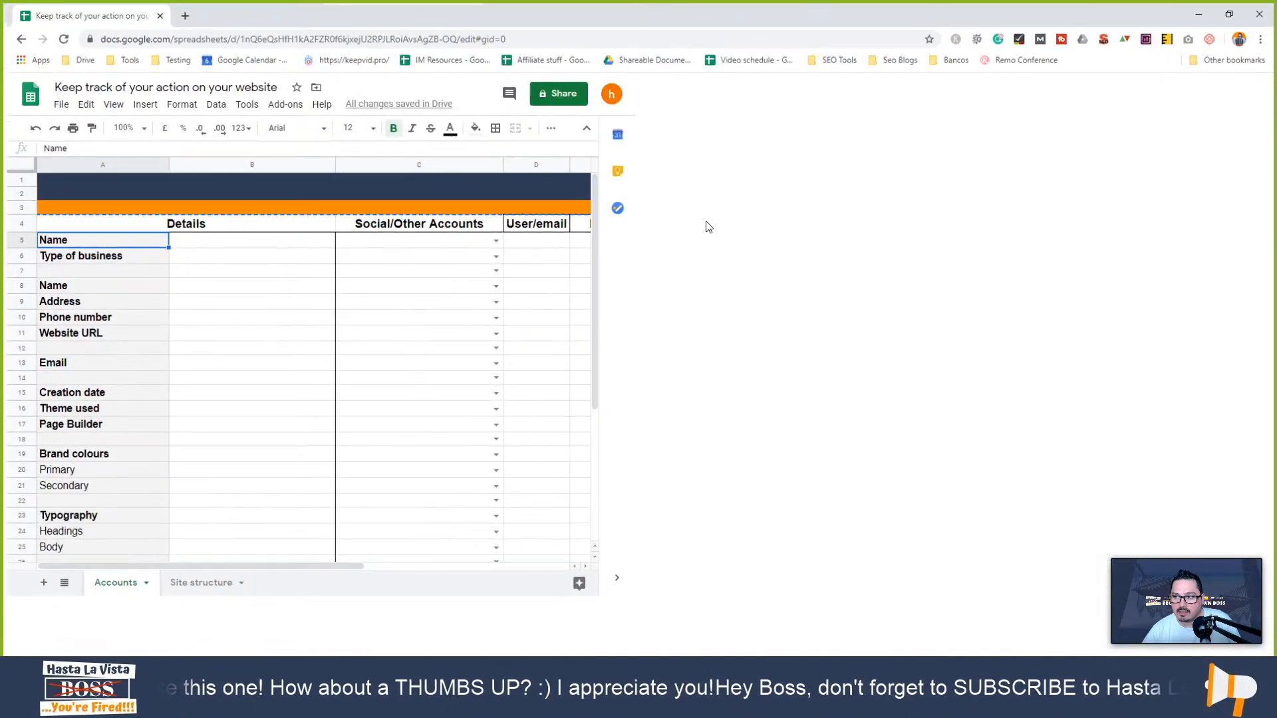
{"action": "left_click", "coordinate": [559, 283]}
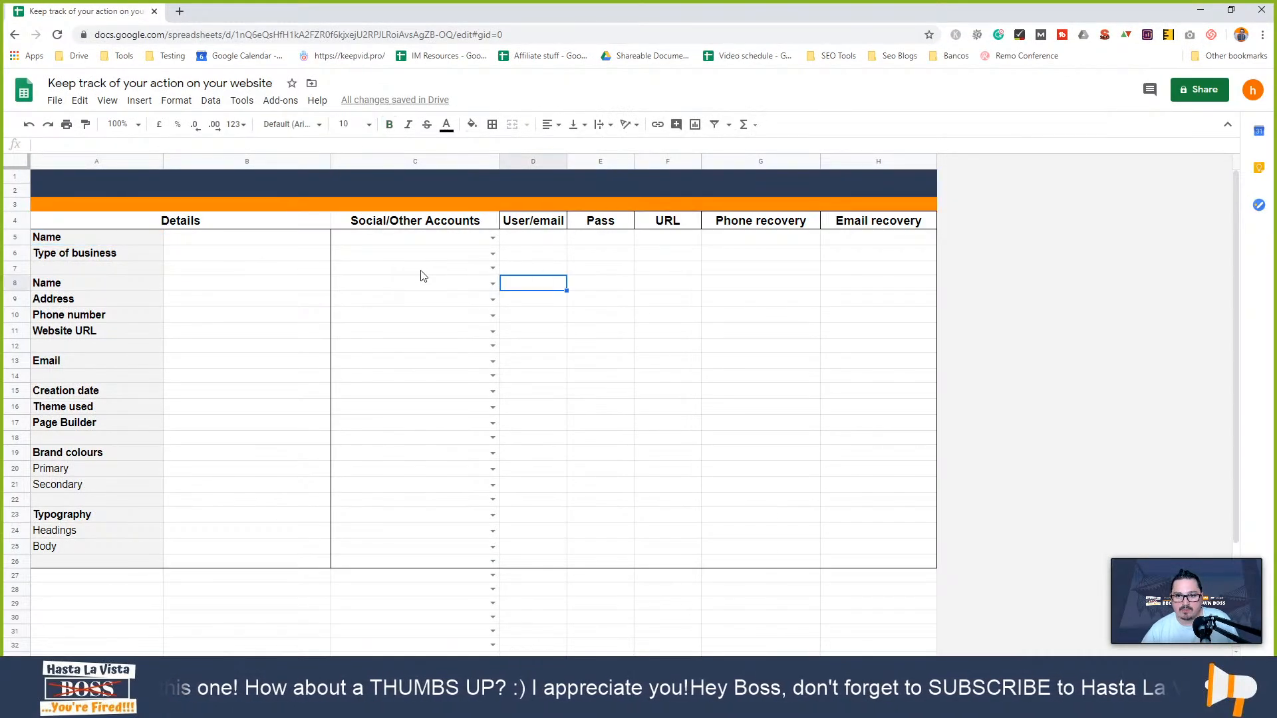
{"action": "left_click", "coordinate": [17, 221]}
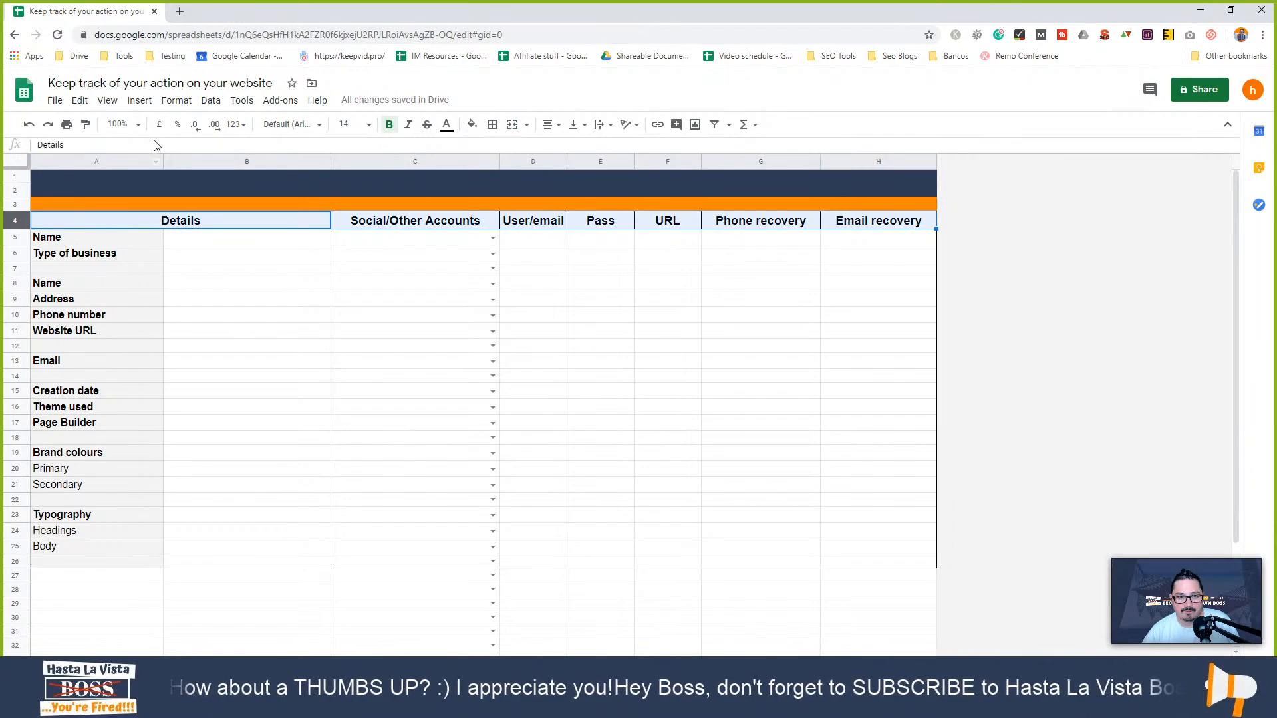
{"action": "left_click", "coordinate": [107, 100]}
{"action": "mouse_move", "coordinate": [108, 127]}
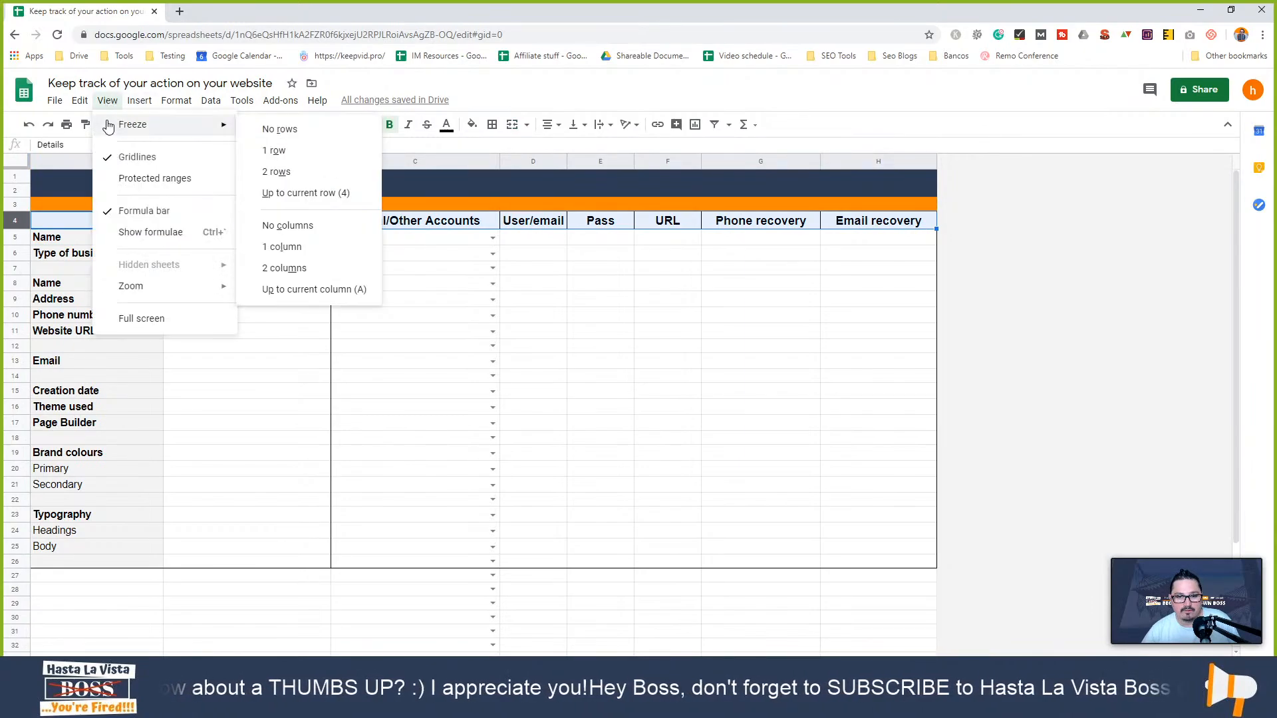
{"action": "left_click", "coordinate": [316, 194]}
- Scroll the Accounts sheet to confirm the banner and header rows stay fixed
{"action": "scroll", "coordinate": [272, 357], "scroll_direction": "down", "scroll_amount": 3}
{"action": "scroll", "coordinate": [269, 356], "scroll_direction": "up", "scroll_amount": 3}
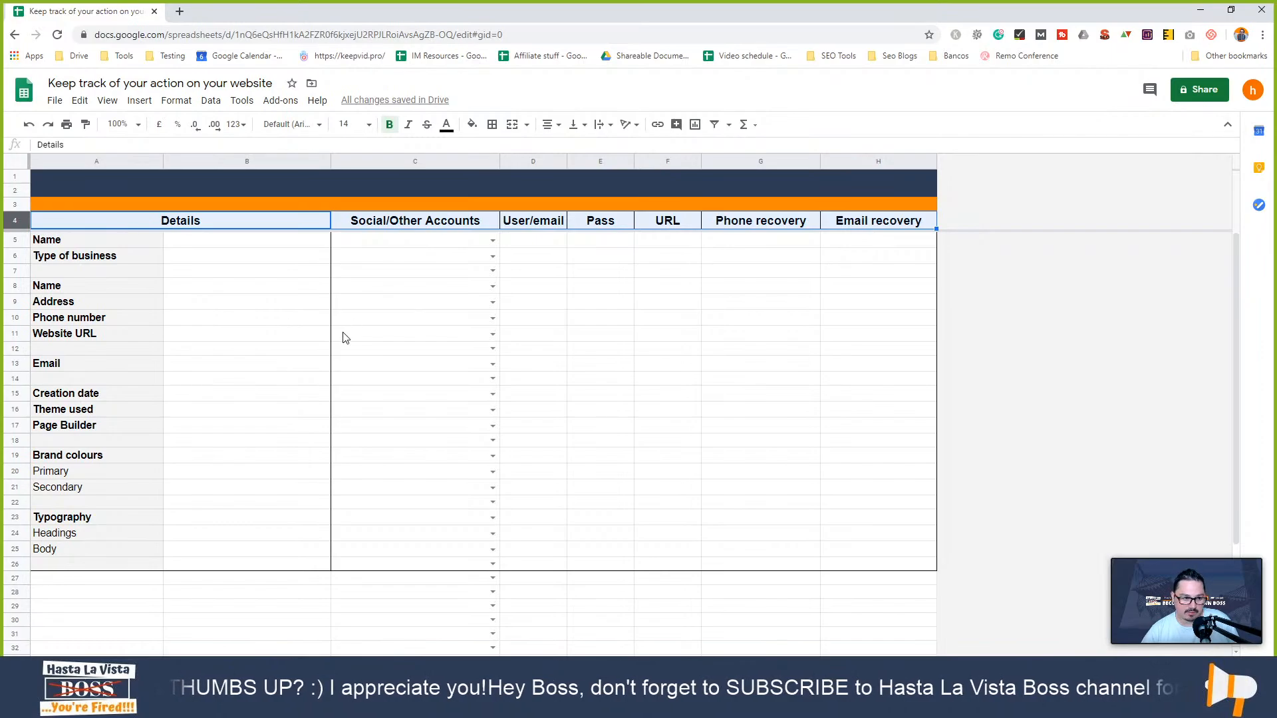
{"action": "scroll", "coordinate": [346, 338], "scroll_direction": "down", "scroll_amount": 3}
{"action": "scroll", "coordinate": [285, 396], "scroll_direction": "up", "scroll_amount": 3}
{"action": "scroll", "coordinate": [274, 396], "scroll_direction": "down", "scroll_amount": 1}
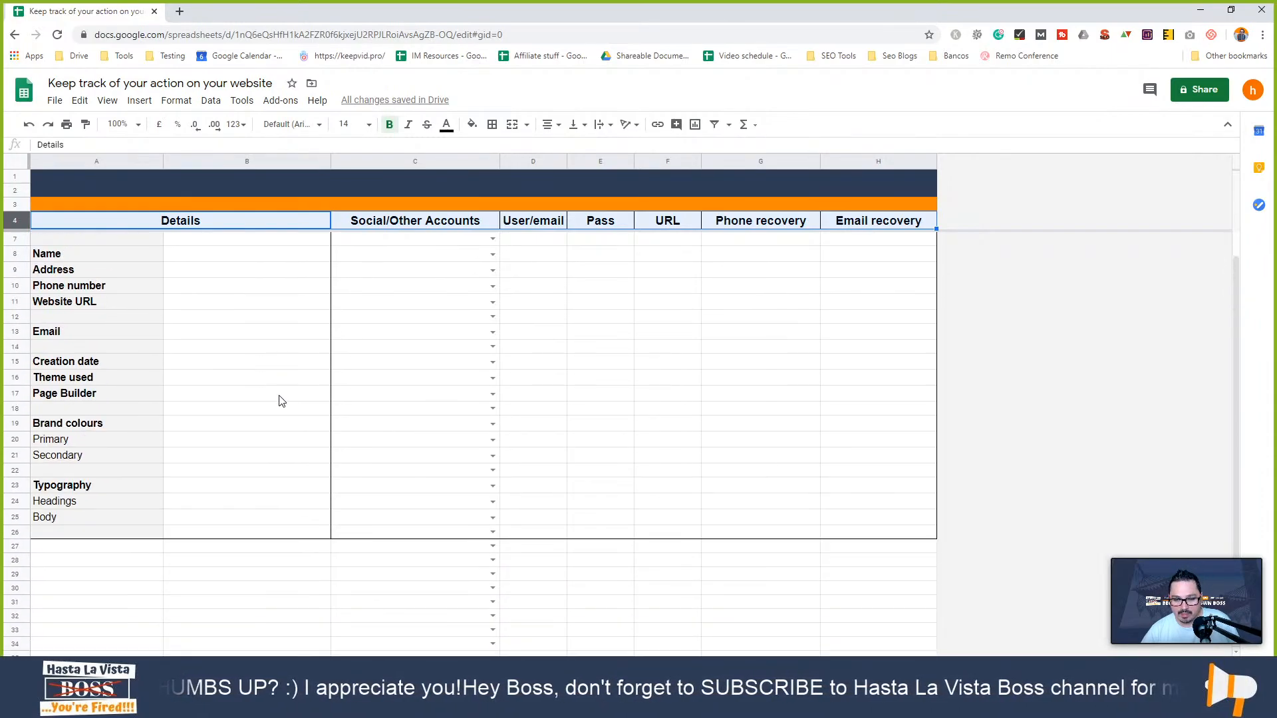
{"action": "scroll", "coordinate": [273, 399], "scroll_direction": "down", "scroll_amount": 2}
{"action": "scroll", "coordinate": [270, 399], "scroll_direction": "up", "scroll_amount": 3}
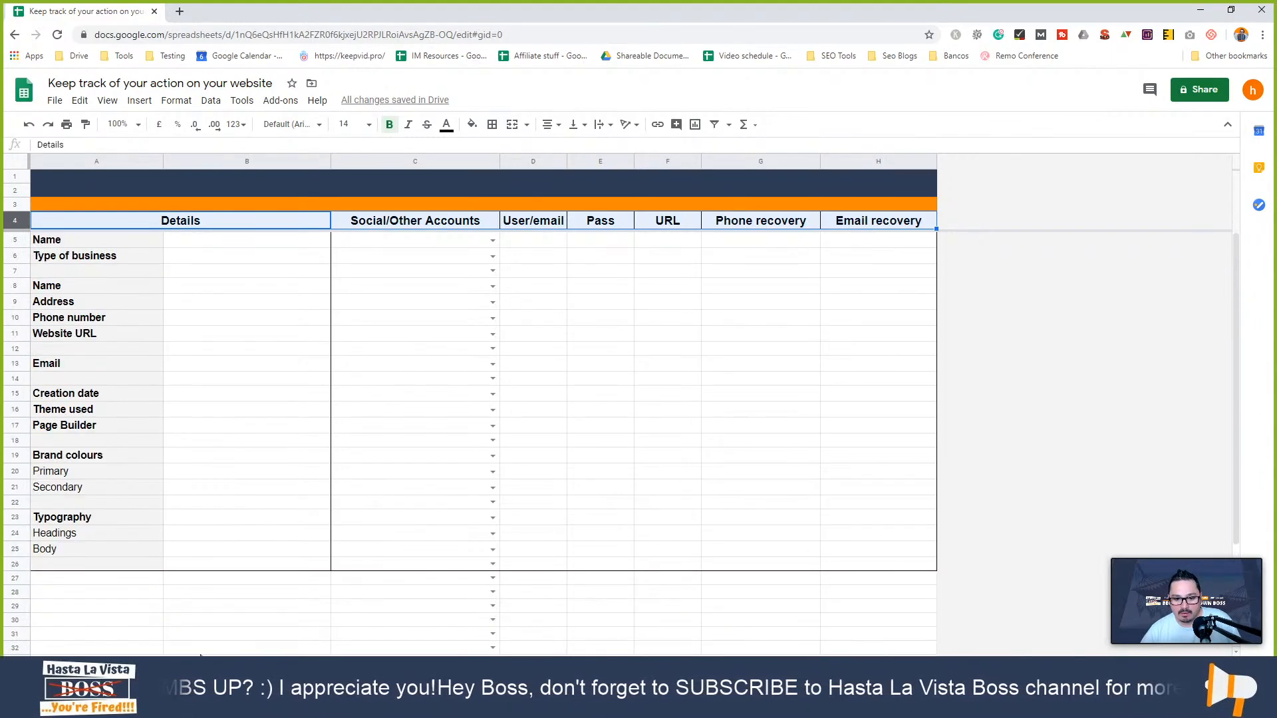
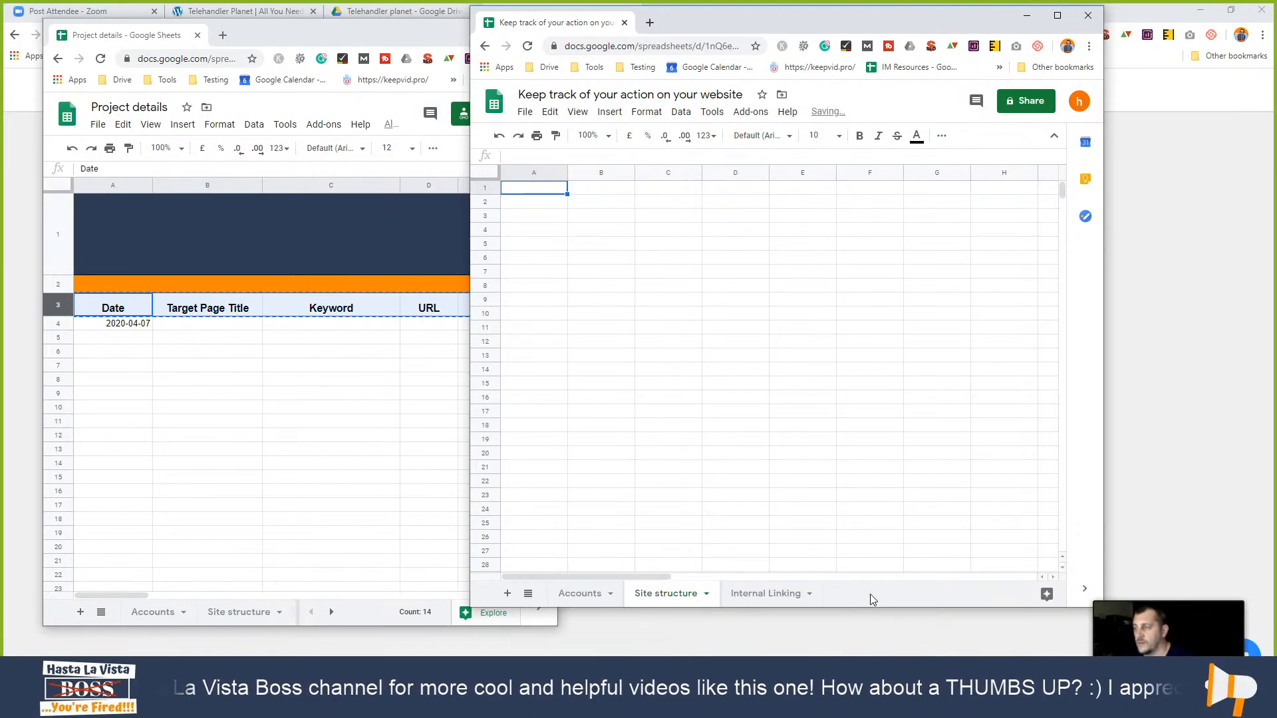
- Add a new blank sheet and move the Internal Linking tab ahead of it
{"action": "left_click", "coordinate": [506, 594]}
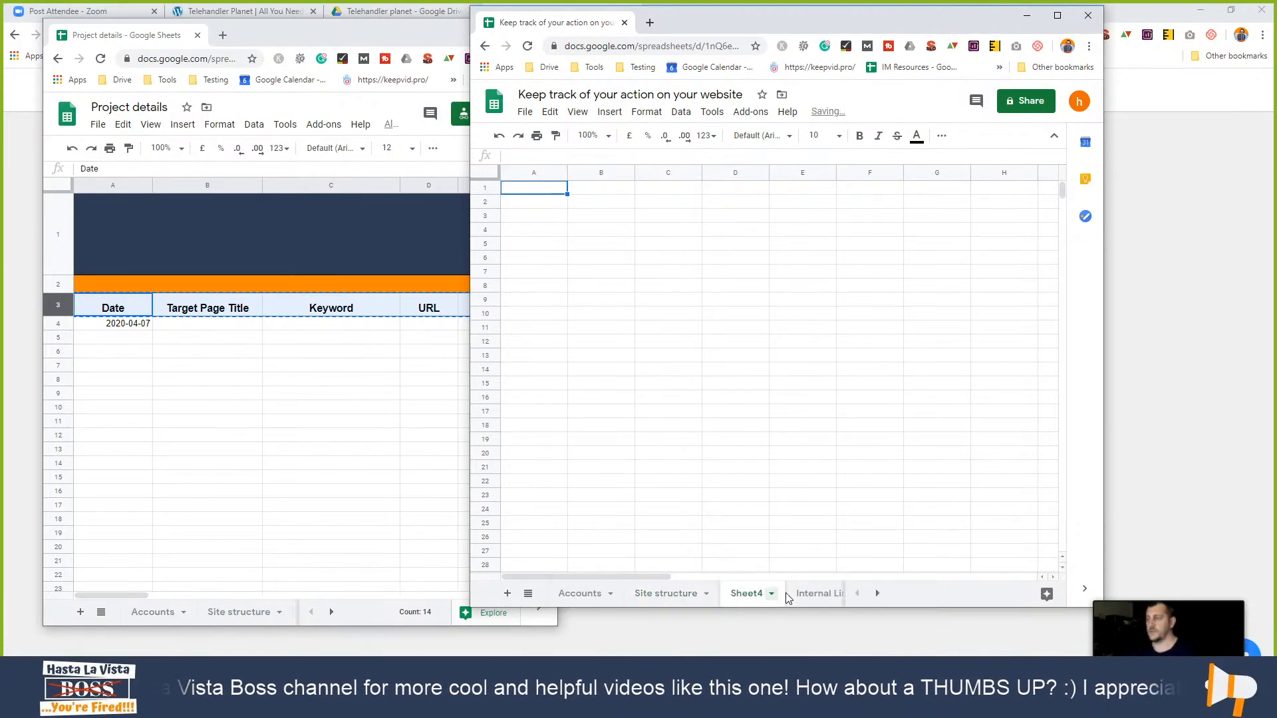
{"action": "double_click", "coordinate": [746, 594]}
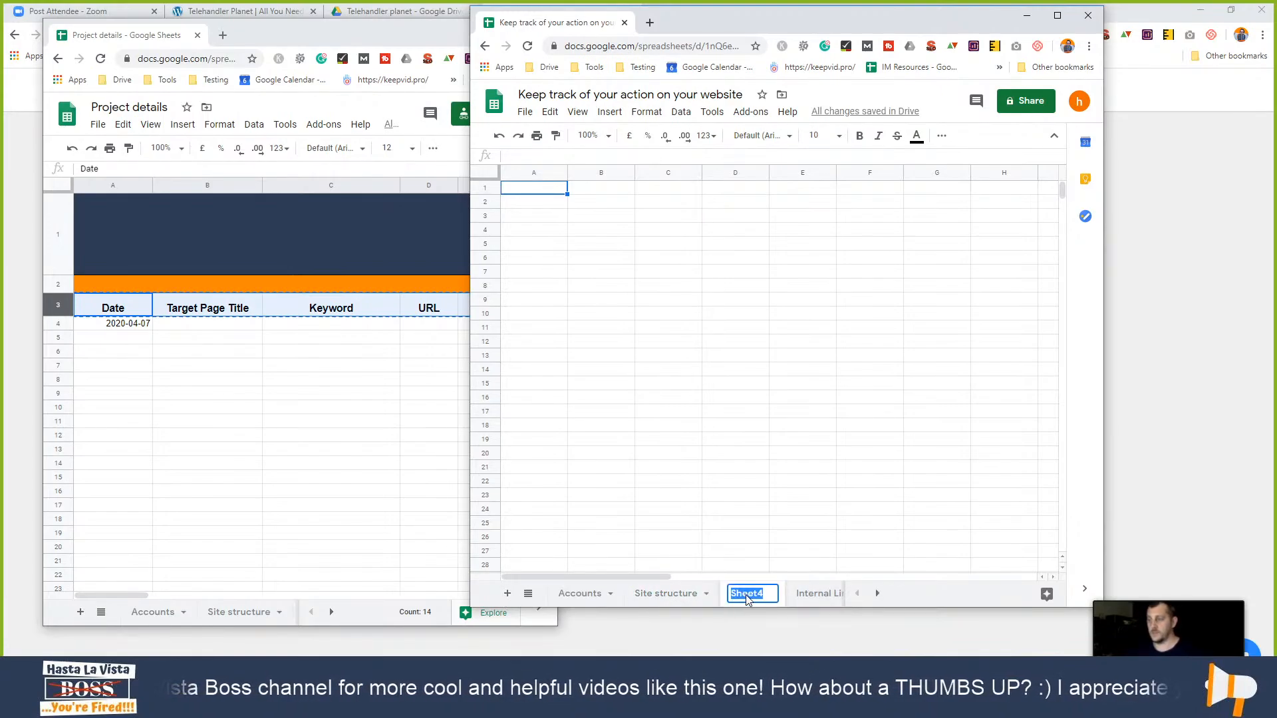
{"action": "left_click", "coordinate": [914, 598]}
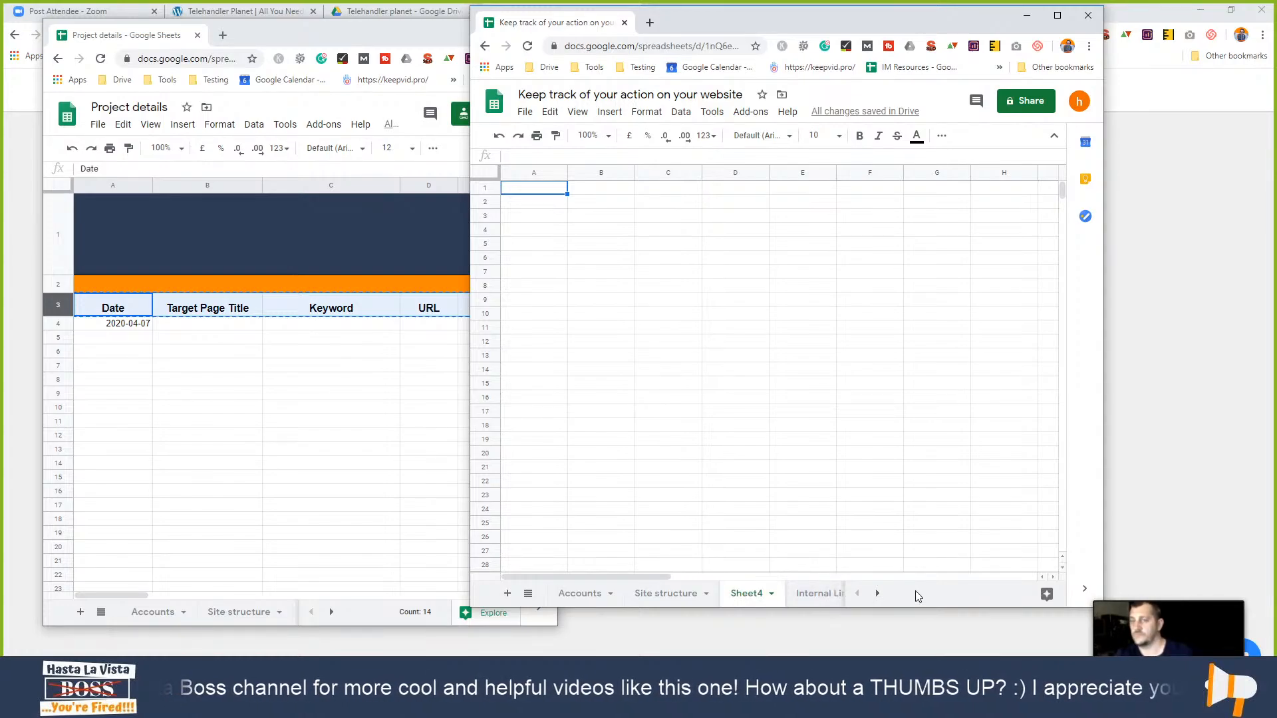
{"action": "left_click_drag", "start_coordinate": [822, 598], "coordinate": [777, 596]}
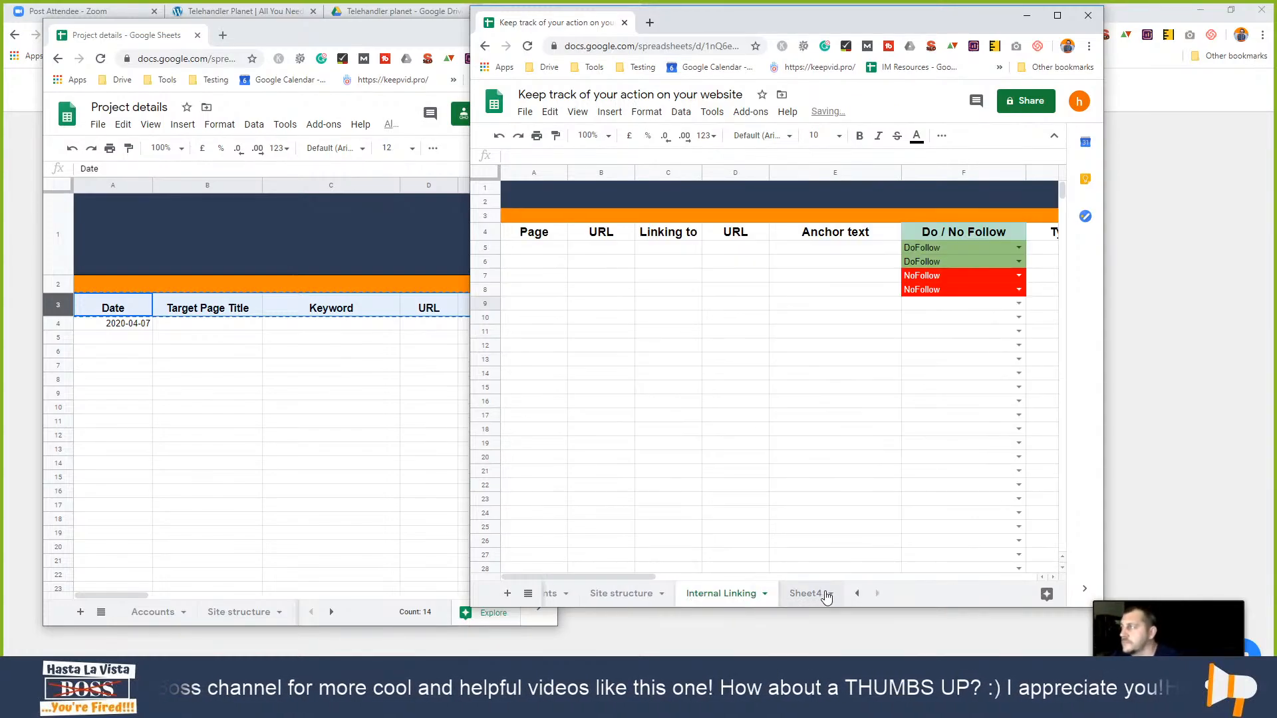
- Rename the new Sheet4 tab to 'Backlink'
{"action": "left_click", "coordinate": [805, 596]}
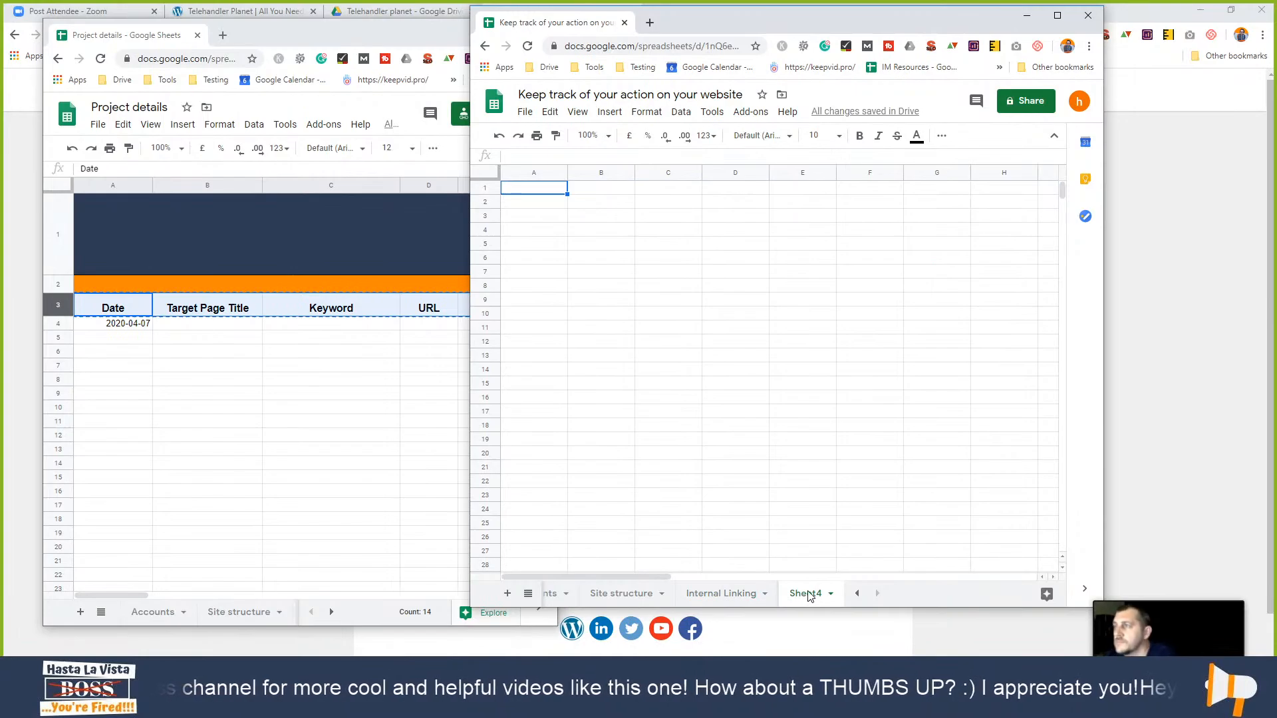
{"action": "double_click", "coordinate": [805, 594]}
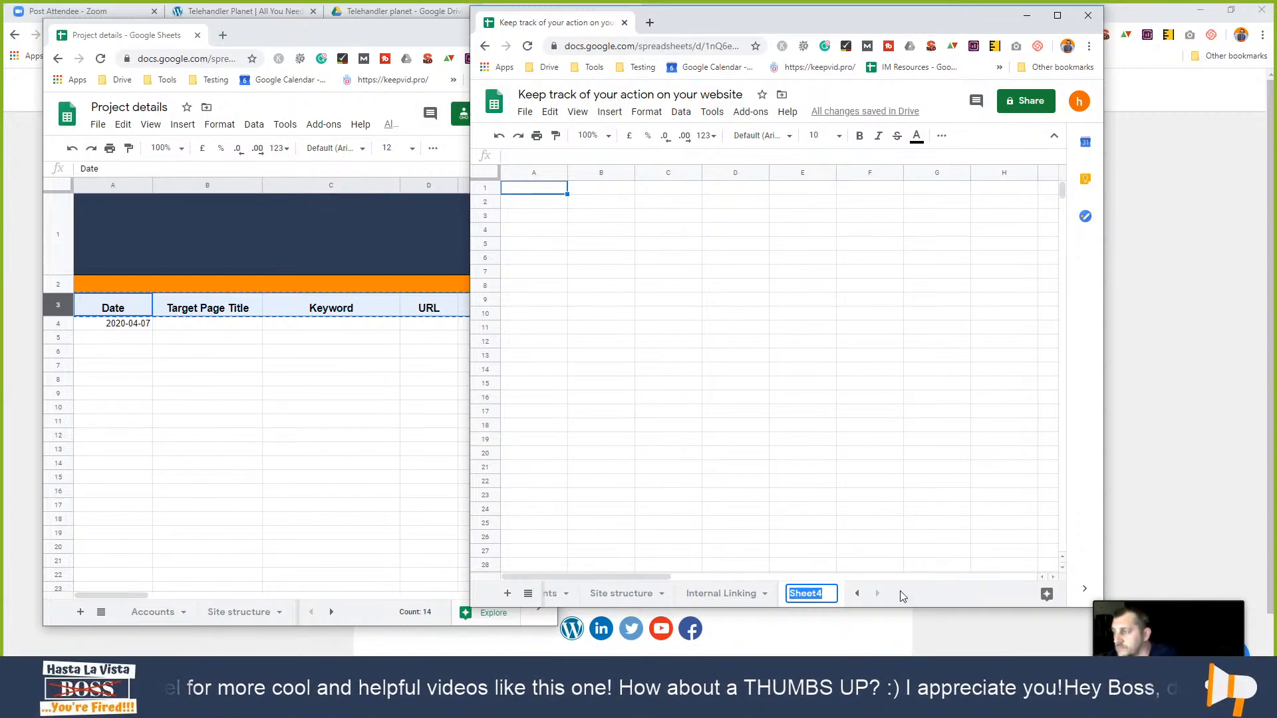
{"action": "type", "text": "Backlink"}
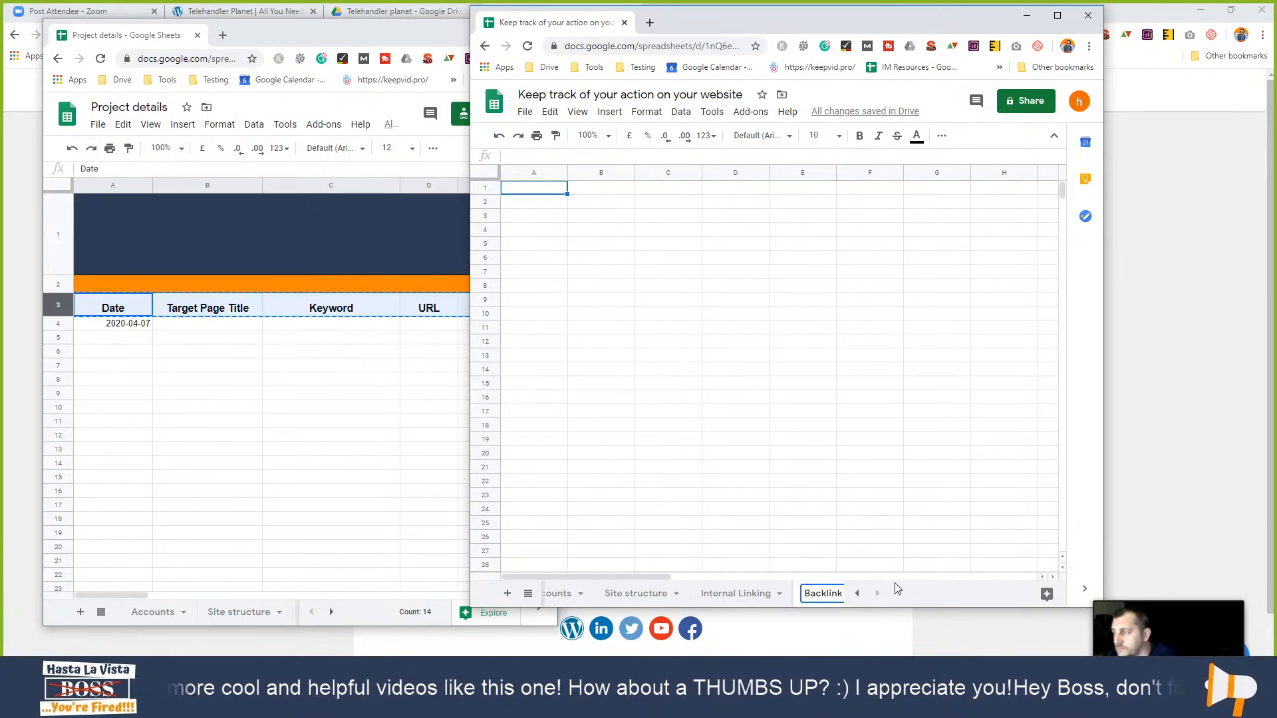
- Confirm the Backlink name and paste the copied column headers into row 3
{"action": "left_click", "coordinate": [717, 245]}
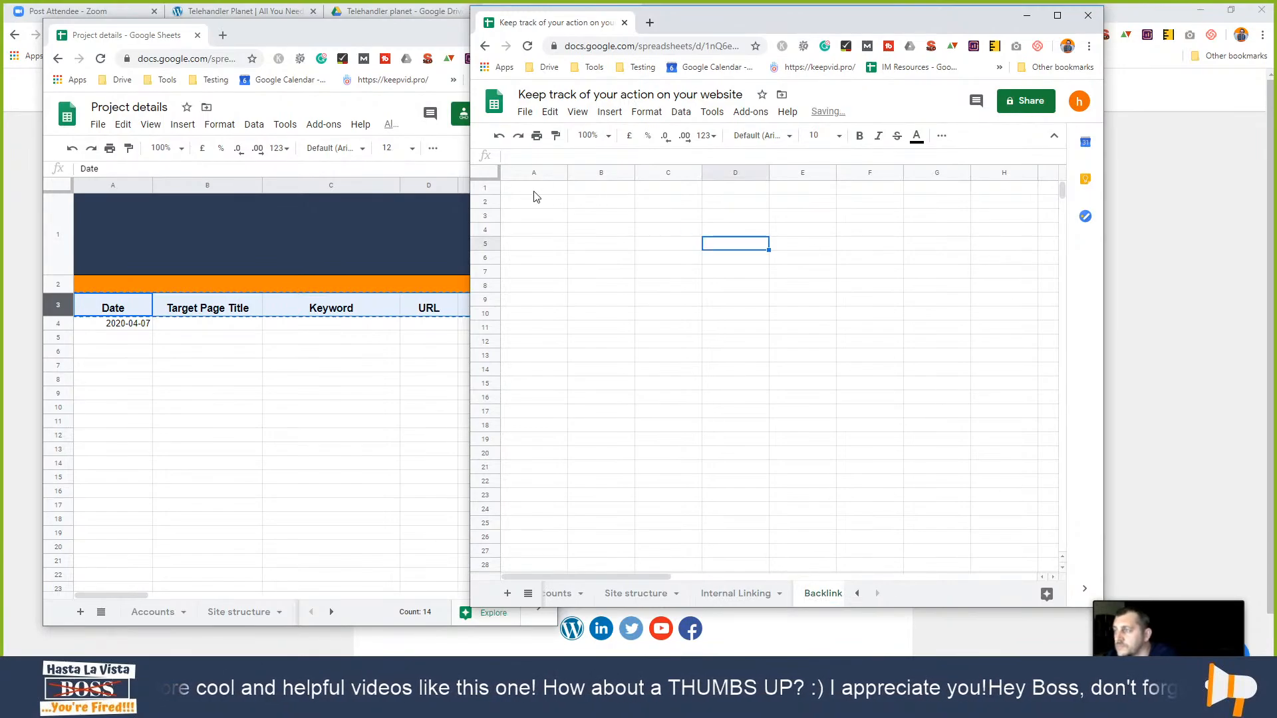
{"action": "left_click", "coordinate": [752, 593]}
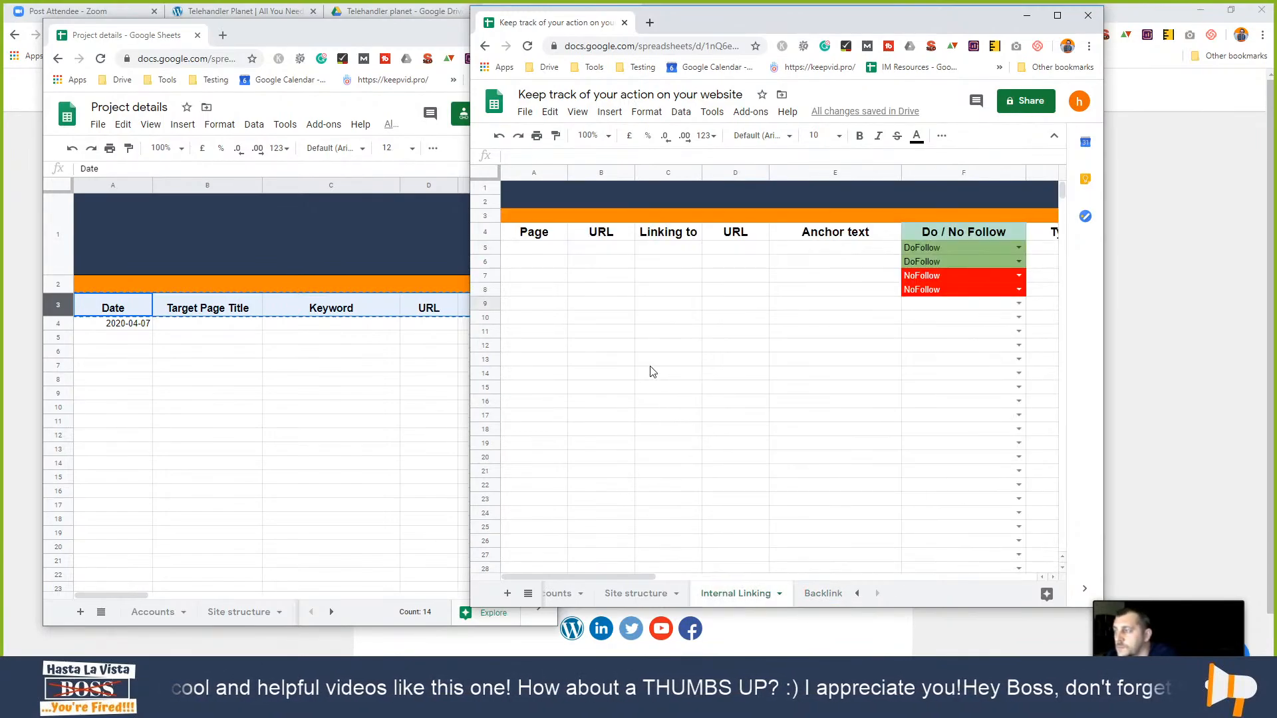
{"action": "left_click", "coordinate": [814, 594]}
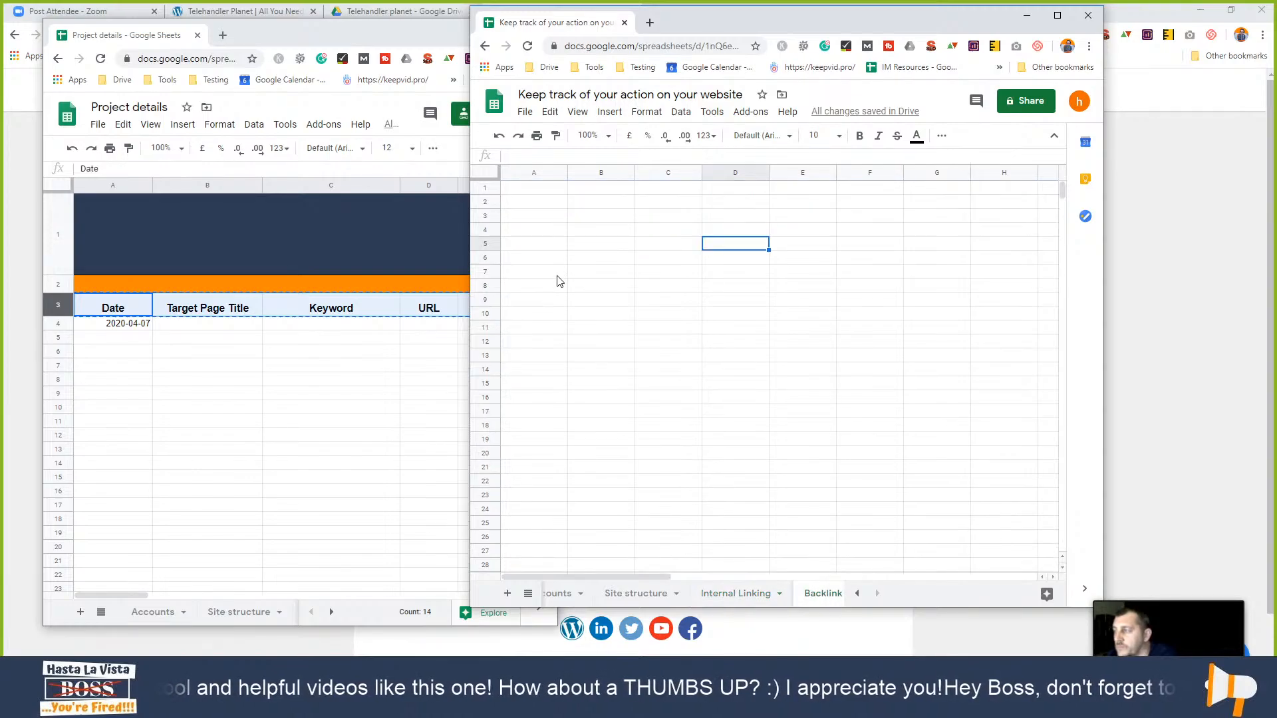
{"action": "left_click", "coordinate": [485, 202]}
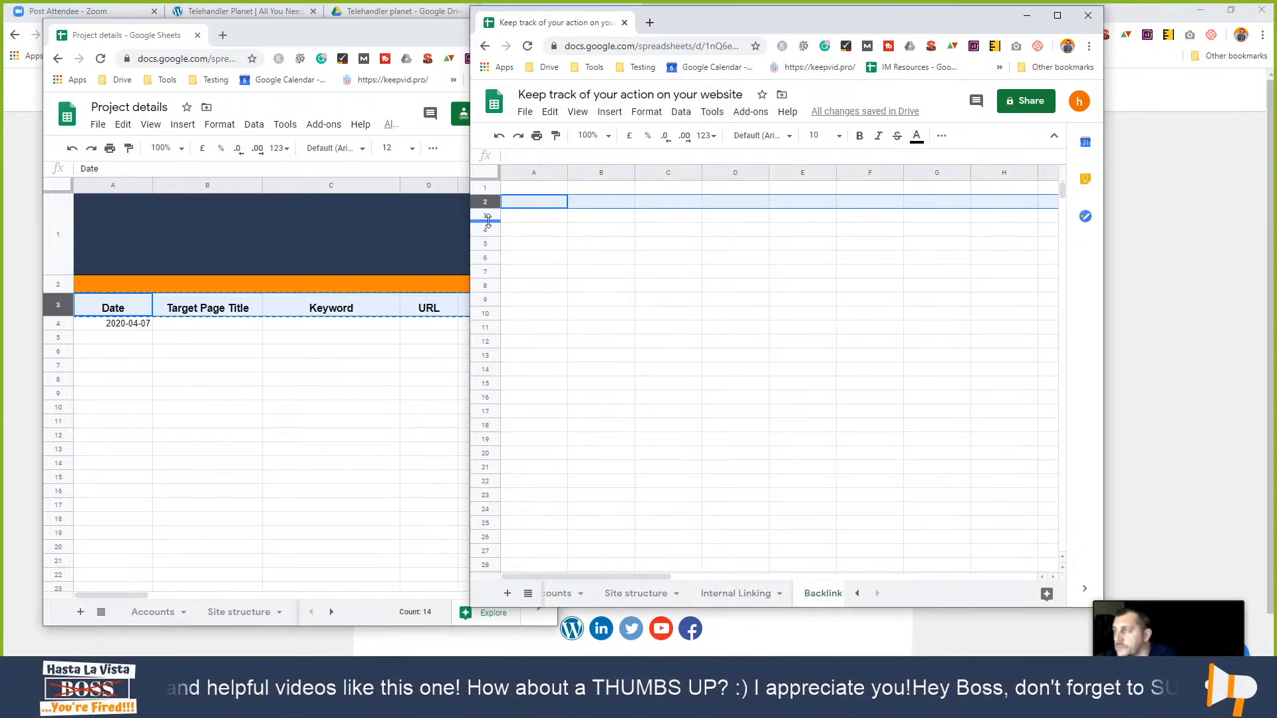
{"action": "left_click", "coordinate": [487, 214]}
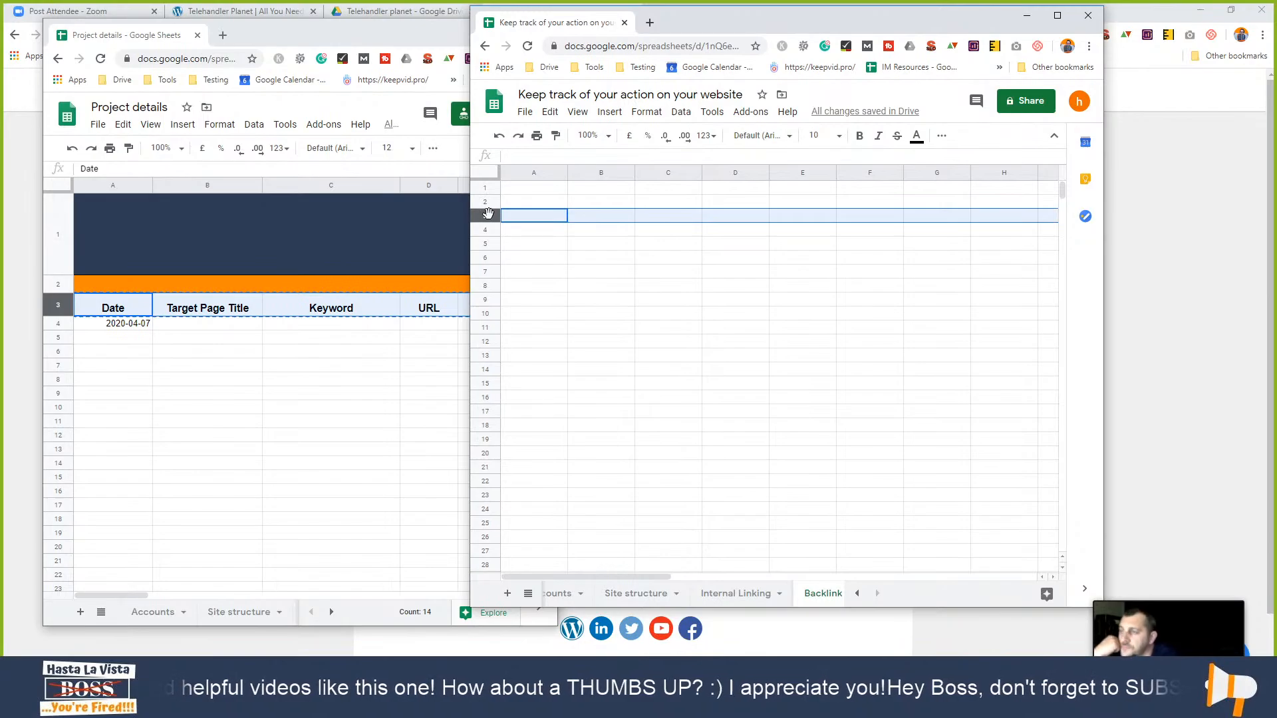
{"action": "key", "text": "ctrl+v"}
- Paste the Internal Linking banner rows into row 1, then undo because it overwrote the headers
{"action": "left_click", "coordinate": [740, 599]}
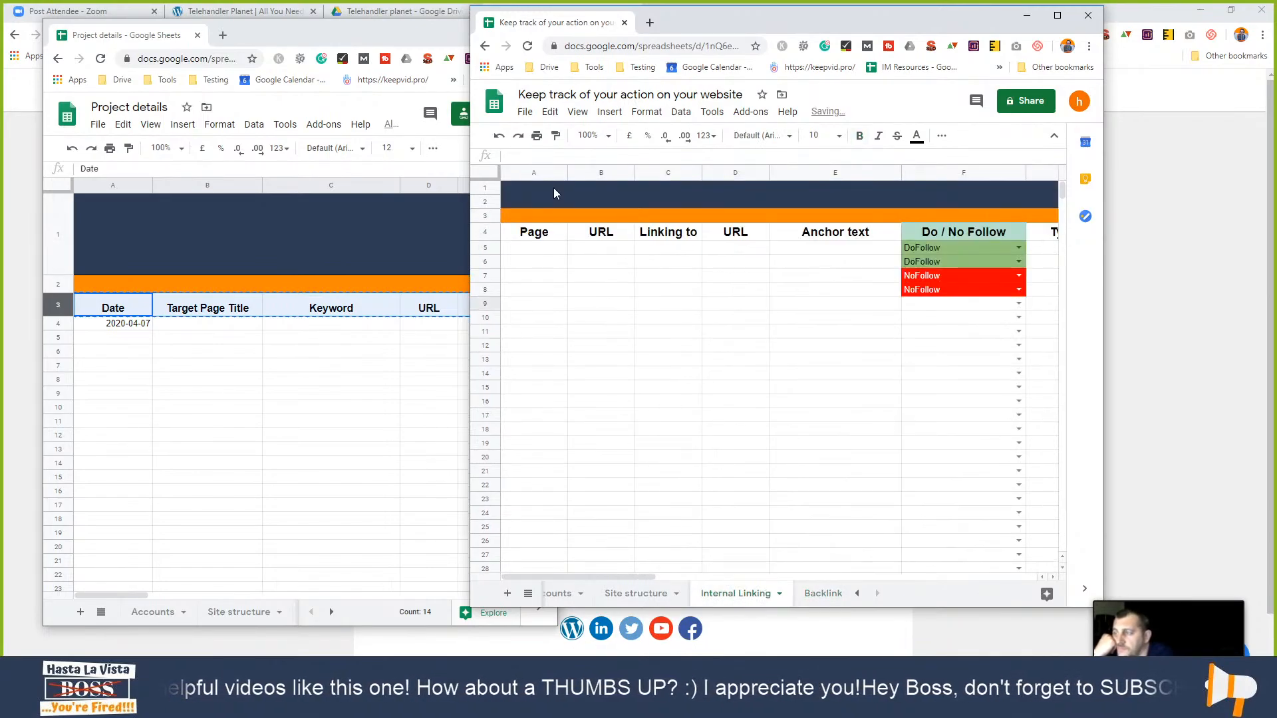
{"action": "left_click", "coordinate": [486, 215]}
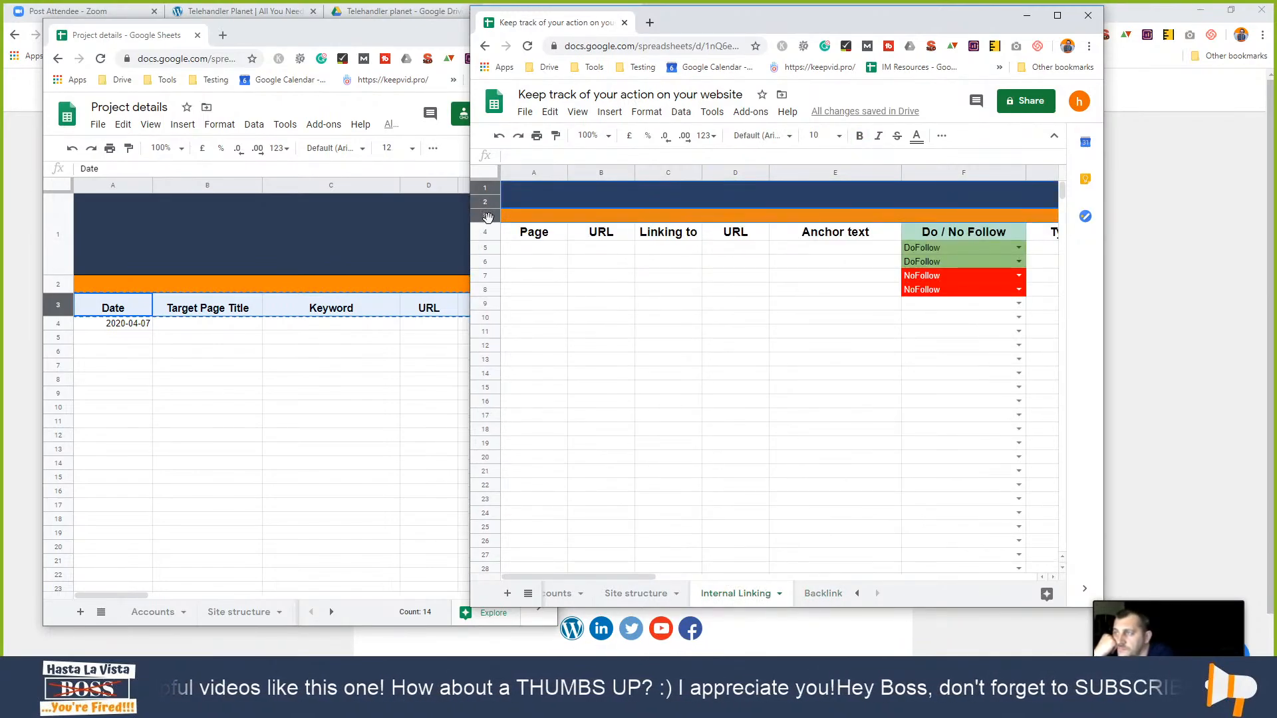
{"action": "left_click", "coordinate": [814, 598]}
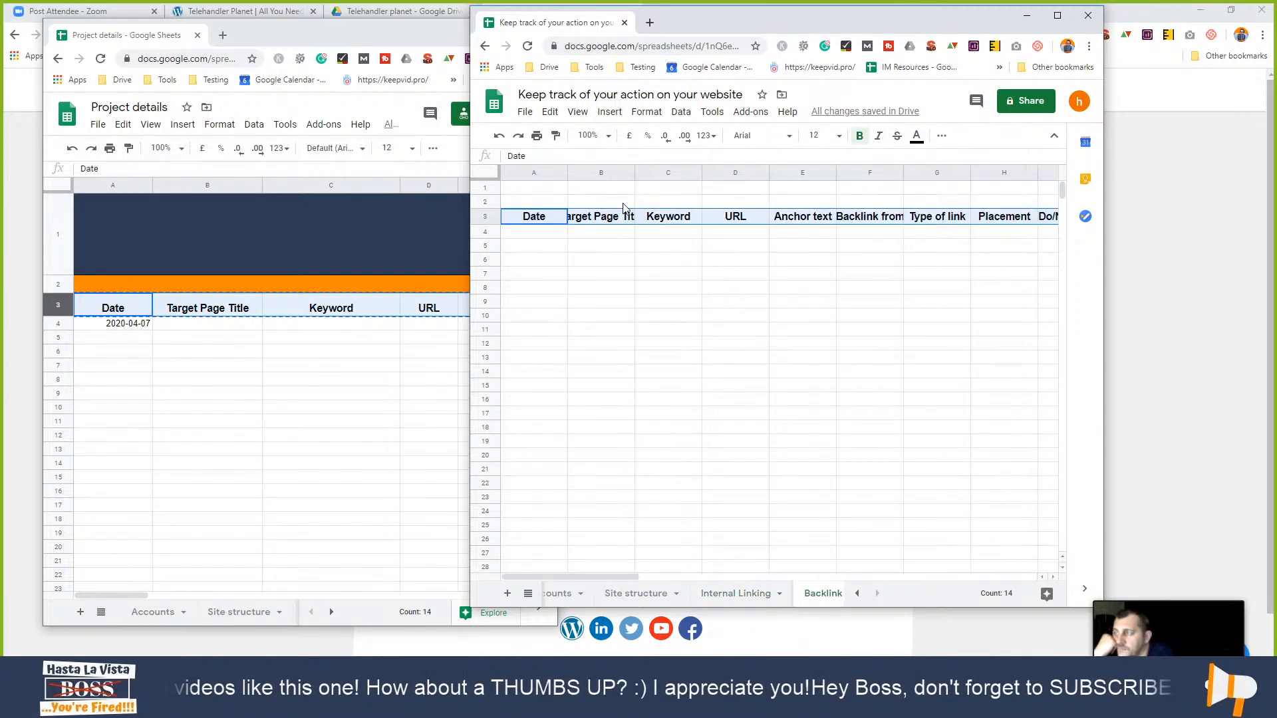
{"action": "left_click", "coordinate": [488, 187]}
{"action": "key", "text": "ctrl+v"}
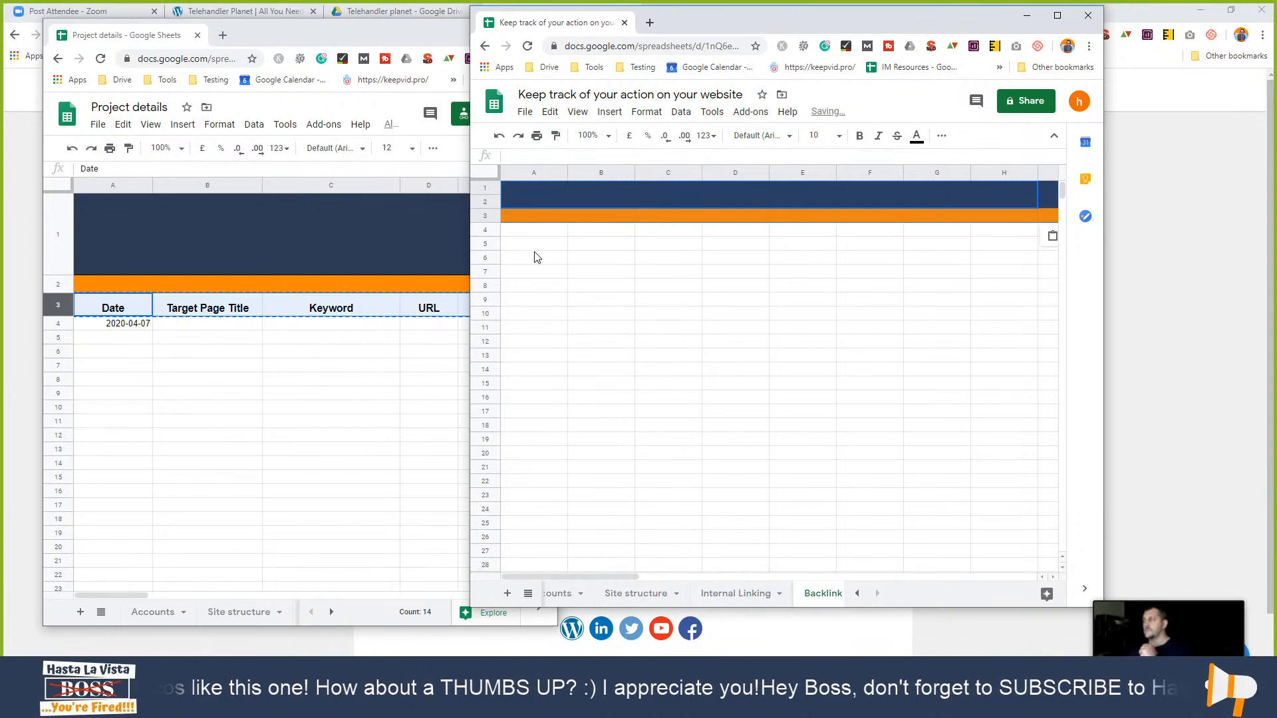
{"action": "key", "text": "ctrl+z"}
{"action": "left_click", "coordinate": [533, 235]}
- Insert a row above row 2 and paste the navy and orange banner into rows 1–3
{"action": "left_click", "coordinate": [492, 202]}
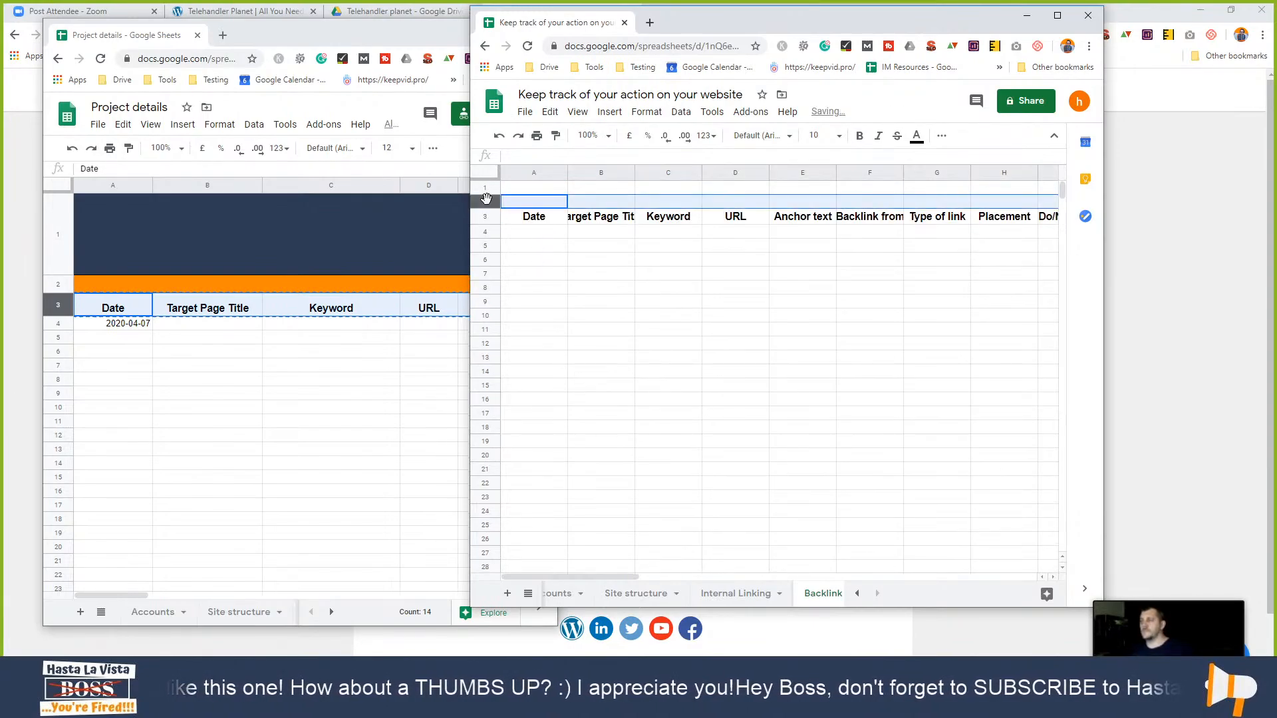
{"action": "right_click", "coordinate": [493, 201]}
{"action": "left_click", "coordinate": [536, 303]}
{"action": "left_click", "coordinate": [495, 188]}
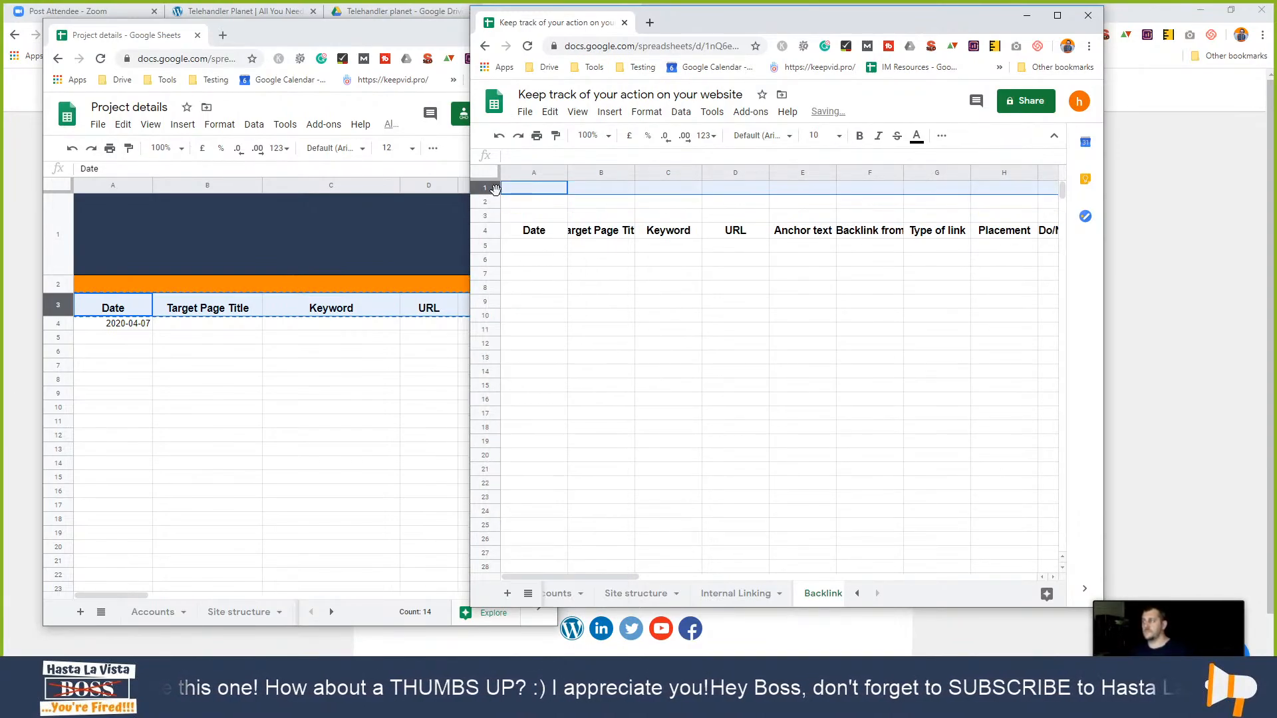
{"action": "key", "text": "ctrl+v"}
{"action": "left_click", "coordinate": [756, 317]}
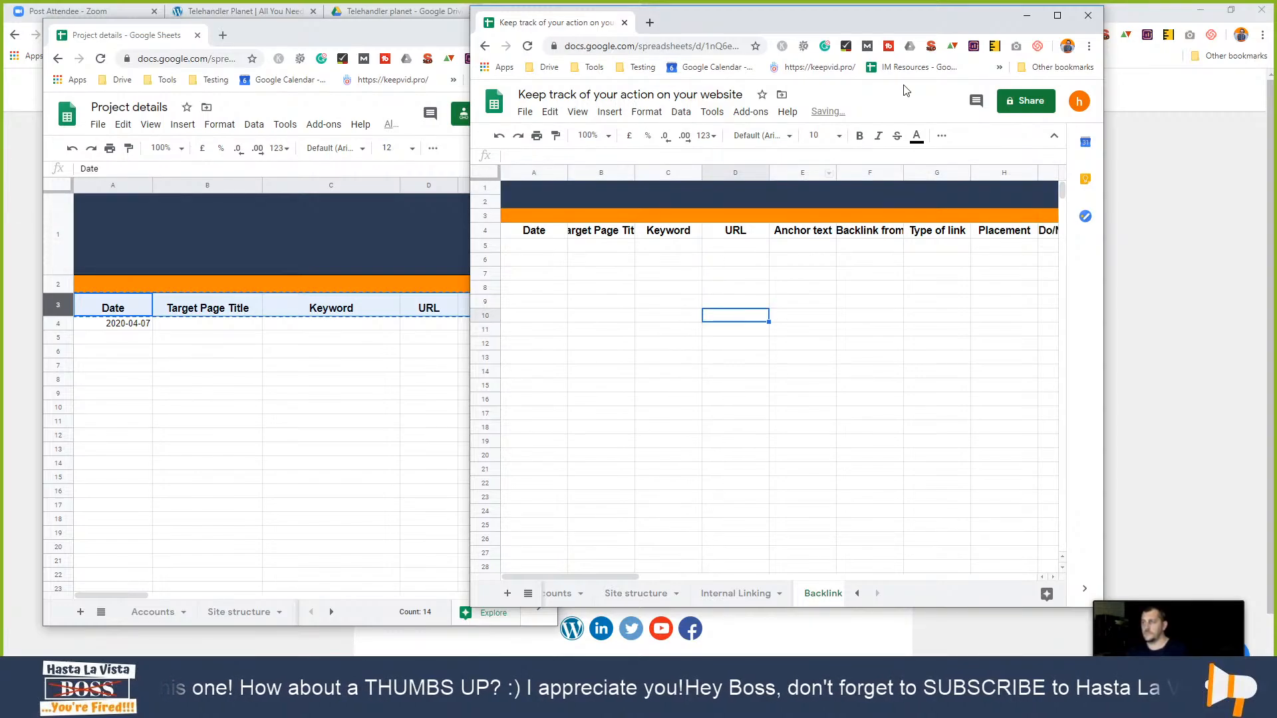
{"action": "left_click", "coordinate": [1057, 15]}
- Widen columns A, F, I, Placement and Type of link so their headers fit
{"action": "left_click", "coordinate": [589, 241]}
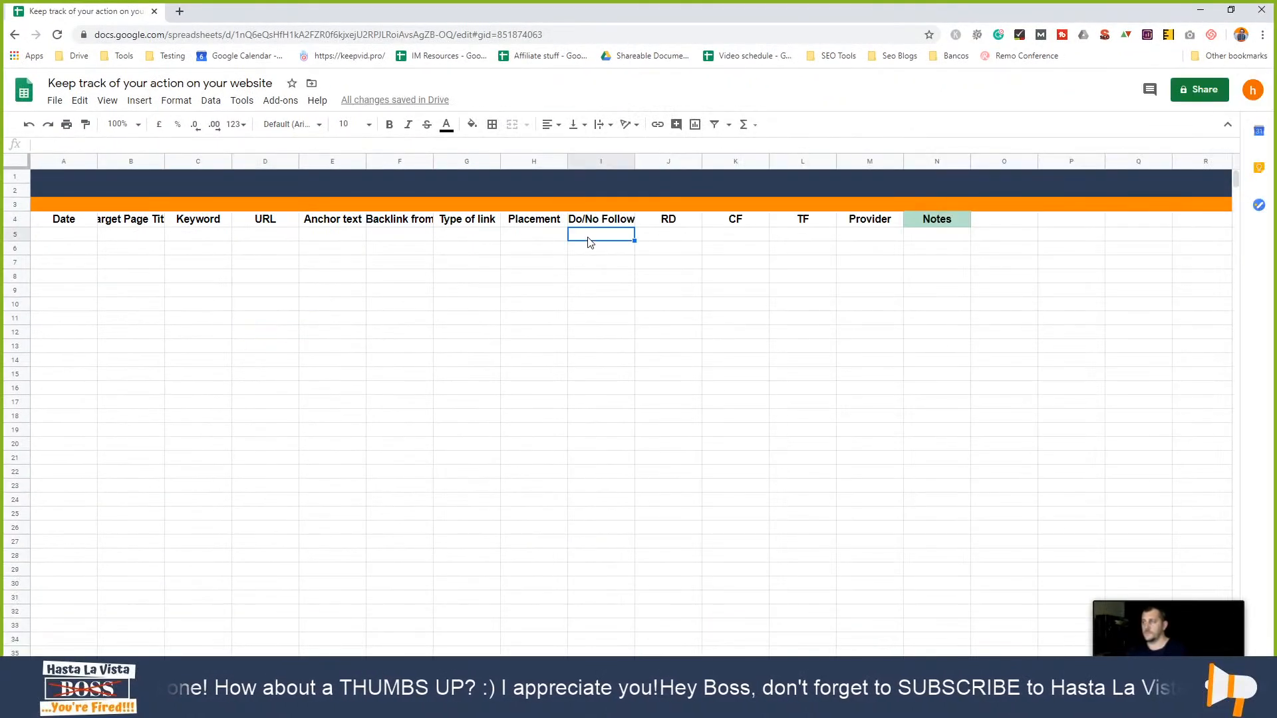
{"action": "left_click_drag", "start_coordinate": [95, 159], "coordinate": [240, 160]}
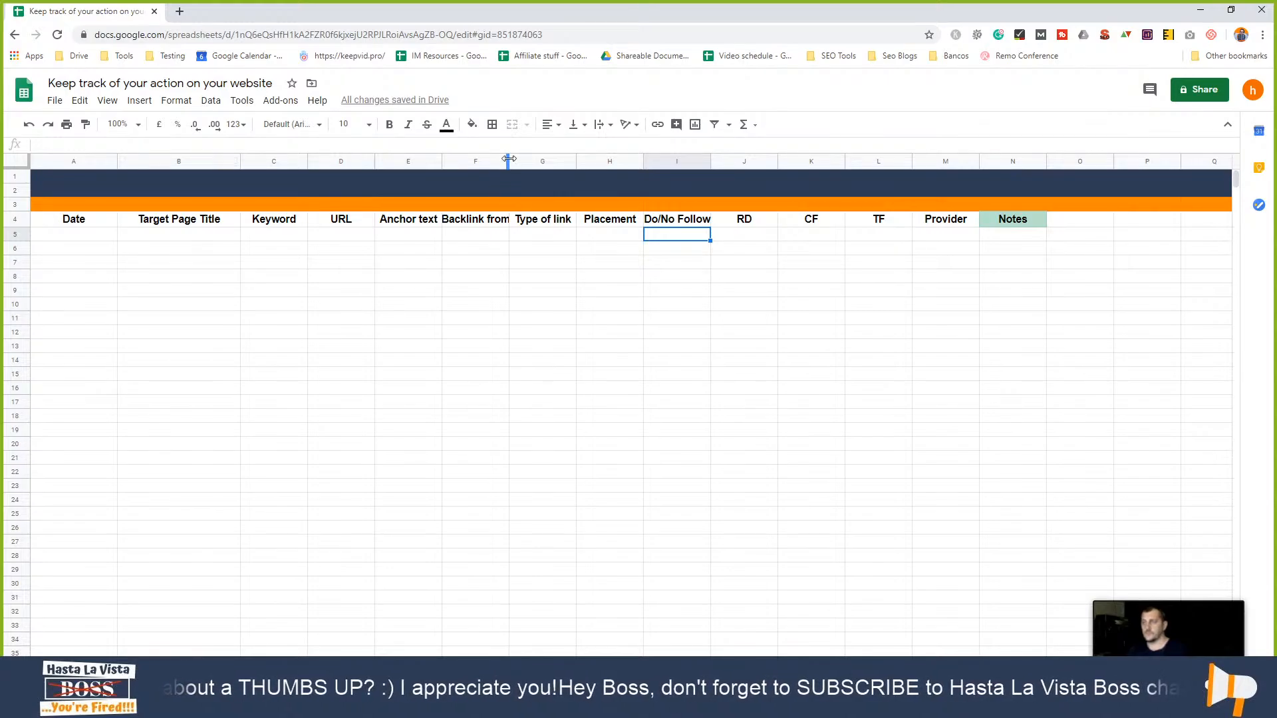
{"action": "left_click_drag", "start_coordinate": [509, 158], "coordinate": [535, 160]}
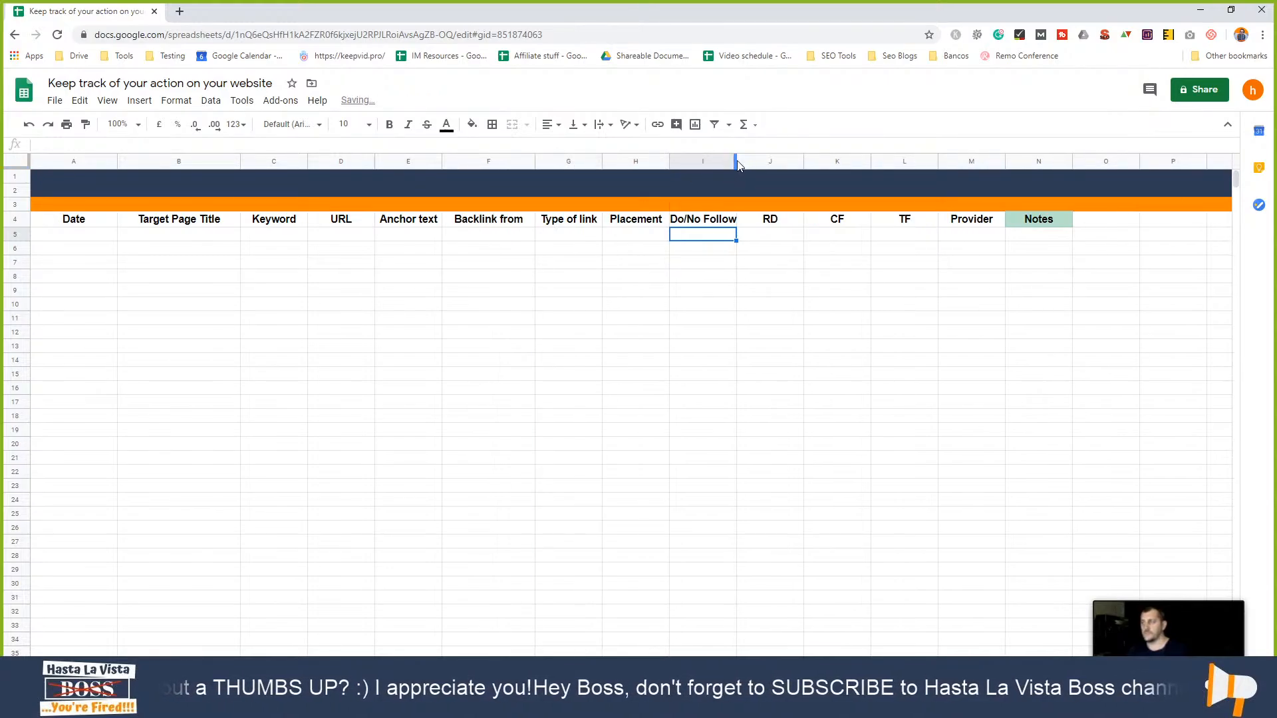
{"action": "left_click_drag", "start_coordinate": [736, 159], "coordinate": [767, 159]}
{"action": "left_click", "coordinate": [632, 249]}
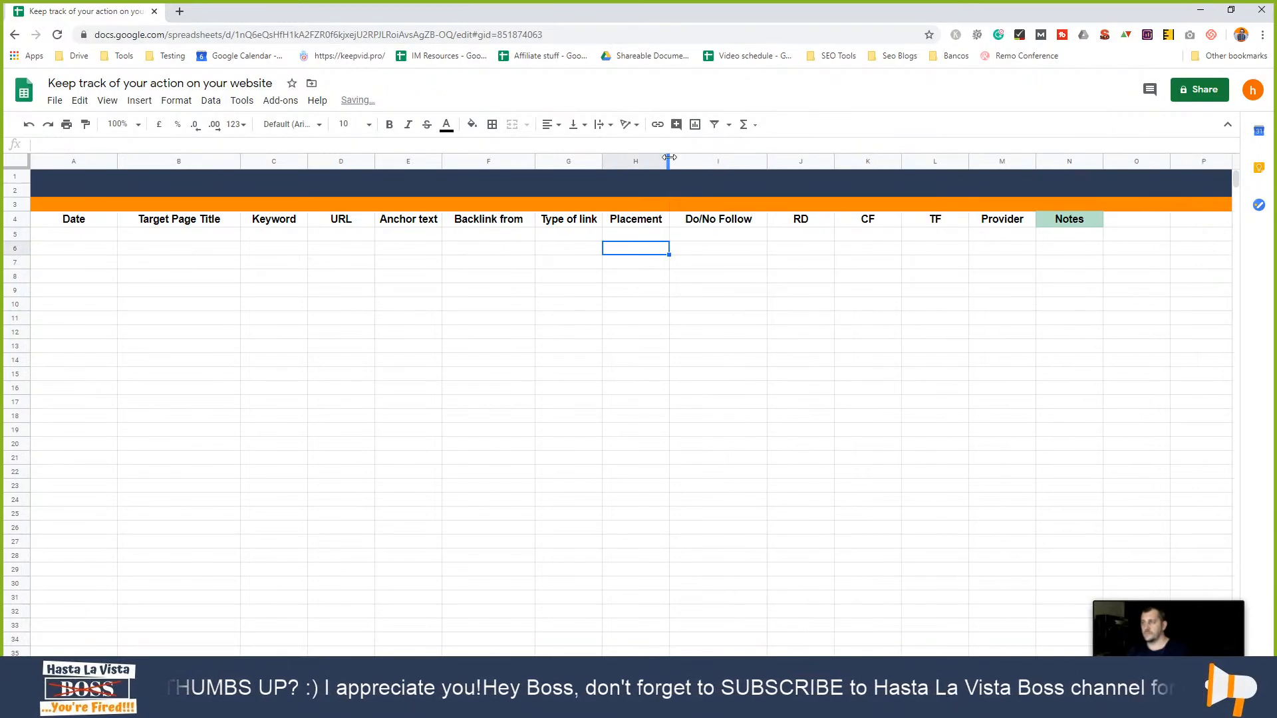
{"action": "left_click_drag", "start_coordinate": [669, 160], "coordinate": [697, 160]}
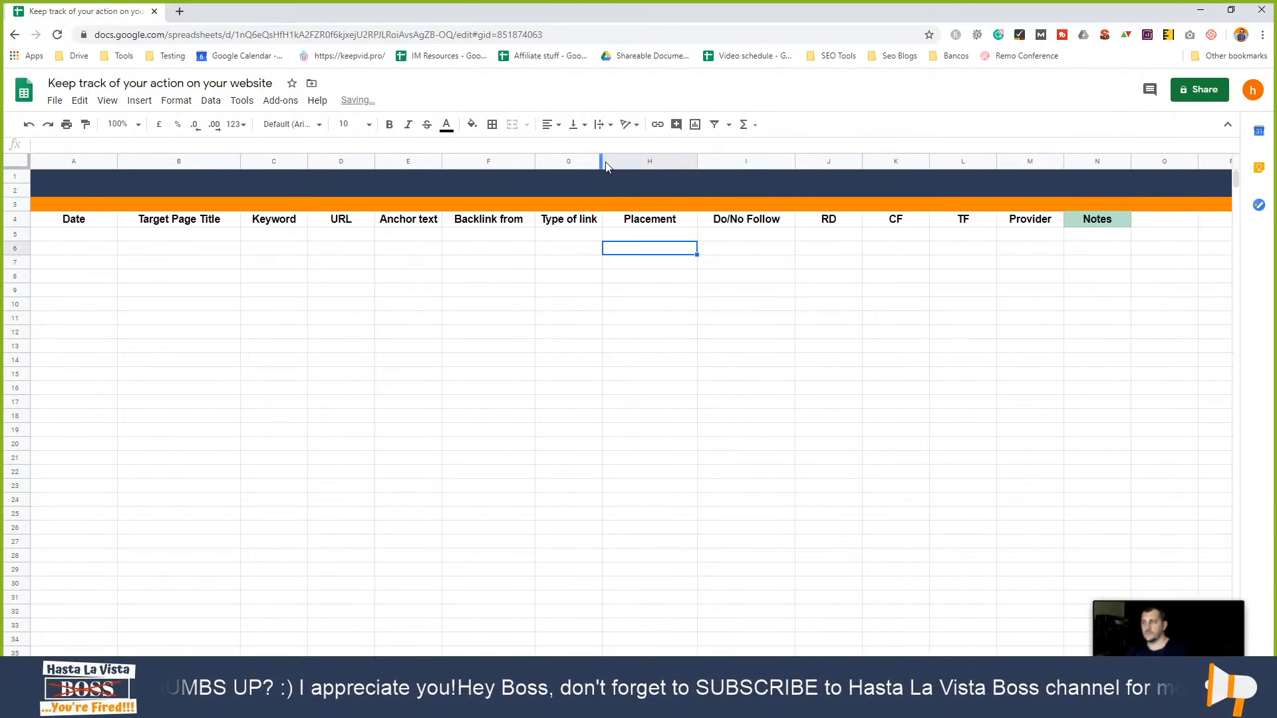
{"action": "left_click_drag", "start_coordinate": [602, 161], "coordinate": [642, 160]}
{"action": "left_click", "coordinate": [592, 279]}
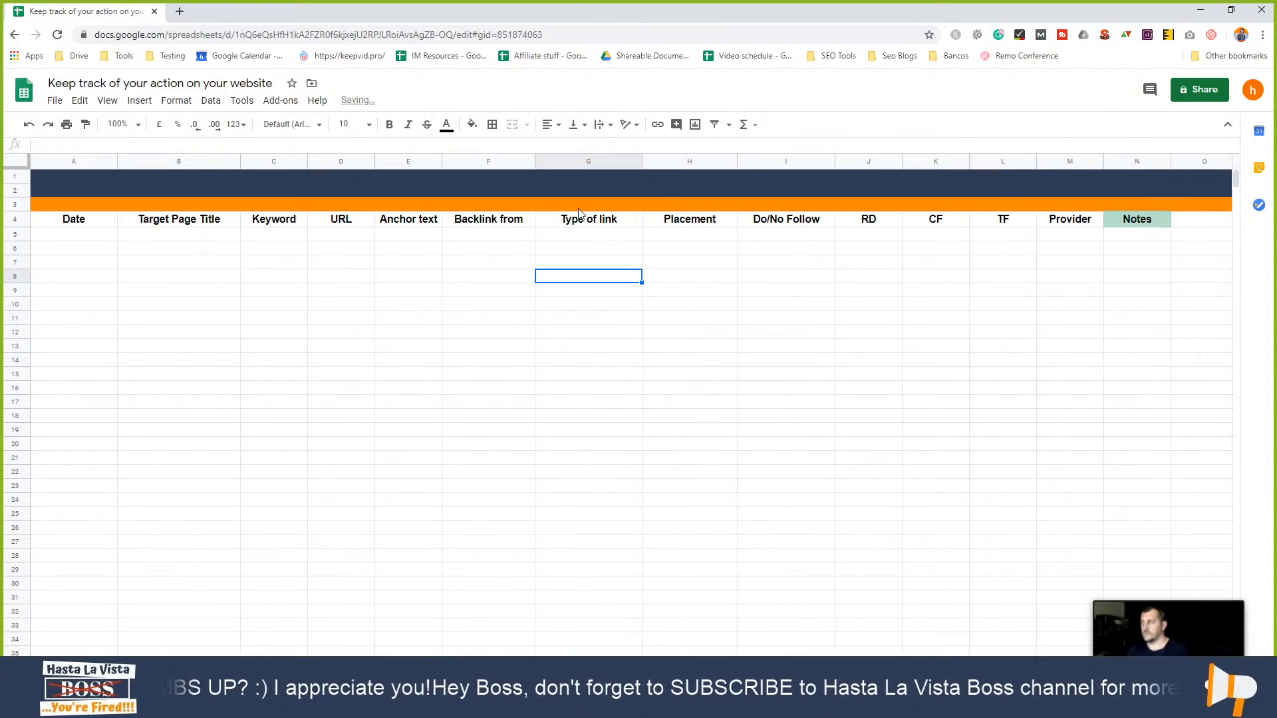
- Merge all of row 3 into one orange band across columns A–N
{"action": "left_click", "coordinate": [579, 207]}
{"action": "double_click", "coordinate": [580, 206]}
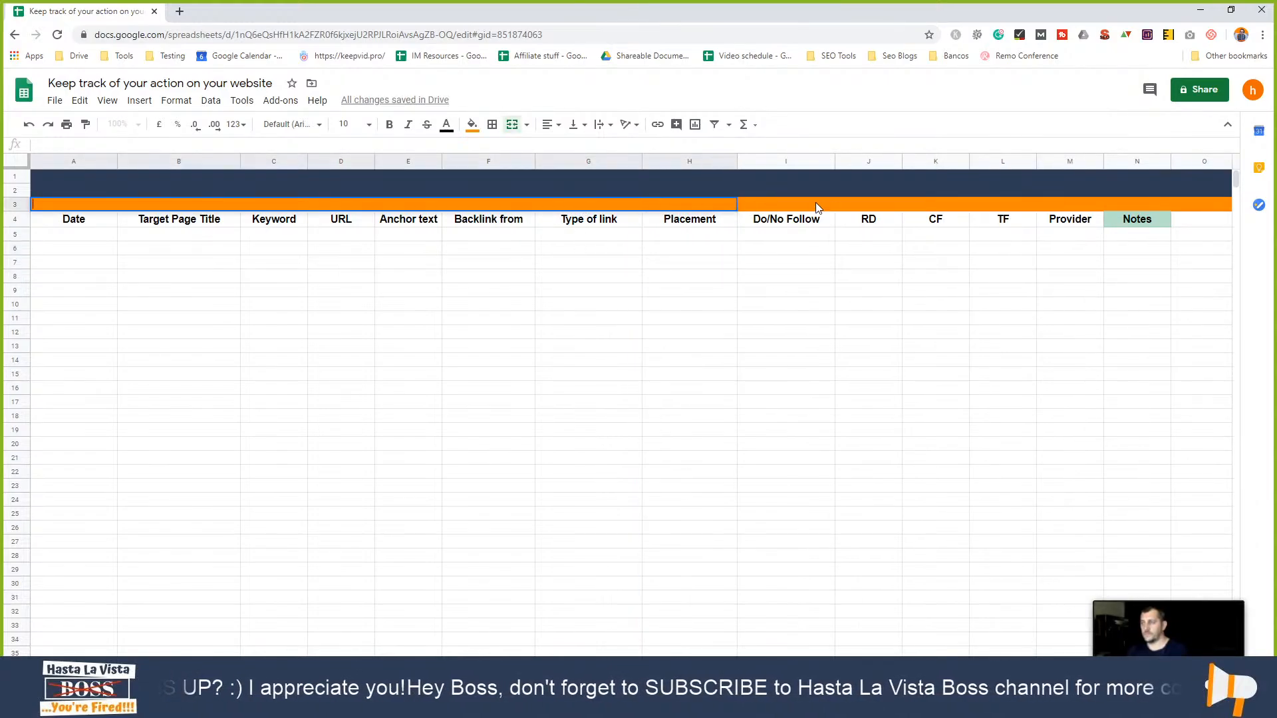
{"action": "left_click", "coordinate": [778, 204]}
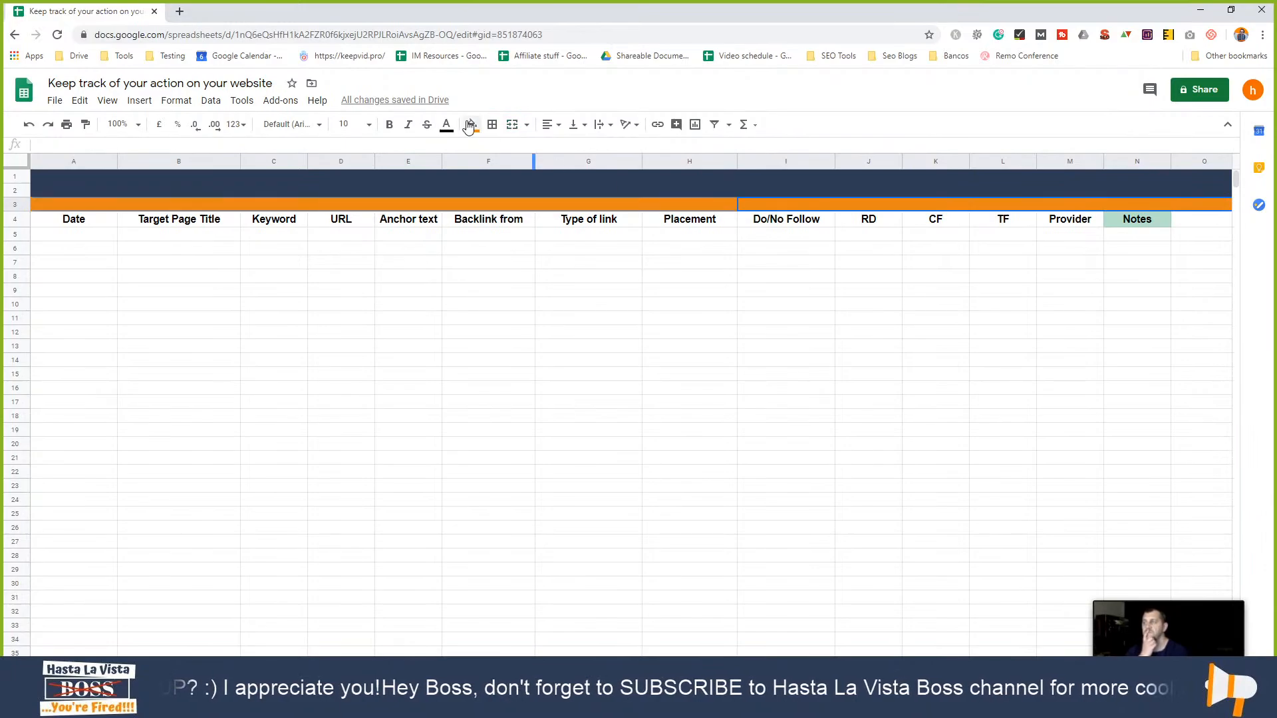
{"action": "left_click", "coordinate": [512, 124]}
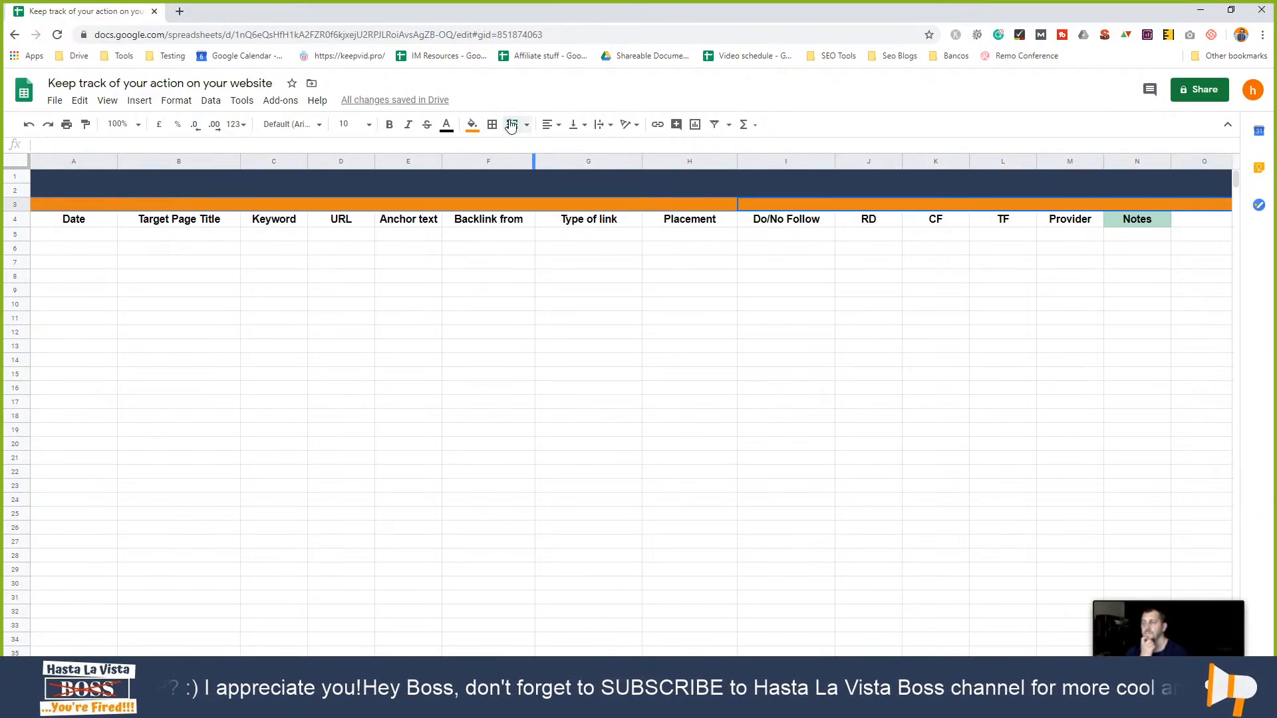
- Set the *** BACKLINKS *** banner title to 18pt and centre it across the orange row
{"action": "double_click", "coordinate": [641, 205]}
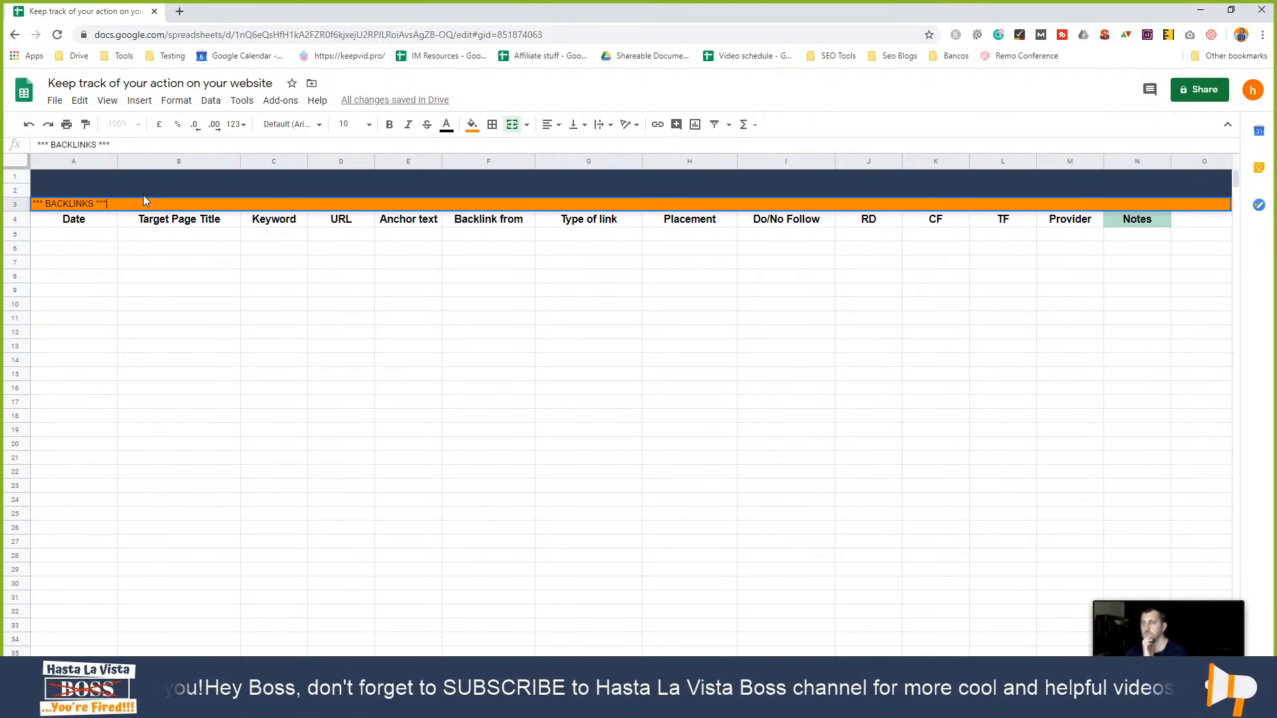
{"action": "left_click_drag", "start_coordinate": [145, 201], "coordinate": [26, 204]}
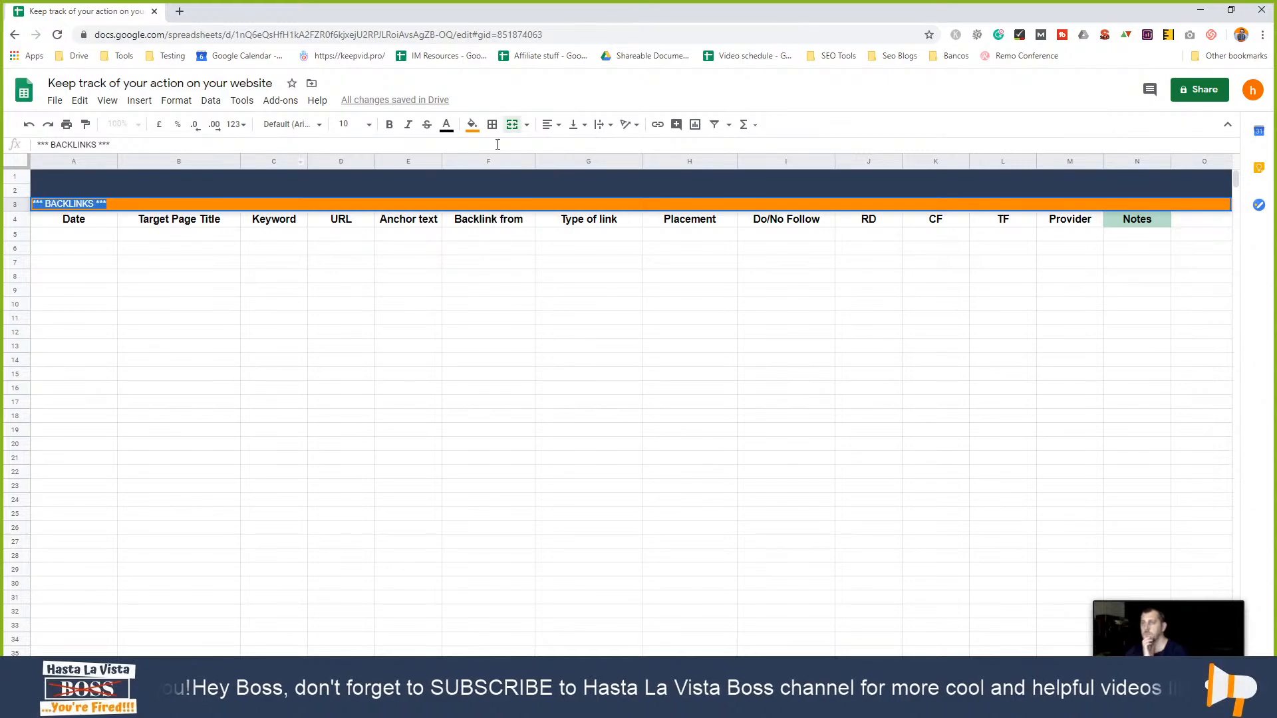
{"action": "left_click", "coordinate": [370, 125]}
{"action": "left_click", "coordinate": [365, 312]}
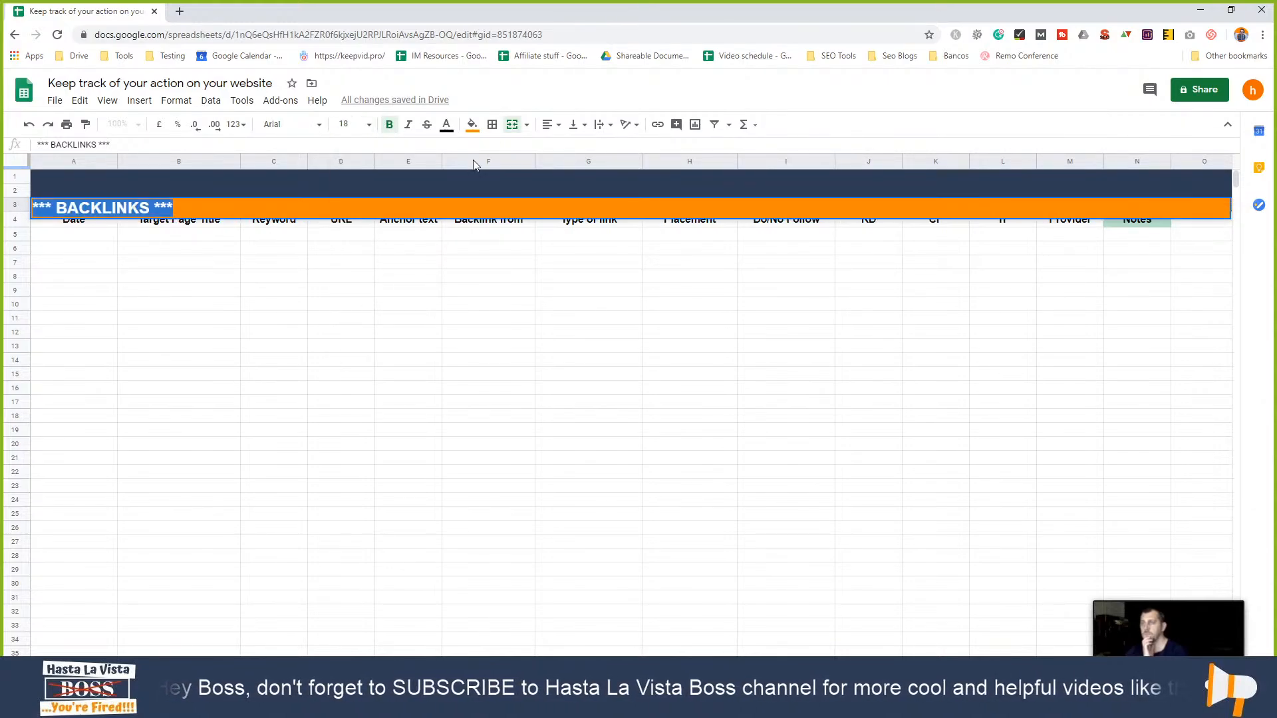
{"action": "left_click", "coordinate": [550, 125]}
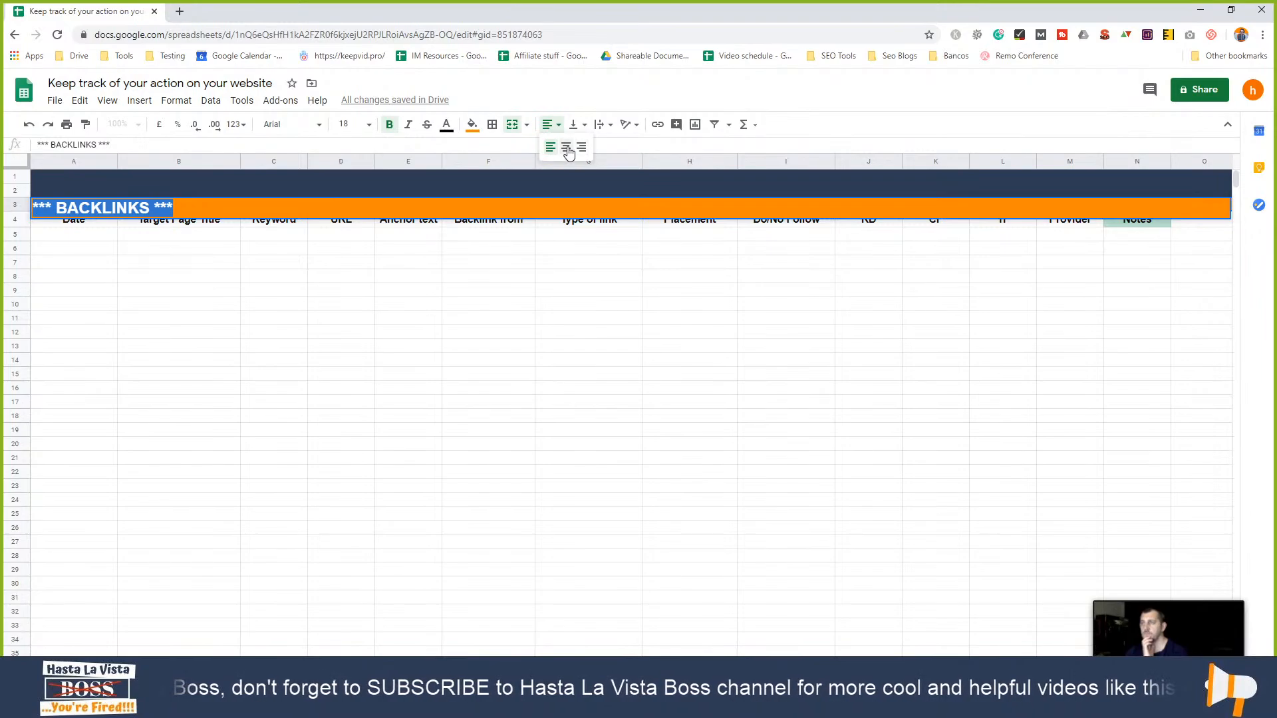
{"action": "left_click", "coordinate": [565, 143]}
{"action": "left_click", "coordinate": [584, 304]}
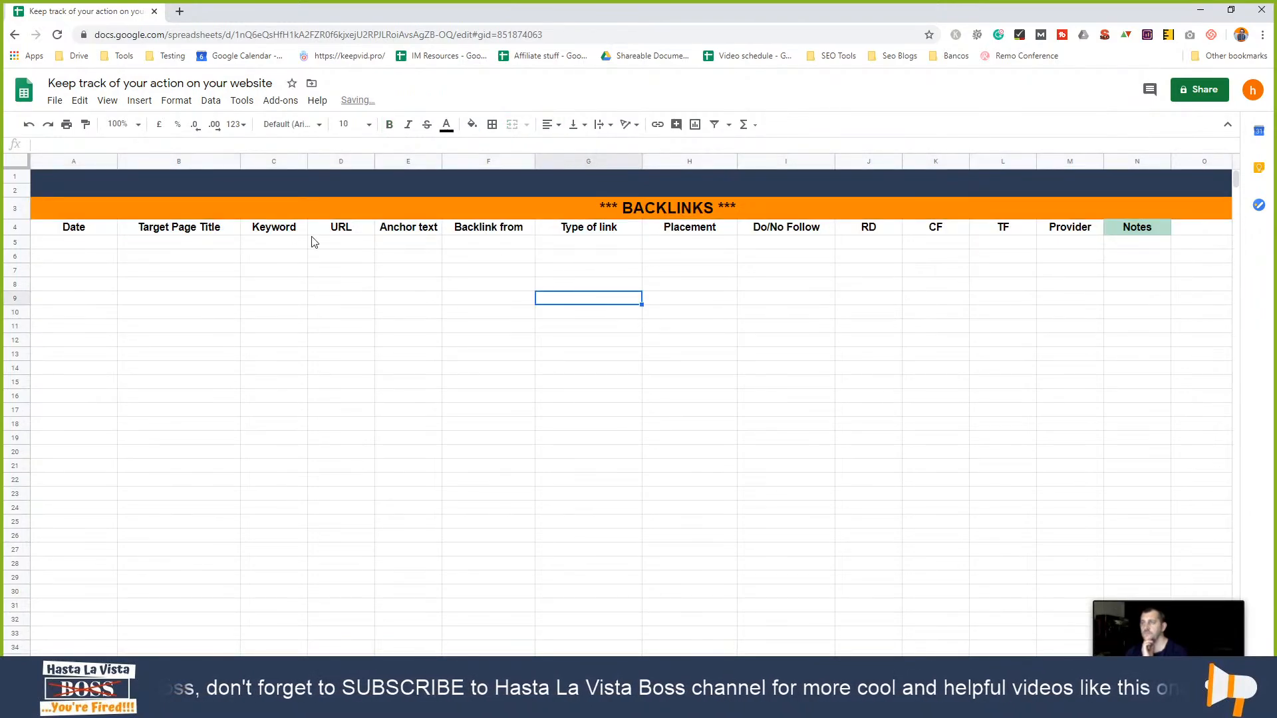
- Freeze rows 1–4 up to the header row and scroll to confirm they stay fixed
{"action": "left_click", "coordinate": [16, 227]}
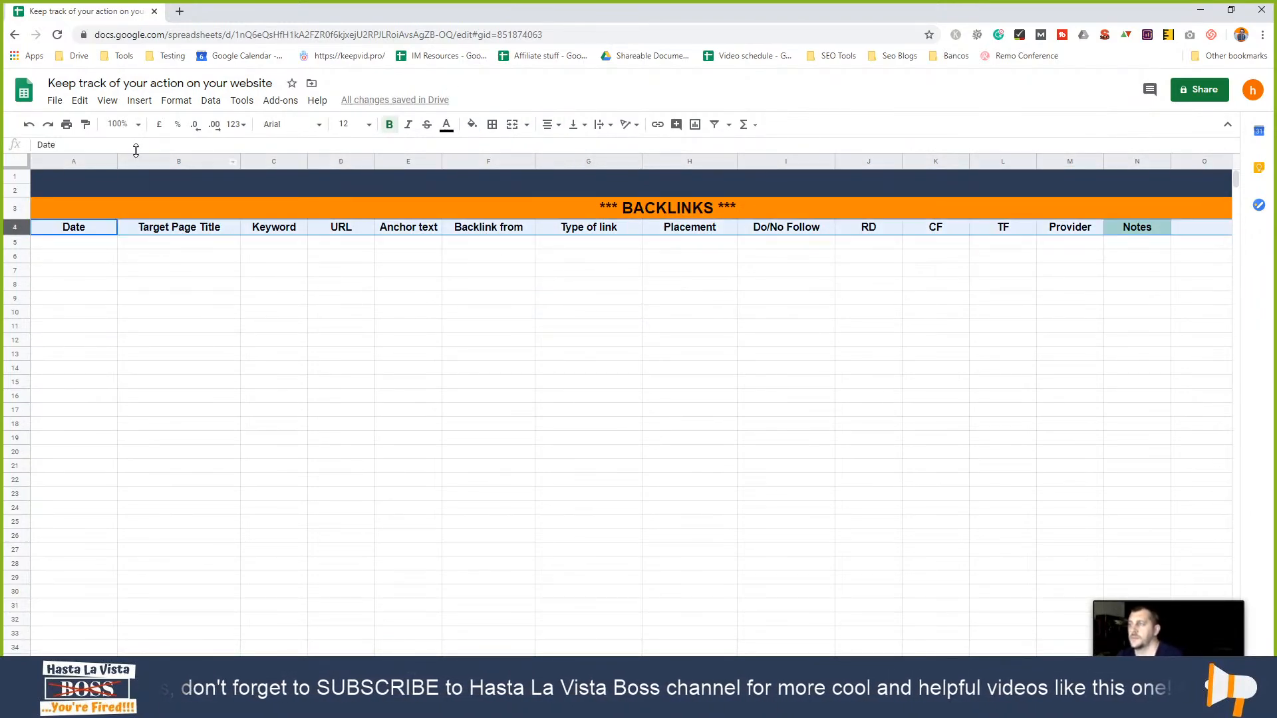
{"action": "left_click", "coordinate": [107, 103]}
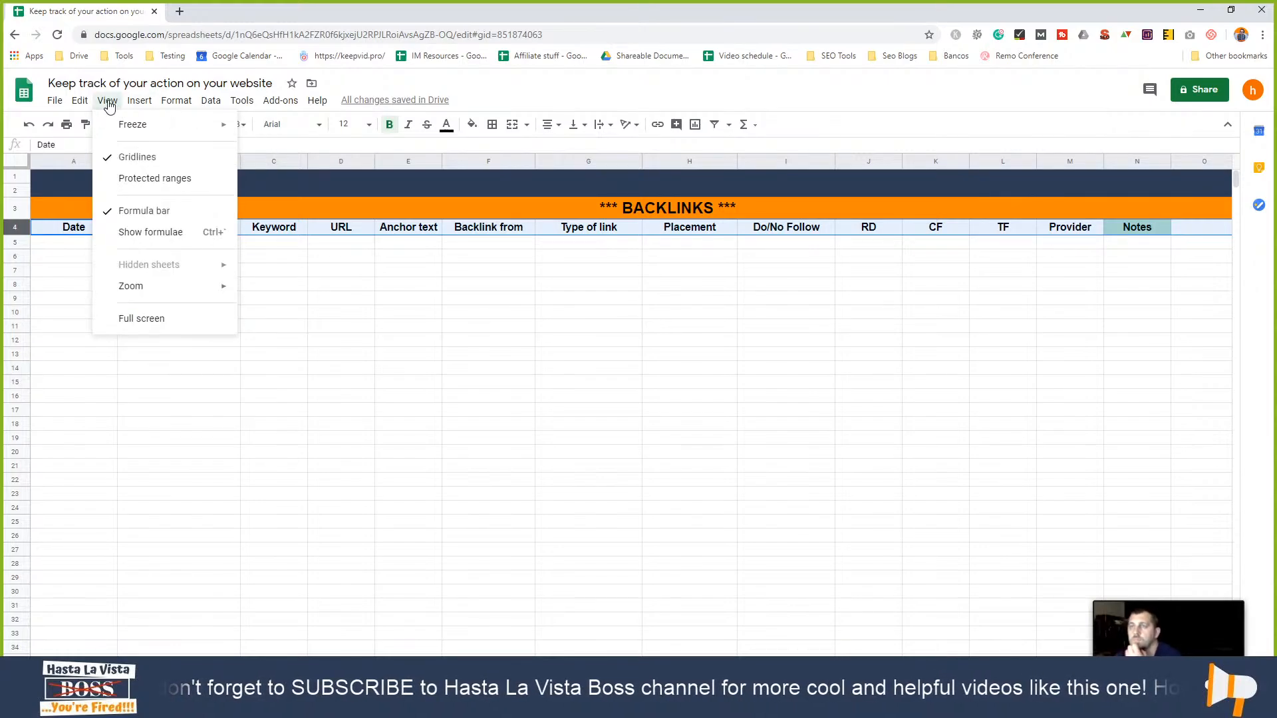
{"action": "mouse_move", "coordinate": [193, 124]}
{"action": "left_click", "coordinate": [309, 193]}
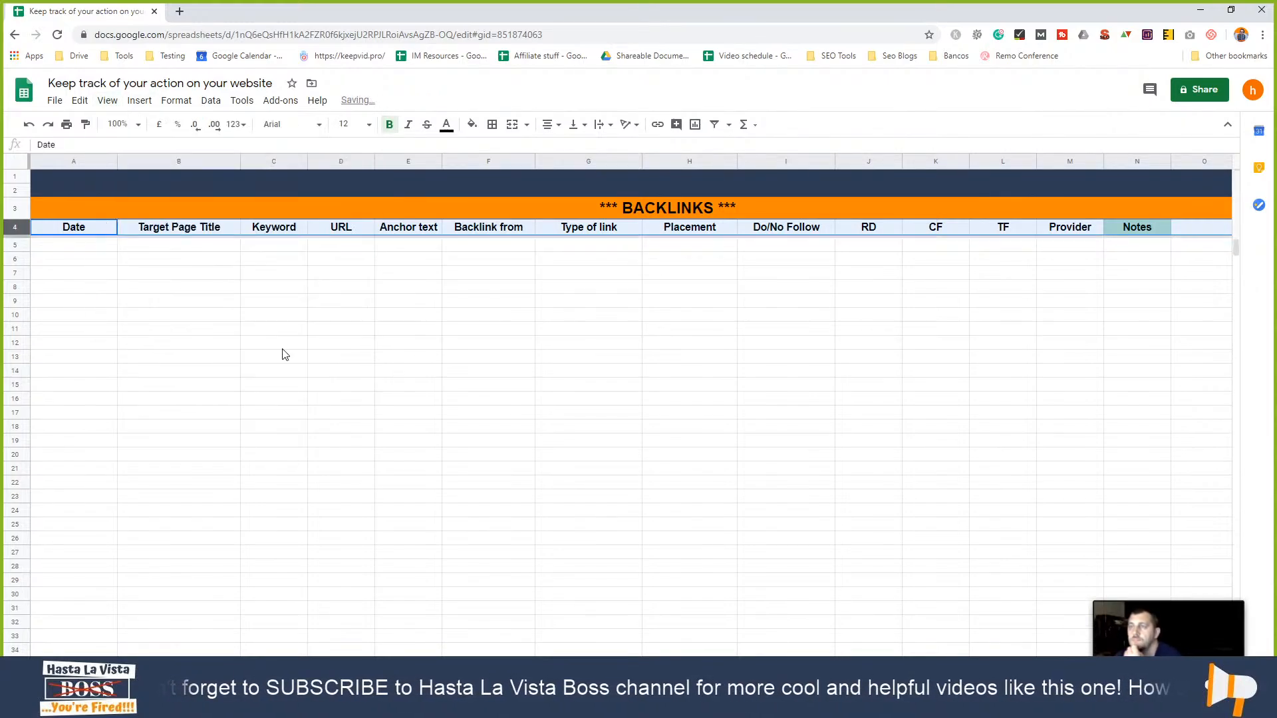
{"action": "left_click", "coordinate": [279, 343]}
{"action": "scroll", "coordinate": [278, 365], "scroll_direction": "down", "scroll_amount": 4}
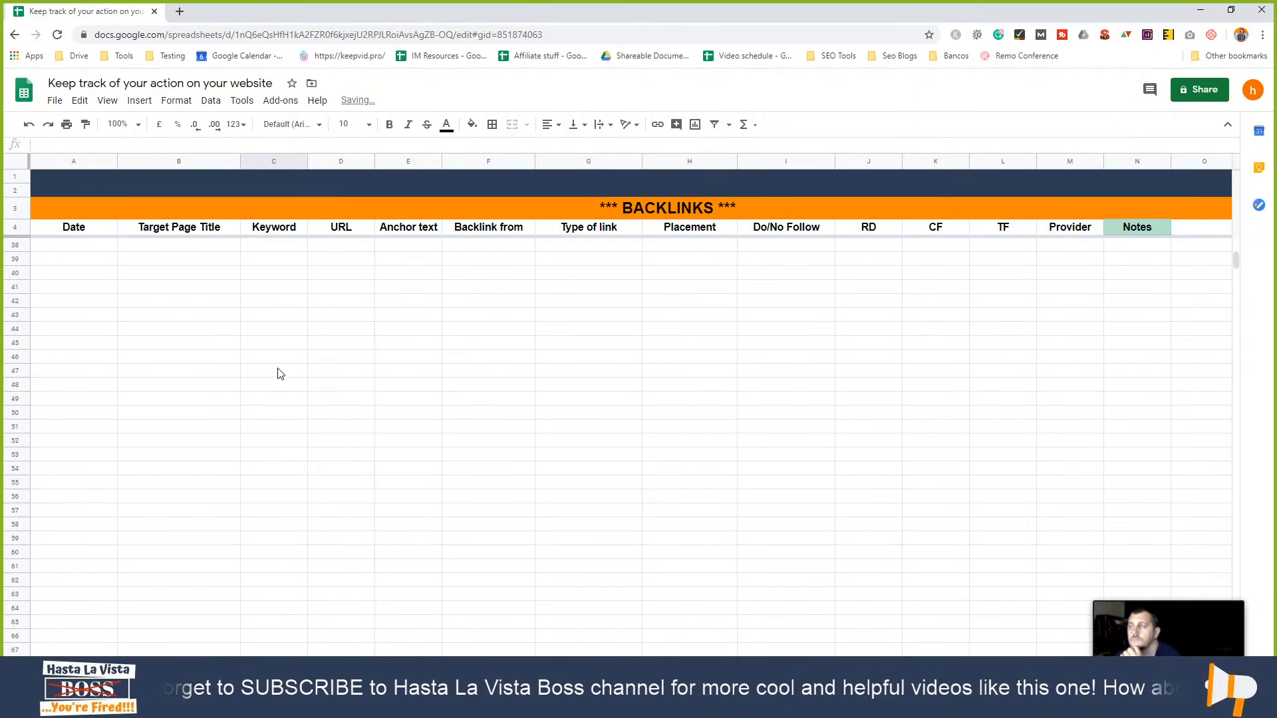
{"action": "scroll", "coordinate": [393, 405], "scroll_direction": "up", "scroll_amount": 6}
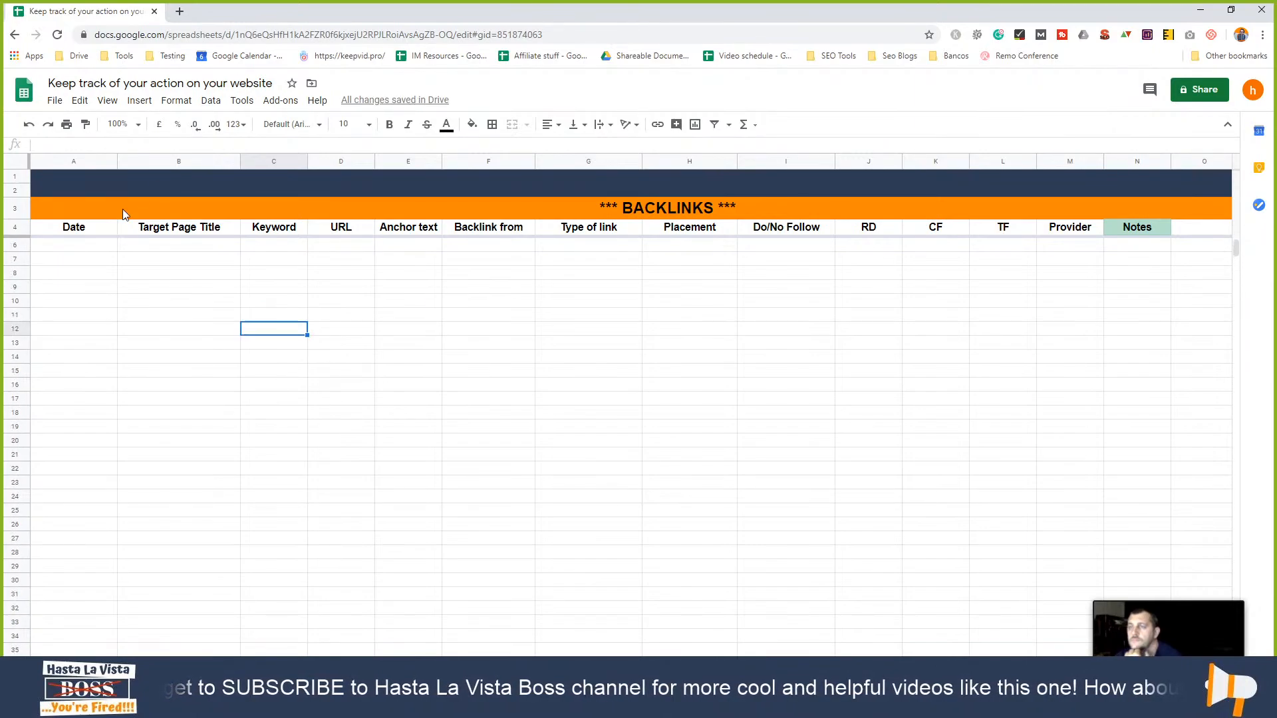
{"action": "left_click", "coordinate": [83, 247]}
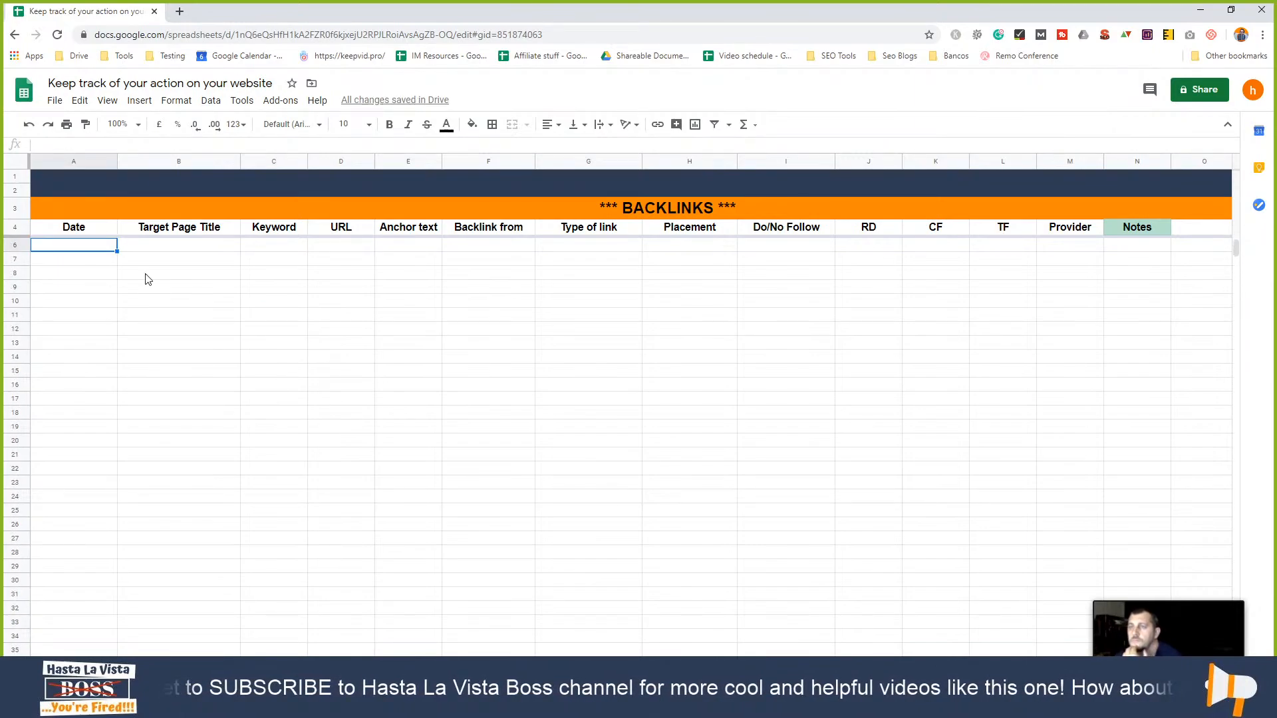
{"action": "left_click", "coordinate": [1231, 9]}
- Check the A5 date picker in Project details, then place both spreadsheet windows side by side
{"action": "left_click", "coordinate": [130, 342]}
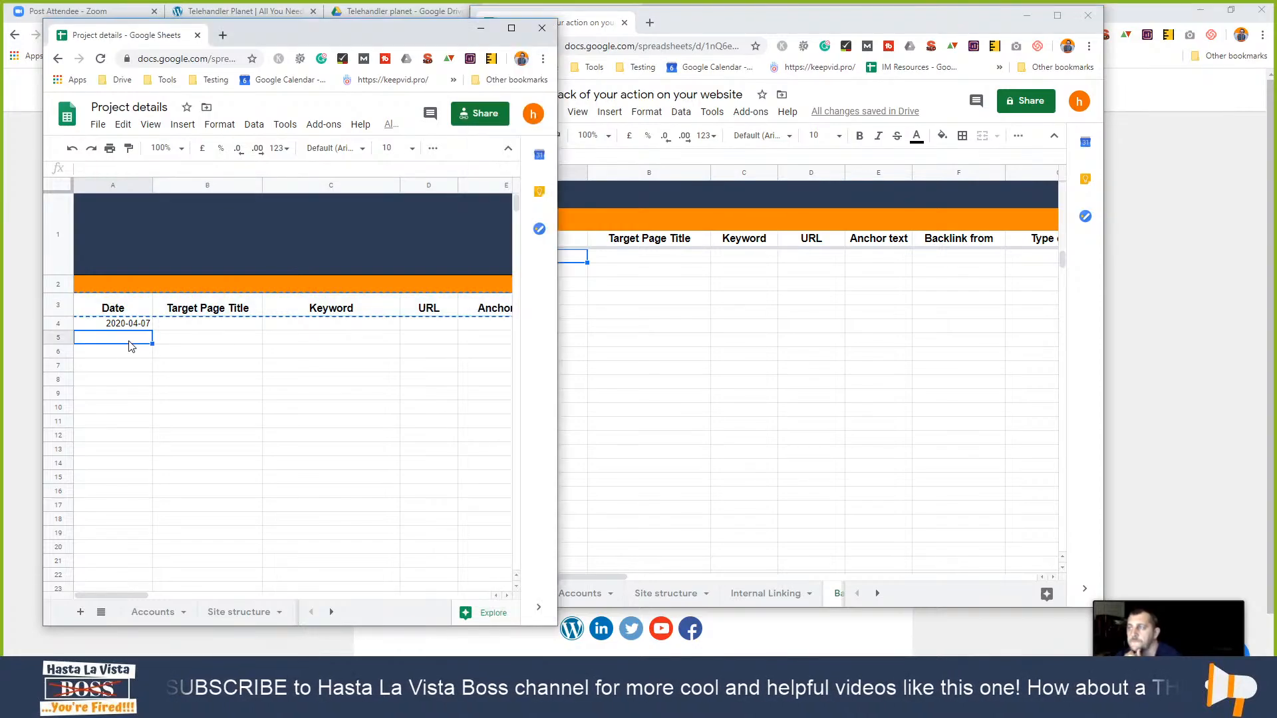
{"action": "type", "text": "5"}
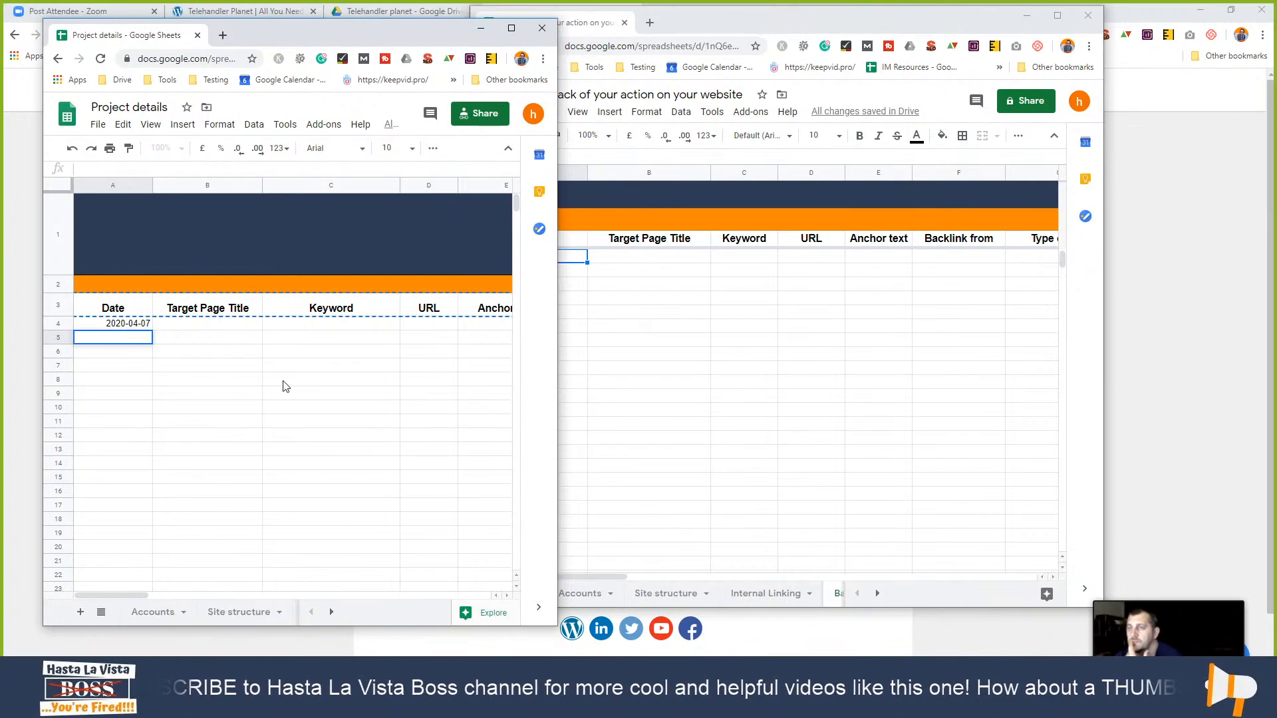
{"action": "left_click", "coordinate": [285, 384]}
{"action": "left_click", "coordinate": [117, 341]}
{"action": "double_click", "coordinate": [117, 339]}
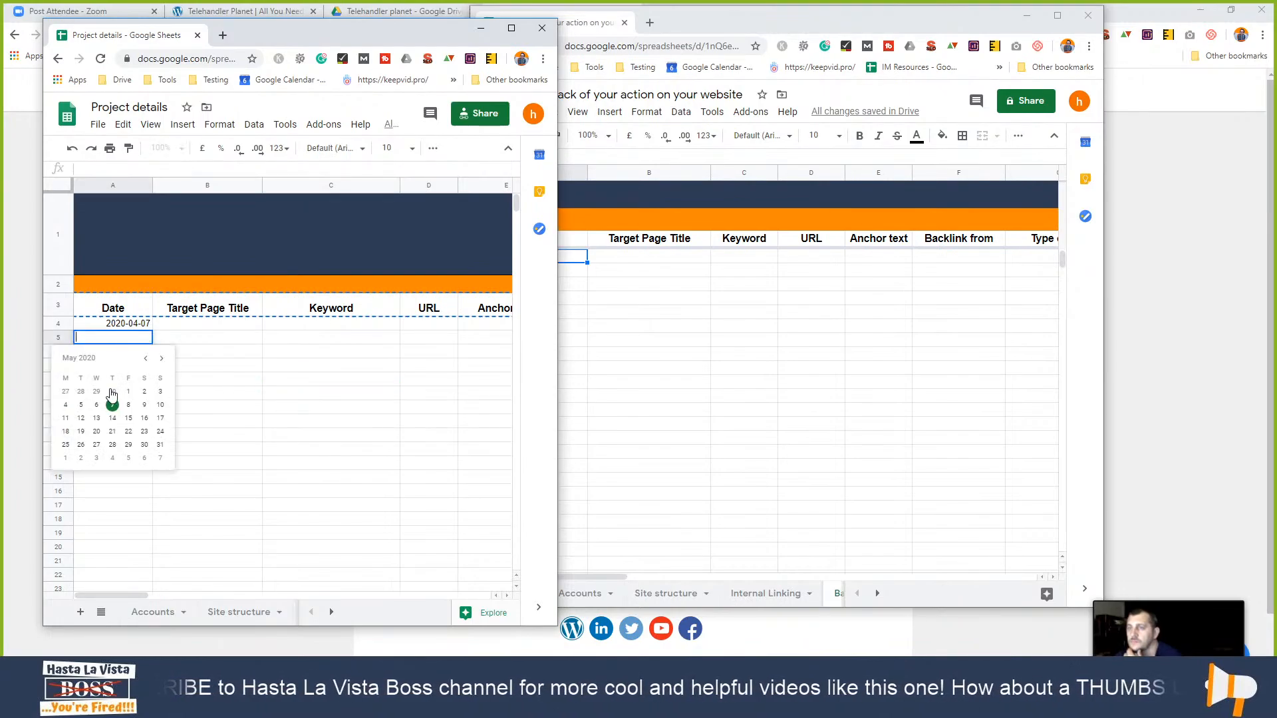
{"action": "left_click", "coordinate": [298, 411]}
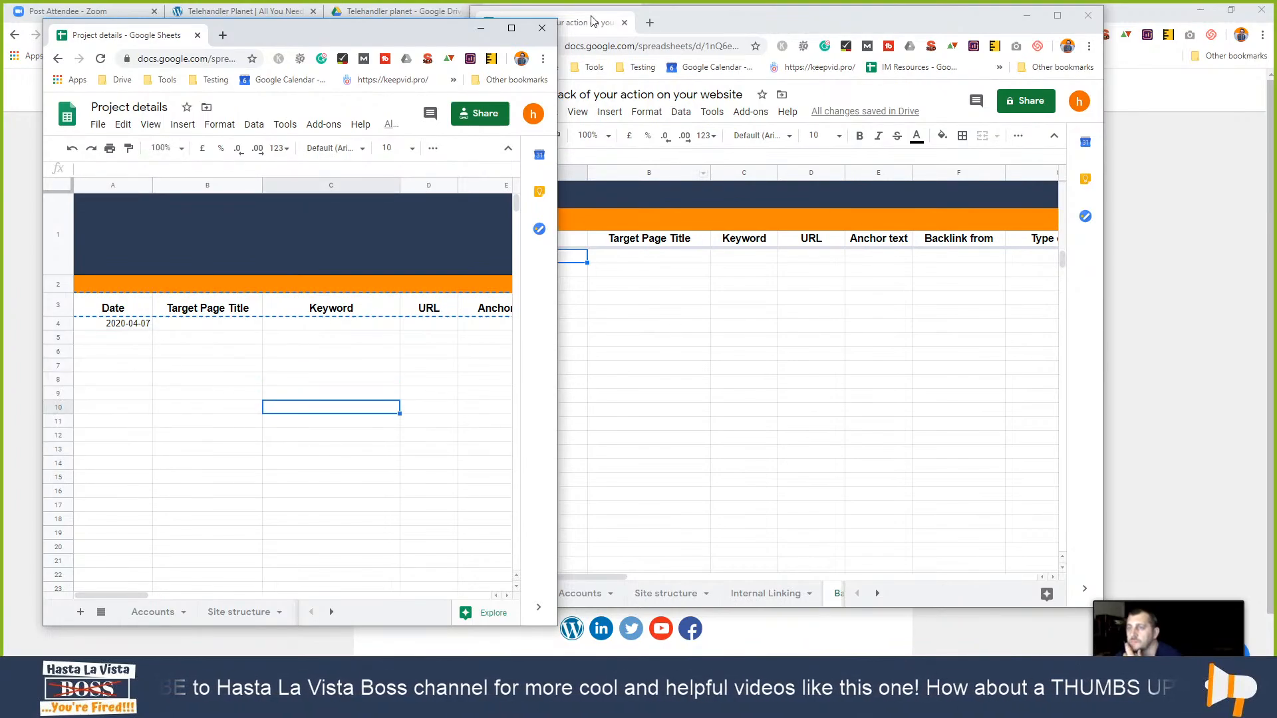
{"action": "left_click_drag", "start_coordinate": [437, 38], "coordinate": [389, 36]}
{"action": "left_click_drag", "start_coordinate": [747, 30], "coordinate": [821, 38]}
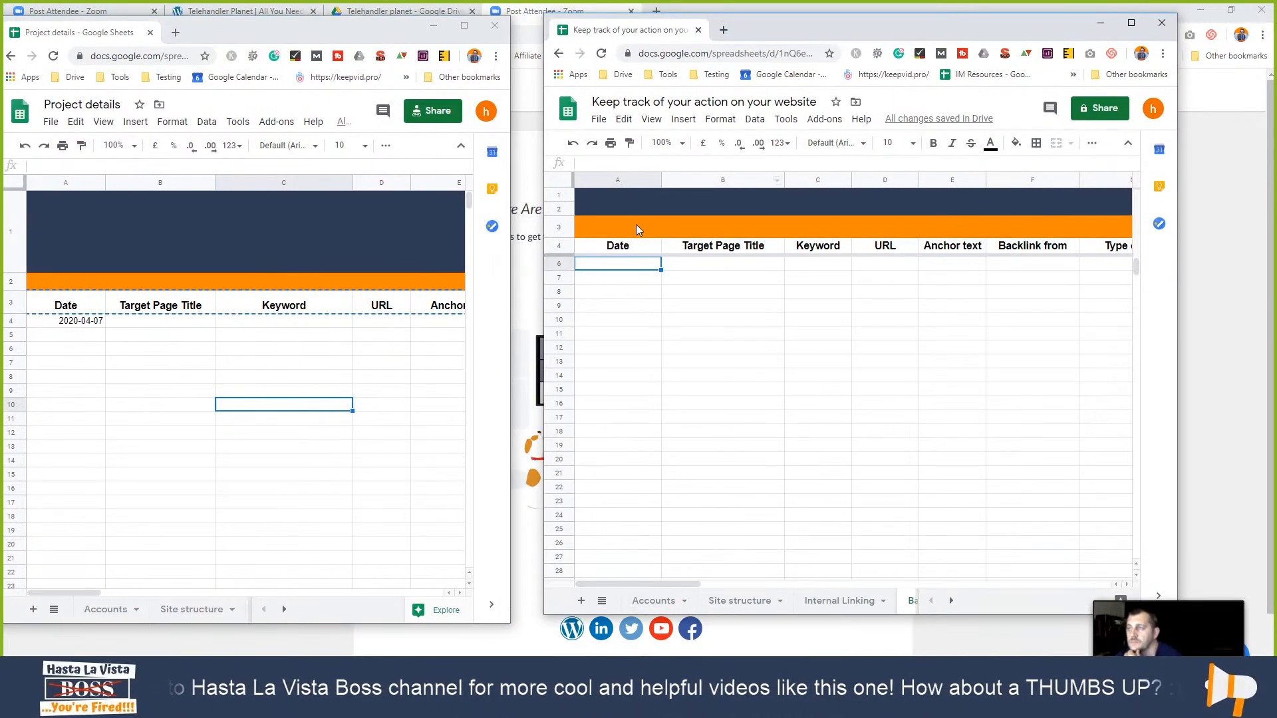
{"action": "left_click", "coordinate": [610, 279]}
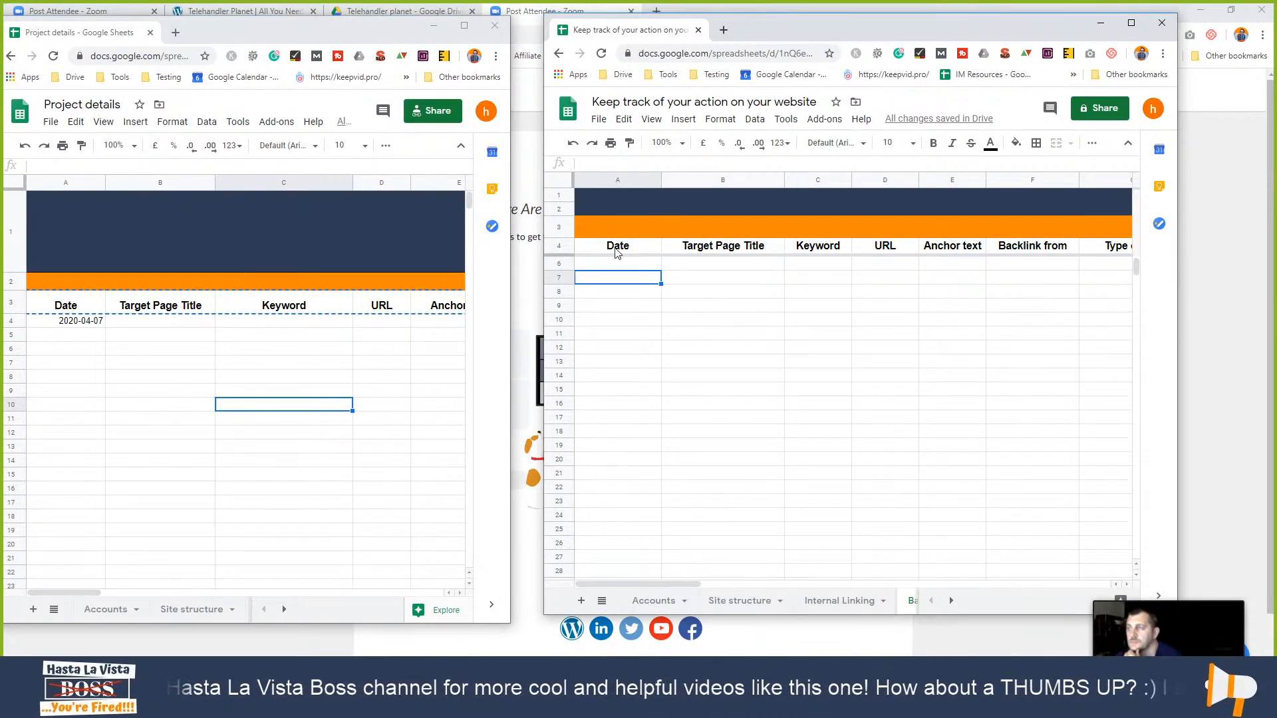
- Add a data validation rule on range A:A with criteria Date, is a valid date
{"action": "right_click", "coordinate": [622, 284]}
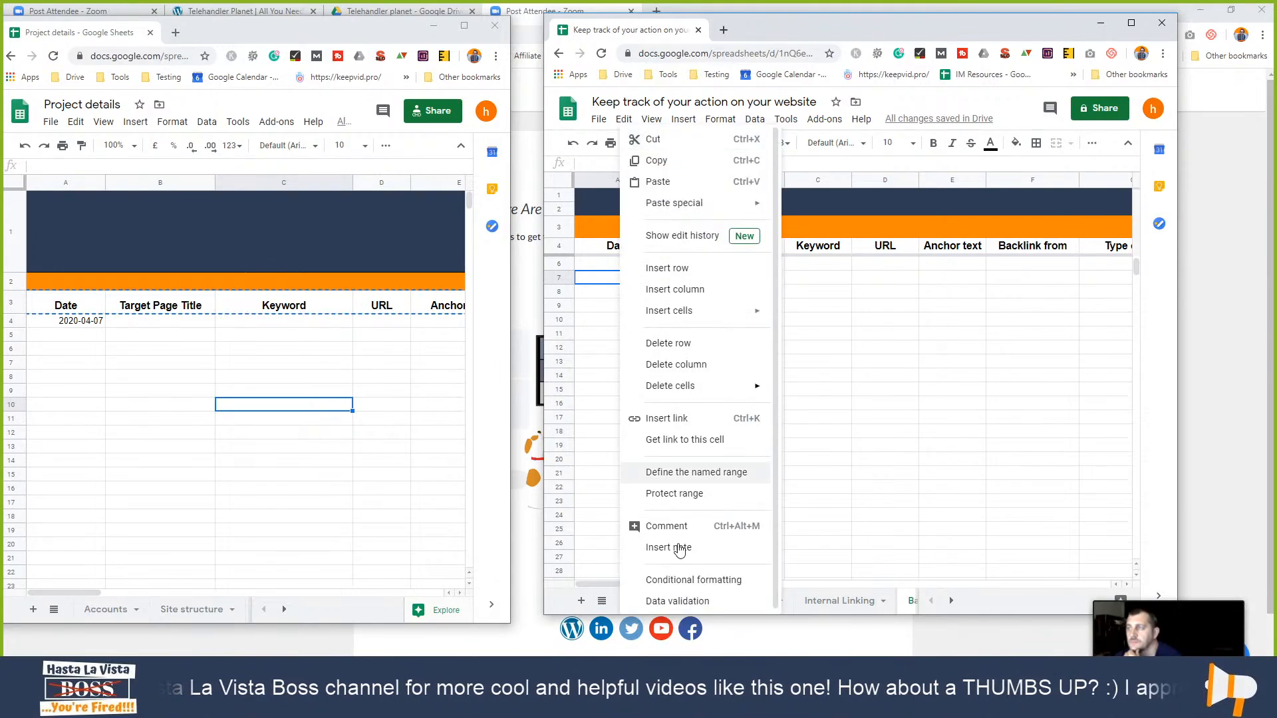
{"action": "left_click", "coordinate": [691, 602]}
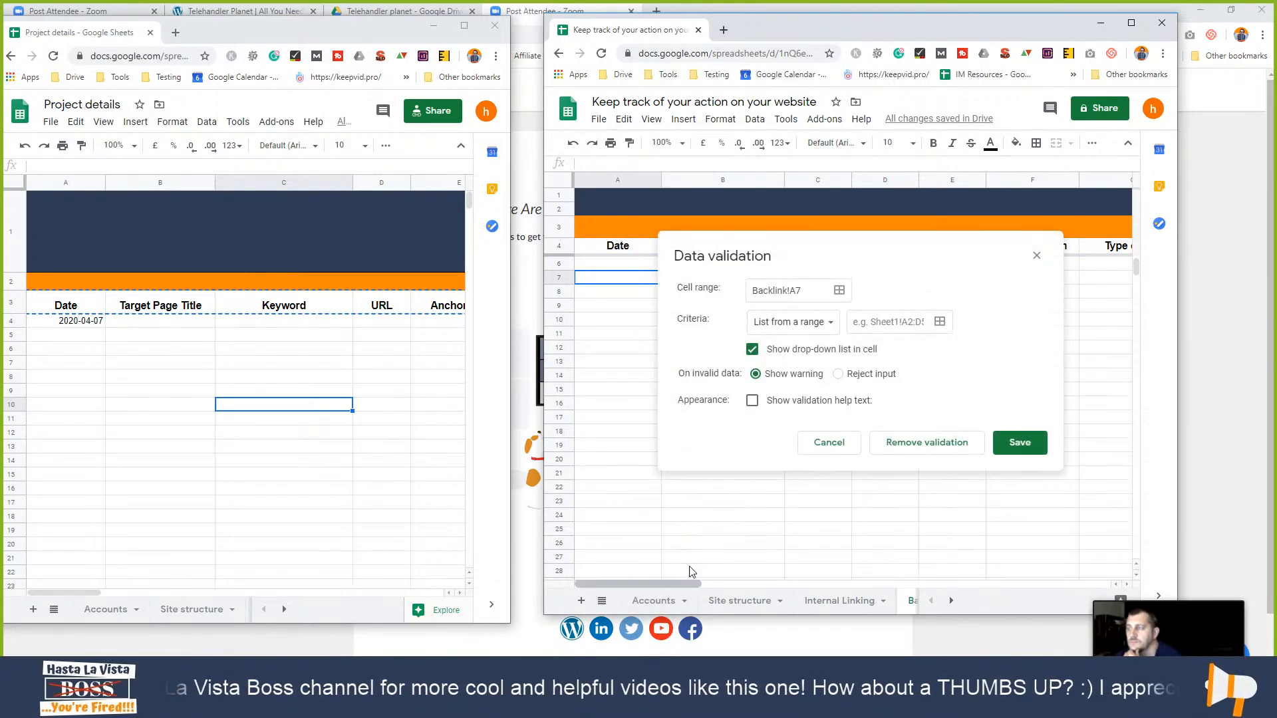
{"action": "double_click", "coordinate": [812, 287]}
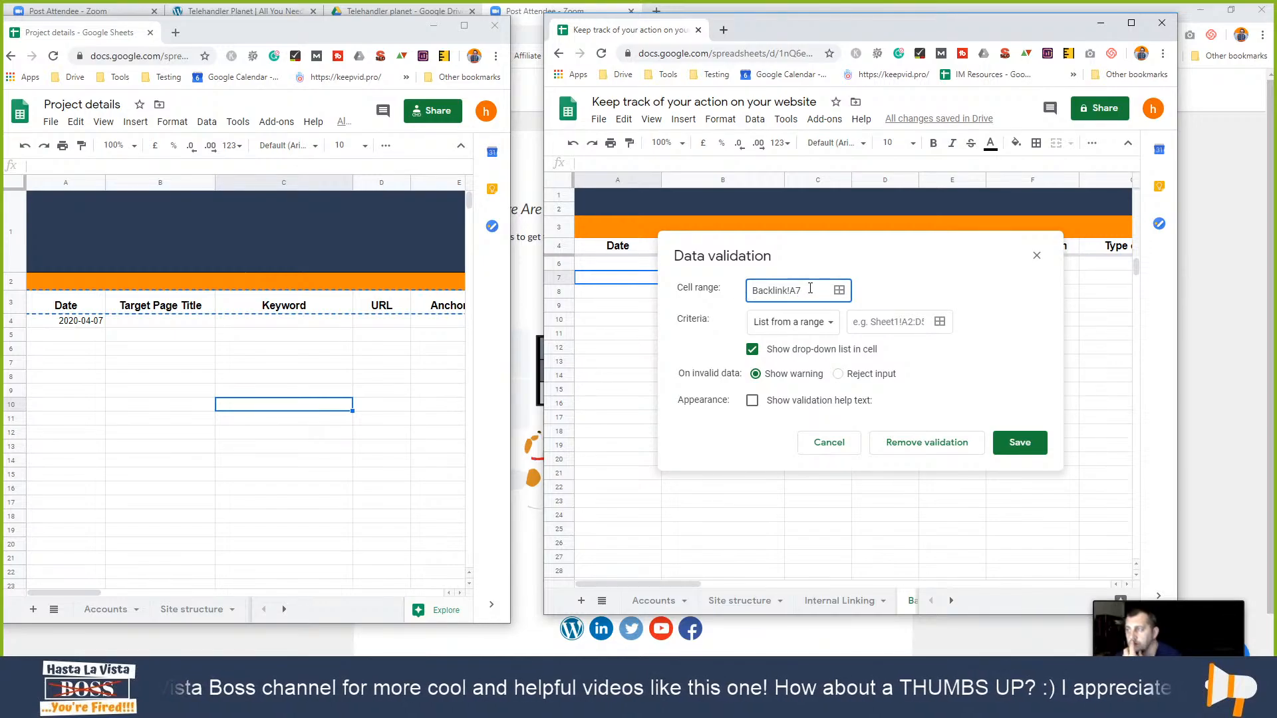
{"action": "left_click_drag", "start_coordinate": [810, 288], "coordinate": [753, 294]}
{"action": "type", "text": "A:A"}
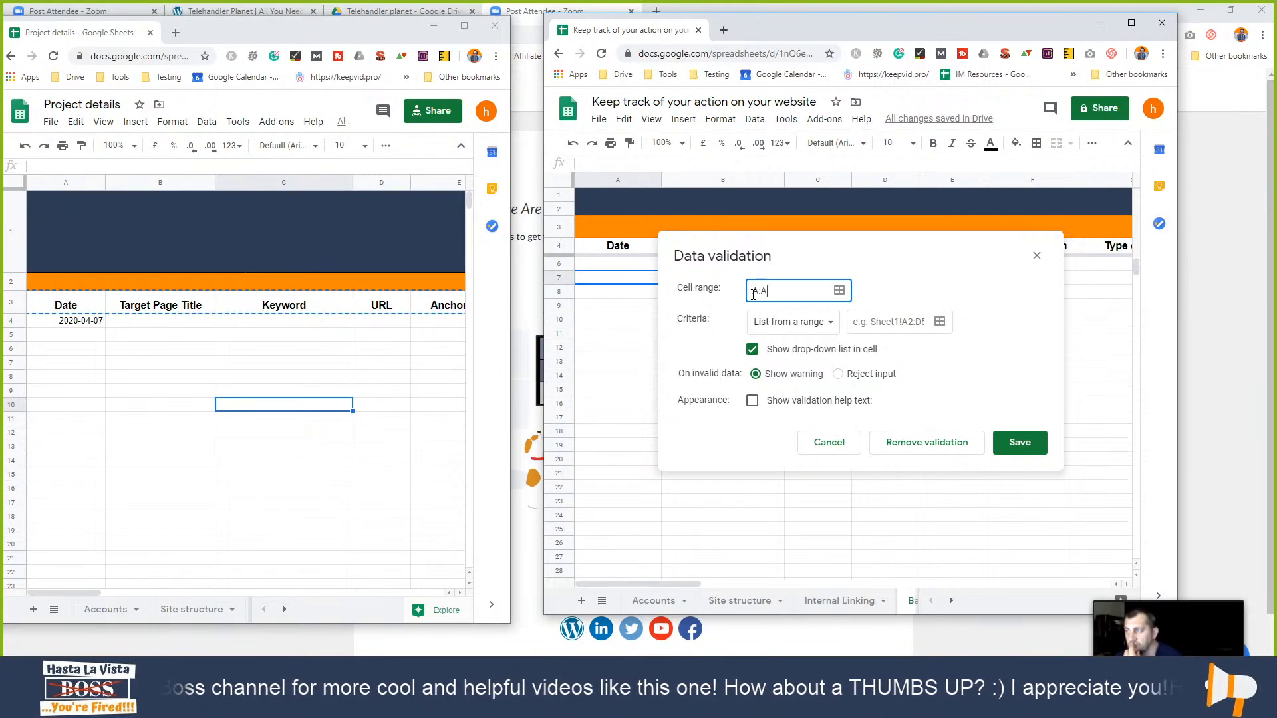
{"action": "left_click", "coordinate": [805, 322]}
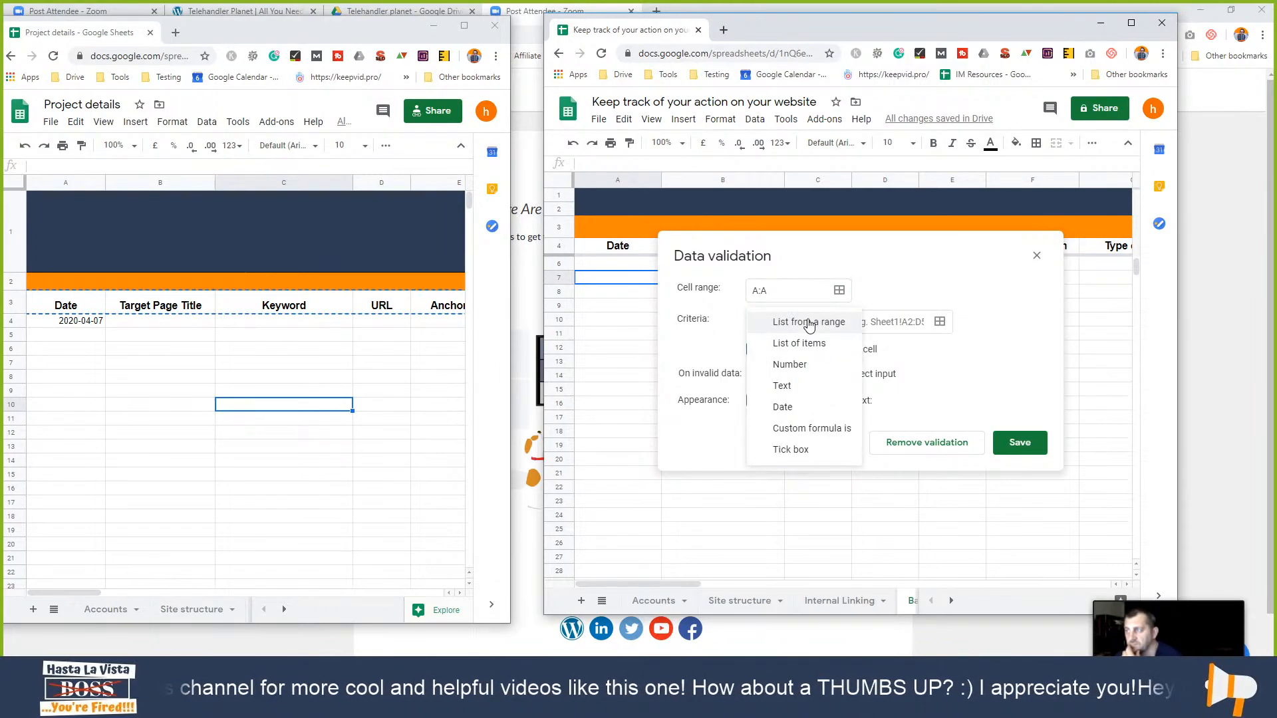
{"action": "left_click", "coordinate": [806, 414]}
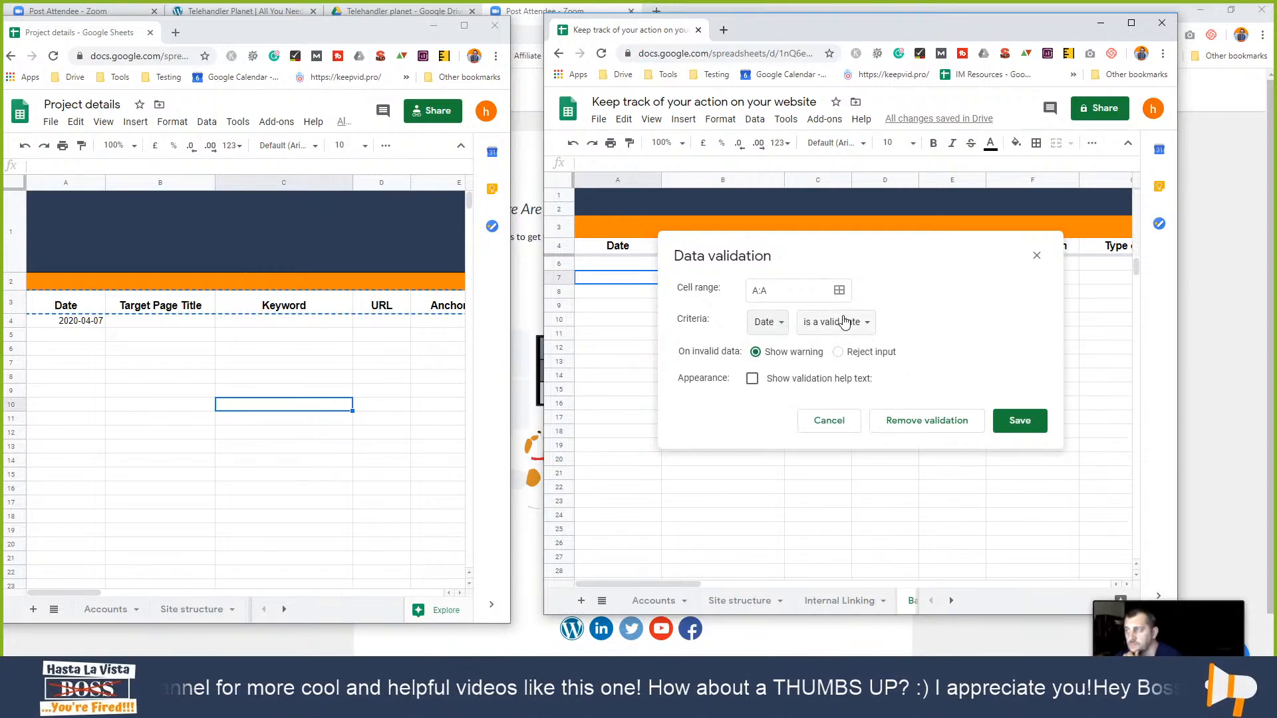
{"action": "left_click", "coordinate": [864, 325]}
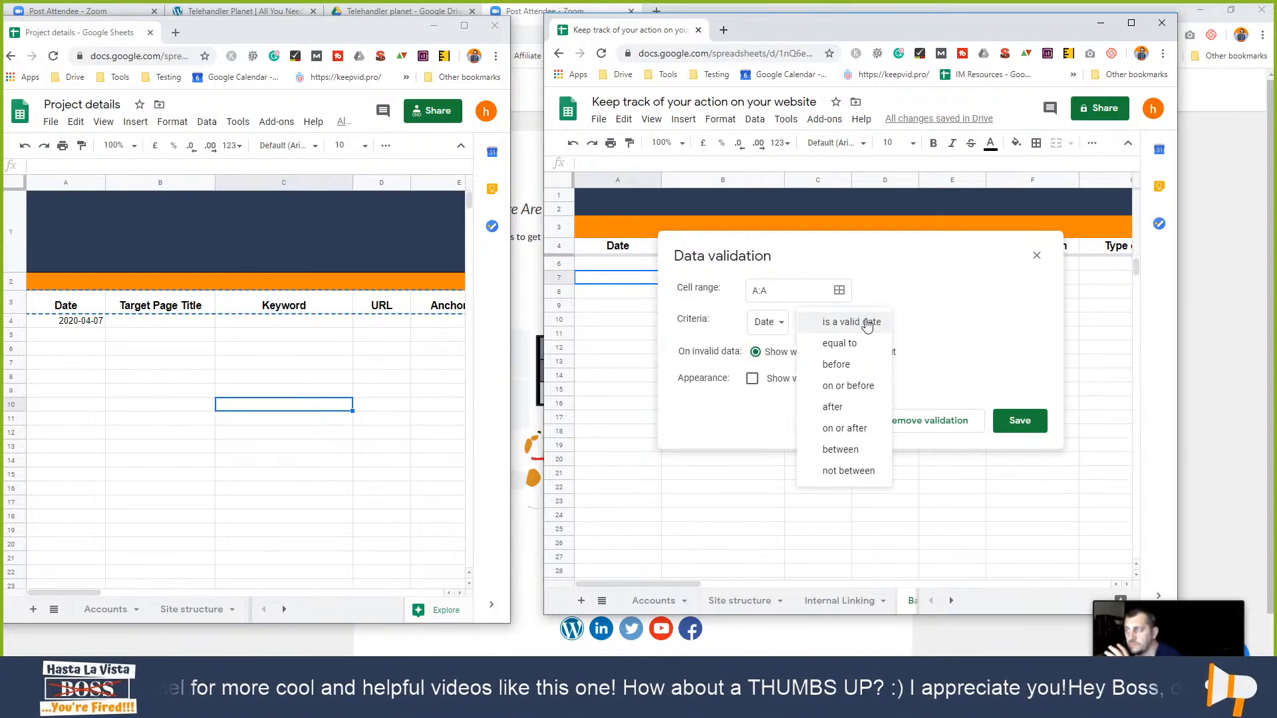
{"action": "left_click", "coordinate": [868, 325]}
{"action": "left_click", "coordinate": [1001, 421]}
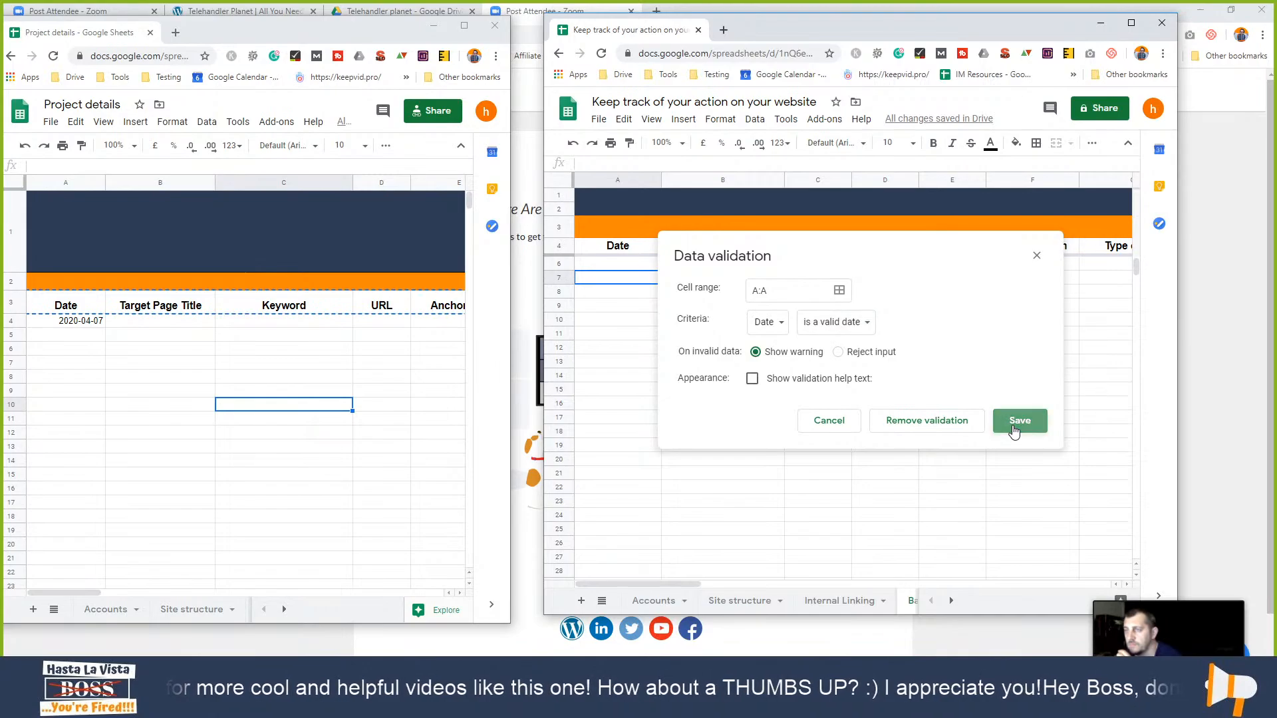
{"action": "left_click", "coordinate": [753, 378]}
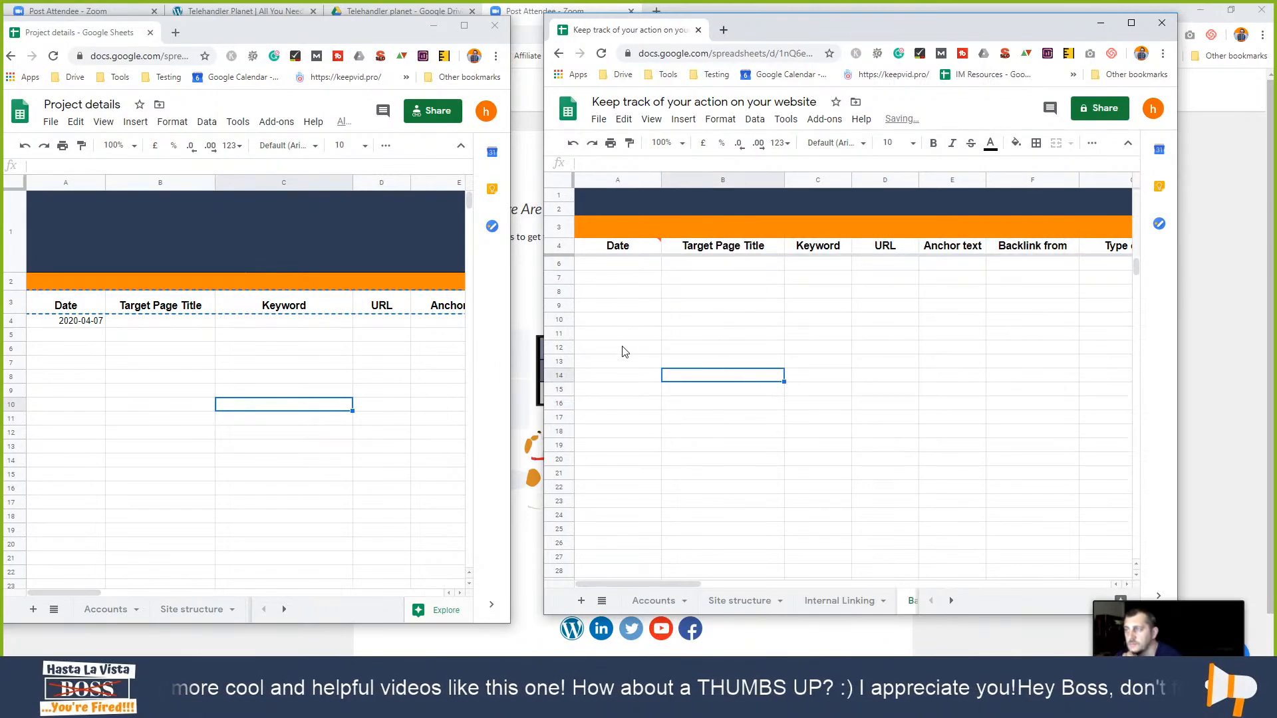
- Pick 2020-05-07, 2020-05-08 and 2020-05-09 from the calendar for A8, A9 and A10
{"action": "double_click", "coordinate": [643, 292]}
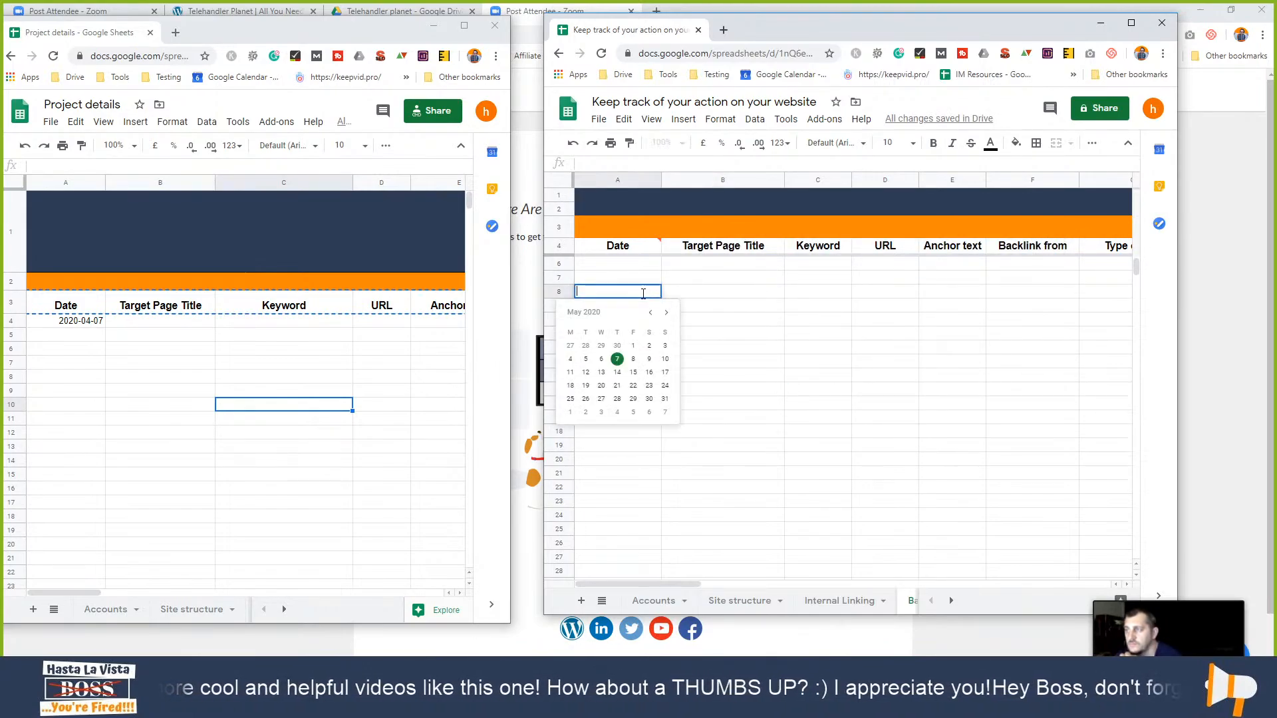
{"action": "left_click", "coordinate": [618, 358]}
{"action": "left_click", "coordinate": [628, 310]}
{"action": "double_click", "coordinate": [629, 310]}
{"action": "left_click", "coordinate": [632, 372]}
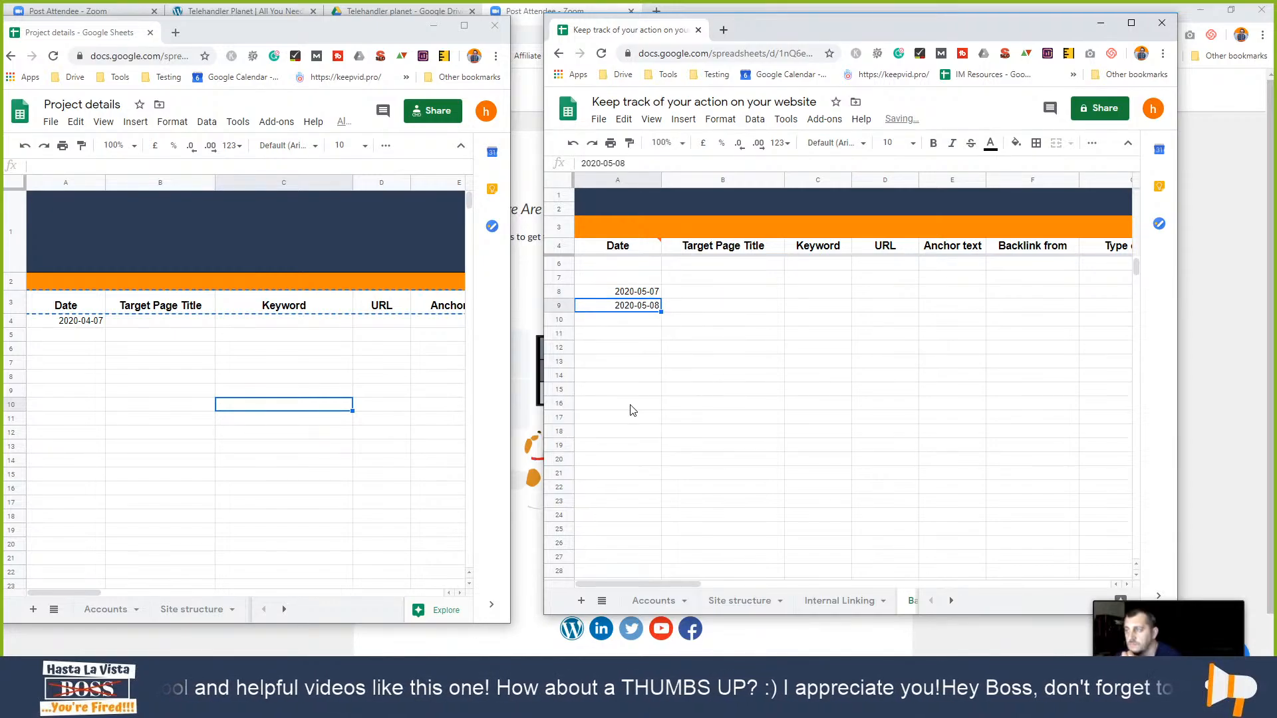
{"action": "left_click", "coordinate": [630, 404]}
{"action": "left_click", "coordinate": [630, 323]}
{"action": "double_click", "coordinate": [632, 320]}
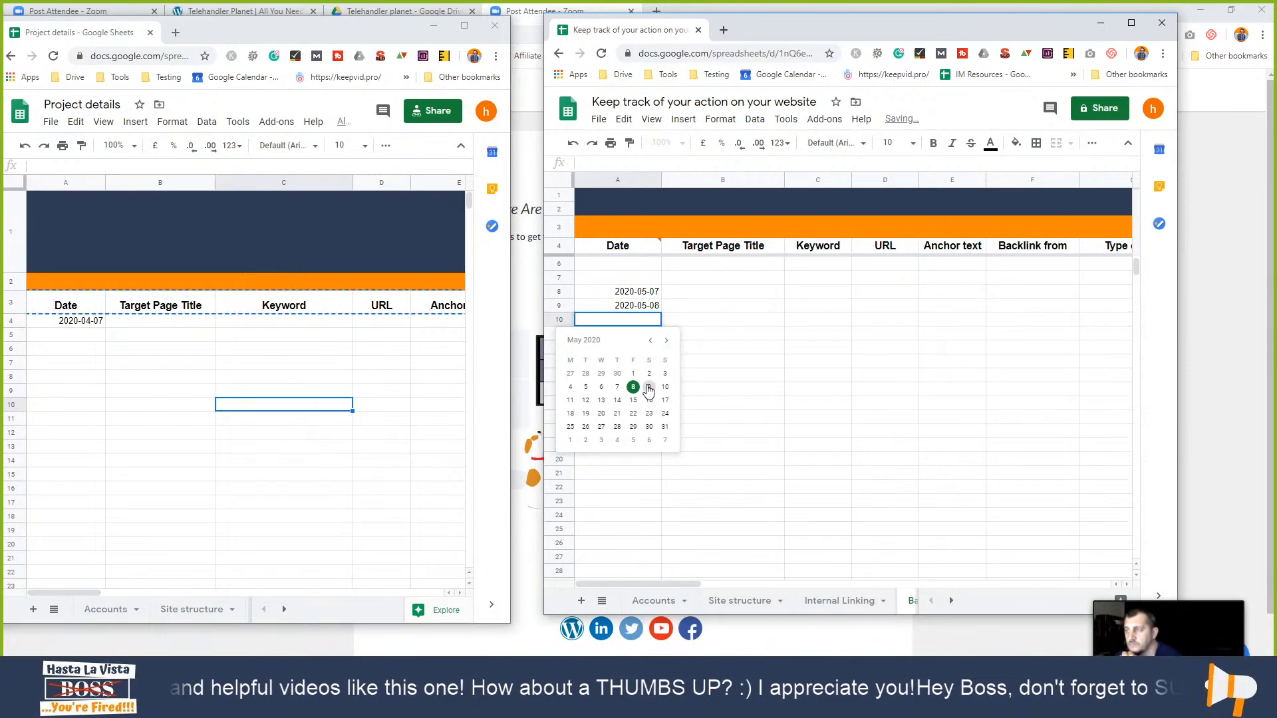
{"action": "left_click", "coordinate": [648, 387]}
{"action": "left_click", "coordinate": [737, 392]}
- Remove the date validation rule from the Date header cell A4
{"action": "right_click", "coordinate": [634, 246]}
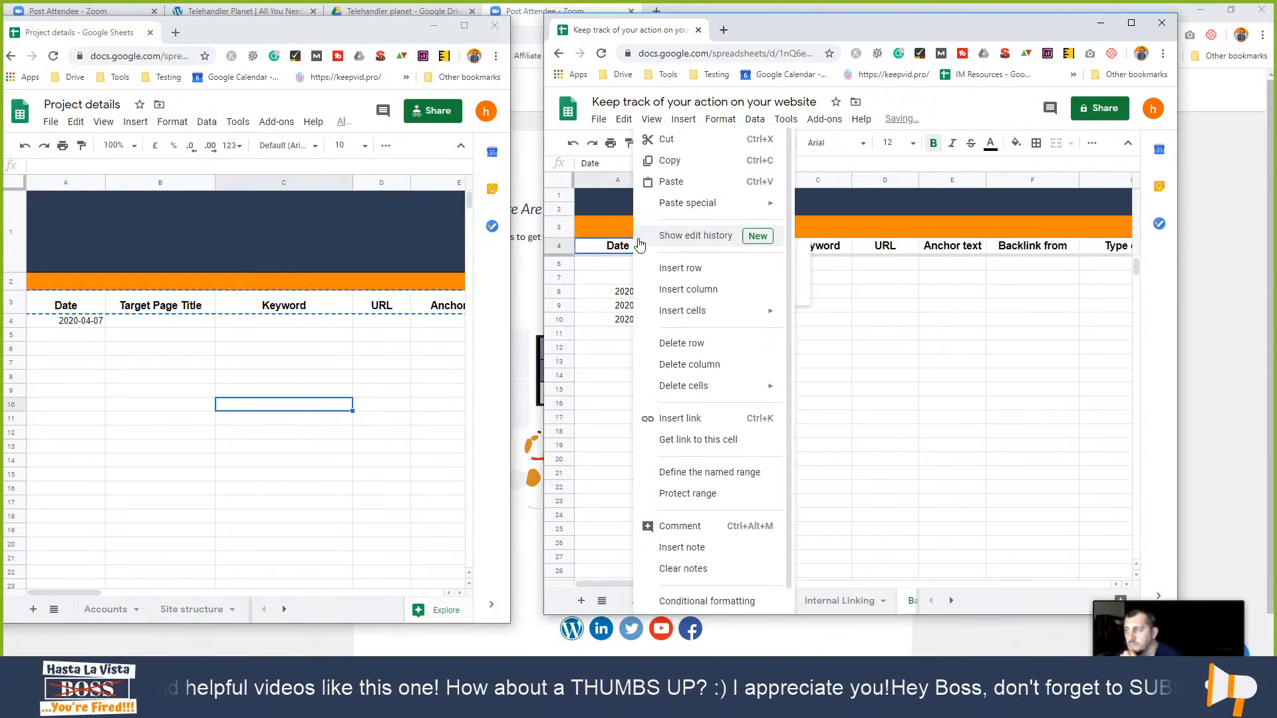
{"action": "left_click", "coordinate": [616, 278]}
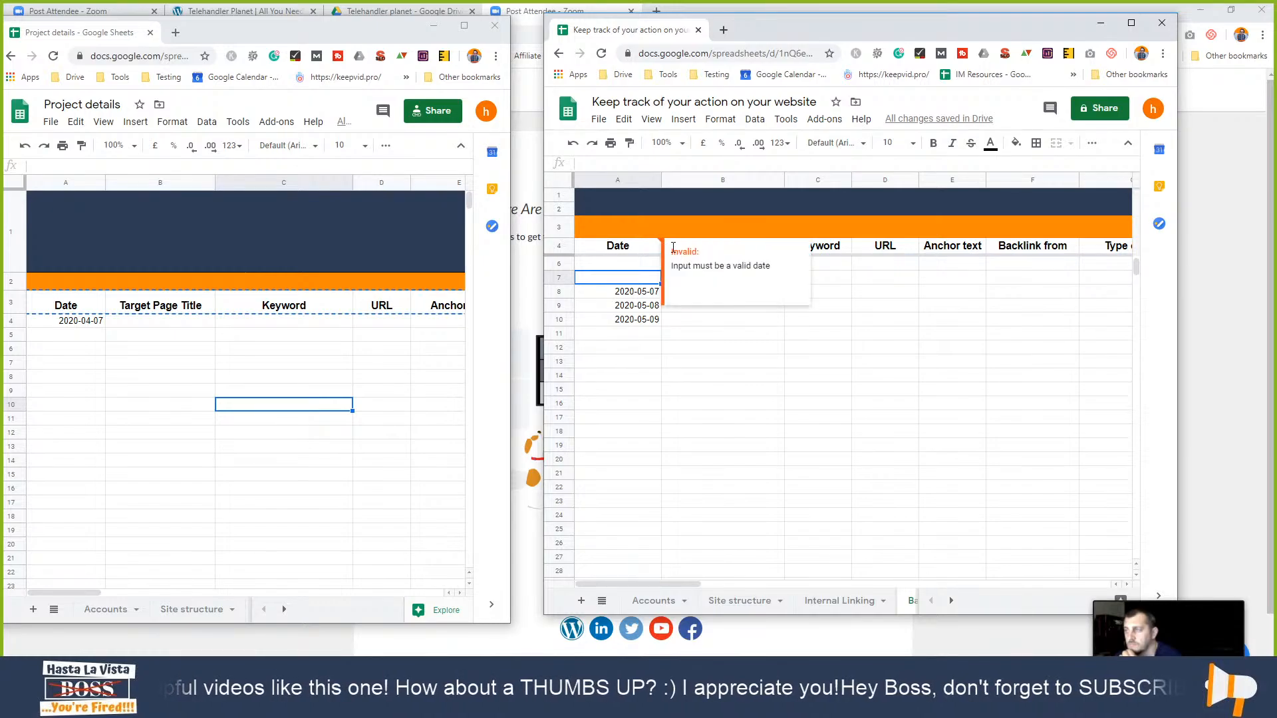
{"action": "right_click", "coordinate": [639, 247]}
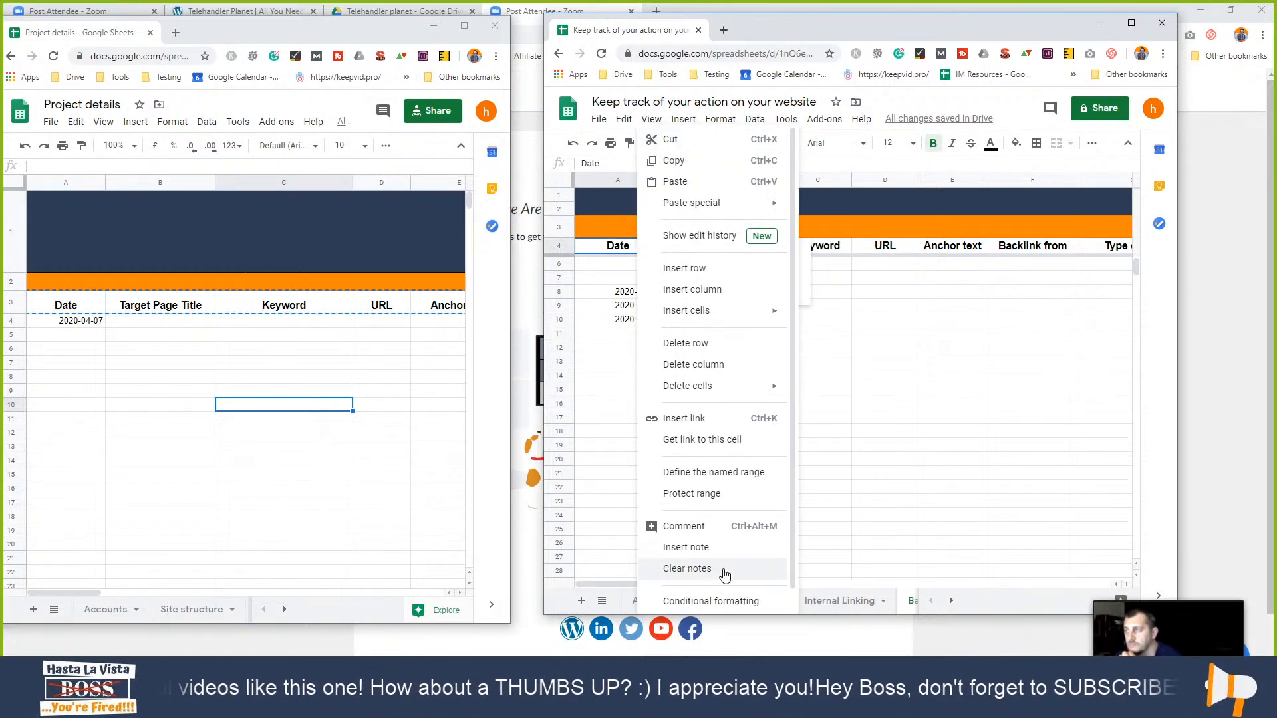
{"action": "scroll", "coordinate": [719, 602], "scroll_direction": "down", "scroll_amount": 1}
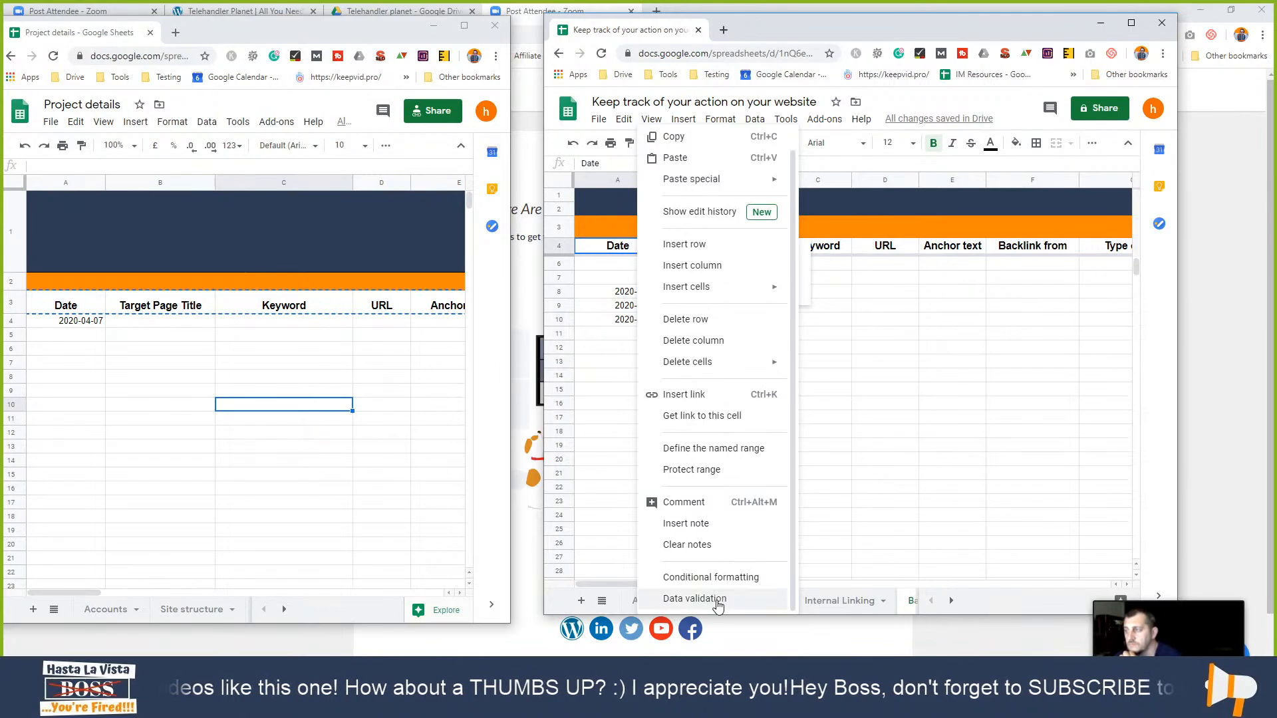
{"action": "left_click", "coordinate": [717, 600]}
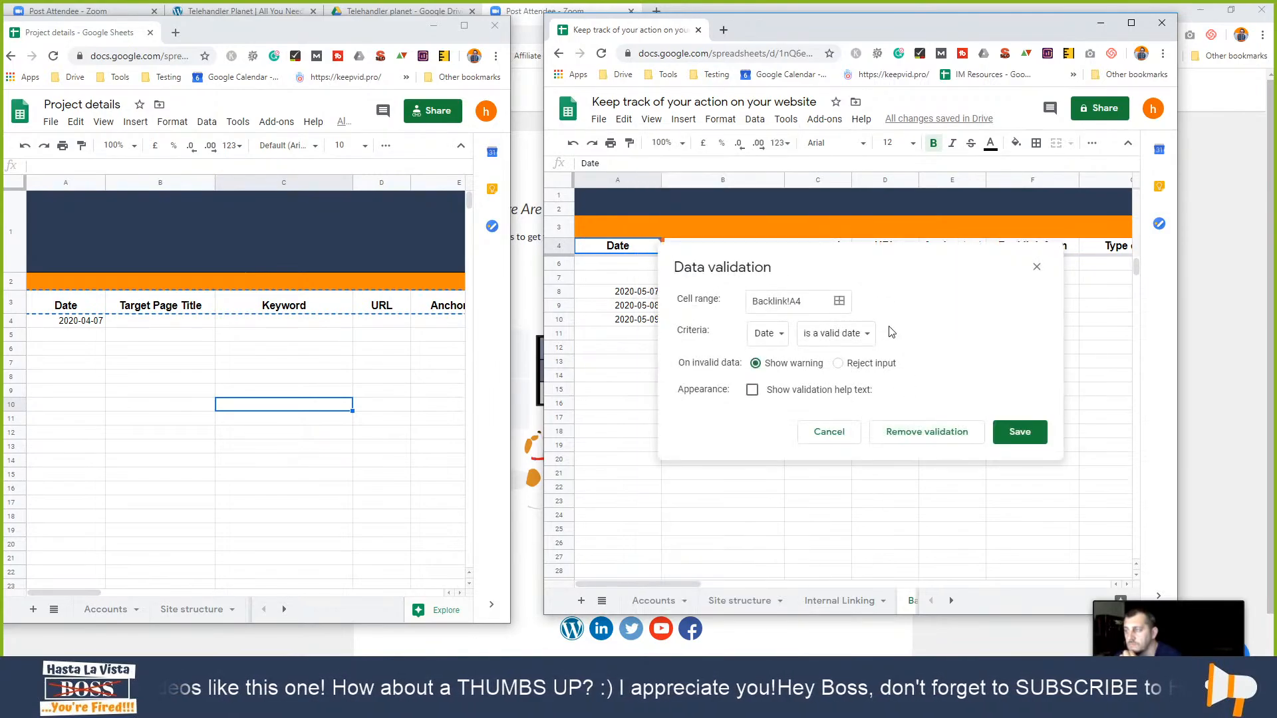
{"action": "left_click", "coordinate": [922, 433]}
{"action": "left_click", "coordinate": [677, 290]}
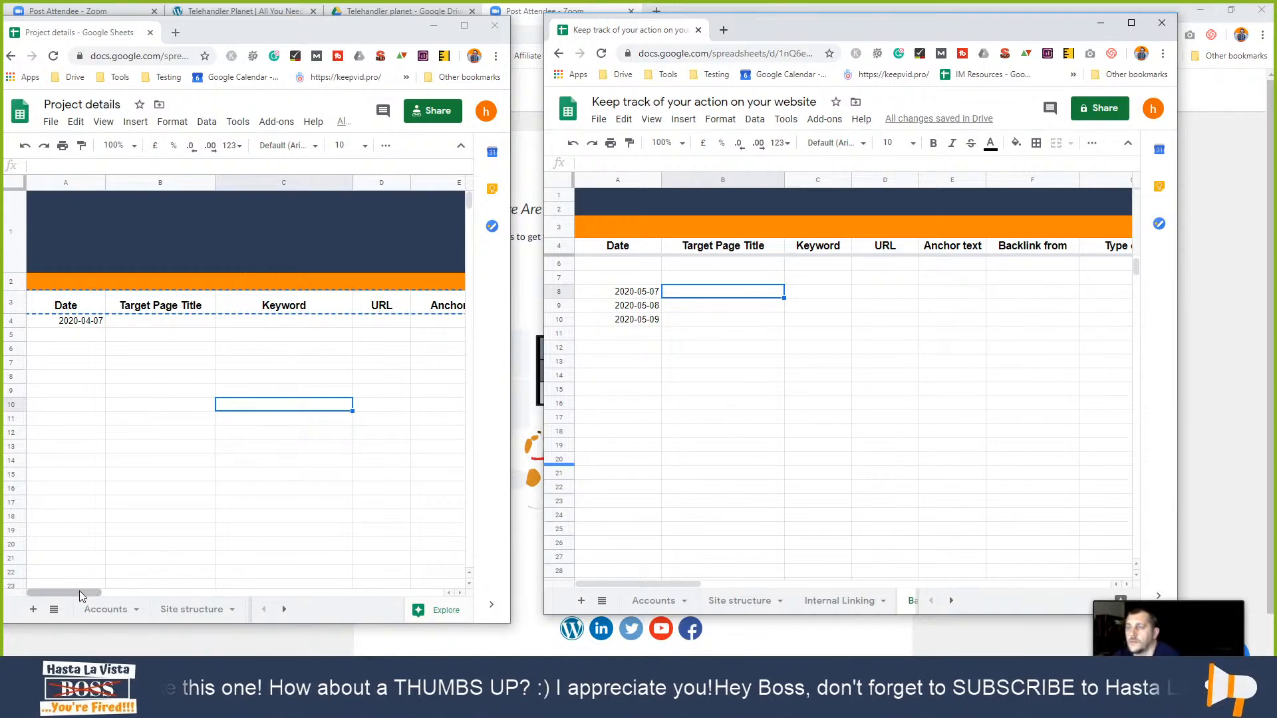
- Scroll both sheets right to the Type of link column and select G6:G15
{"action": "left_click_drag", "start_coordinate": [79, 590], "coordinate": [168, 598]}
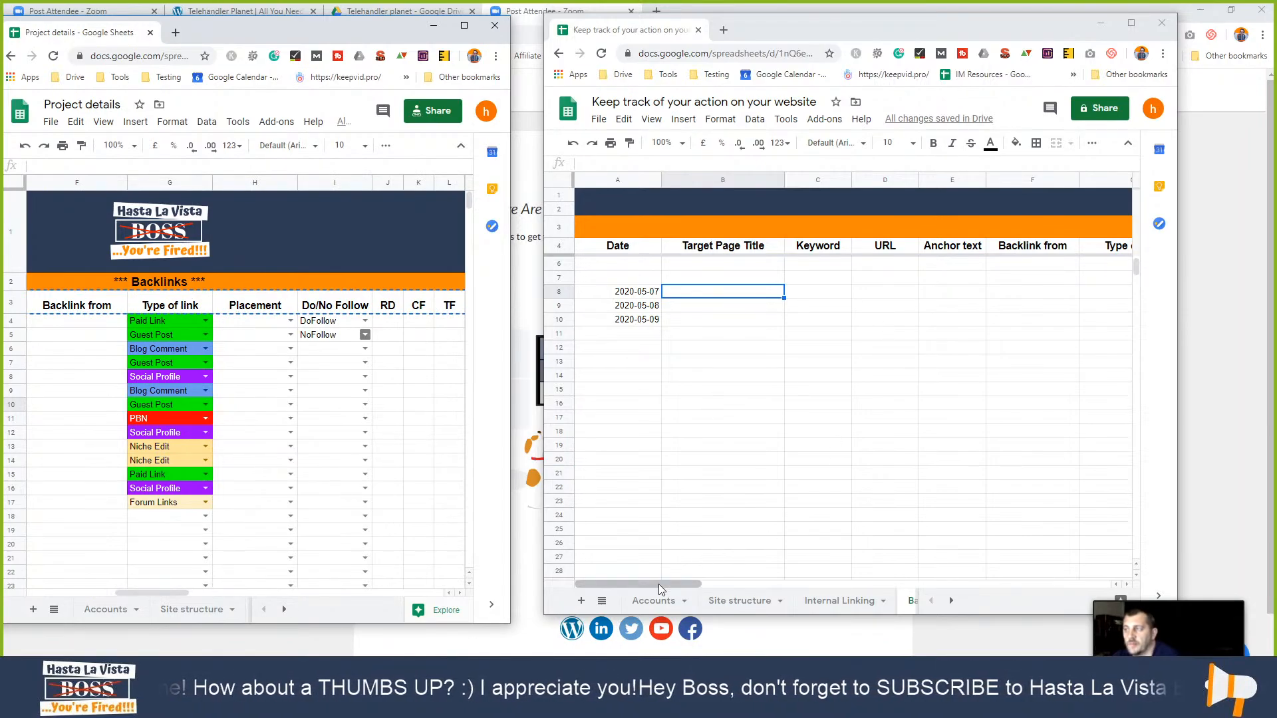
{"action": "left_click_drag", "start_coordinate": [659, 584], "coordinate": [743, 584]}
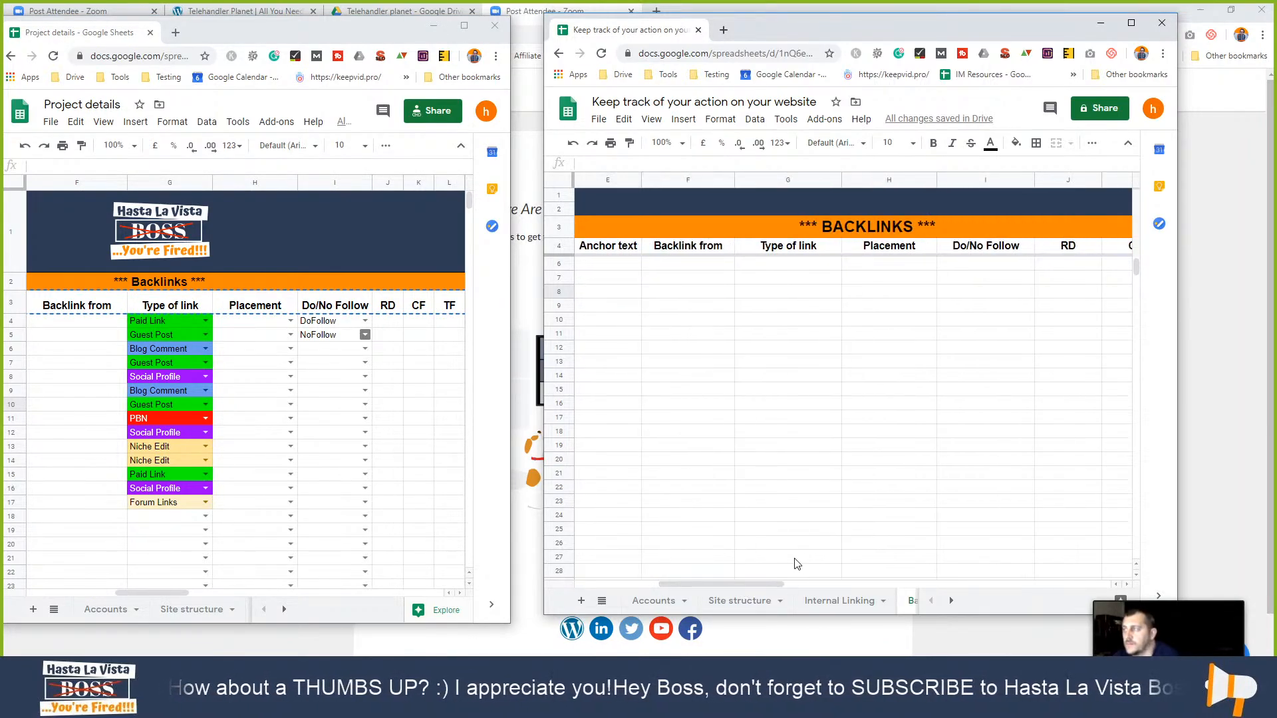
{"action": "left_click", "coordinate": [802, 266]}
{"action": "left_click", "coordinate": [800, 278]}
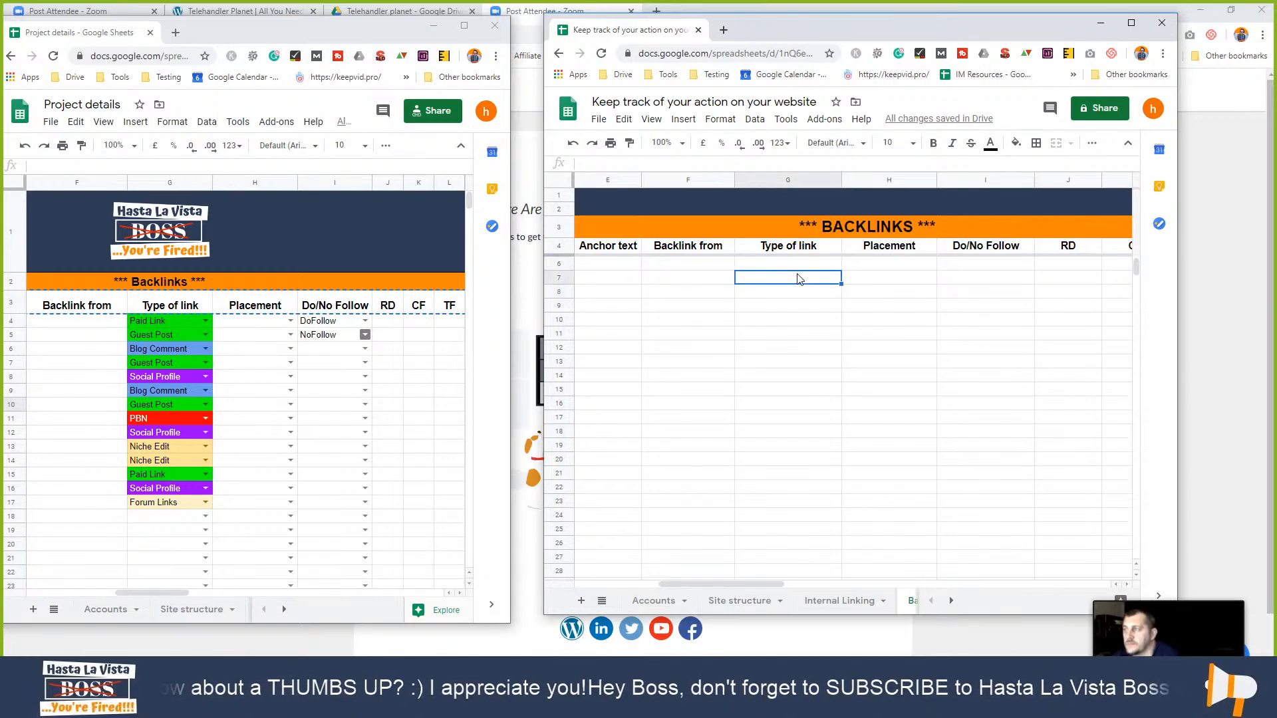
{"action": "left_click_drag", "start_coordinate": [799, 265], "coordinate": [825, 392]}
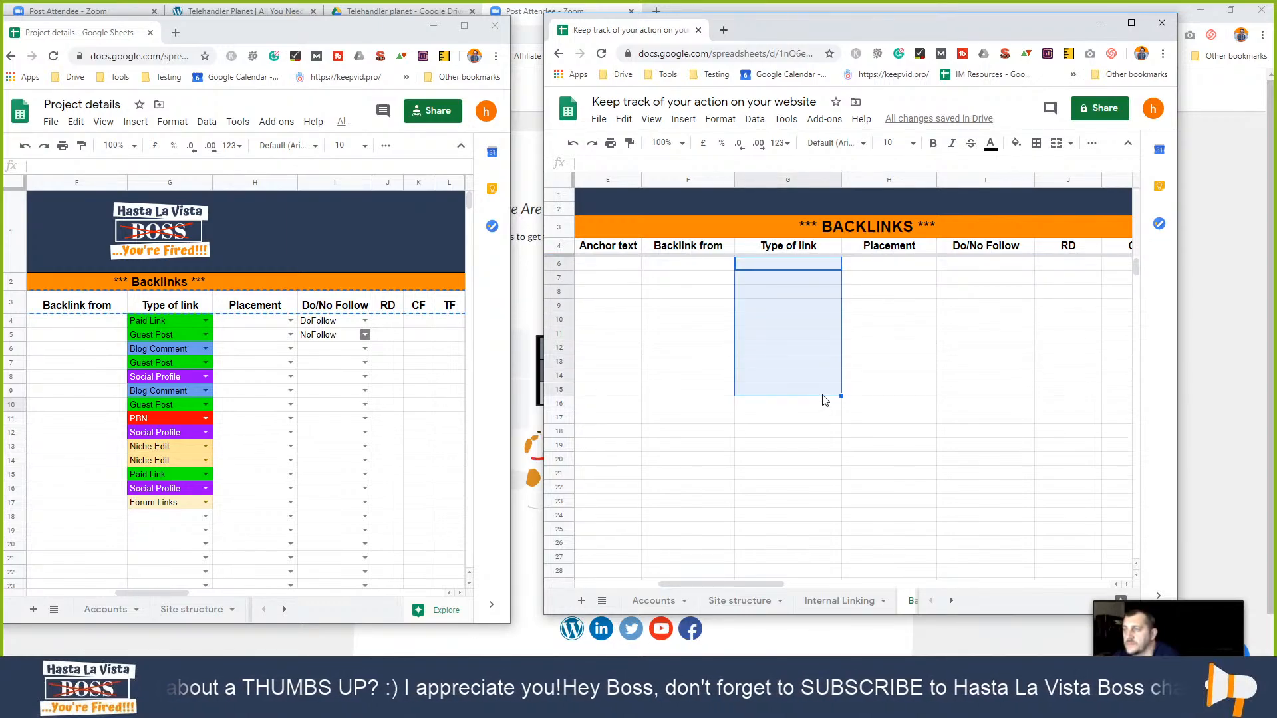
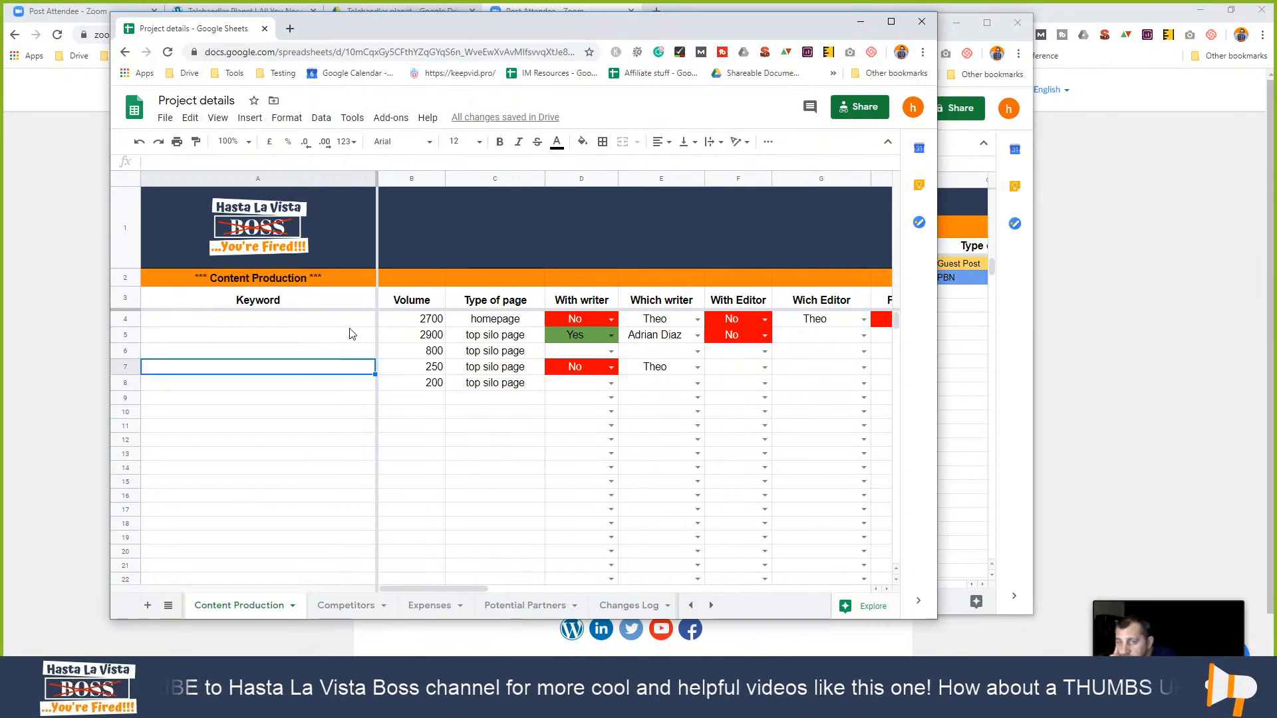
- Check the homepage row's writer dropdown and With Editor choice, keeping the existing writer and No
{"action": "left_click", "coordinate": [338, 324]}
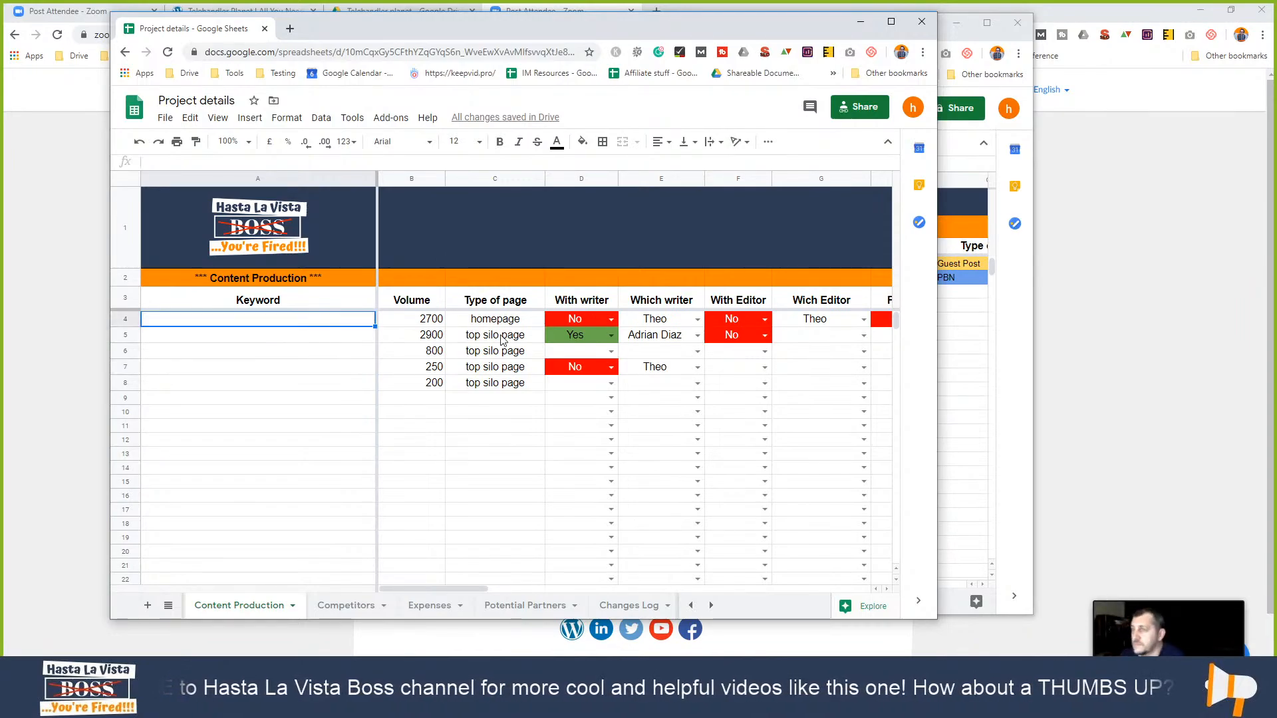
{"action": "left_click", "coordinate": [328, 333]}
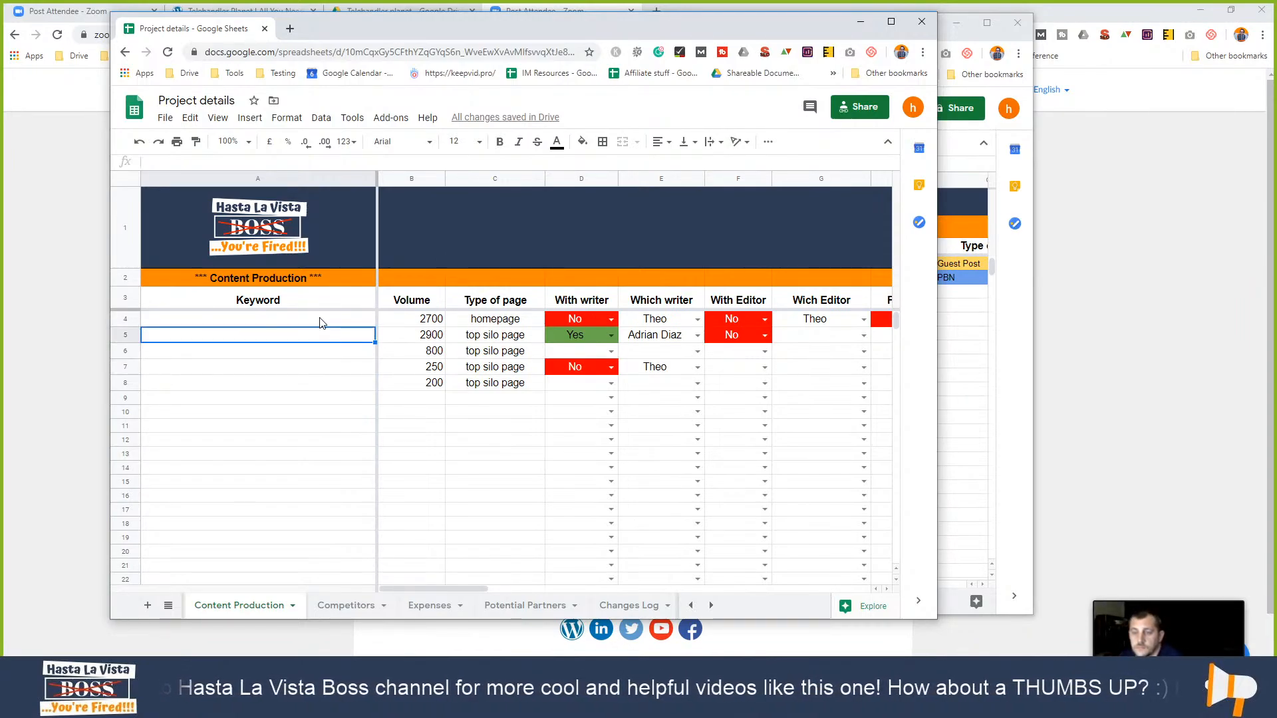
{"action": "left_click", "coordinate": [296, 321]}
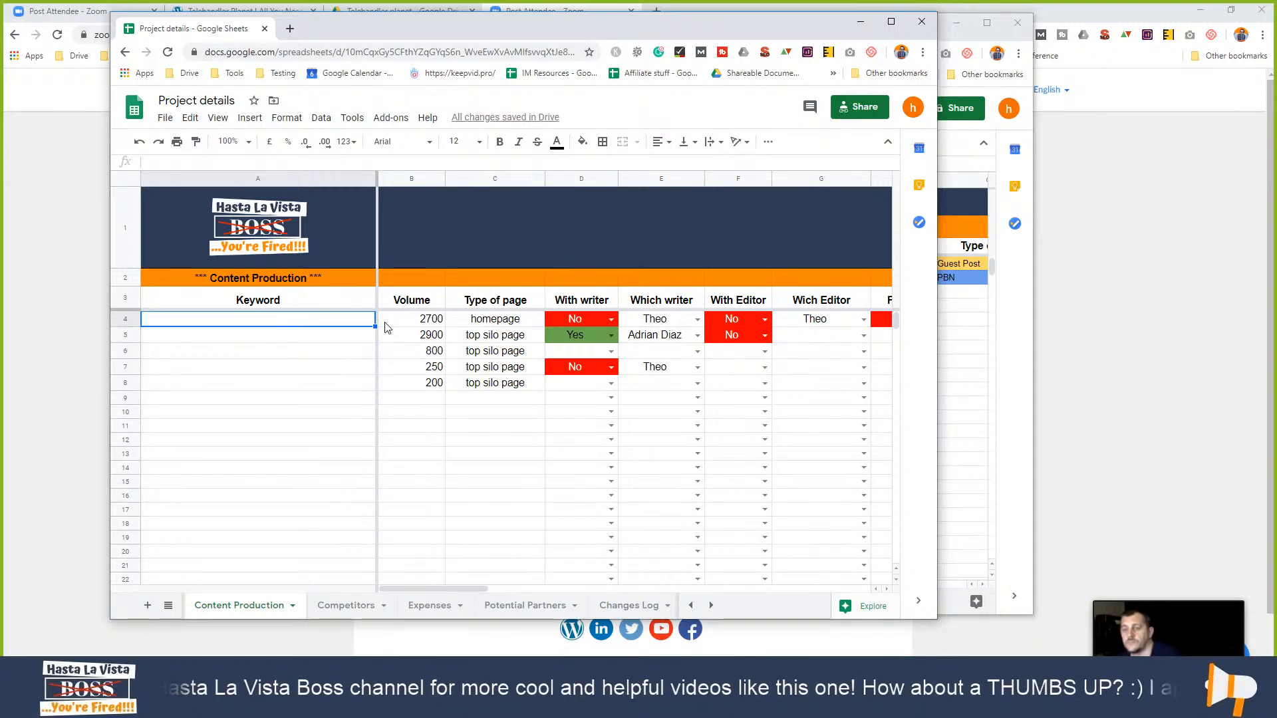
{"action": "left_click", "coordinate": [411, 326]}
{"action": "left_click", "coordinate": [489, 324]}
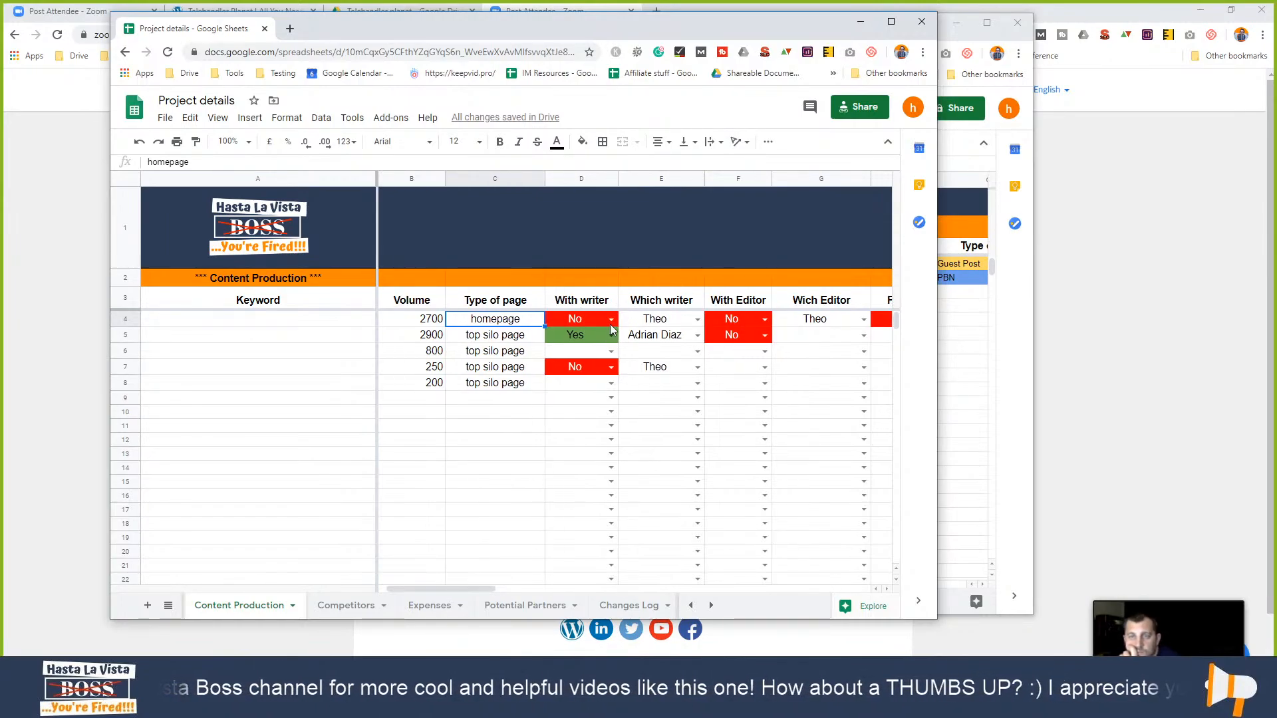
{"action": "left_click", "coordinate": [696, 320]}
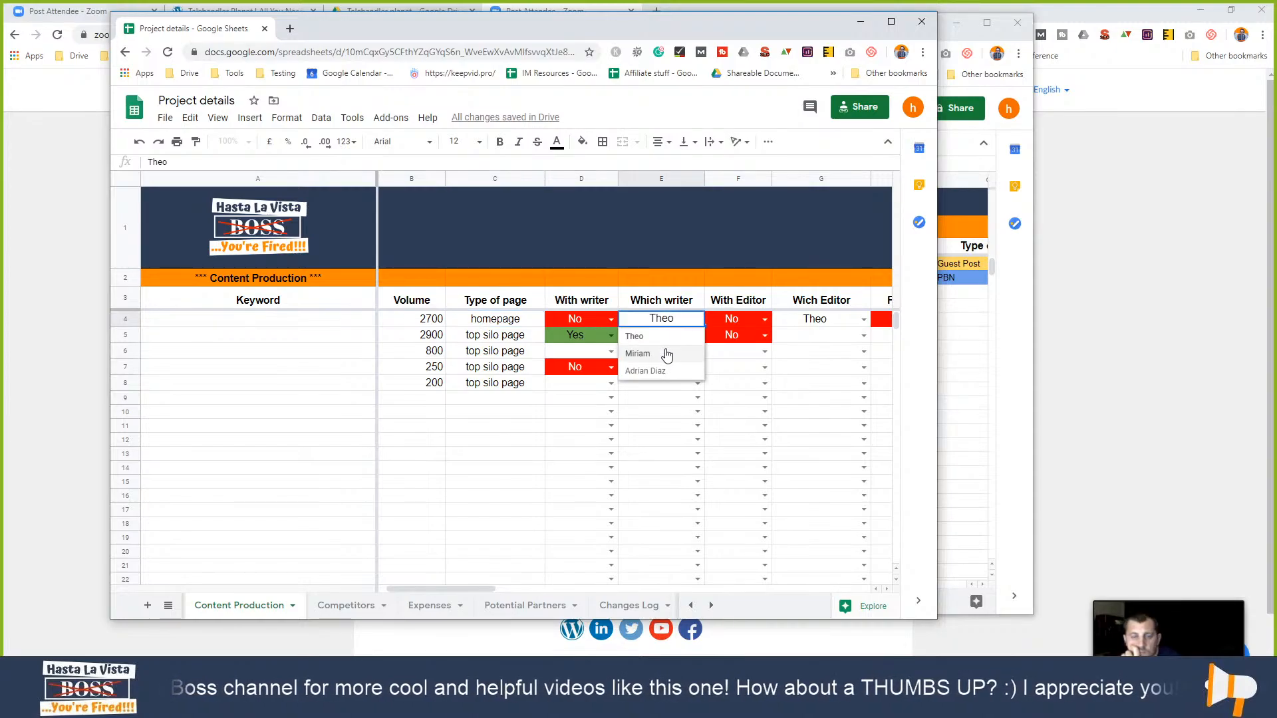
{"action": "left_click", "coordinate": [735, 353]}
{"action": "left_click", "coordinate": [765, 322]}
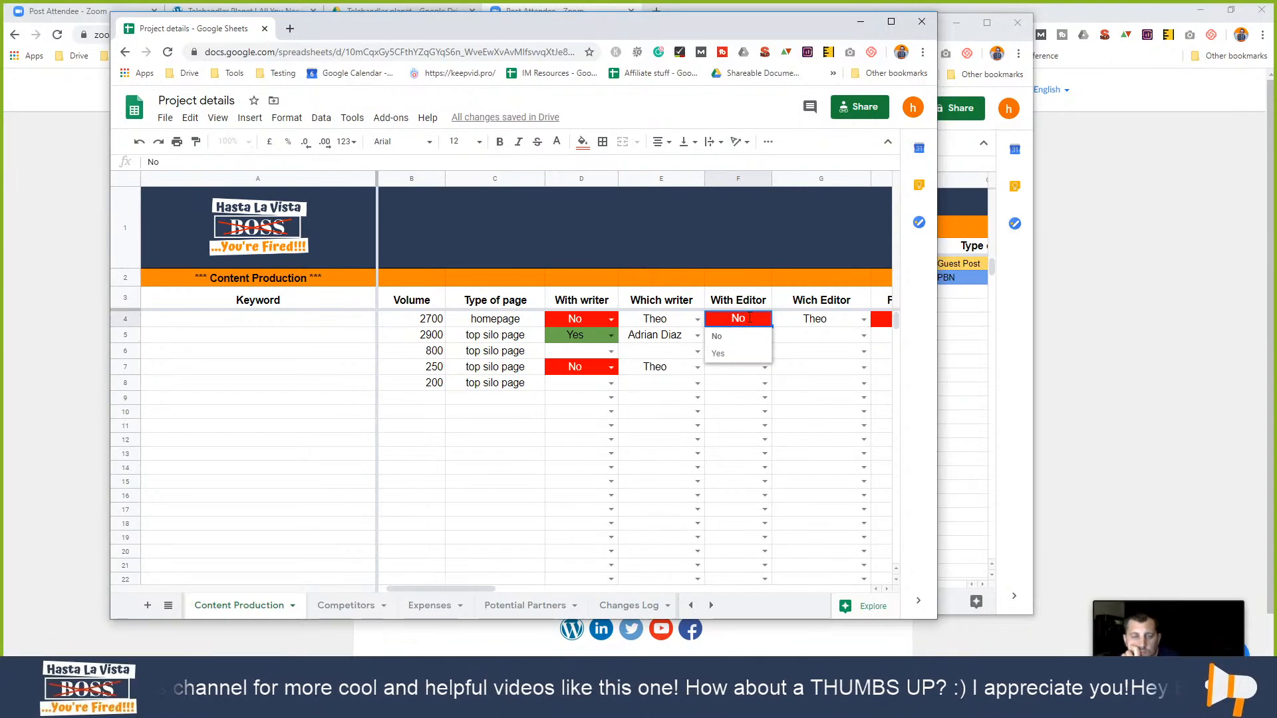
{"action": "key", "text": "Tab"}
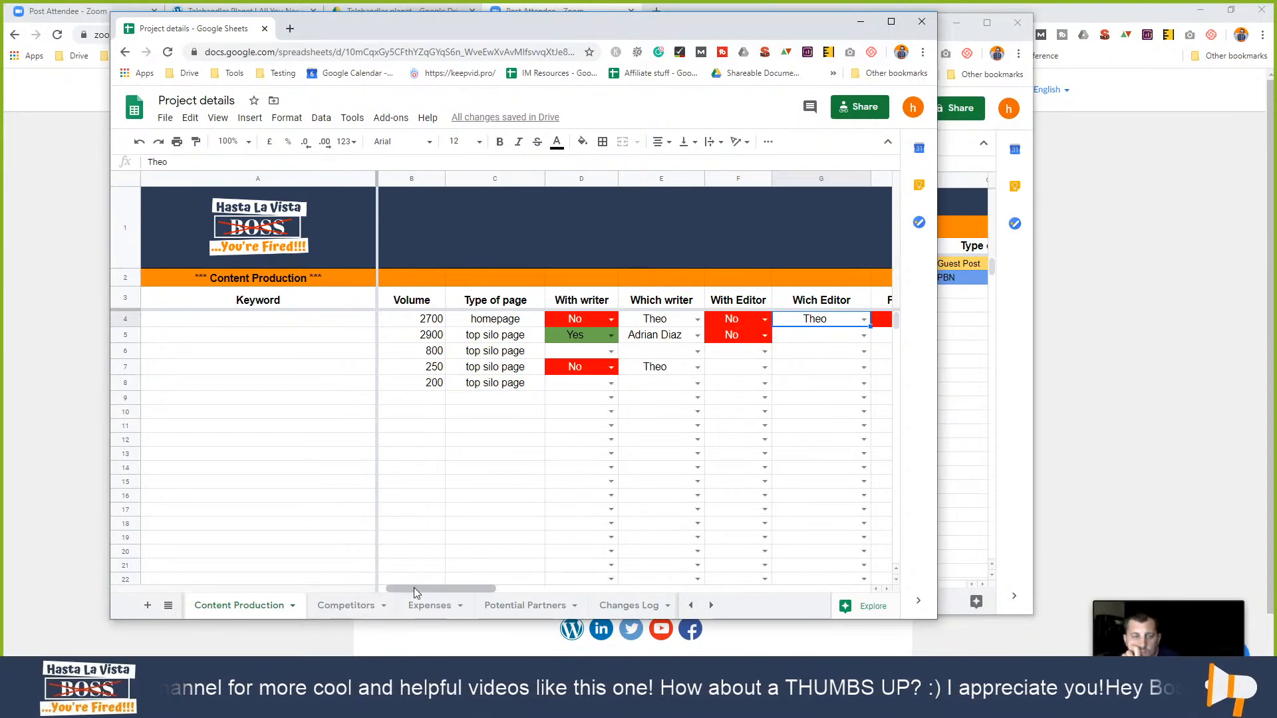
{"action": "left_click_drag", "start_coordinate": [414, 588], "coordinate": [484, 589]}
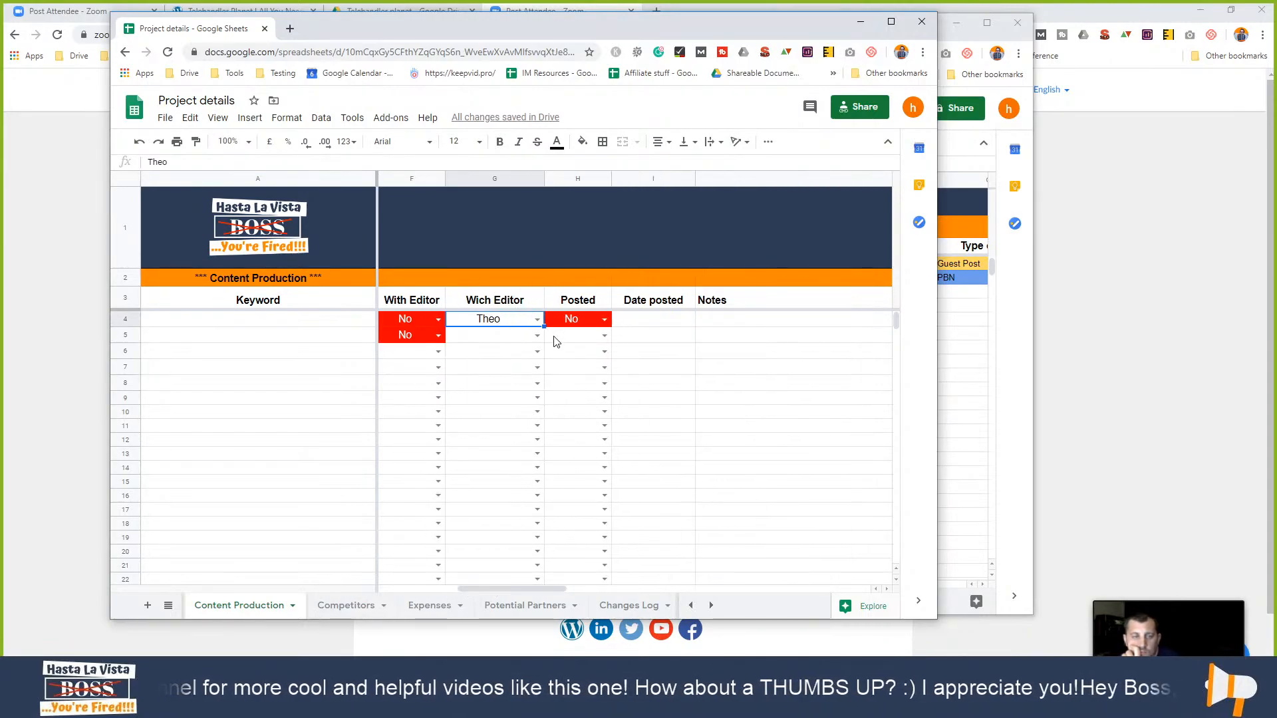
- Check the Posted Yes/No list and the Date posted date picker in row 4 without changing them
{"action": "left_click", "coordinate": [572, 318]}
{"action": "left_click", "coordinate": [601, 322]}
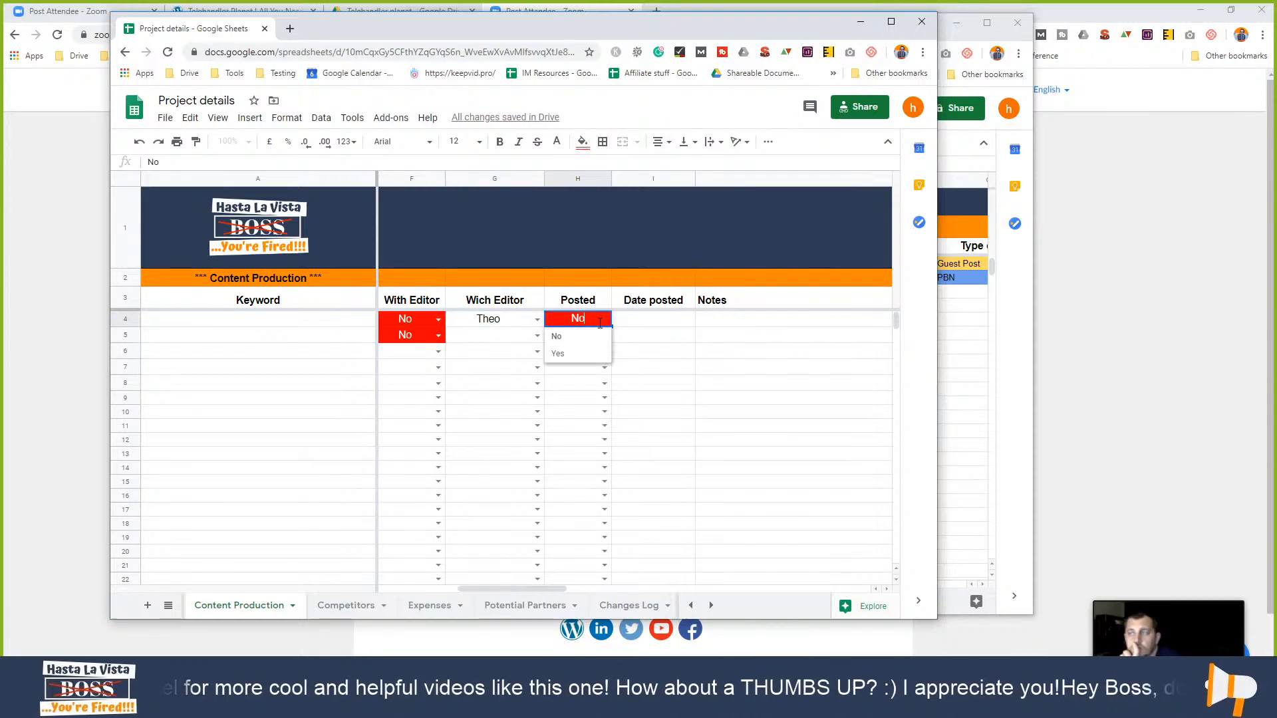
{"action": "left_click", "coordinate": [679, 333]}
{"action": "left_click", "coordinate": [675, 307]}
{"action": "left_click", "coordinate": [655, 325]}
{"action": "double_click", "coordinate": [655, 325]}
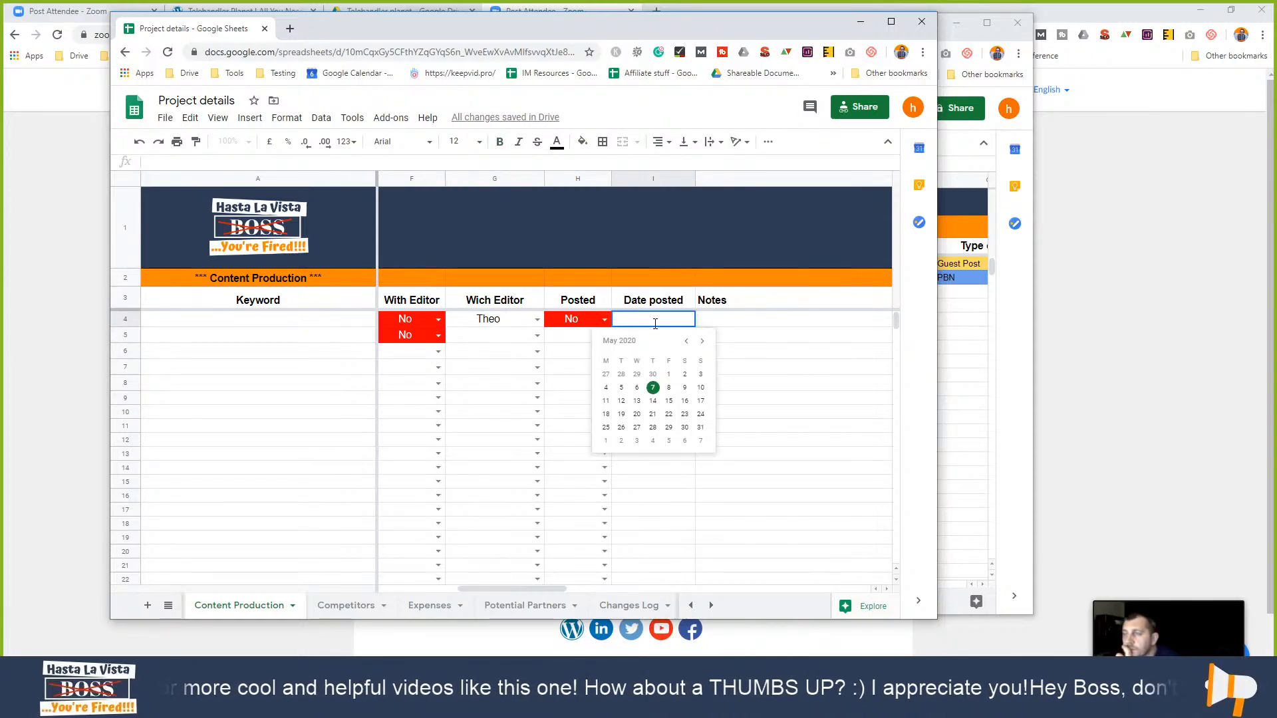
{"action": "left_click", "coordinate": [764, 387]}
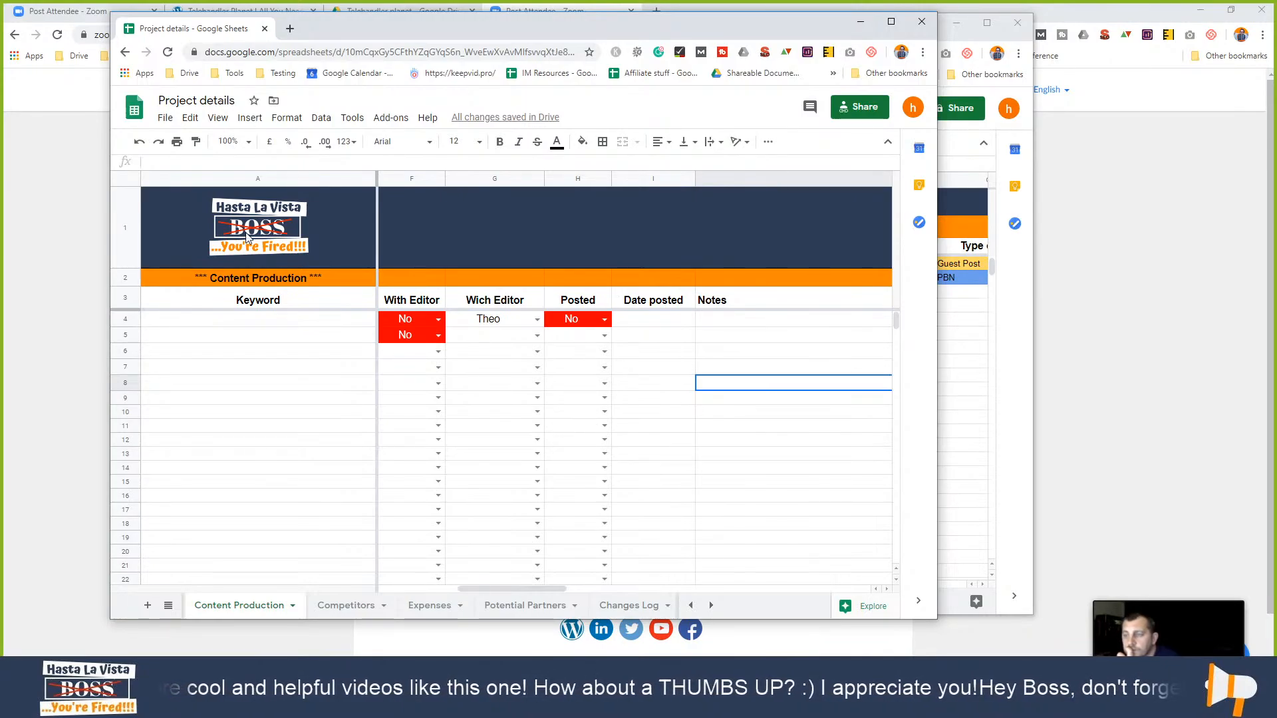
- Copy header rows 1–3 of Content Production and minimize the Project details window
{"action": "left_click", "coordinate": [121, 226]}
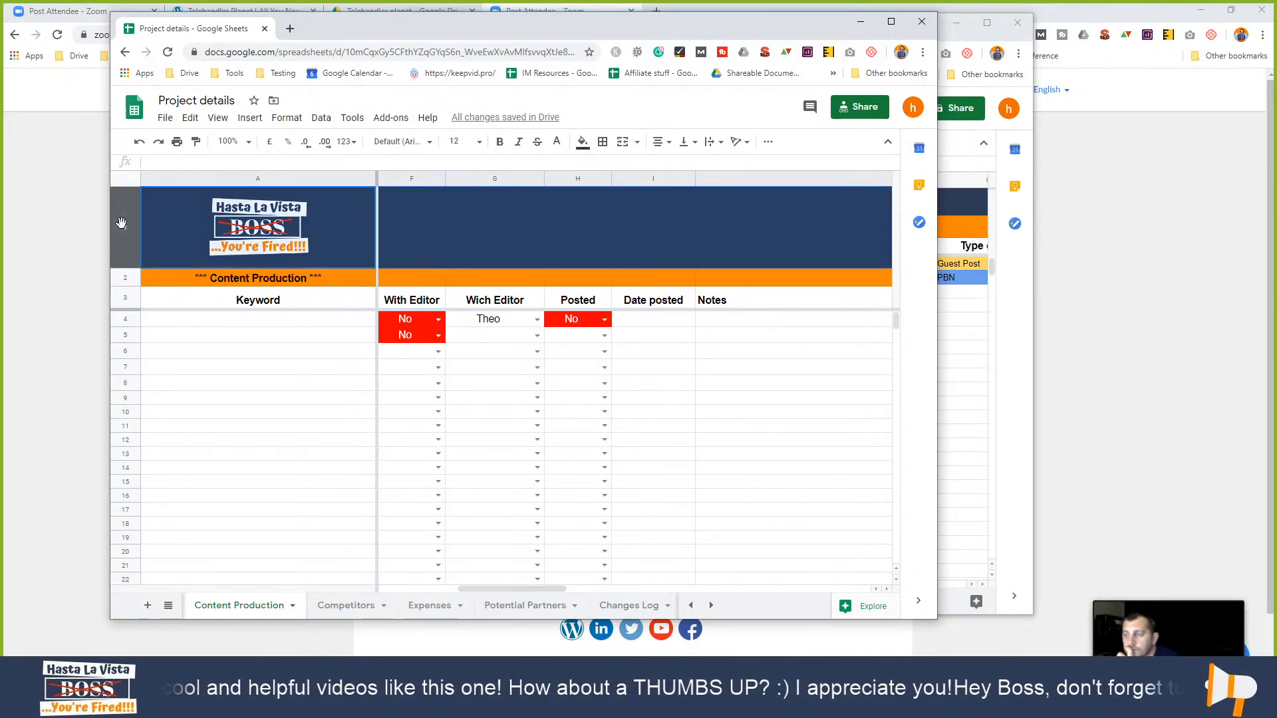
{"action": "left_click_drag", "start_coordinate": [125, 297], "coordinate": [124, 232]}
{"action": "key", "text": "ctrl+c"}
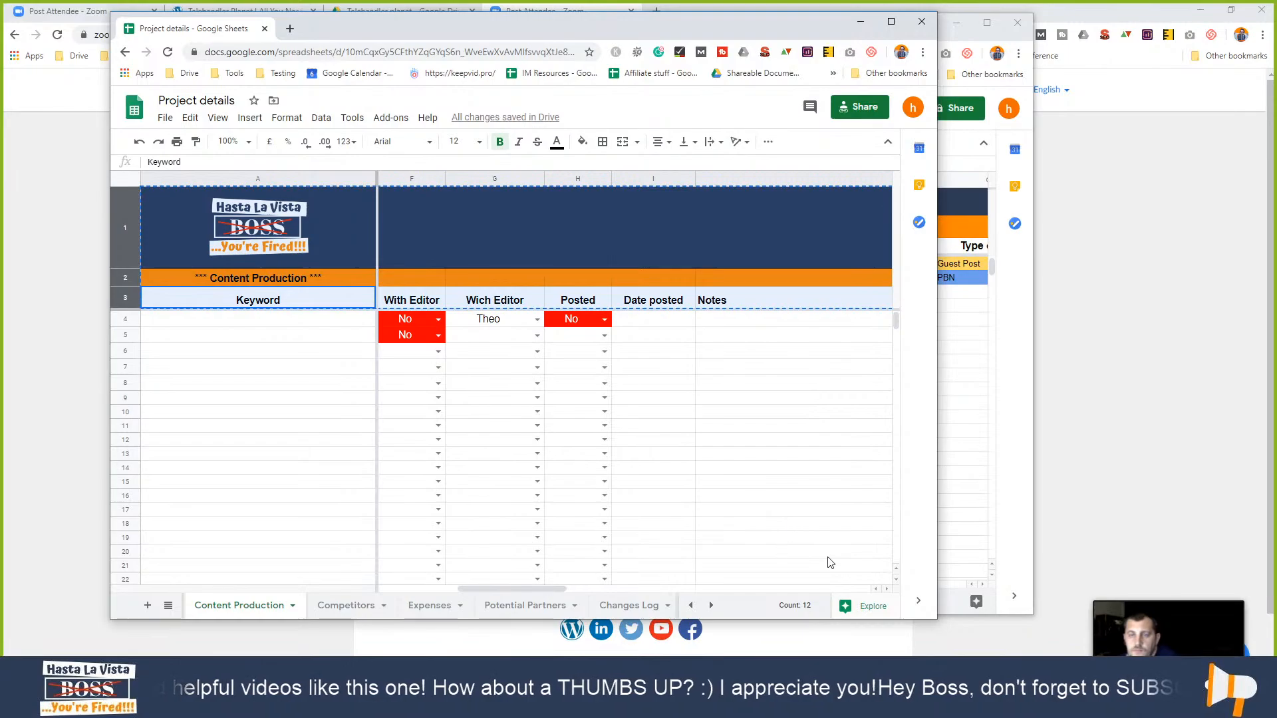
{"action": "left_click", "coordinate": [862, 23]}
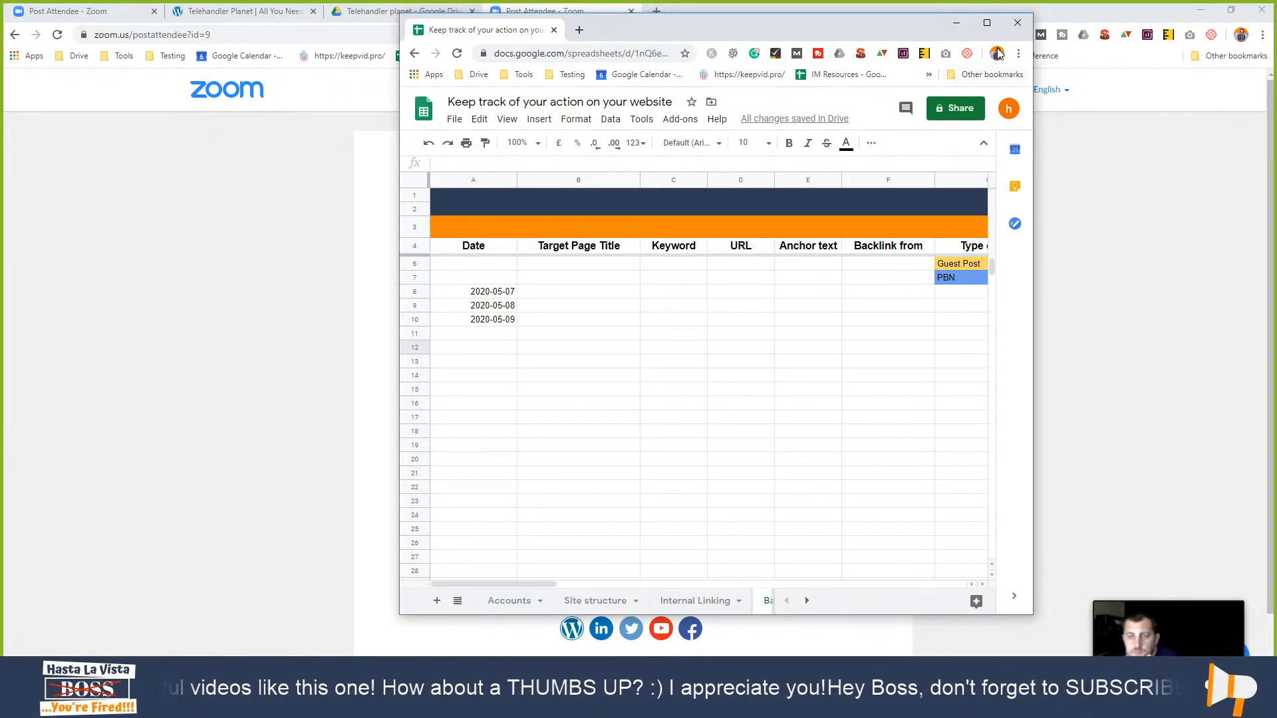
- Add a new sheet to the website tracker and name it 'Content creation'
{"action": "left_click", "coordinate": [987, 23]}
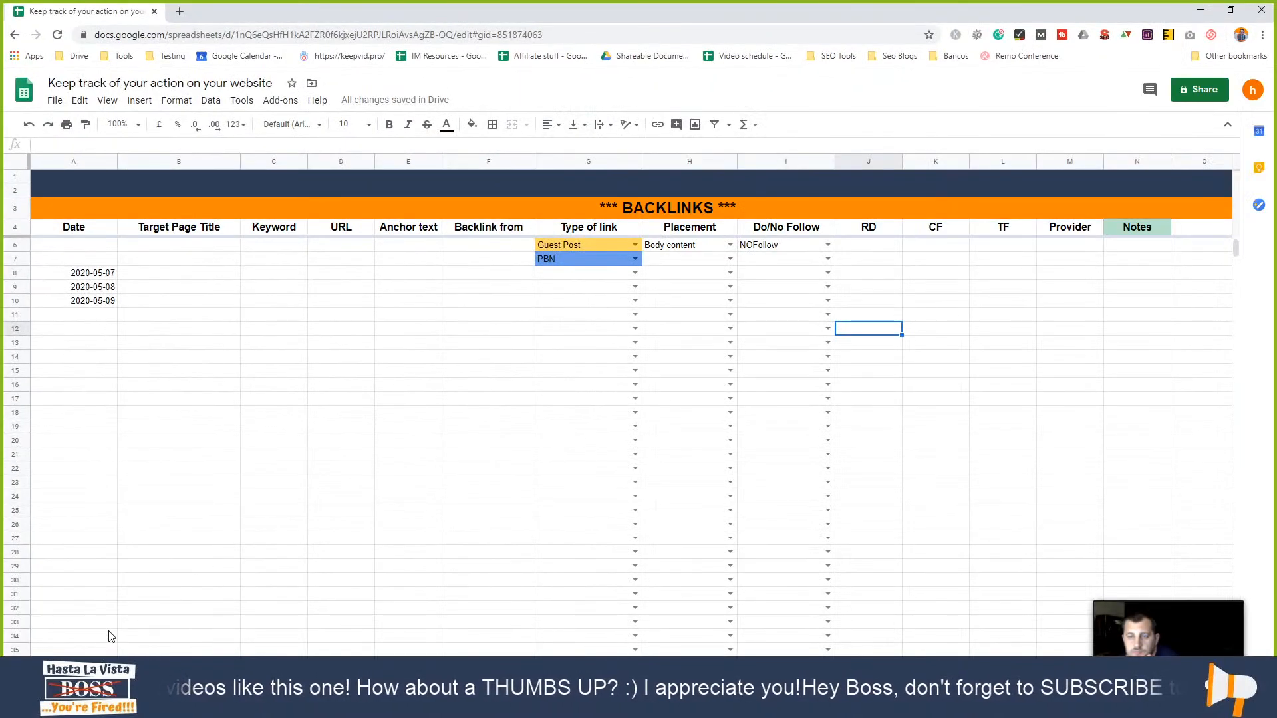
{"action": "left_click", "coordinate": [44, 679]}
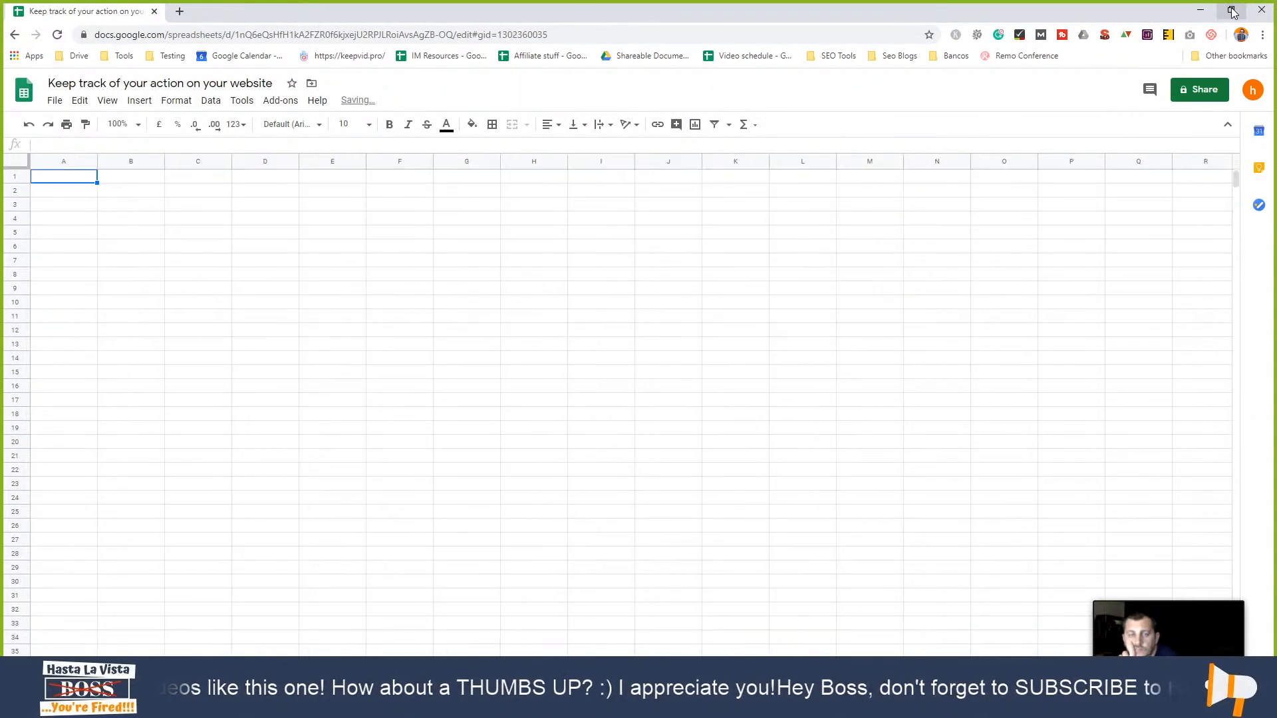
{"action": "left_click", "coordinate": [1230, 6]}
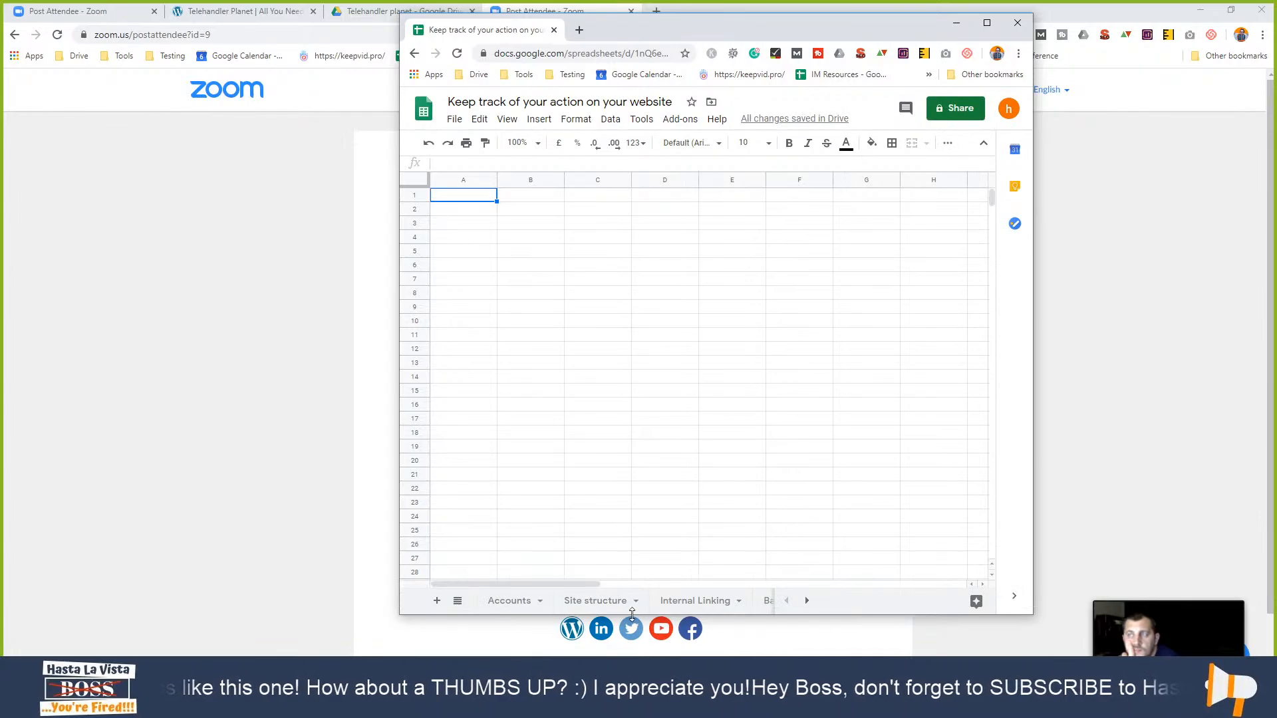
{"action": "left_click", "coordinate": [807, 602]}
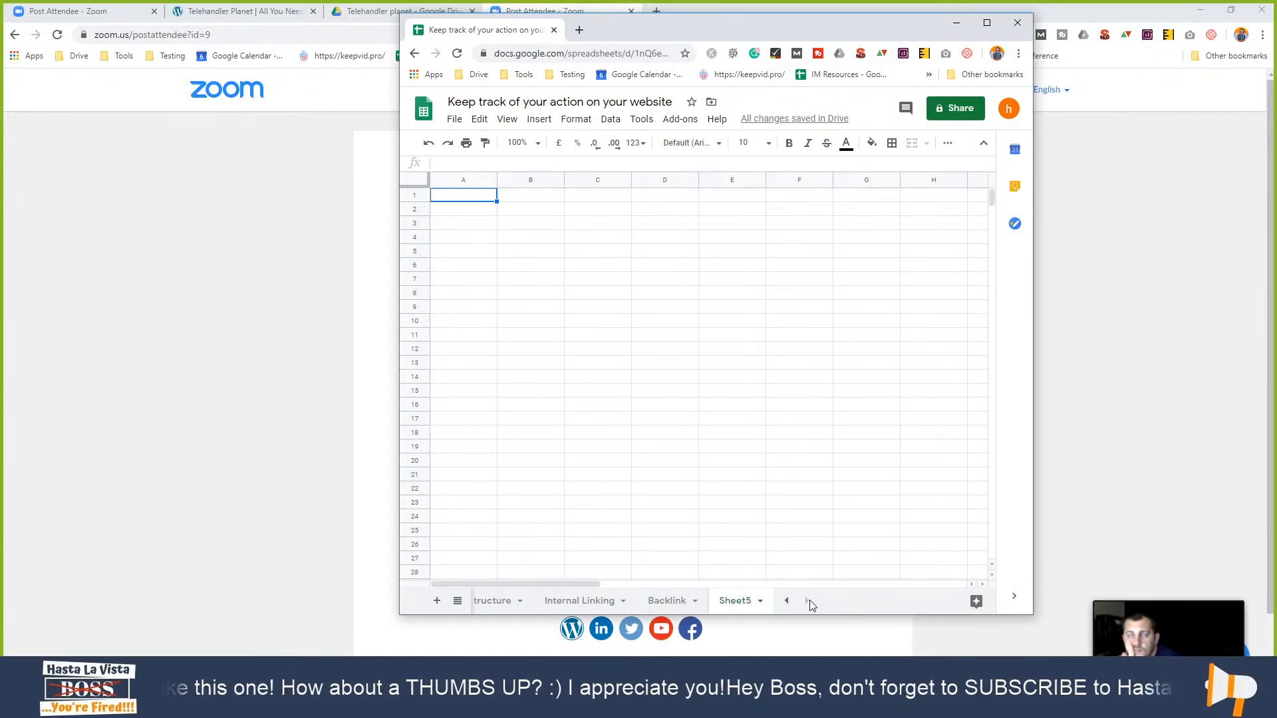
{"action": "double_click", "coordinate": [726, 602]}
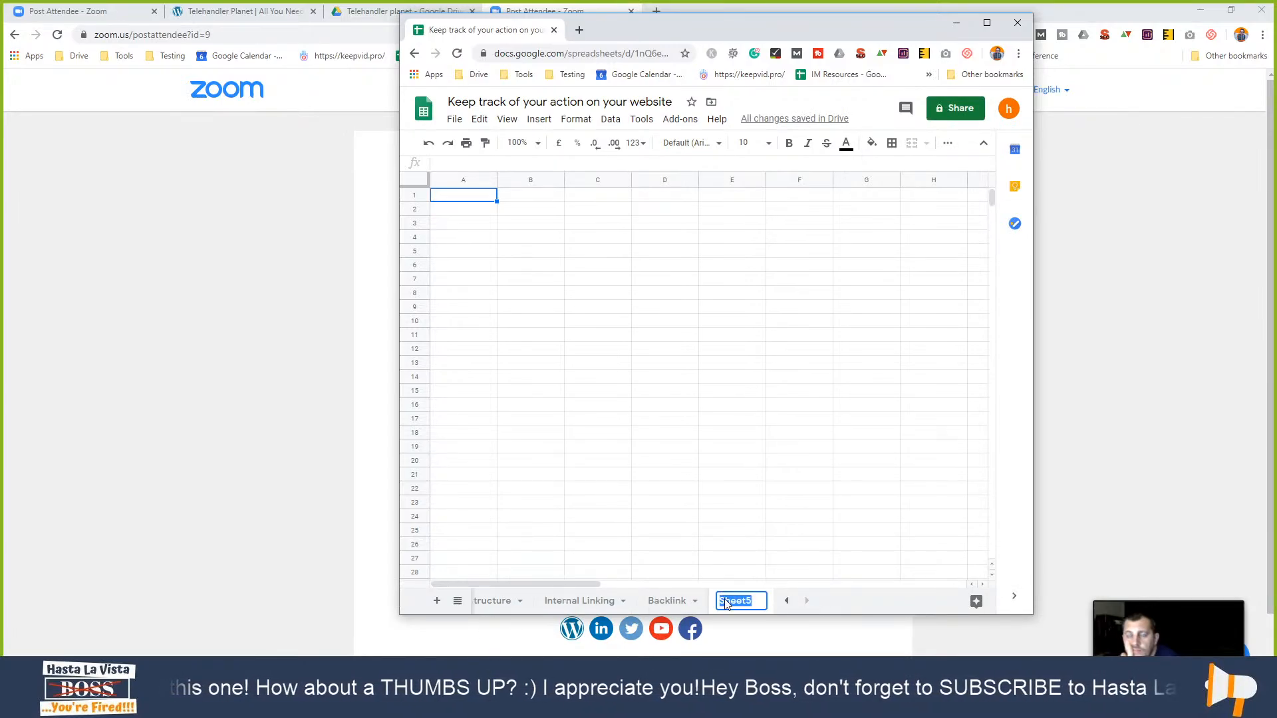
{"action": "type", "text": "Content"}
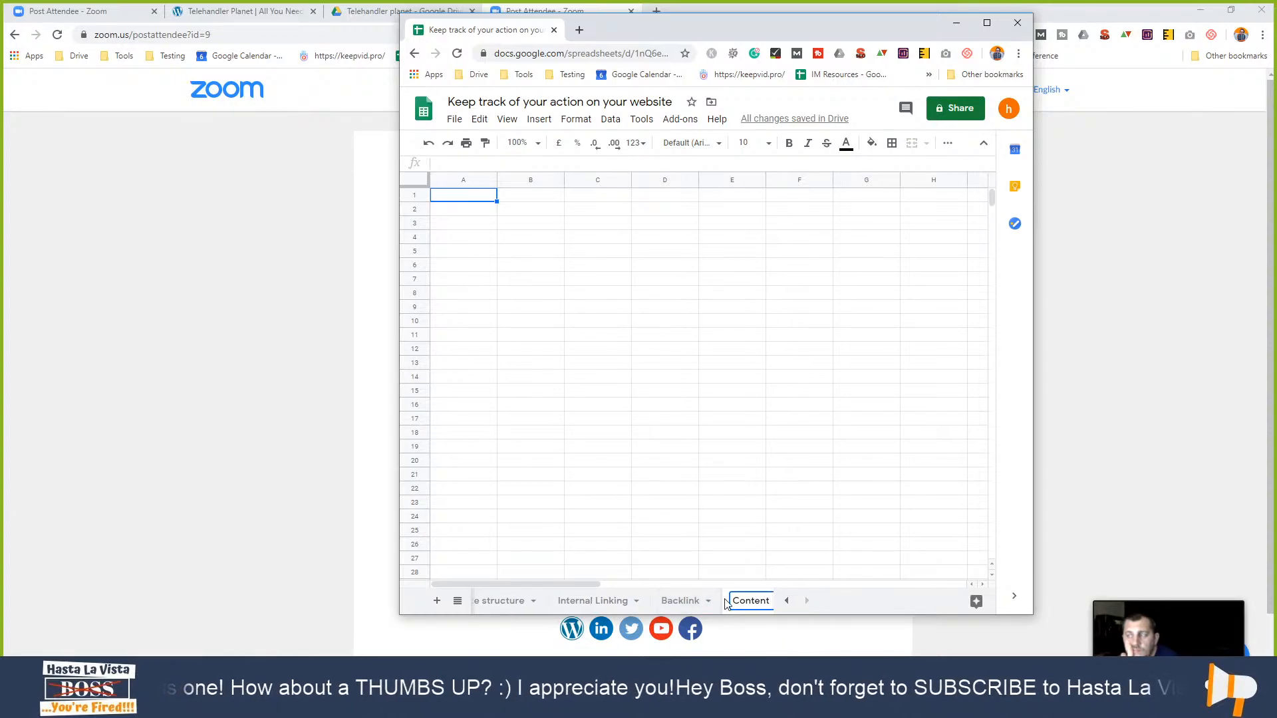
{"action": "type", "text": " creat"}
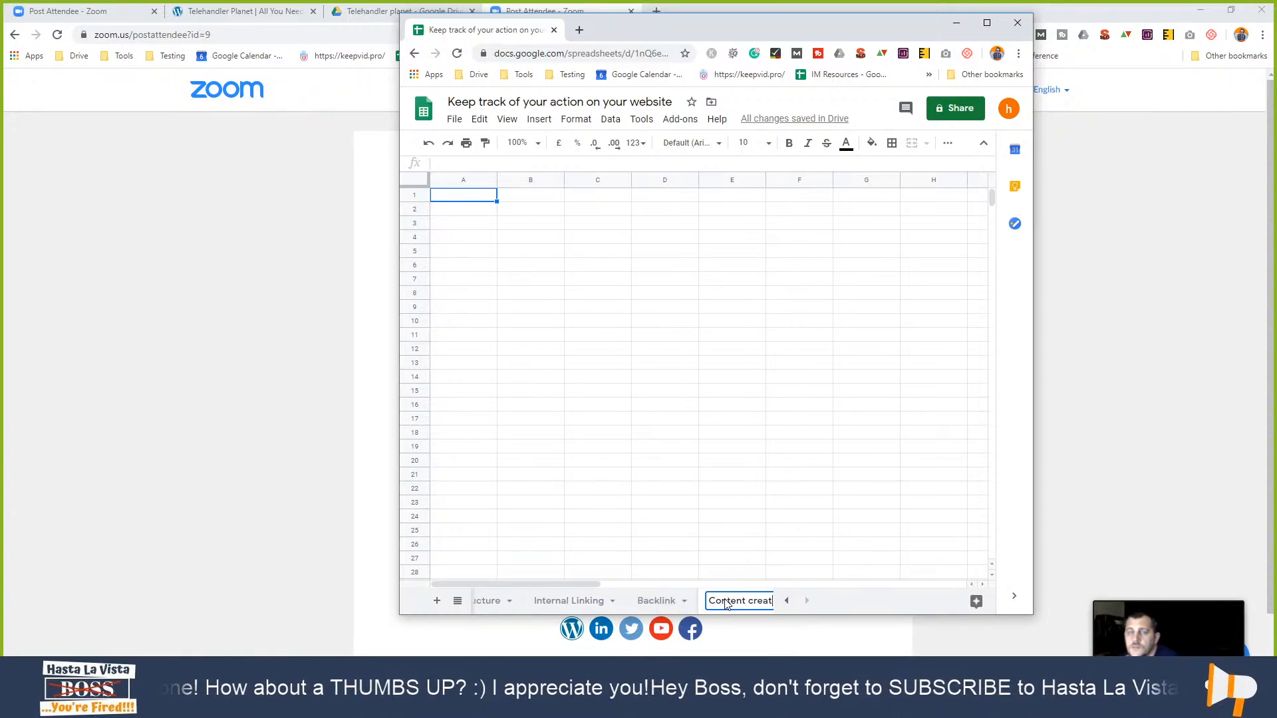
{"action": "type", "text": "ion"}
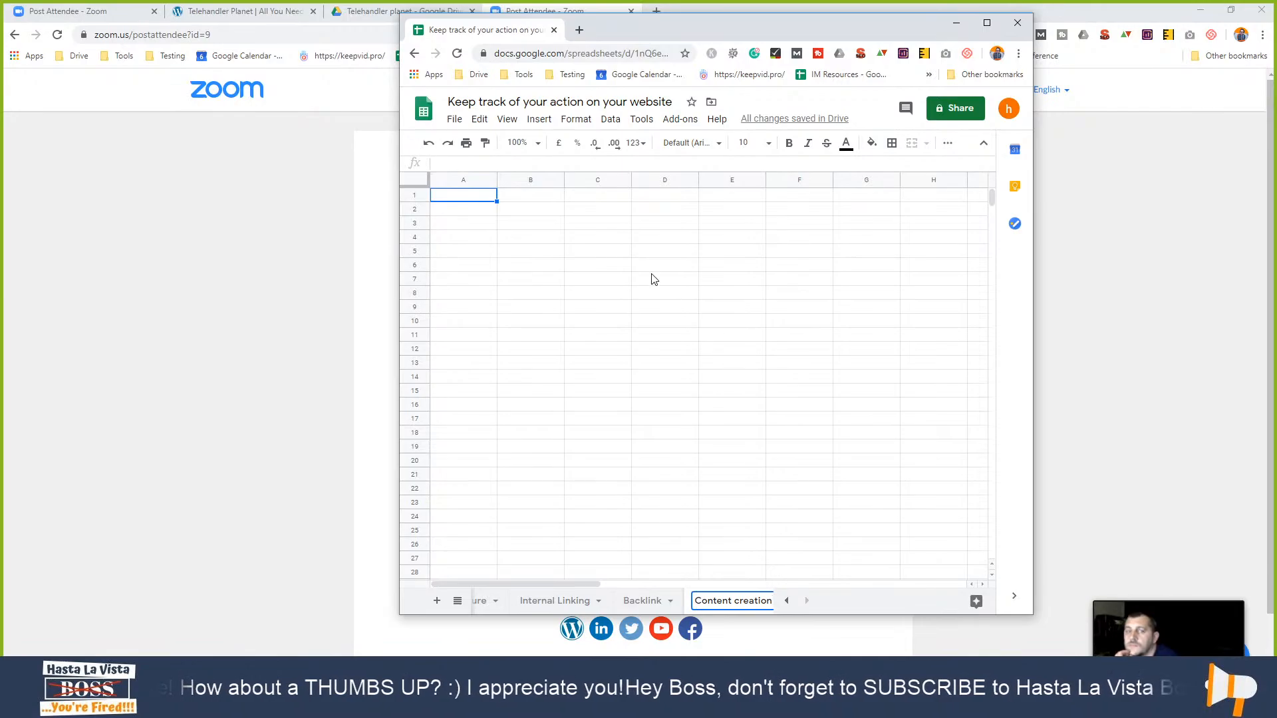
- Paste the copied header rows into row 1 of the Content creation sheet
{"action": "left_click", "coordinate": [417, 194]}
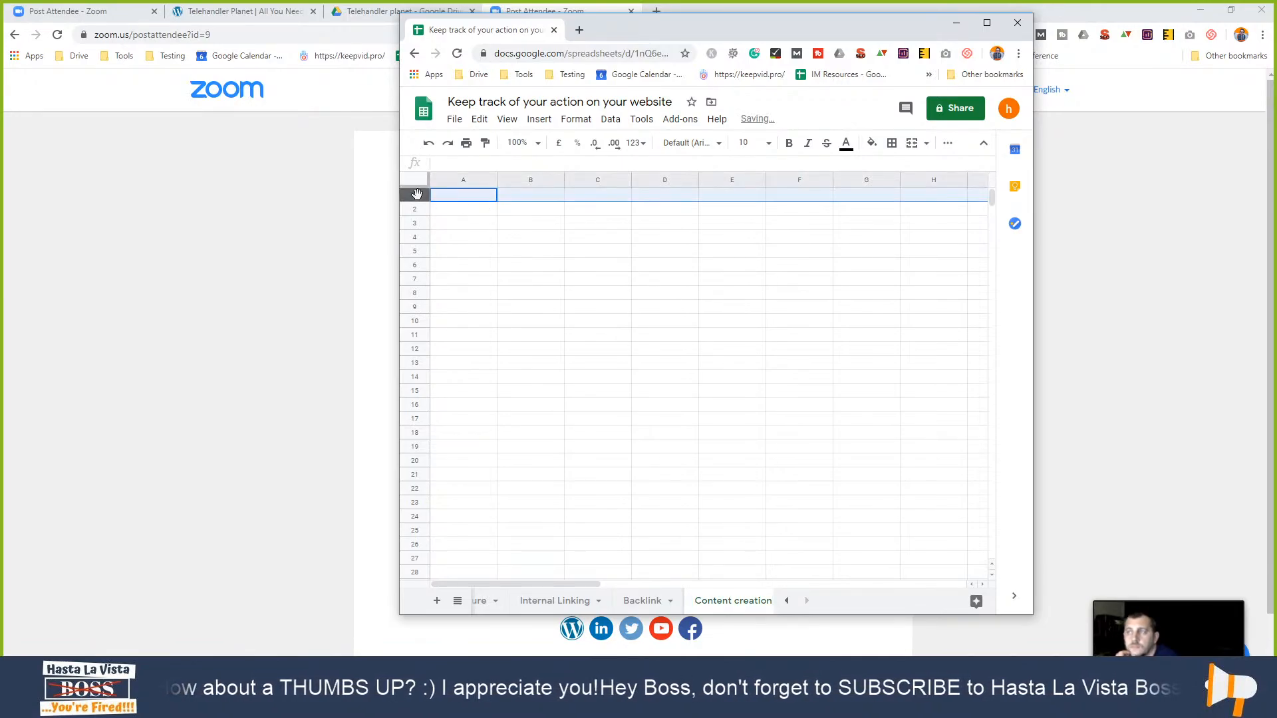
{"action": "key", "text": "ctrl+v"}
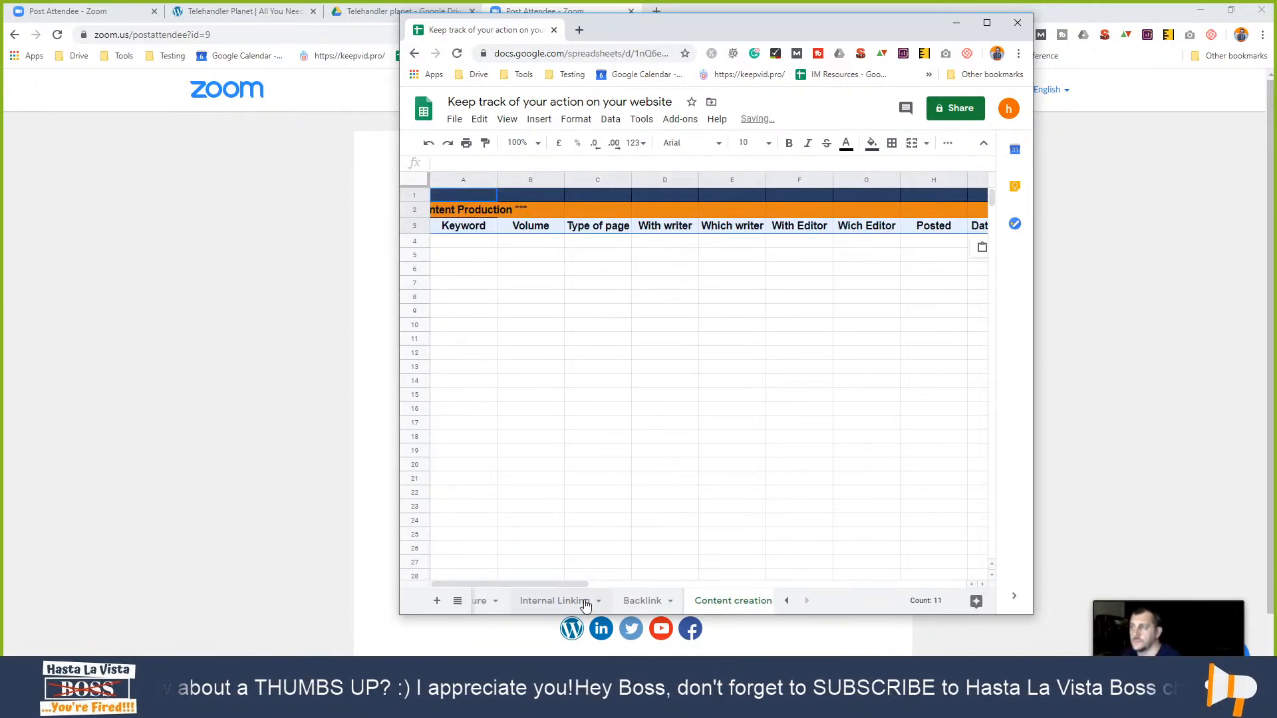
{"action": "left_click", "coordinate": [693, 468]}
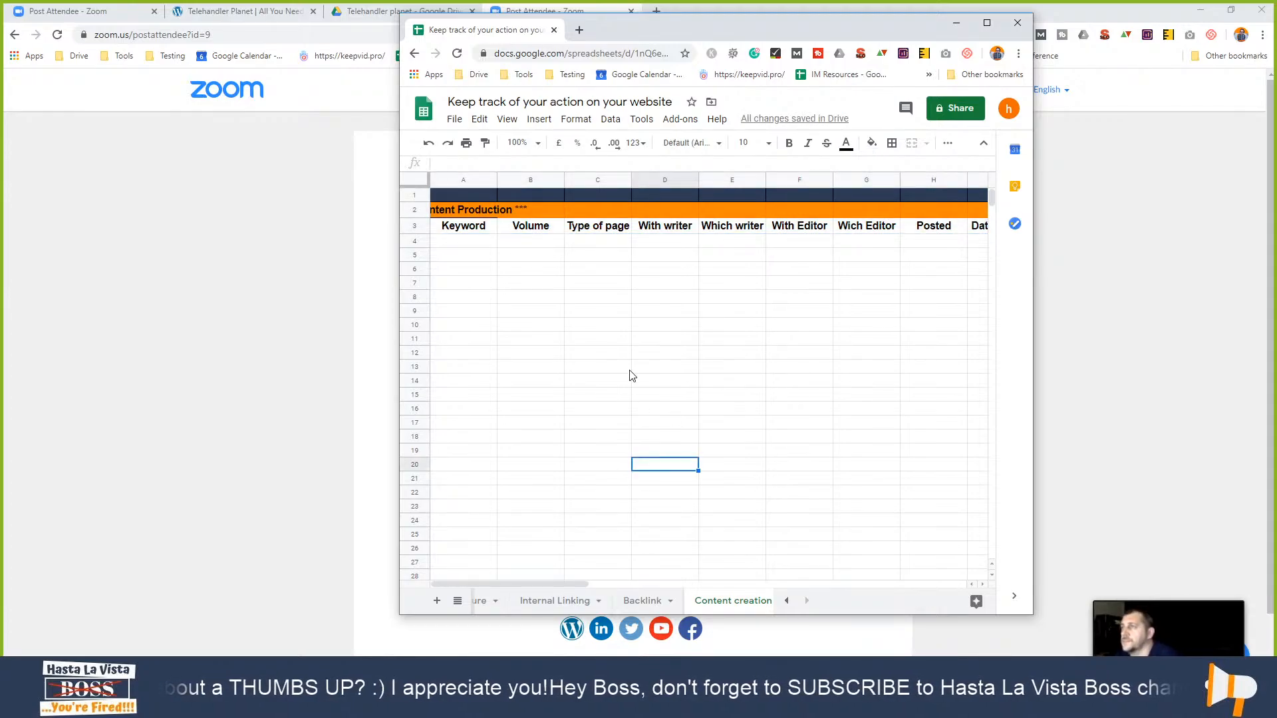
{"action": "left_click", "coordinate": [493, 199]}
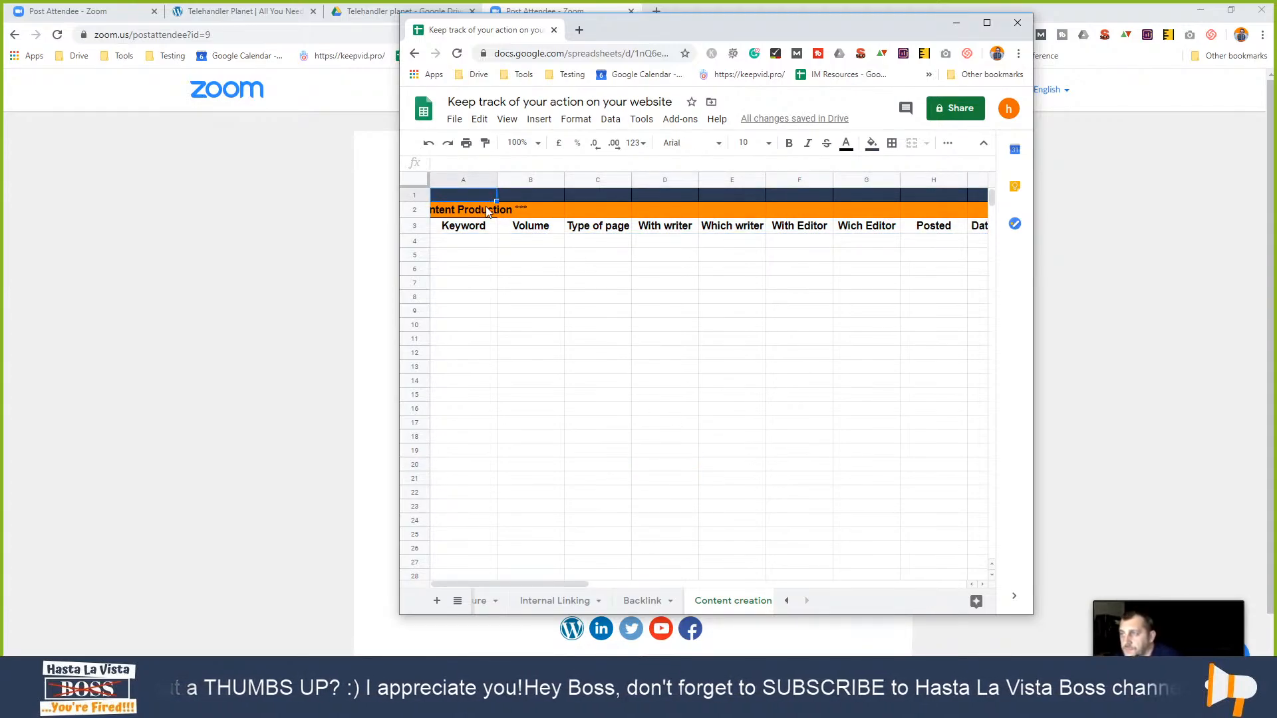
{"action": "left_click", "coordinate": [489, 210]}
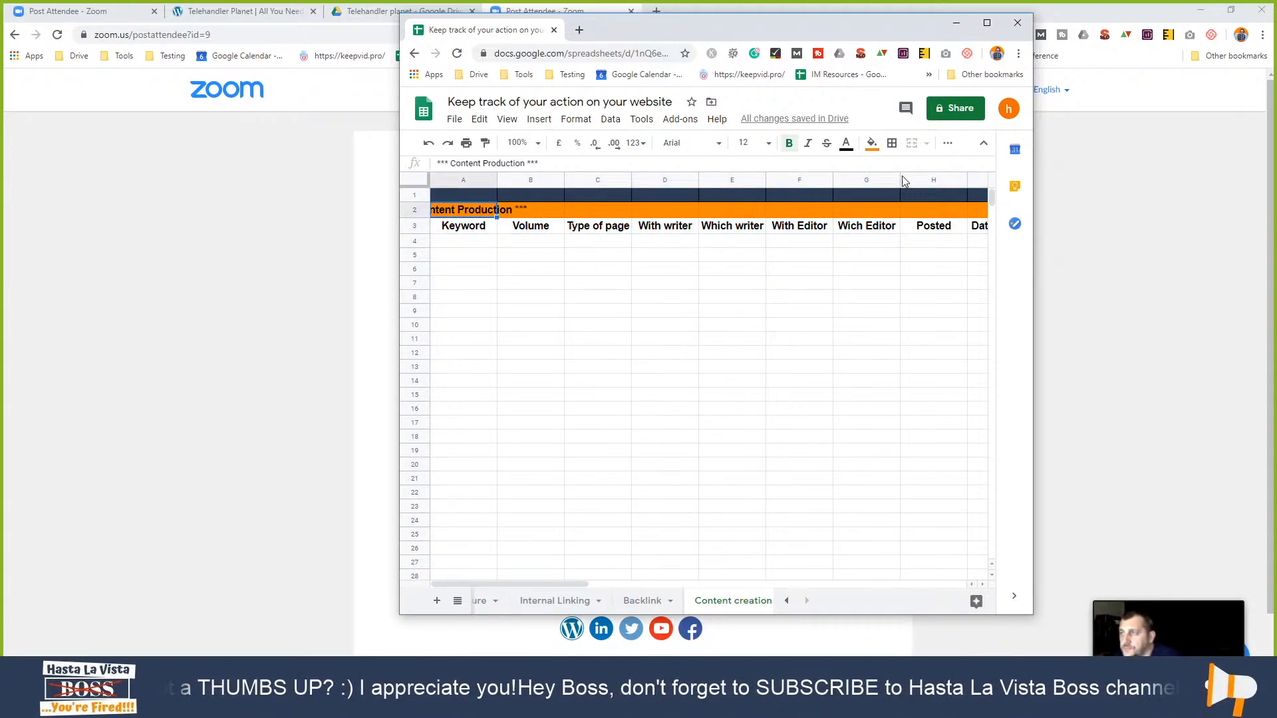
{"action": "left_click", "coordinate": [987, 22]}
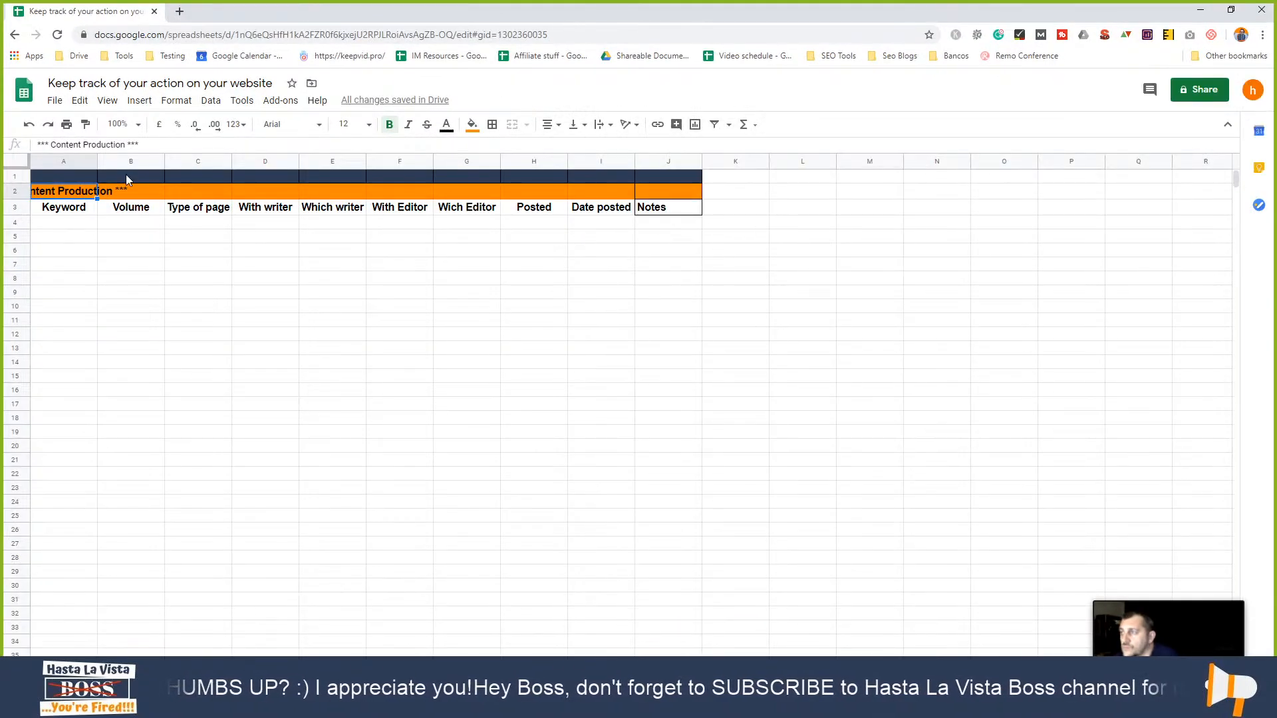
- Centre the Content Production title in cell A2
{"action": "left_click", "coordinate": [121, 192]}
{"action": "left_click", "coordinate": [64, 192]}
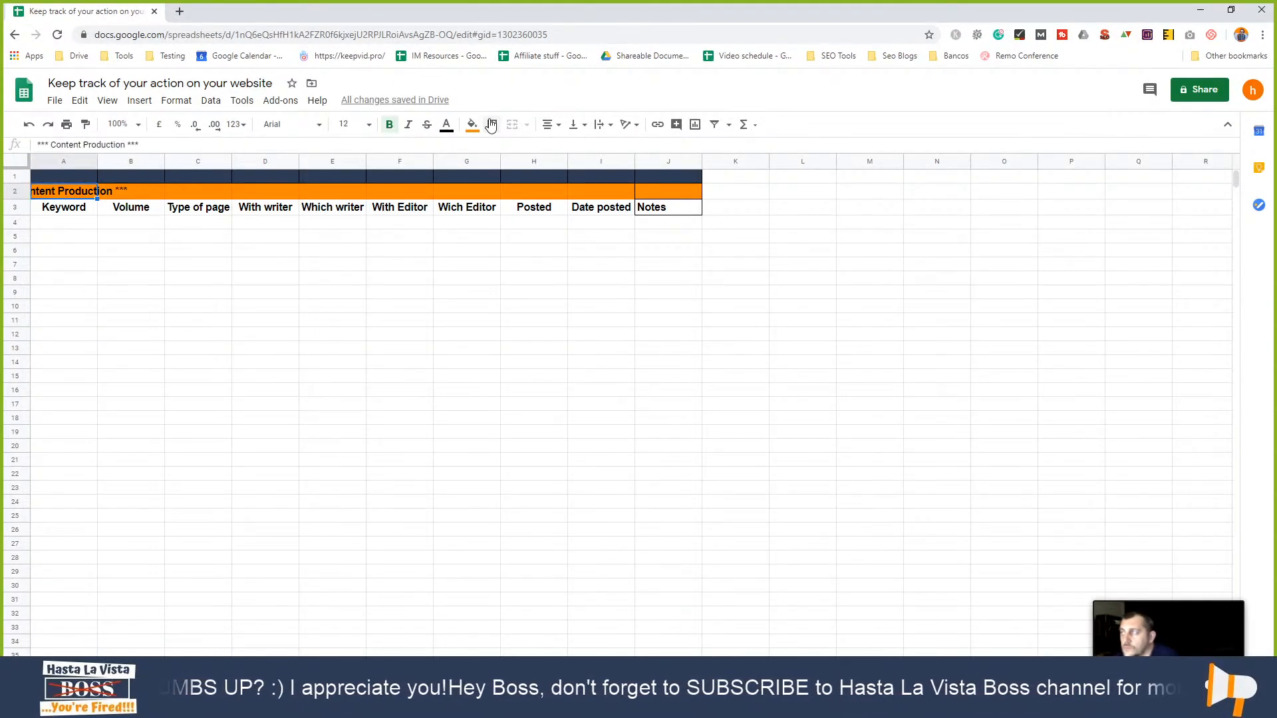
{"action": "left_click", "coordinate": [556, 127]}
{"action": "left_click", "coordinate": [565, 148]}
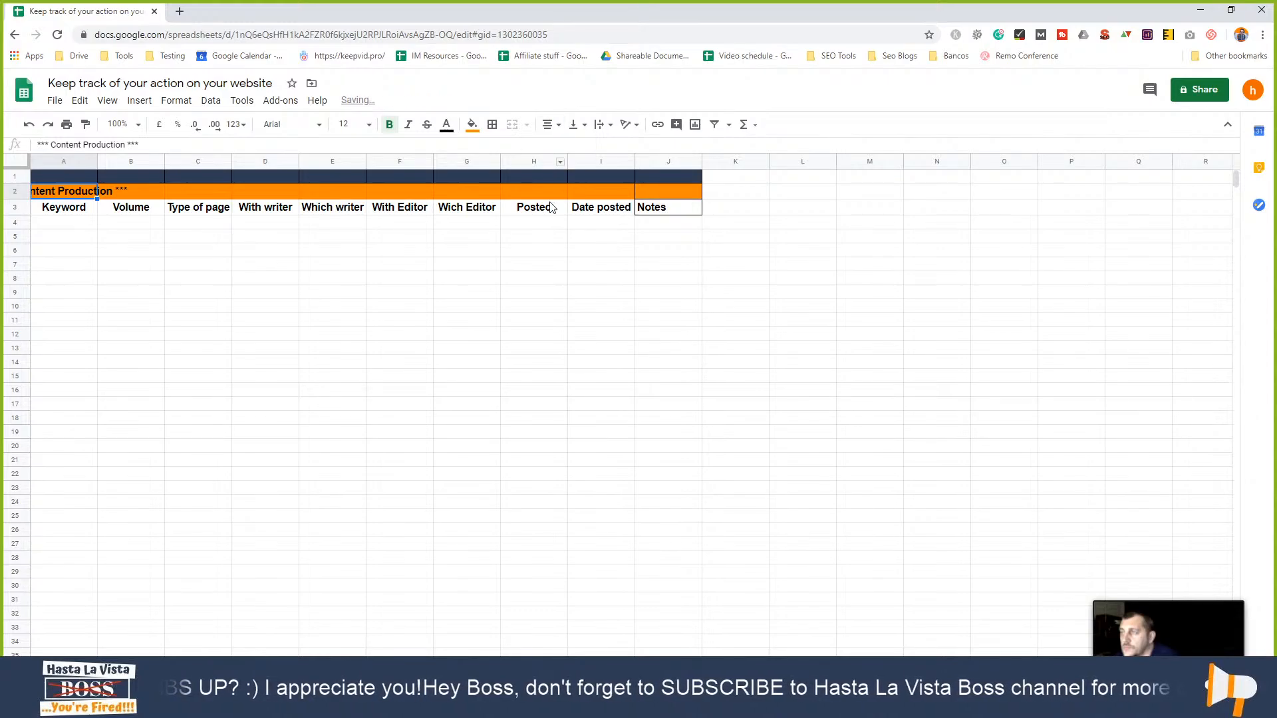
- Merge the banner row A1:J1 and the title row A2:J2 across the table
{"action": "left_click_drag", "start_coordinate": [64, 176], "coordinate": [556, 178]}
{"action": "left_click_drag", "start_coordinate": [648, 173], "coordinate": [193, 171]}
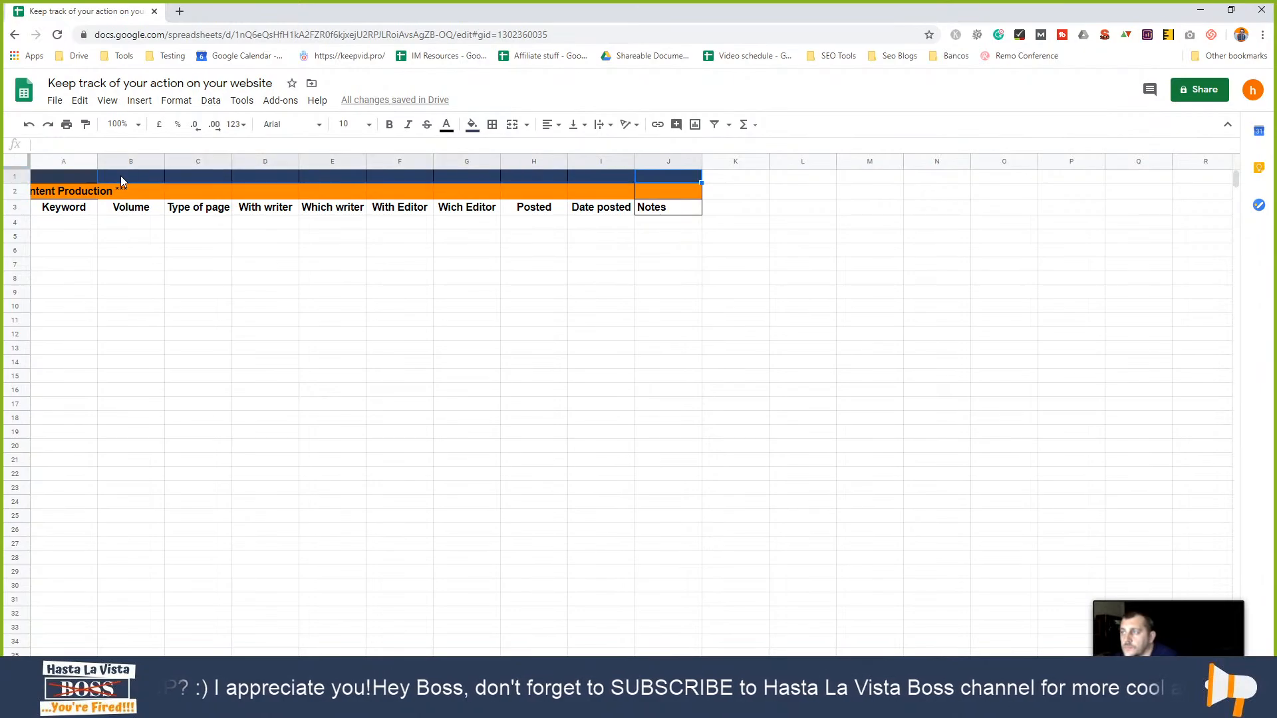
{"action": "left_click_drag", "start_coordinate": [87, 177], "coordinate": [561, 179]}
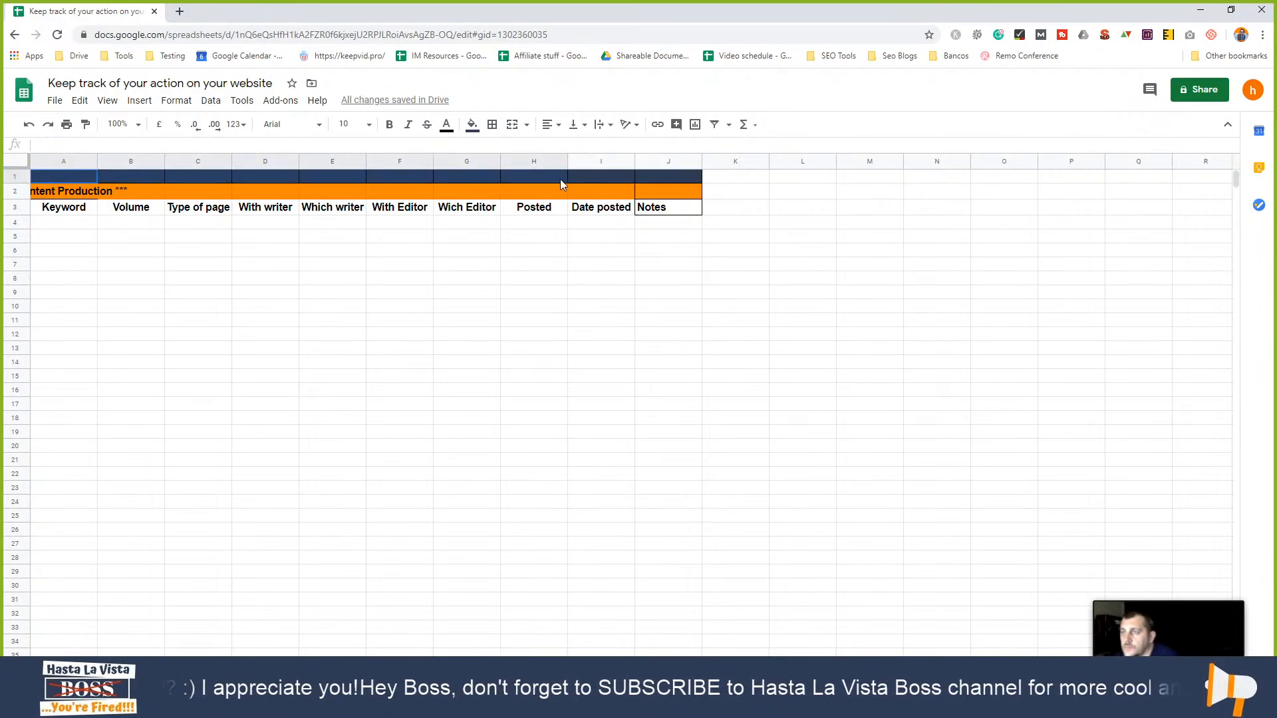
{"action": "left_click", "coordinate": [512, 125]}
{"action": "left_click", "coordinate": [644, 193]}
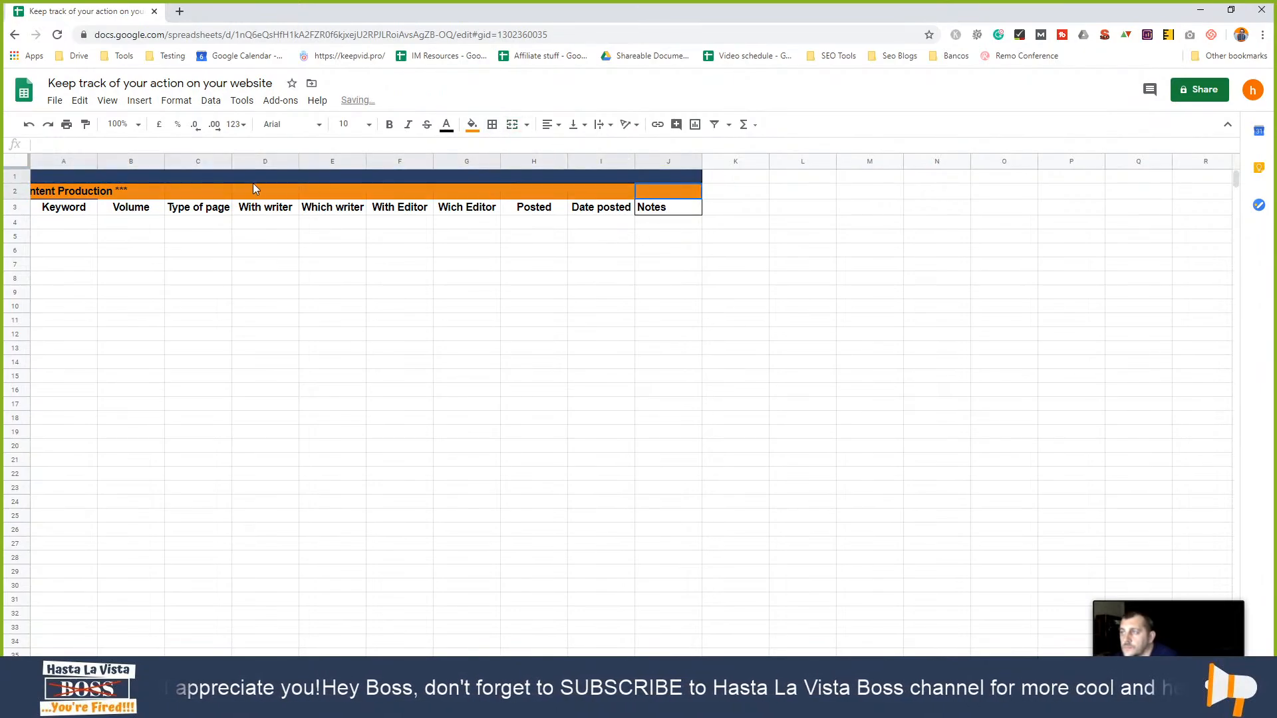
{"action": "left_click", "coordinate": [88, 191], "text": "shift"}
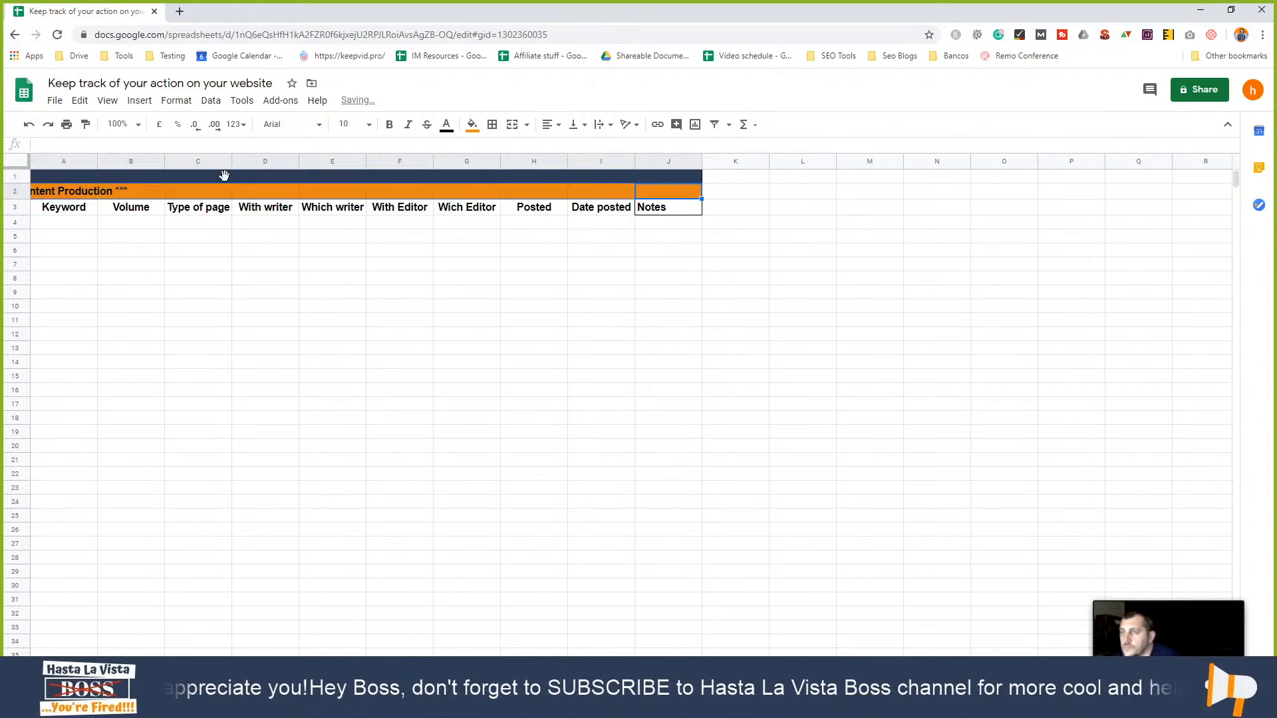
{"action": "left_click", "coordinate": [512, 124]}
{"action": "left_click", "coordinate": [519, 253]}
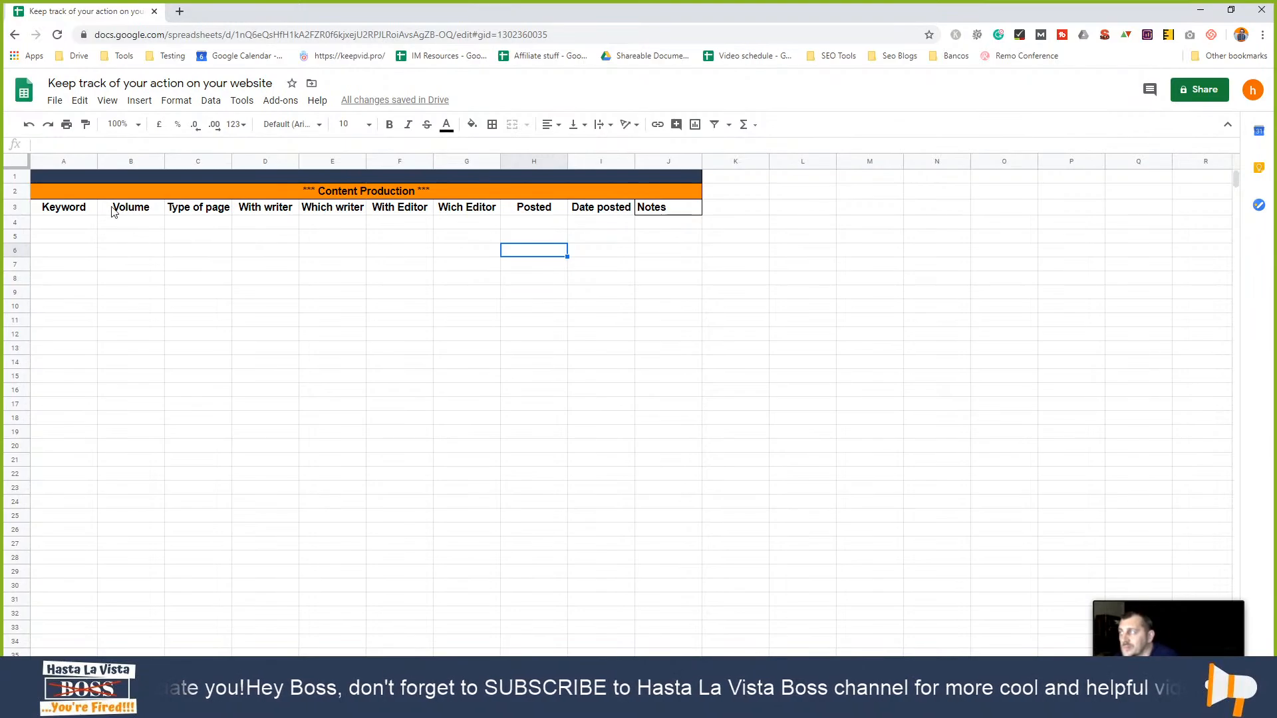
- Freeze the sheet up to header row 3 via View > Freeze
{"action": "left_click", "coordinate": [18, 207]}
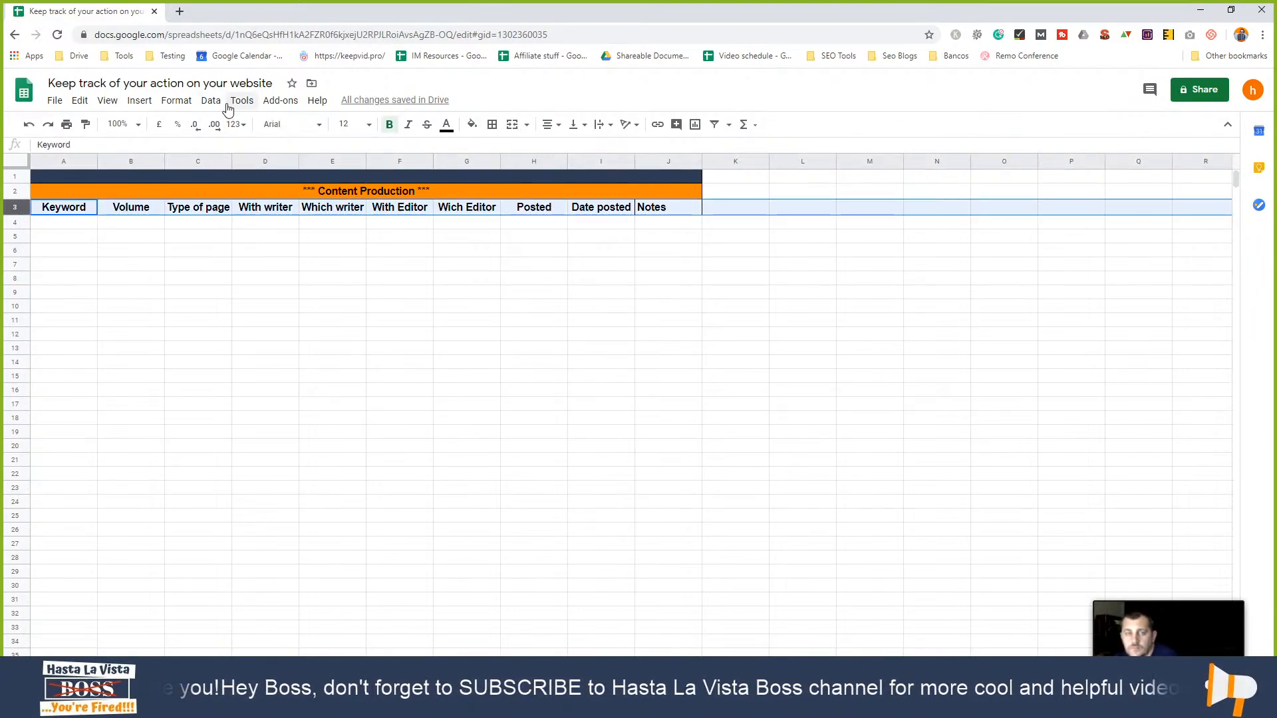
{"action": "left_click", "coordinate": [107, 101]}
{"action": "mouse_move", "coordinate": [139, 126]}
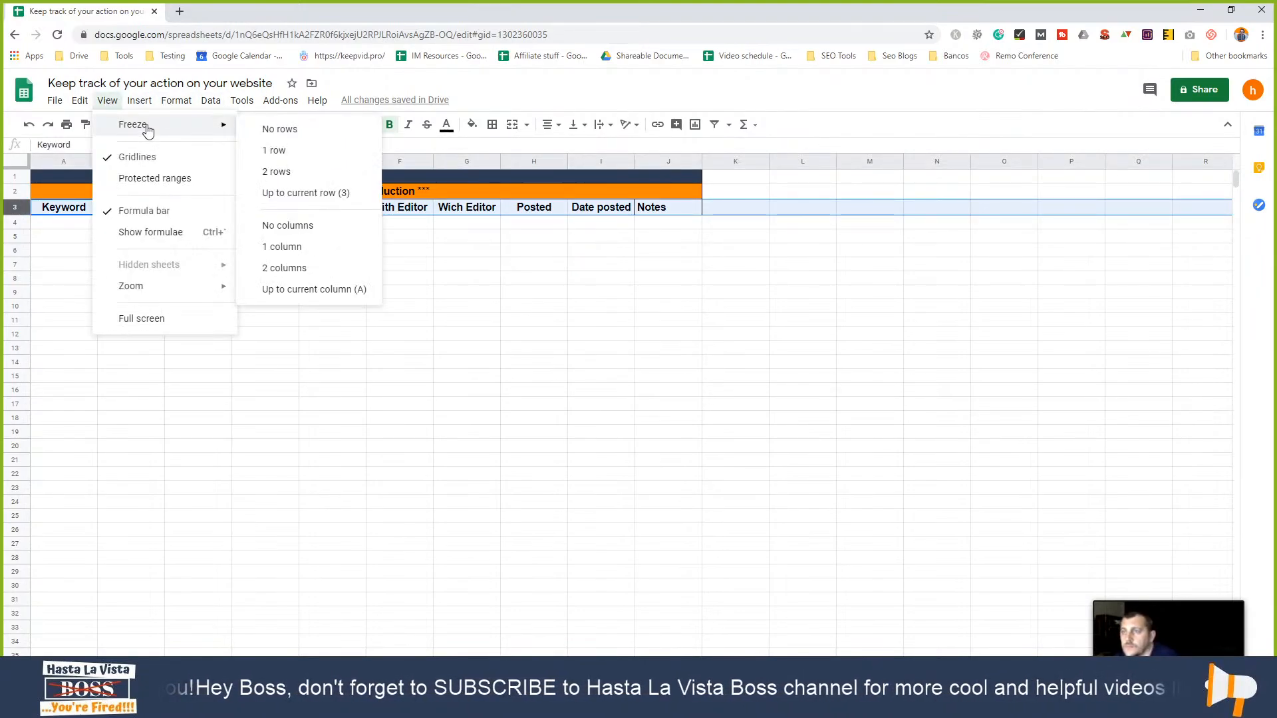
{"action": "left_click", "coordinate": [272, 194]}
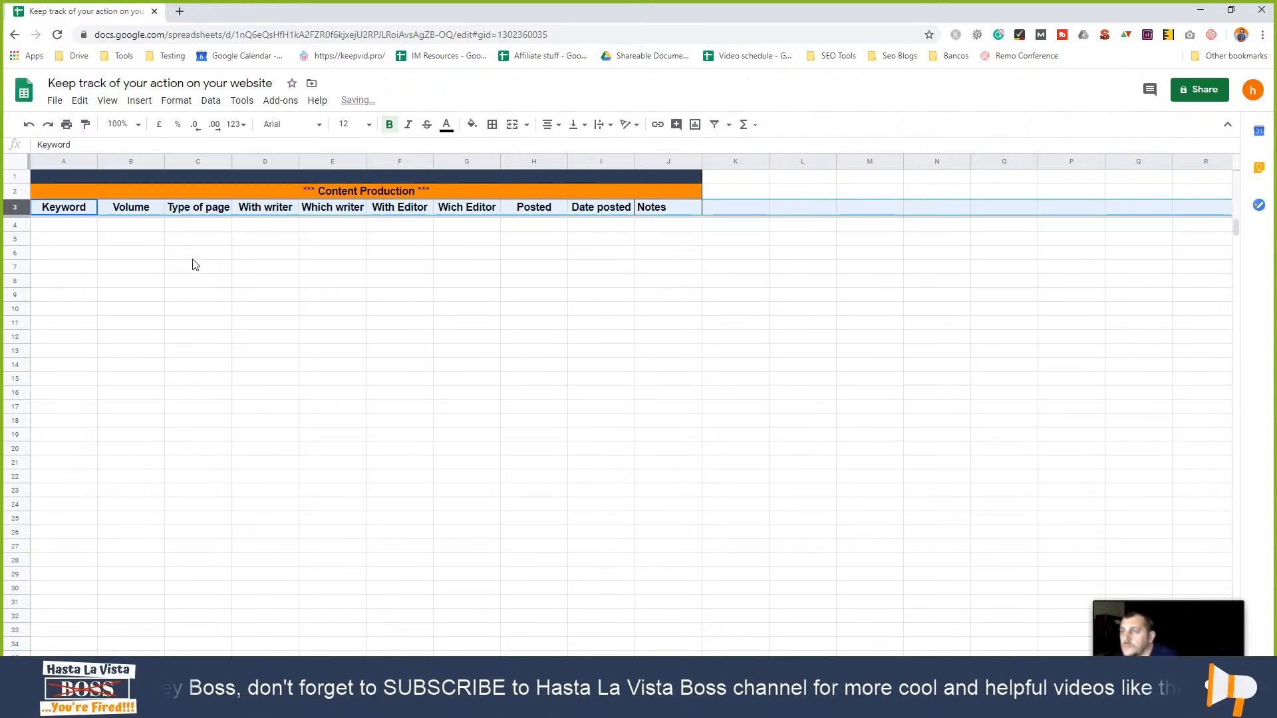
{"action": "left_click", "coordinate": [186, 253]}
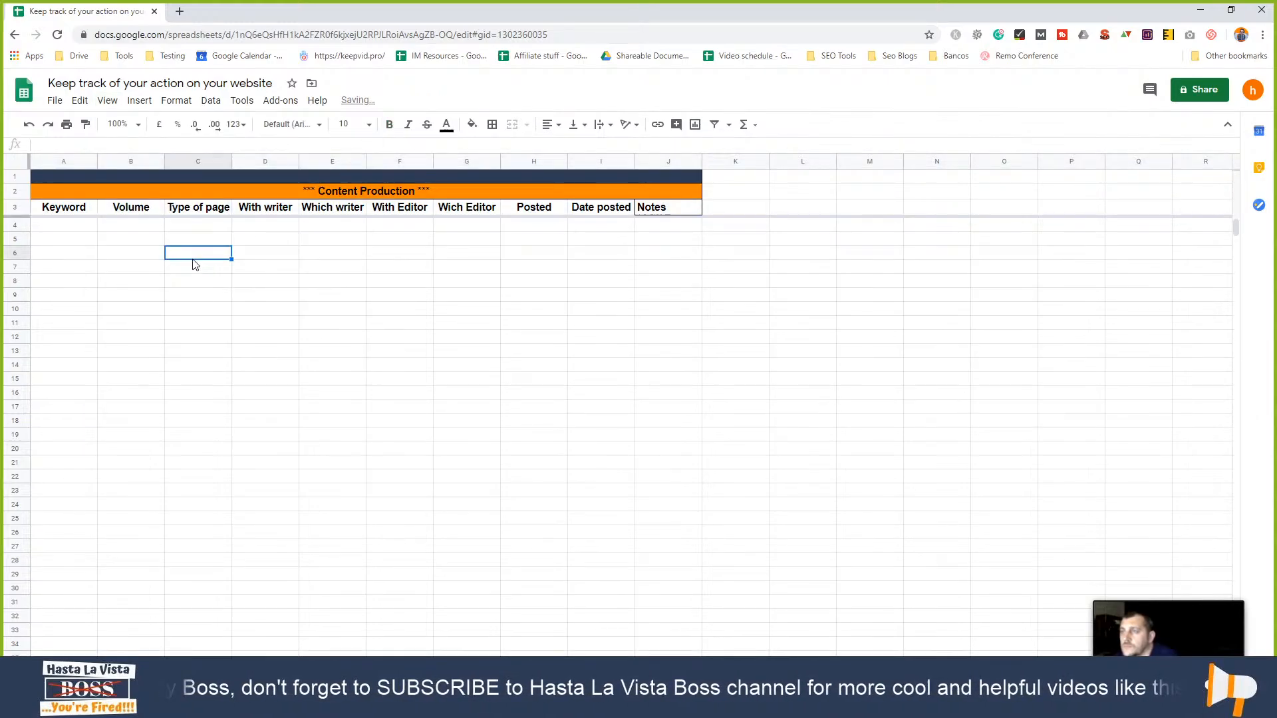
- Try freezing only the top row, scroll to test it, then undo back to three frozen rows
{"action": "left_click", "coordinate": [70, 165]}
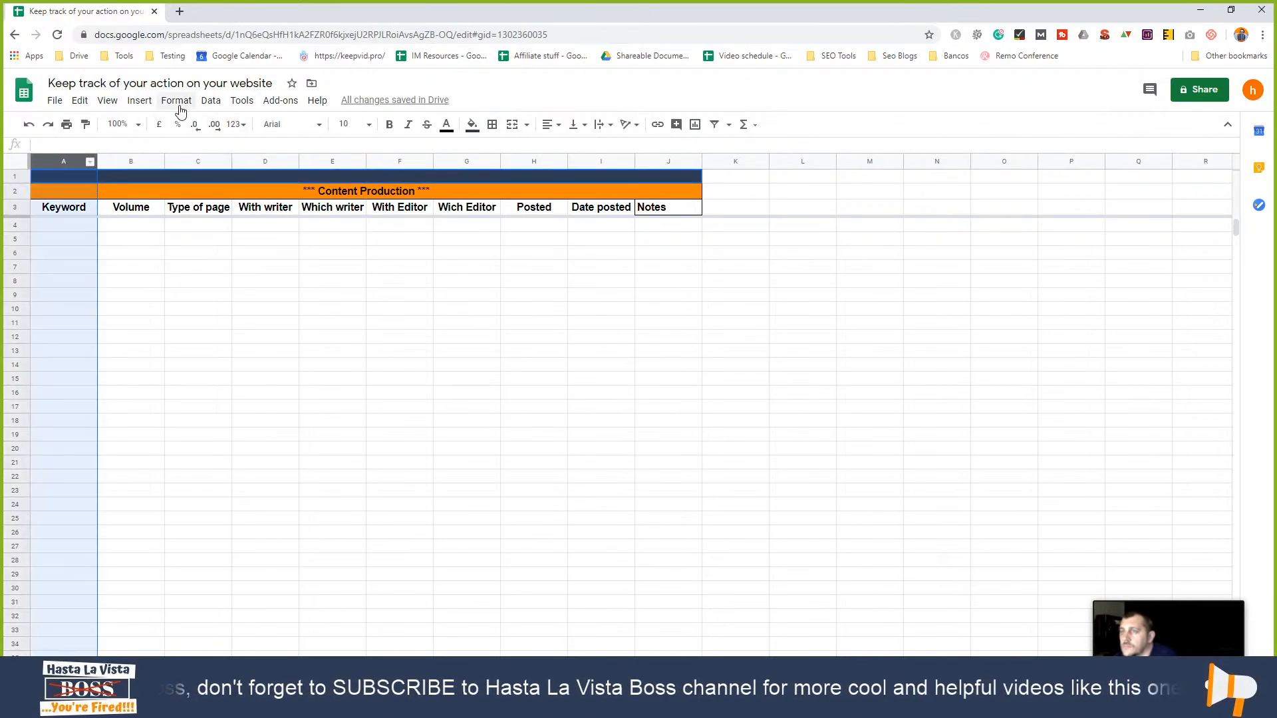
{"action": "left_click", "coordinate": [140, 100]}
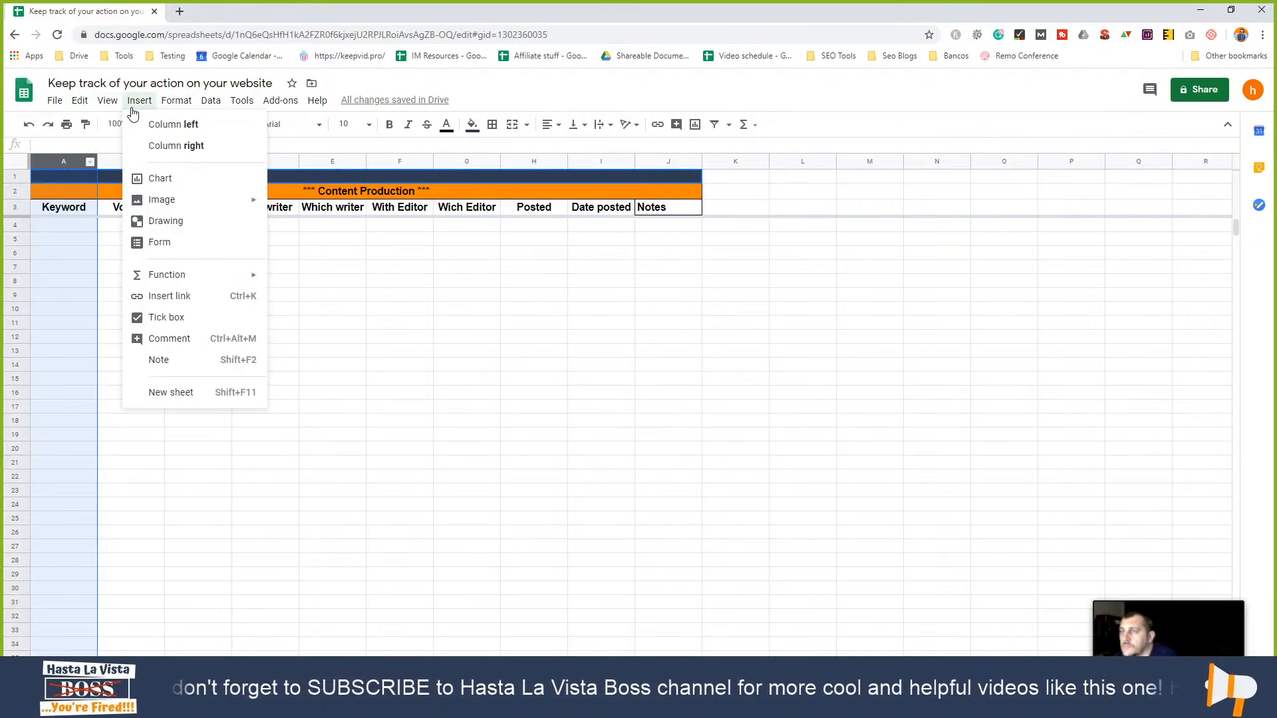
{"action": "mouse_move", "coordinate": [108, 101]}
{"action": "mouse_move", "coordinate": [166, 126]}
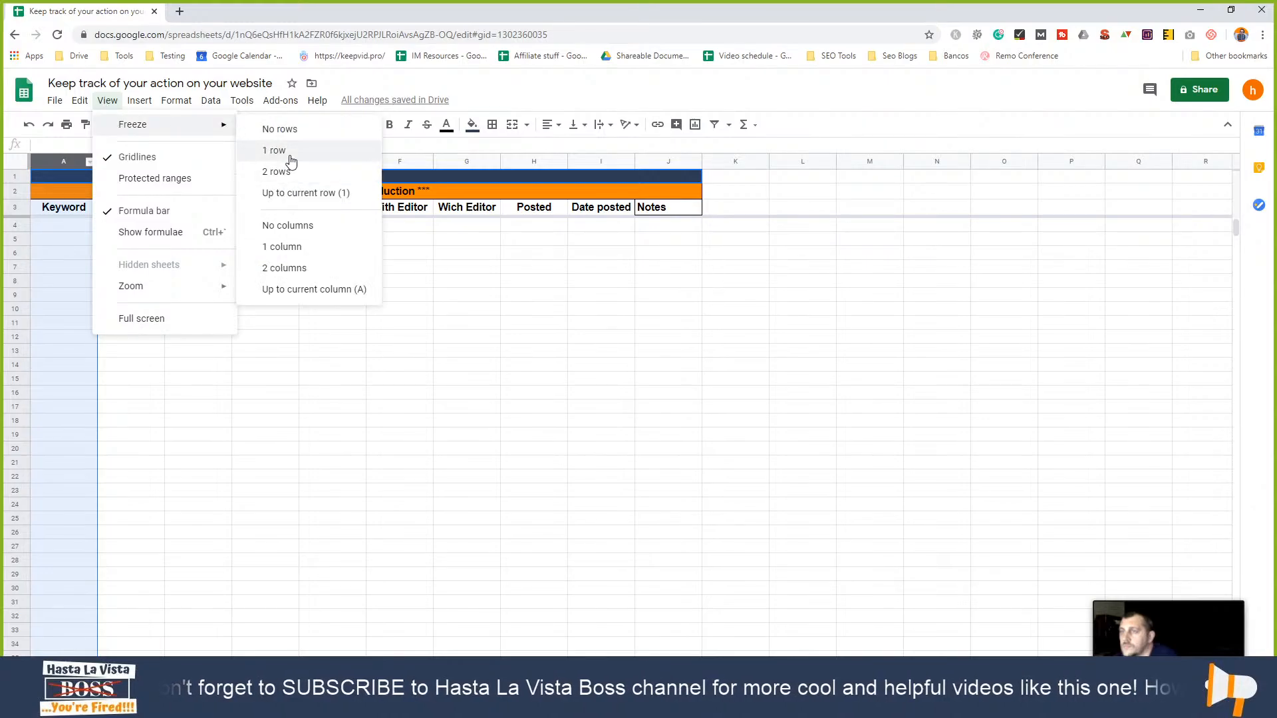
{"action": "left_click", "coordinate": [279, 193]}
{"action": "left_click", "coordinate": [216, 326]}
{"action": "scroll", "coordinate": [80, 337], "scroll_direction": "down", "scroll_amount": 4}
{"action": "scroll", "coordinate": [79, 343], "scroll_direction": "up", "scroll_amount": 4}
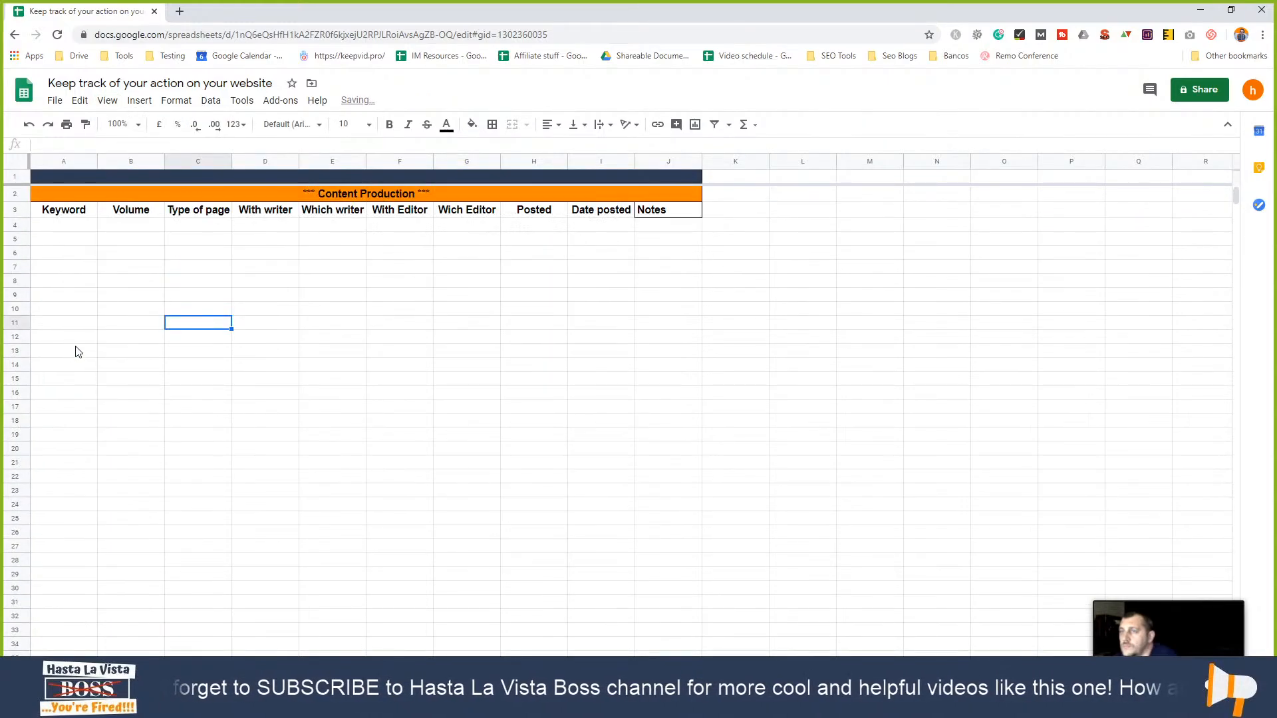
{"action": "scroll", "coordinate": [83, 352], "scroll_direction": "down", "scroll_amount": 4}
{"action": "scroll", "coordinate": [89, 358], "scroll_direction": "up", "scroll_amount": 4}
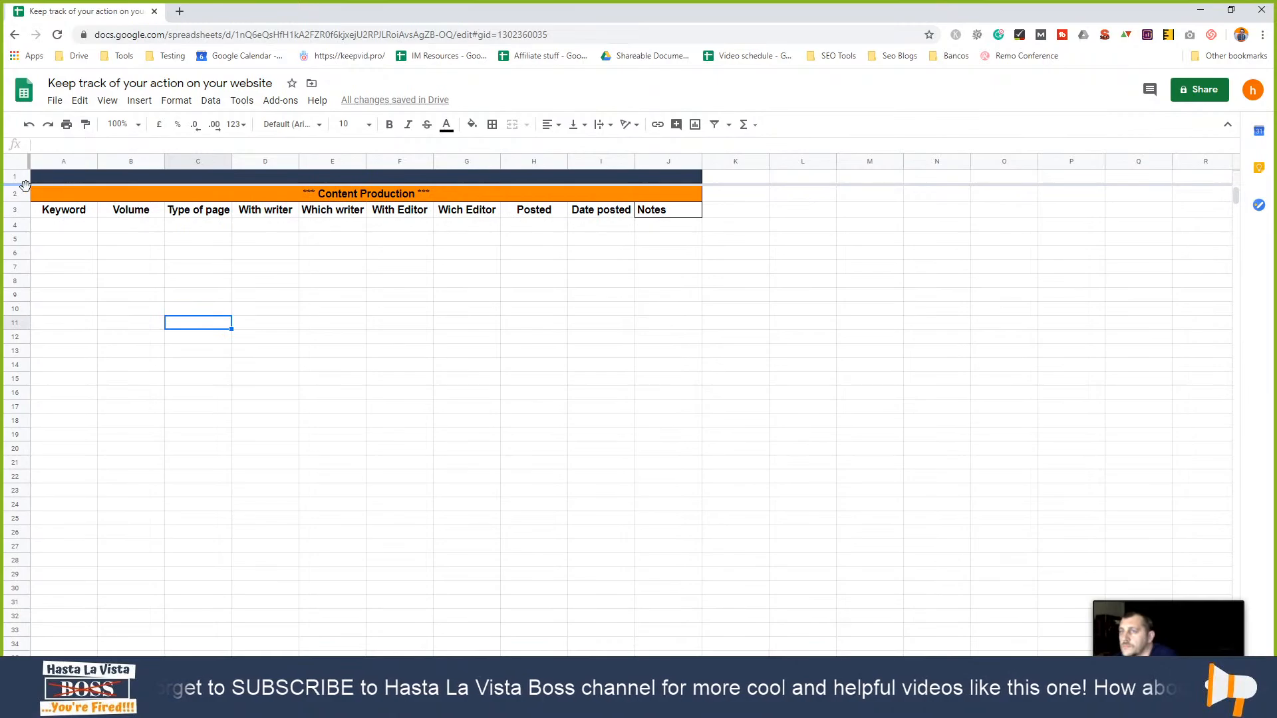
{"action": "key", "text": "ctrl+z"}
{"action": "left_click", "coordinate": [117, 228]}
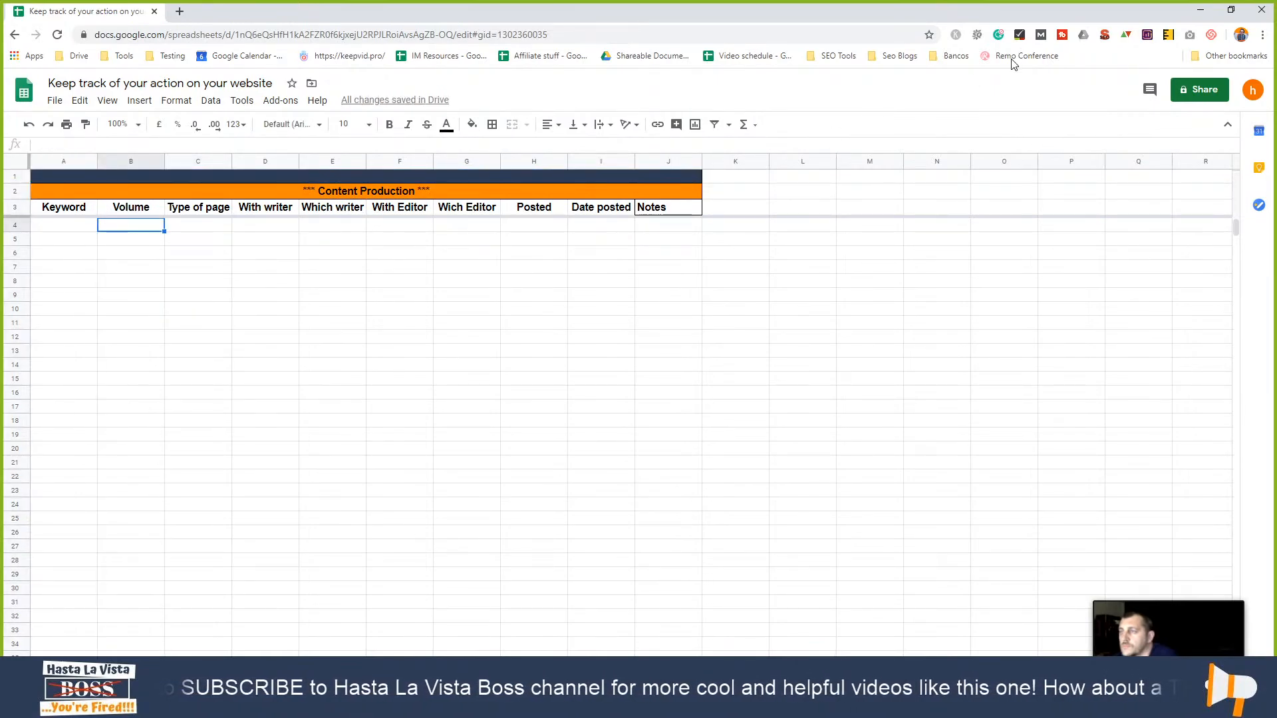
- Restore the tracker window and arrange it beside the Project details window
{"action": "left_click", "coordinate": [1232, 10]}
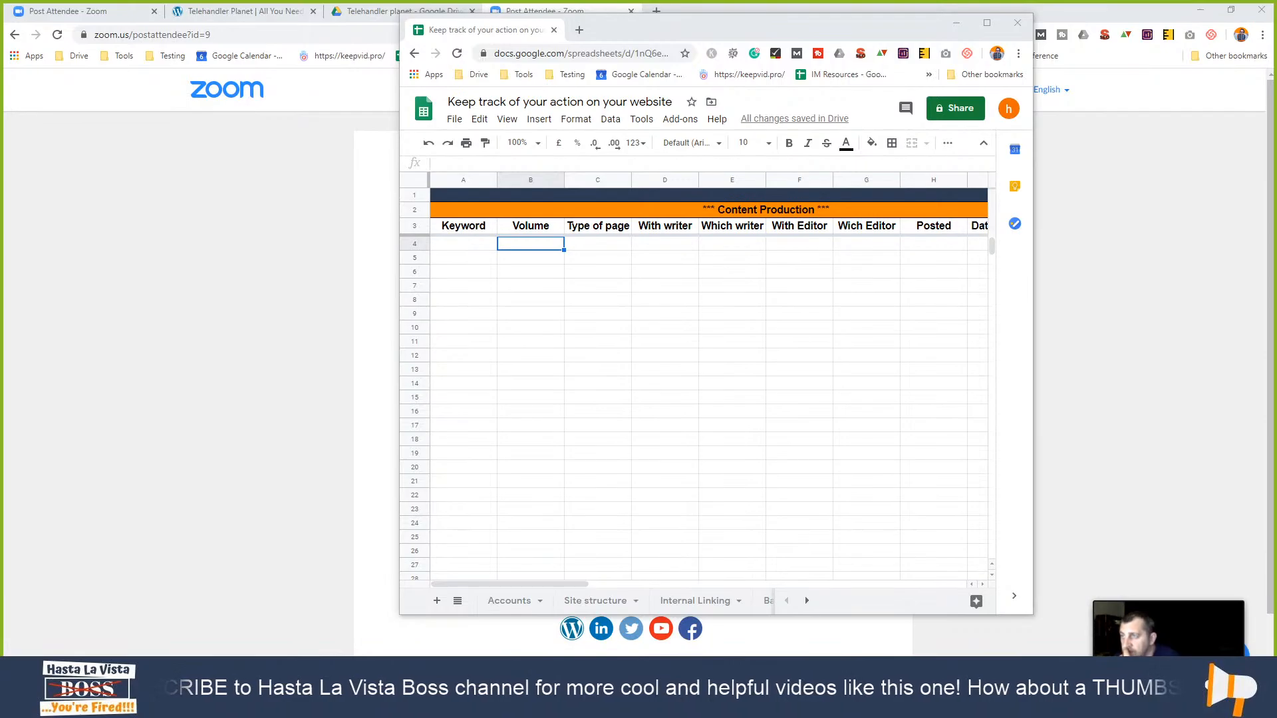
{"action": "key", "text": "alt+Tab"}
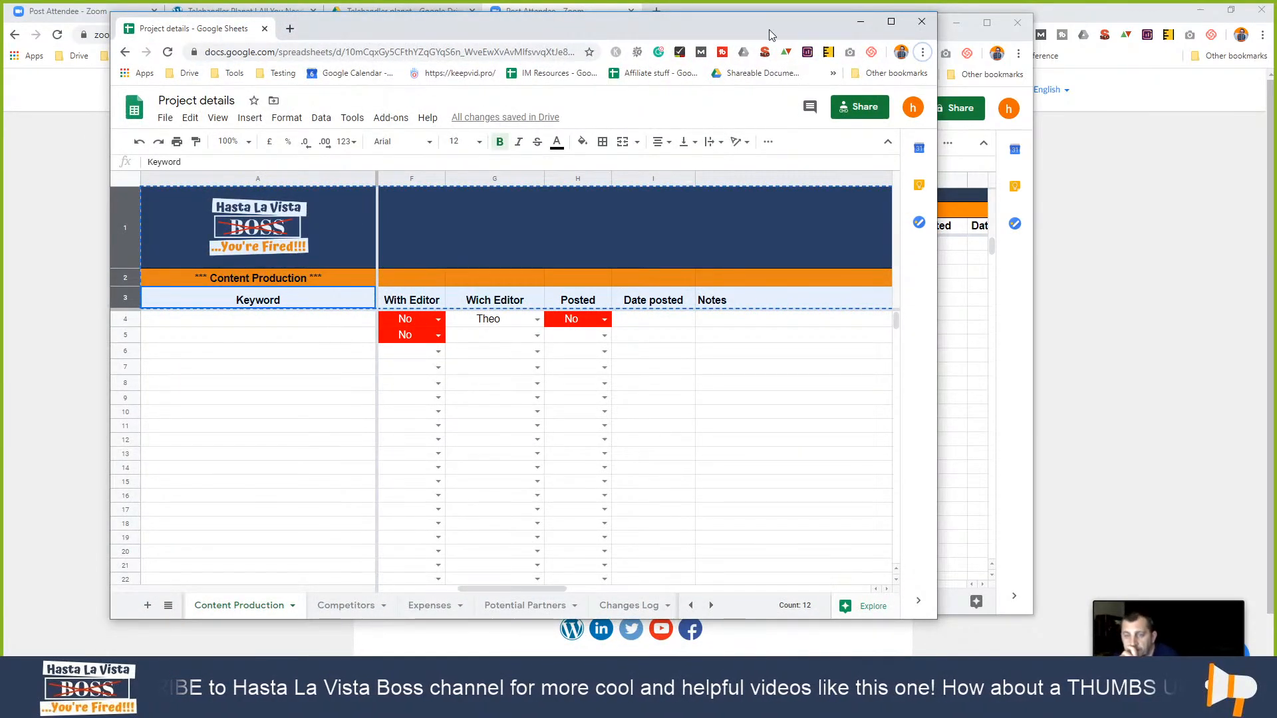
{"action": "left_click_drag", "start_coordinate": [765, 23], "coordinate": [722, 35]}
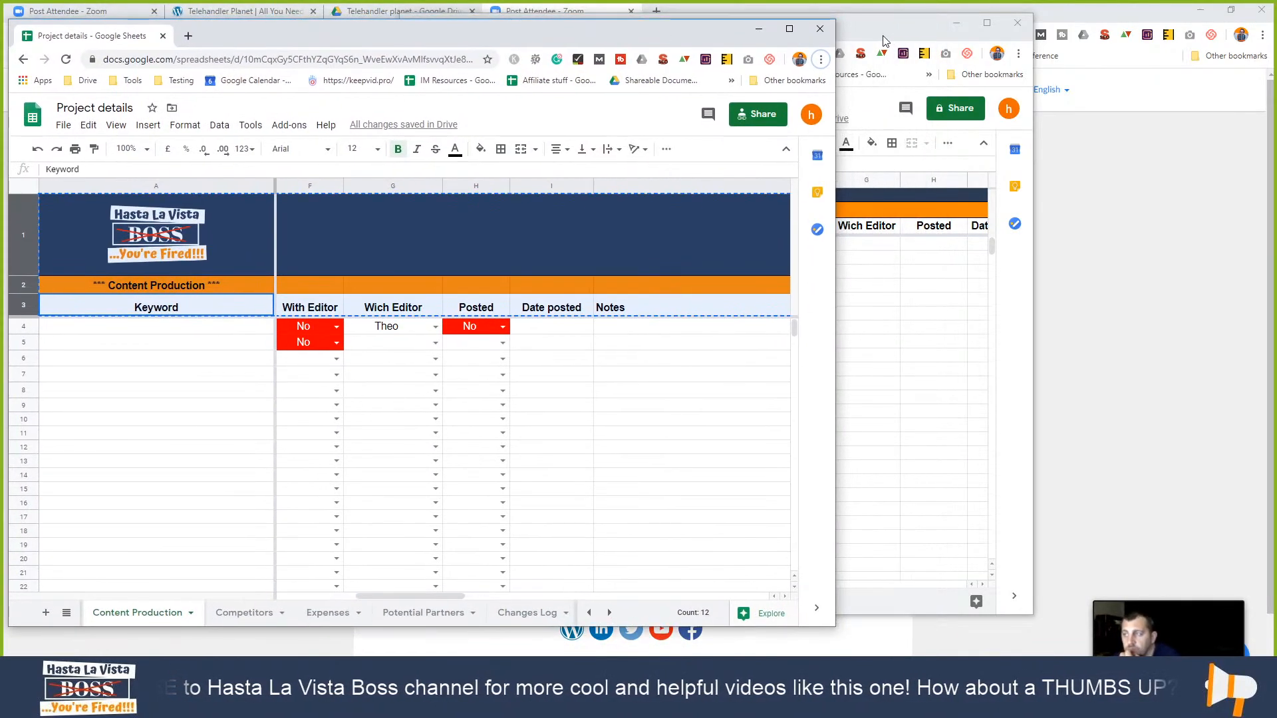
{"action": "left_click_drag", "start_coordinate": [884, 41], "coordinate": [1004, 48]}
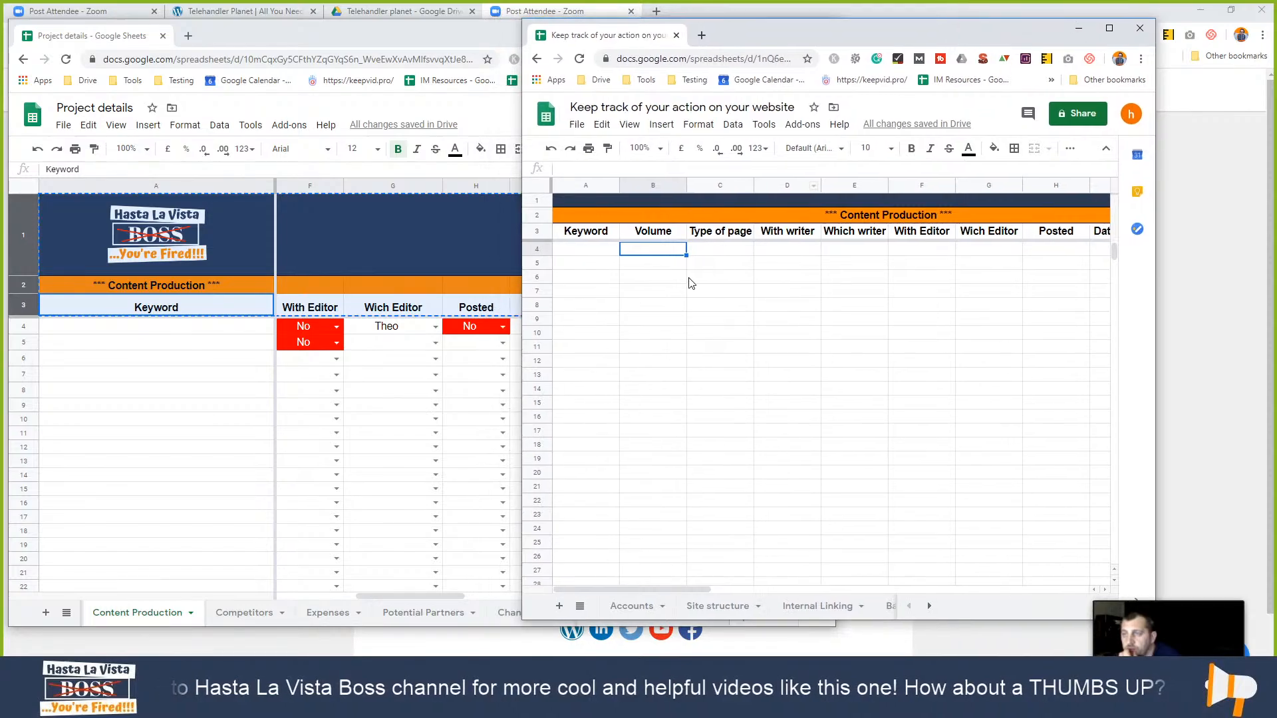
- Select cells D4, B4, C4:C12 and D4 in the tracker's data rows
{"action": "left_click", "coordinate": [783, 252]}
{"action": "left_click", "coordinate": [664, 254]}
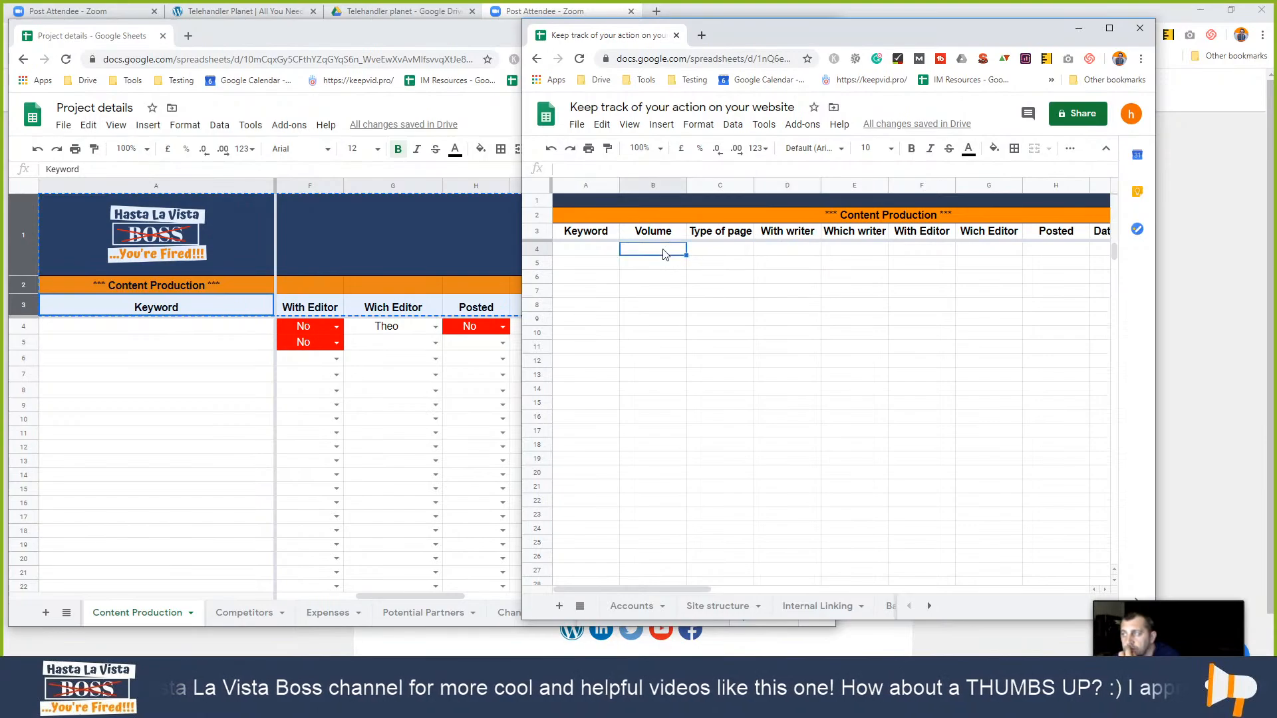
{"action": "left_click_drag", "start_coordinate": [732, 251], "coordinate": [752, 359]}
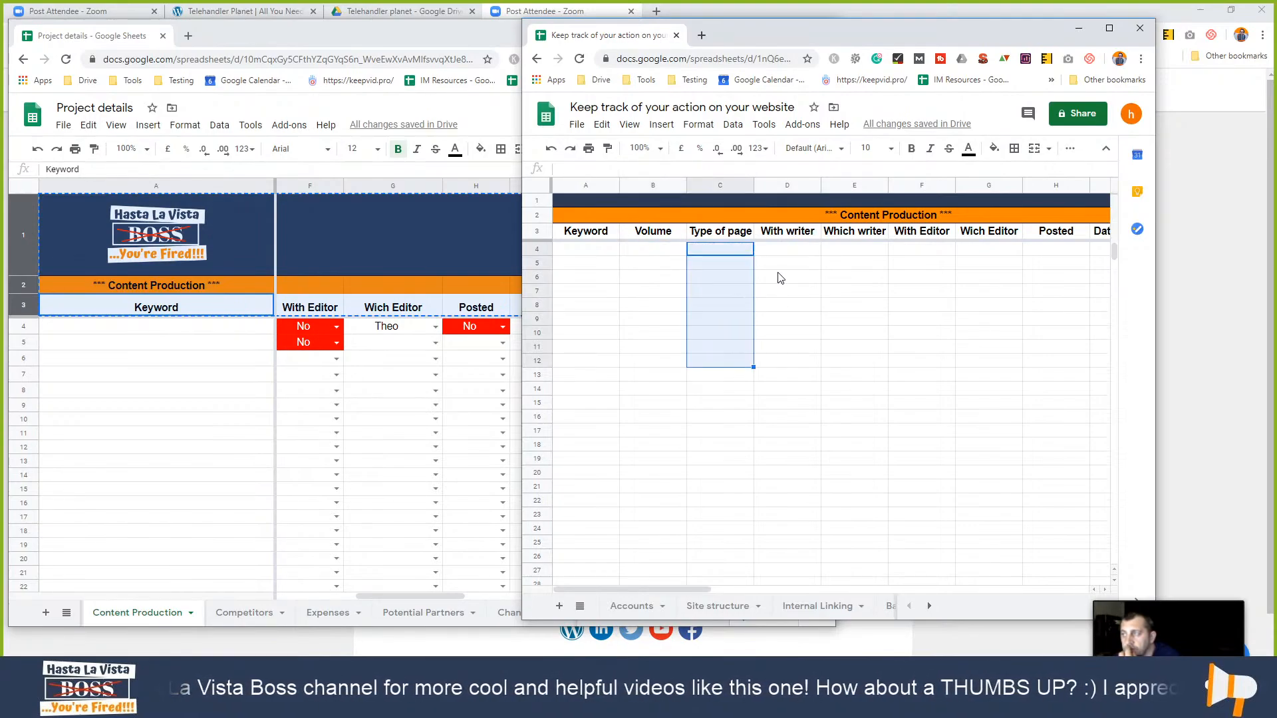
{"action": "left_click", "coordinate": [780, 251]}
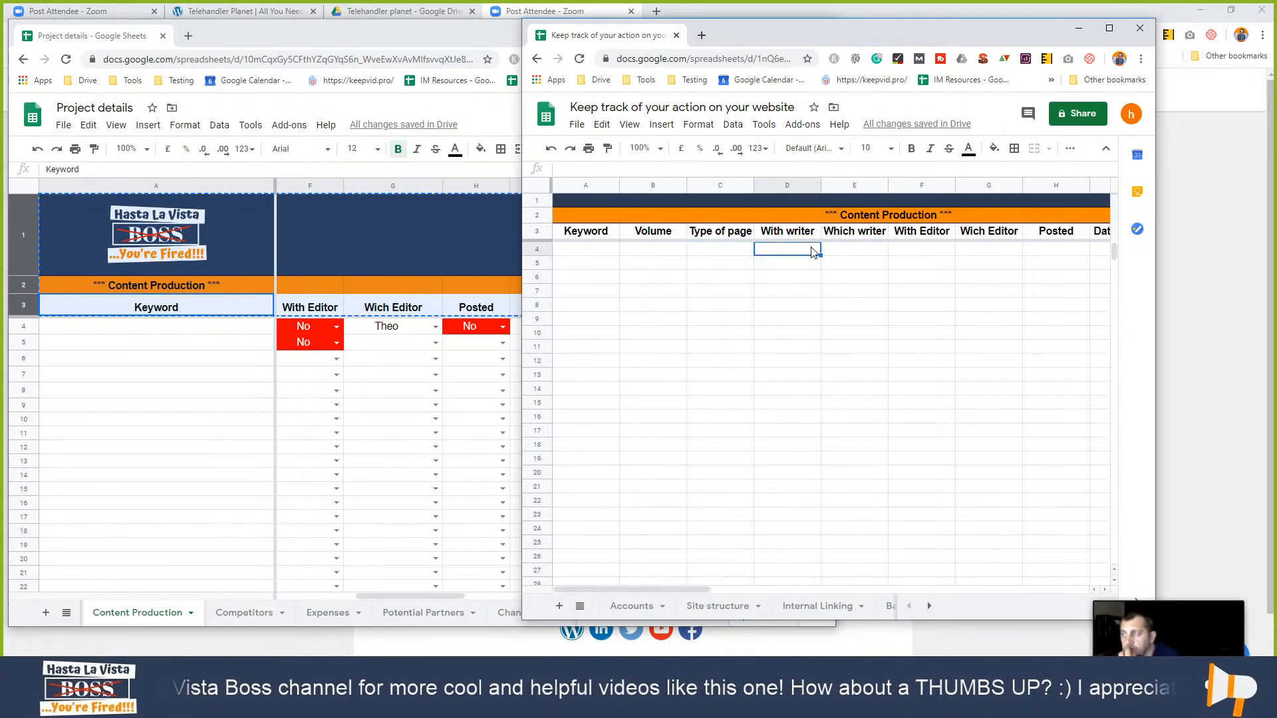
- Add a YES/NO list validation to the With writer column D
{"action": "right_click", "coordinate": [801, 251]}
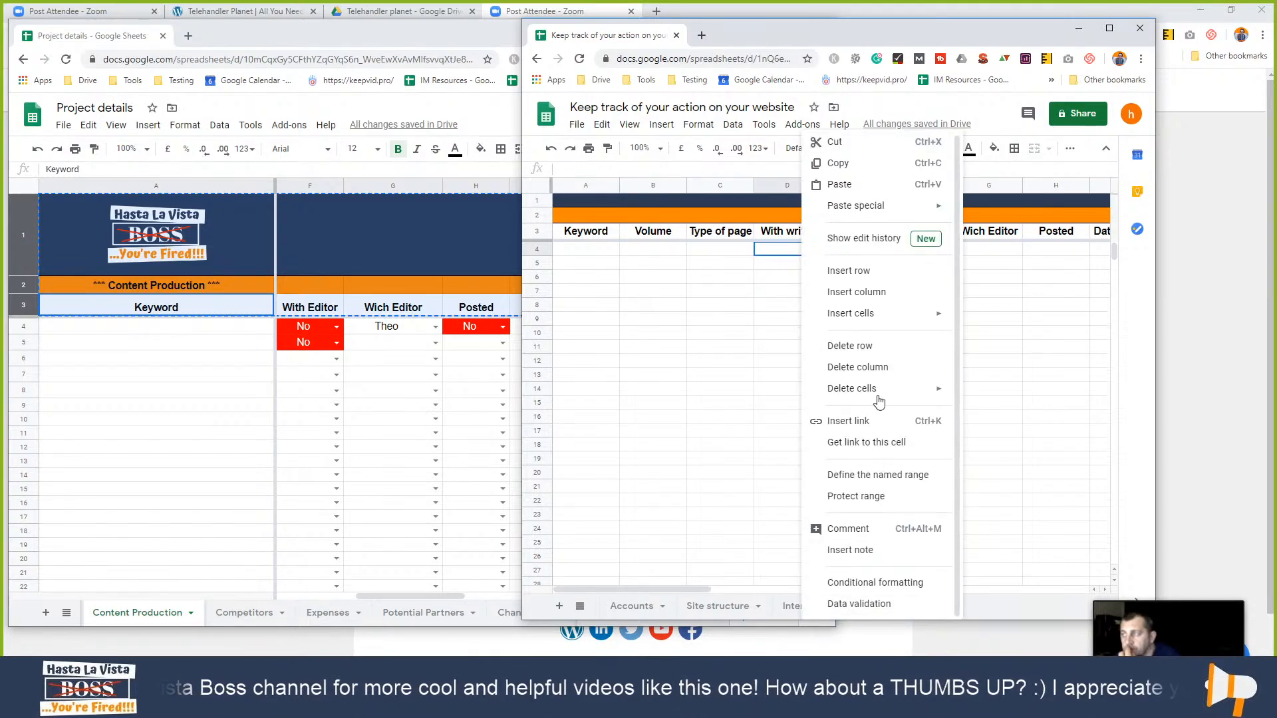
{"action": "left_click", "coordinate": [890, 604]}
{"action": "left_click", "coordinate": [776, 295]}
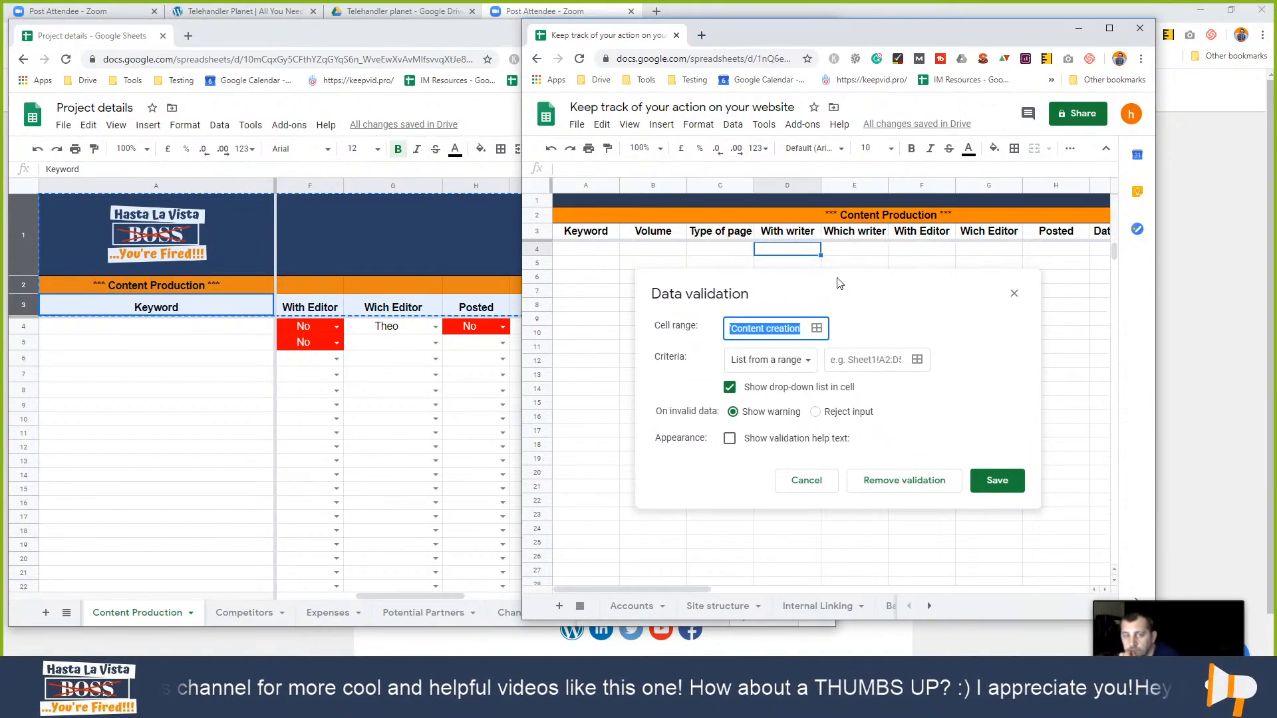
{"action": "type", "text": "D:D"}
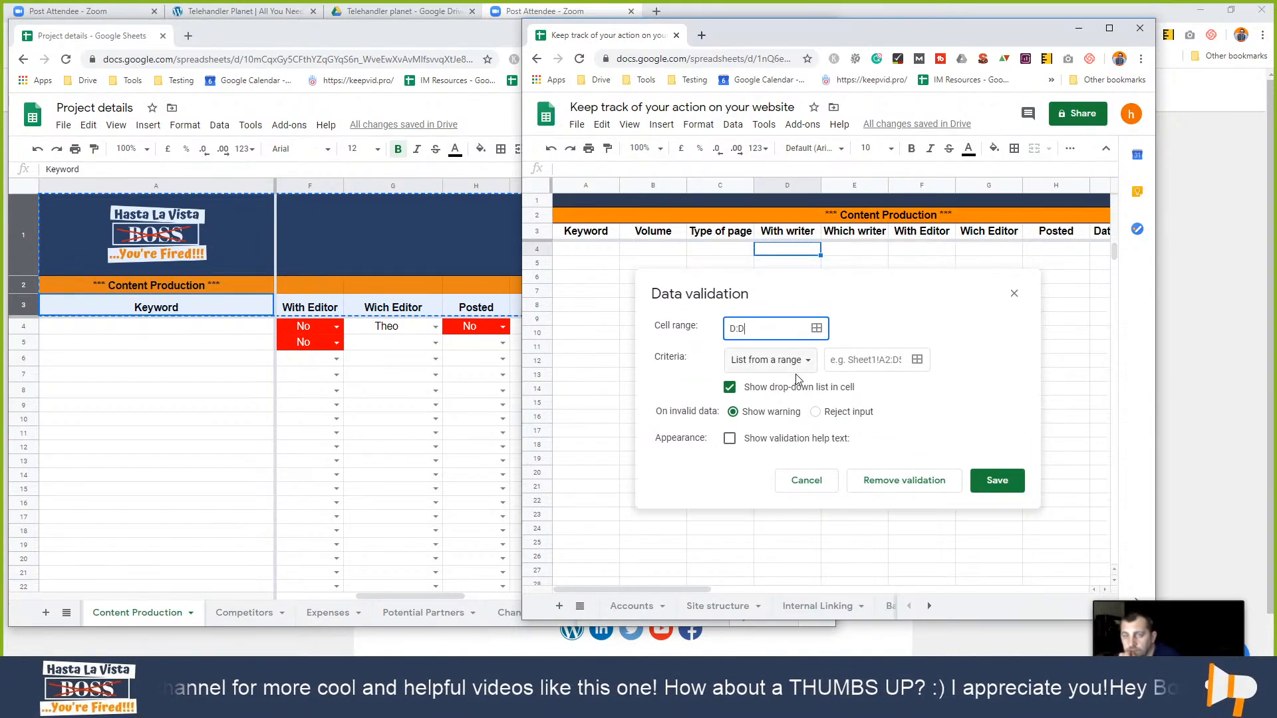
{"action": "left_click", "coordinate": [771, 360]}
{"action": "left_click", "coordinate": [769, 380]}
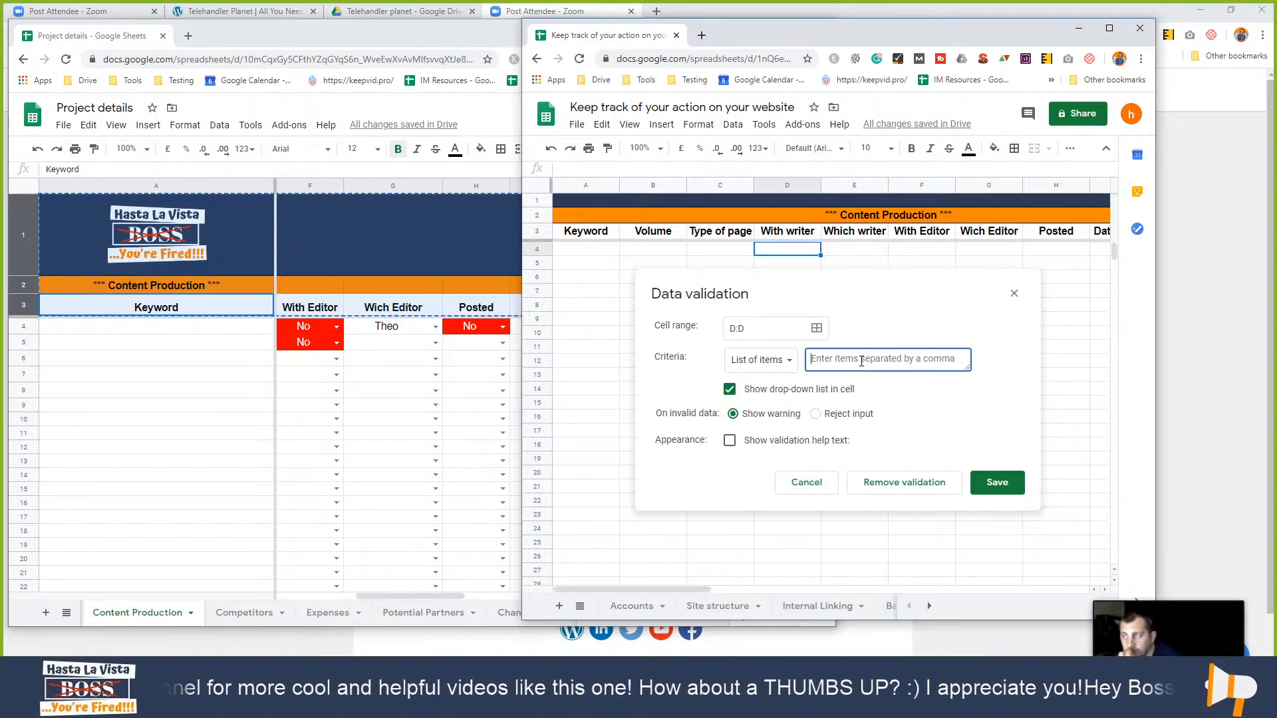
{"action": "type", "text": "Y"}
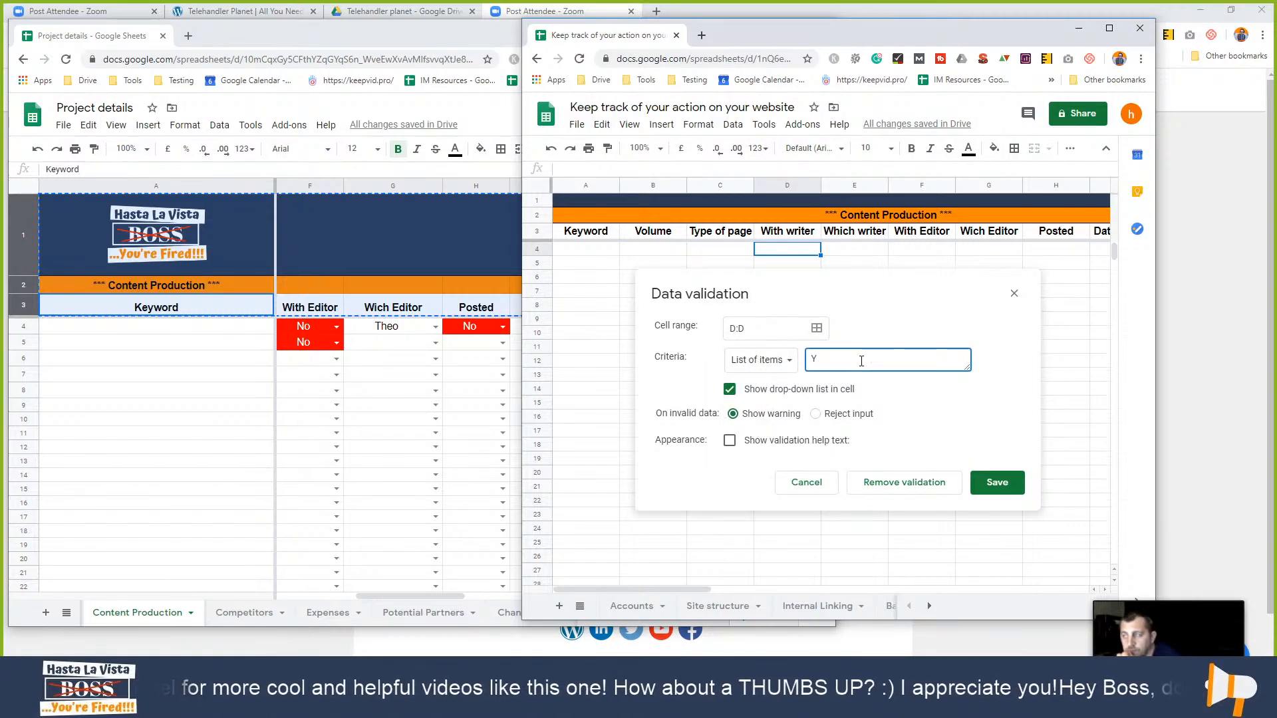
{"action": "type", "text": "eS,N"}
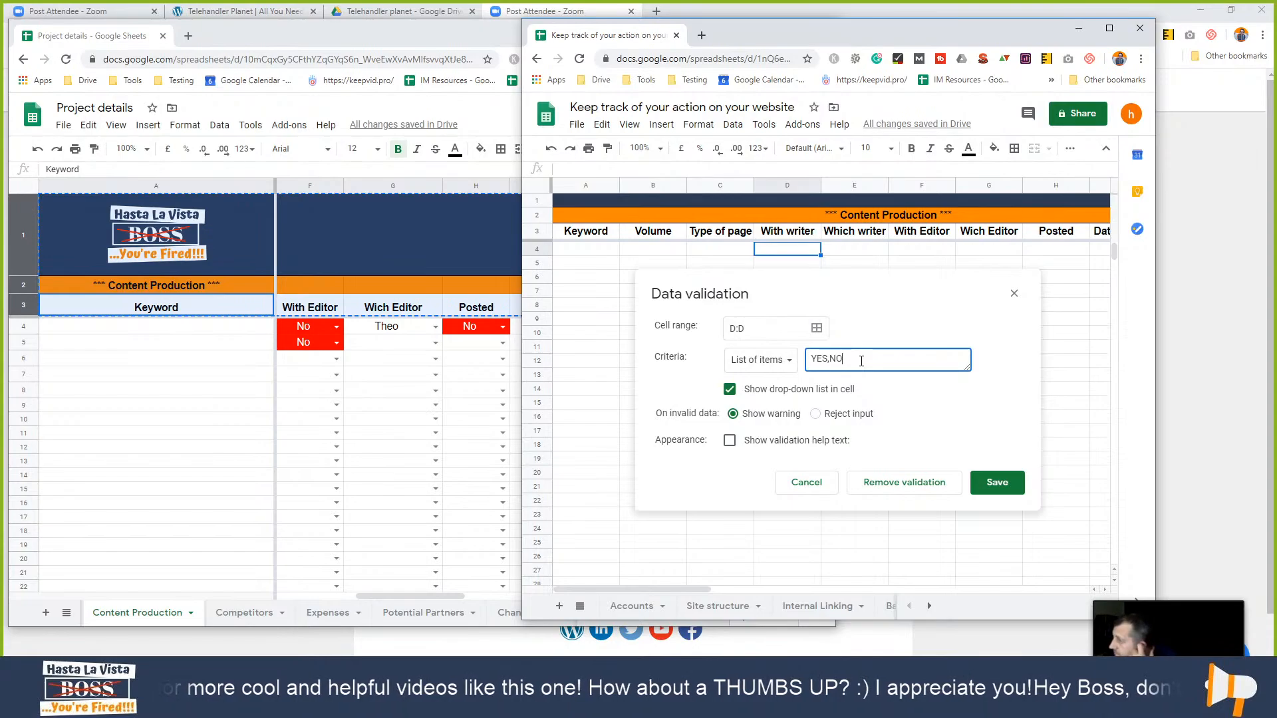
{"action": "type", "text": "O"}
{"action": "left_click", "coordinate": [997, 482]}
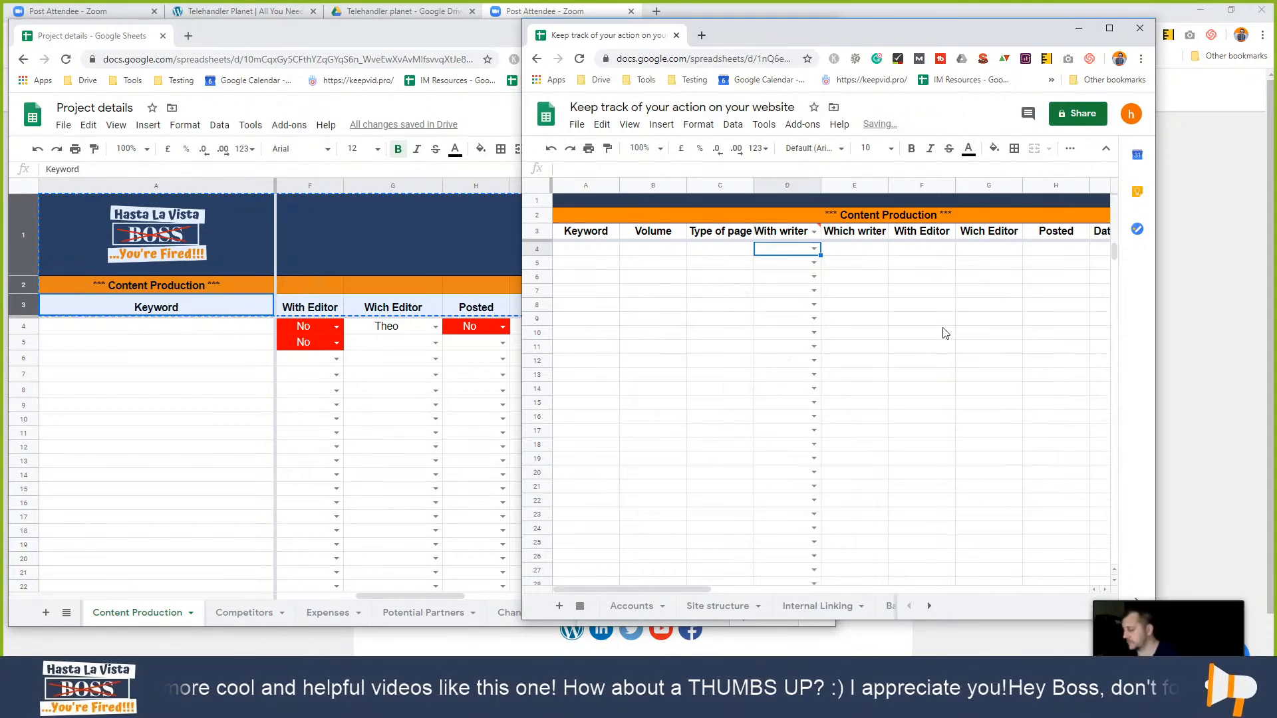
- Remove the dropdown validation from header cell D3
{"action": "right_click", "coordinate": [797, 236]}
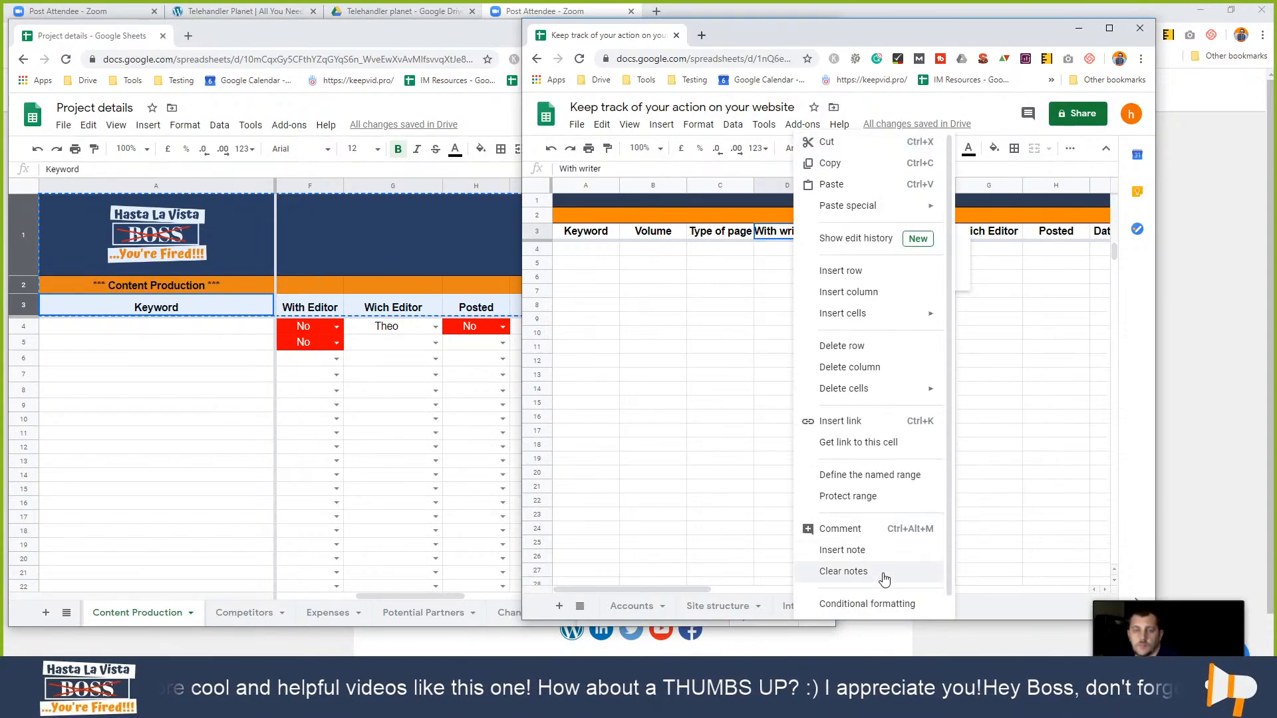
{"action": "scroll", "coordinate": [879, 592], "scroll_direction": "down", "scroll_amount": 1}
{"action": "left_click", "coordinate": [877, 603]}
{"action": "left_click", "coordinate": [892, 451]}
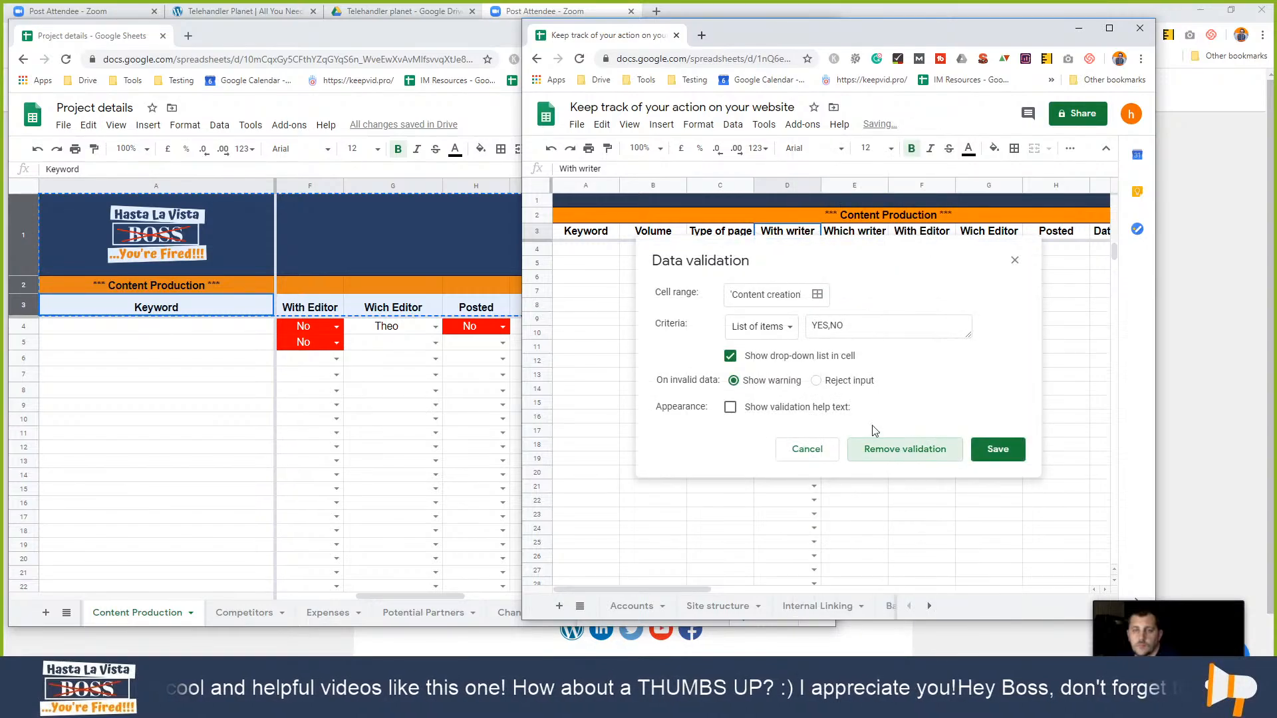
- Choose YES from the dropdown in cell D5
{"action": "left_click", "coordinate": [793, 263]}
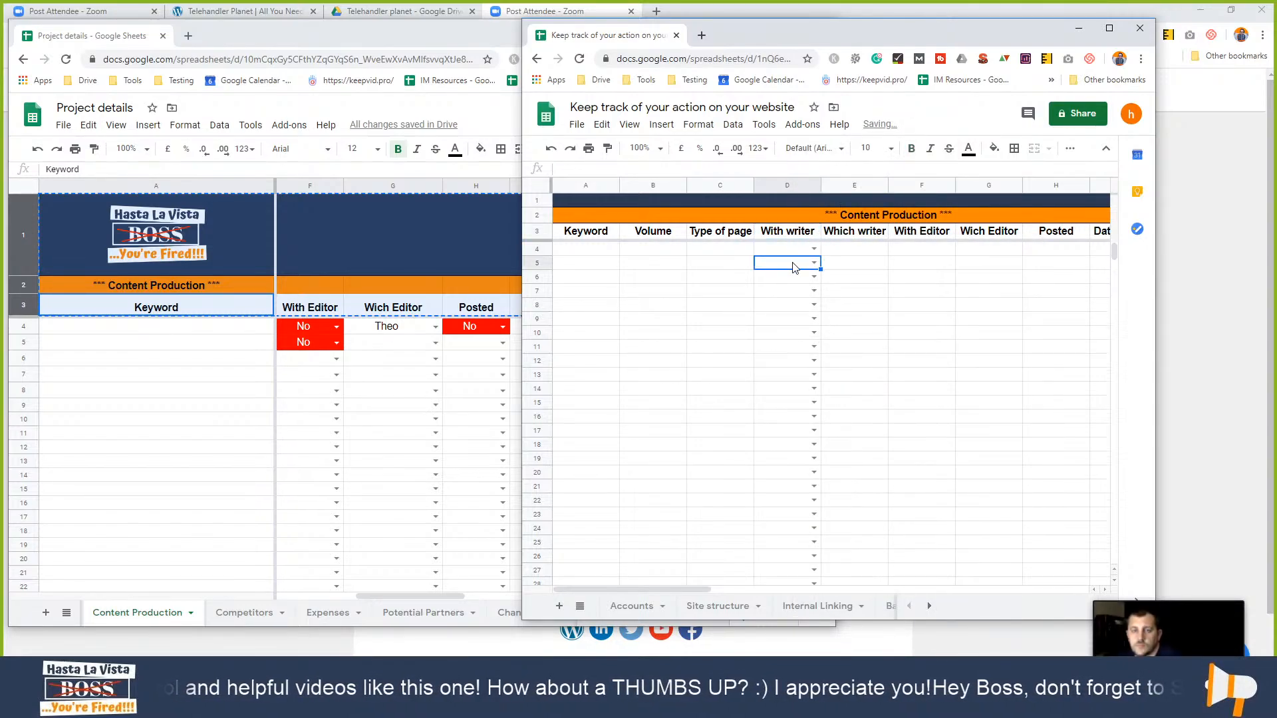
{"action": "left_click", "coordinate": [814, 262]}
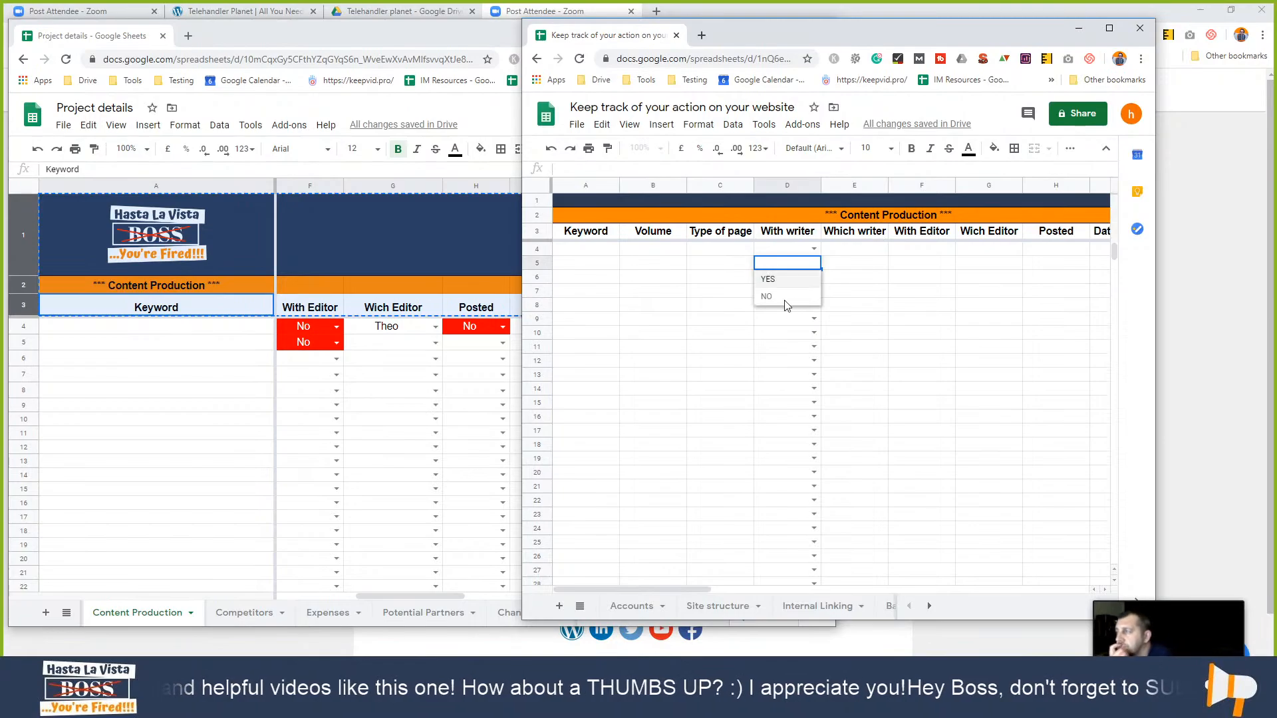
{"action": "left_click", "coordinate": [791, 280]}
{"action": "left_click", "coordinate": [808, 277]}
{"action": "left_click", "coordinate": [794, 293]}
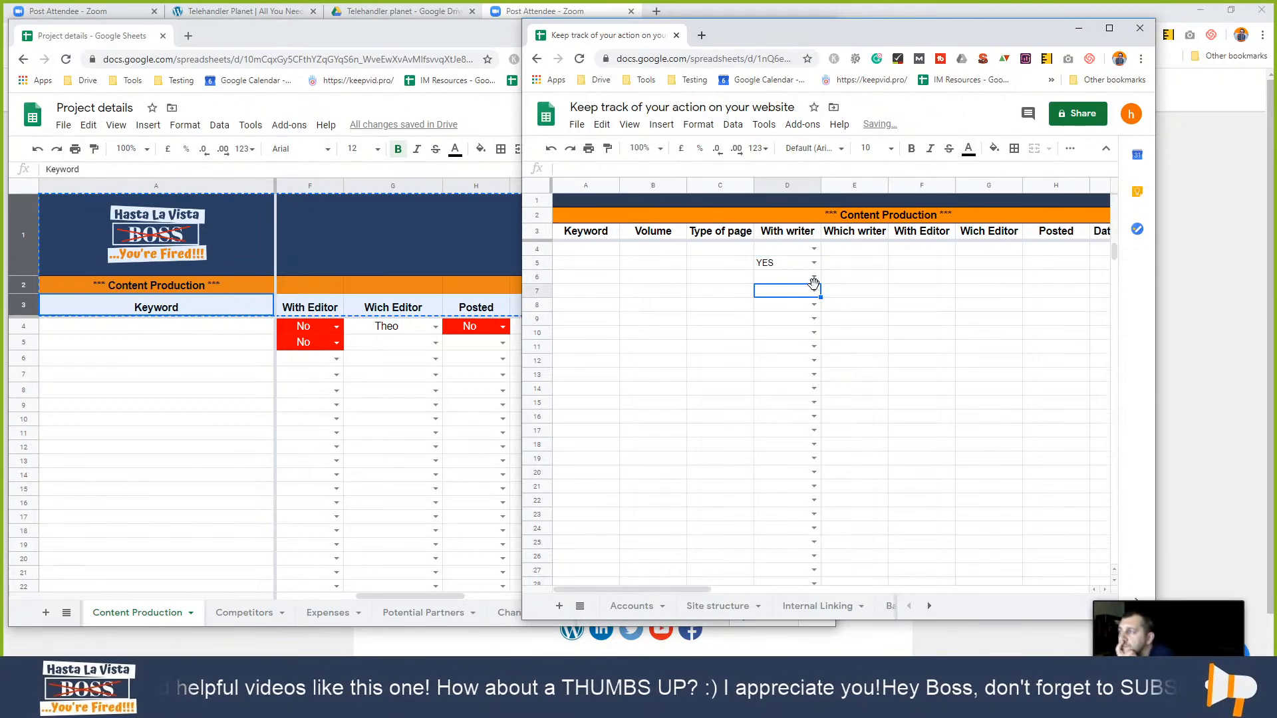
{"action": "right_click", "coordinate": [791, 304]}
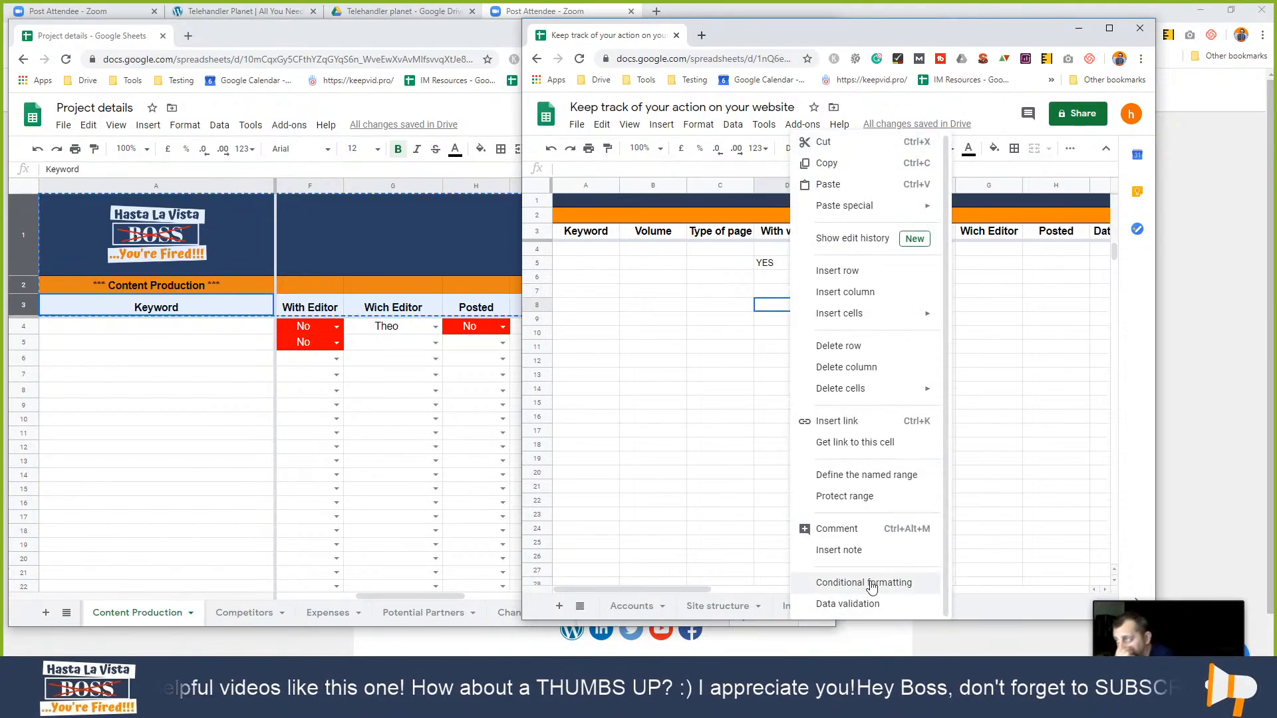
- Add a conditional format rule on column D: text containing YES gets a green fill
{"action": "left_click", "coordinate": [872, 584]}
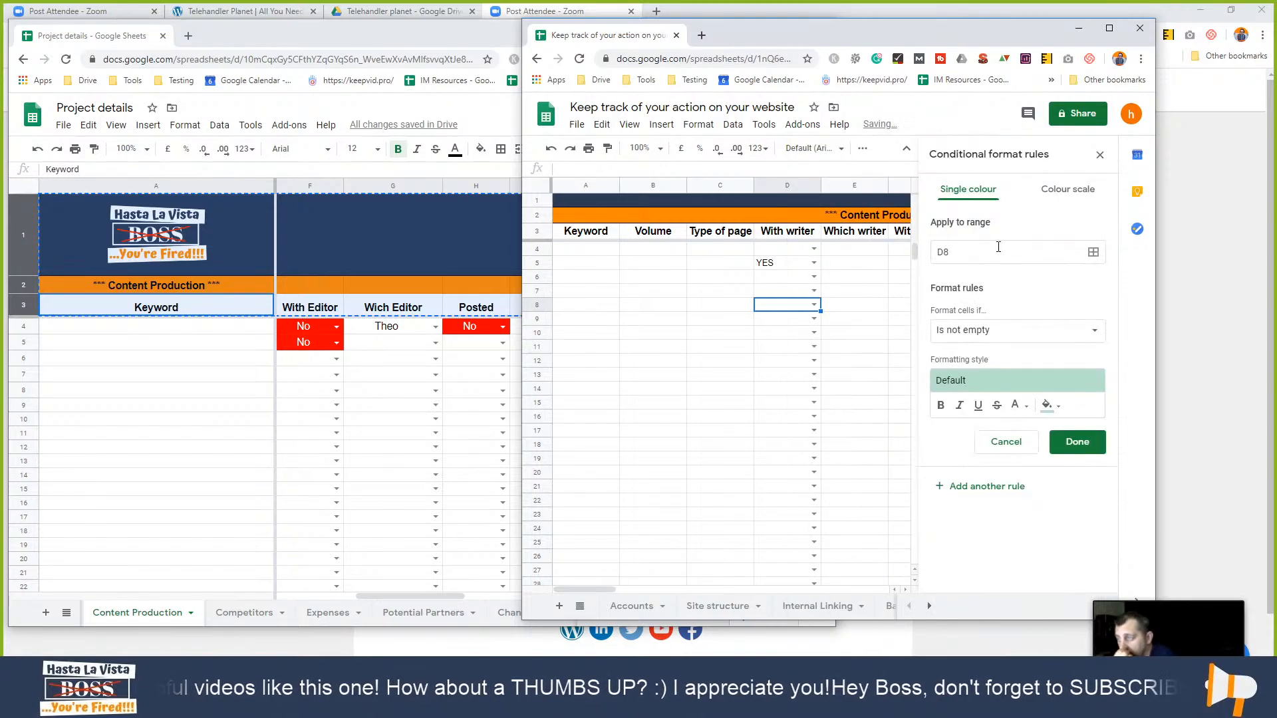
{"action": "left_click", "coordinate": [938, 256]}
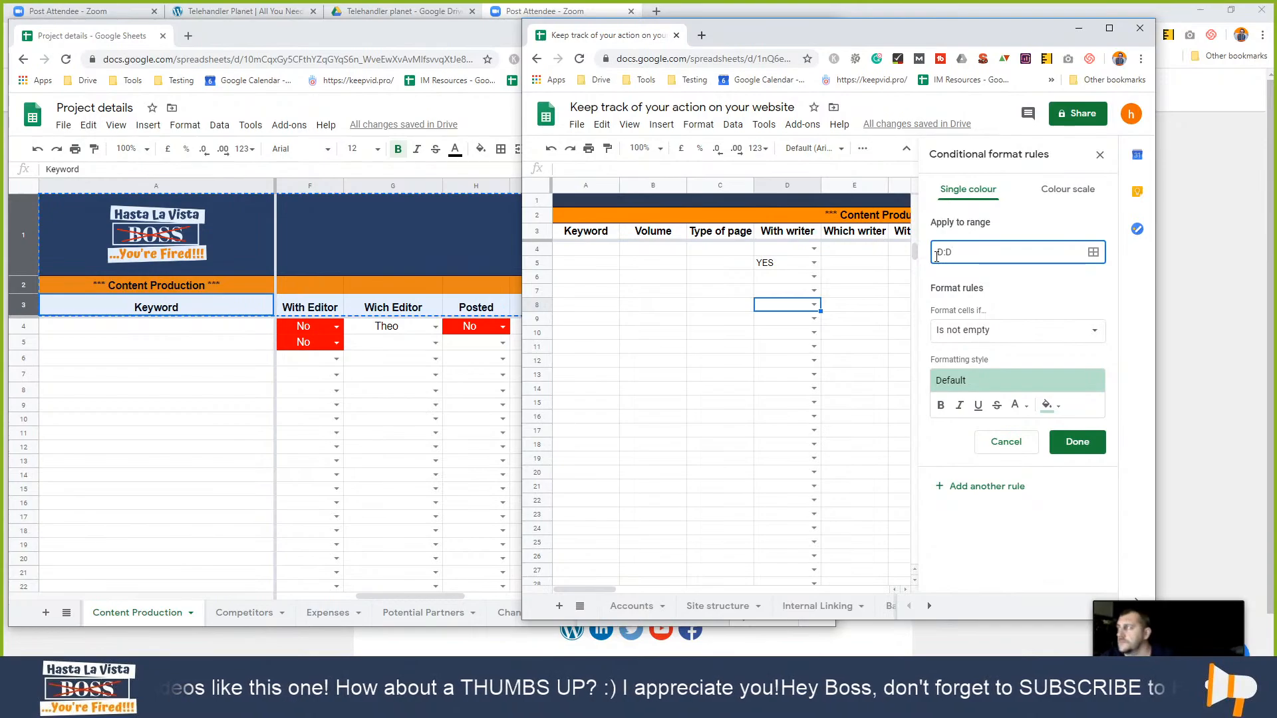
{"action": "left_click", "coordinate": [983, 327]}
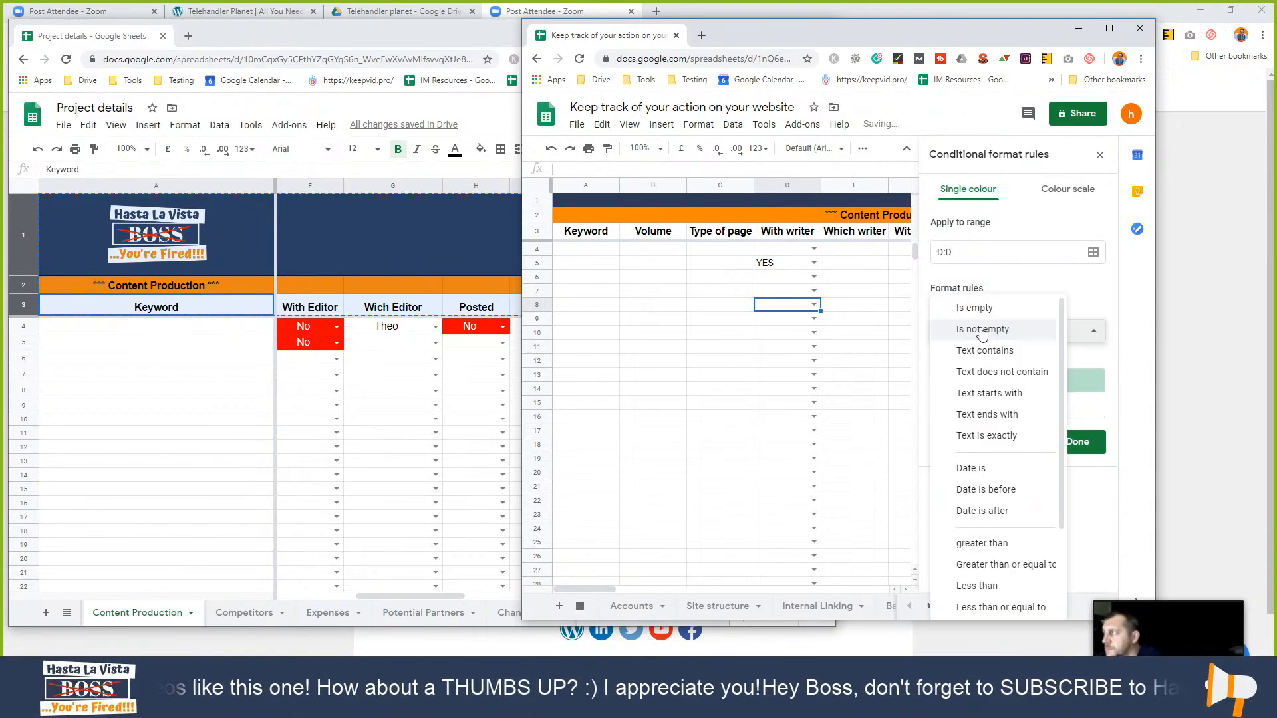
{"action": "left_click", "coordinate": [1020, 349]}
{"action": "left_click", "coordinate": [1001, 362]}
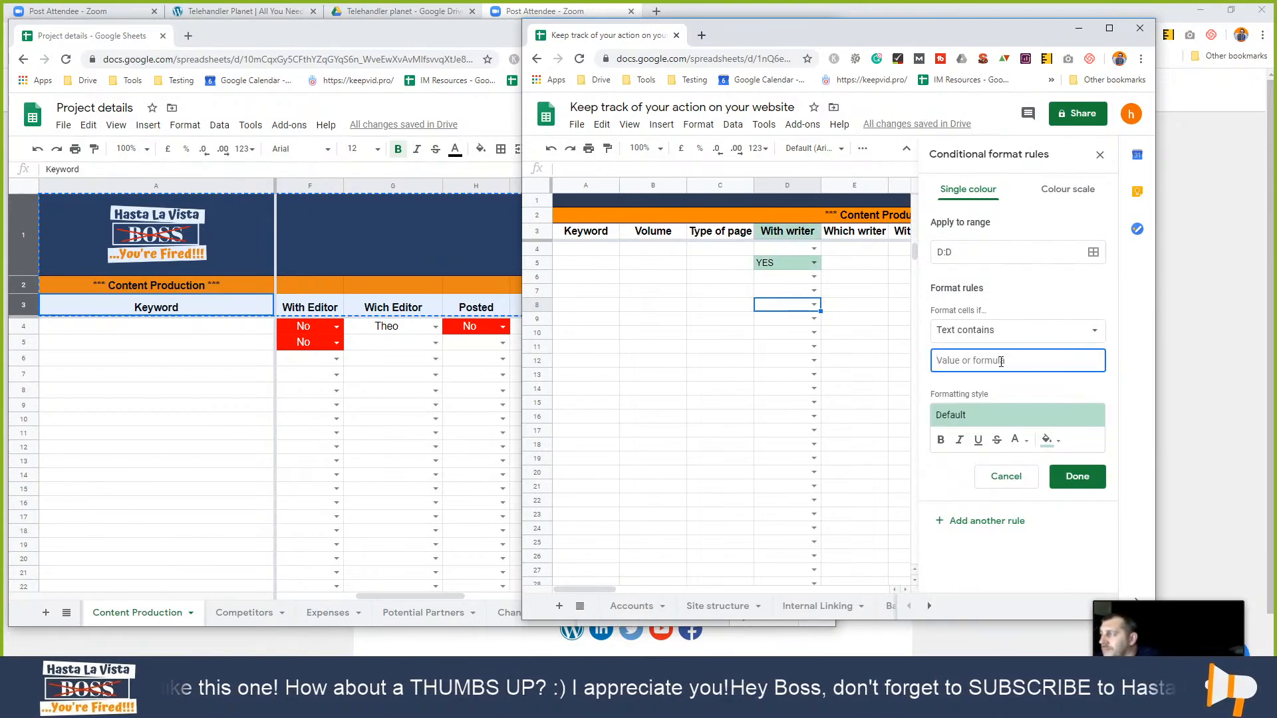
{"action": "type", "text": "YES"}
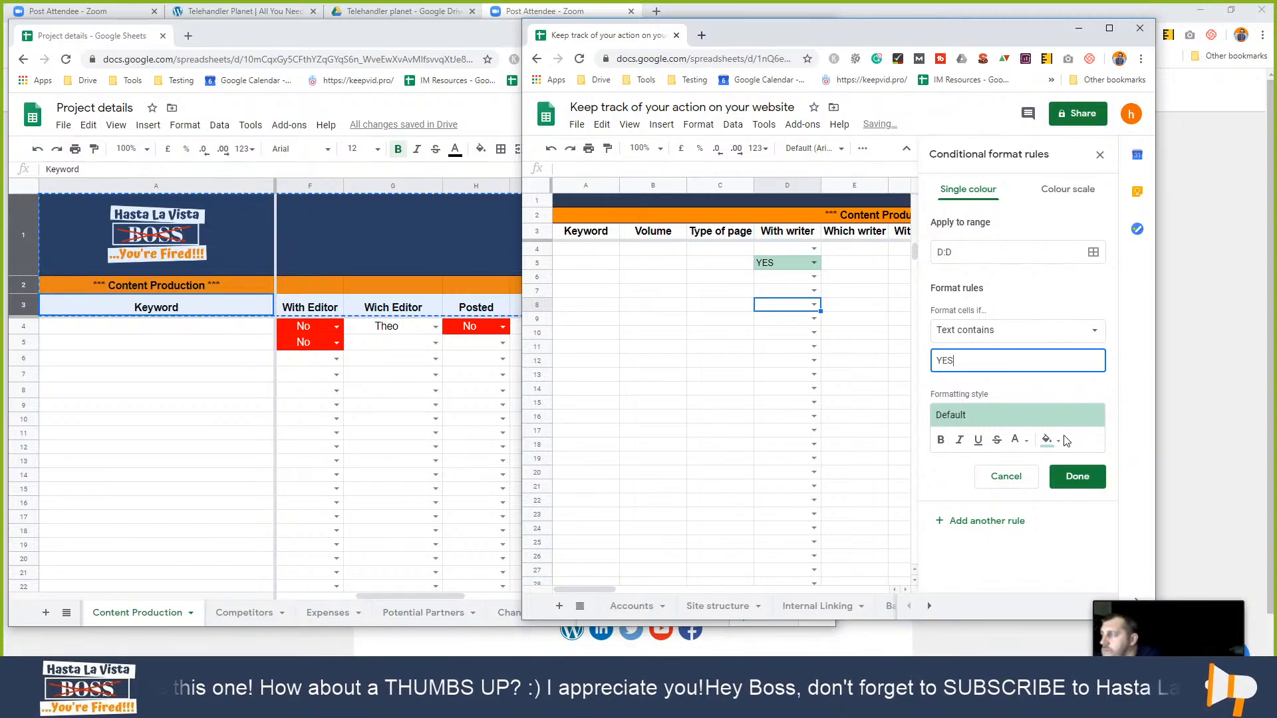
{"action": "left_click", "coordinate": [1049, 441]}
{"action": "left_click", "coordinate": [975, 296]}
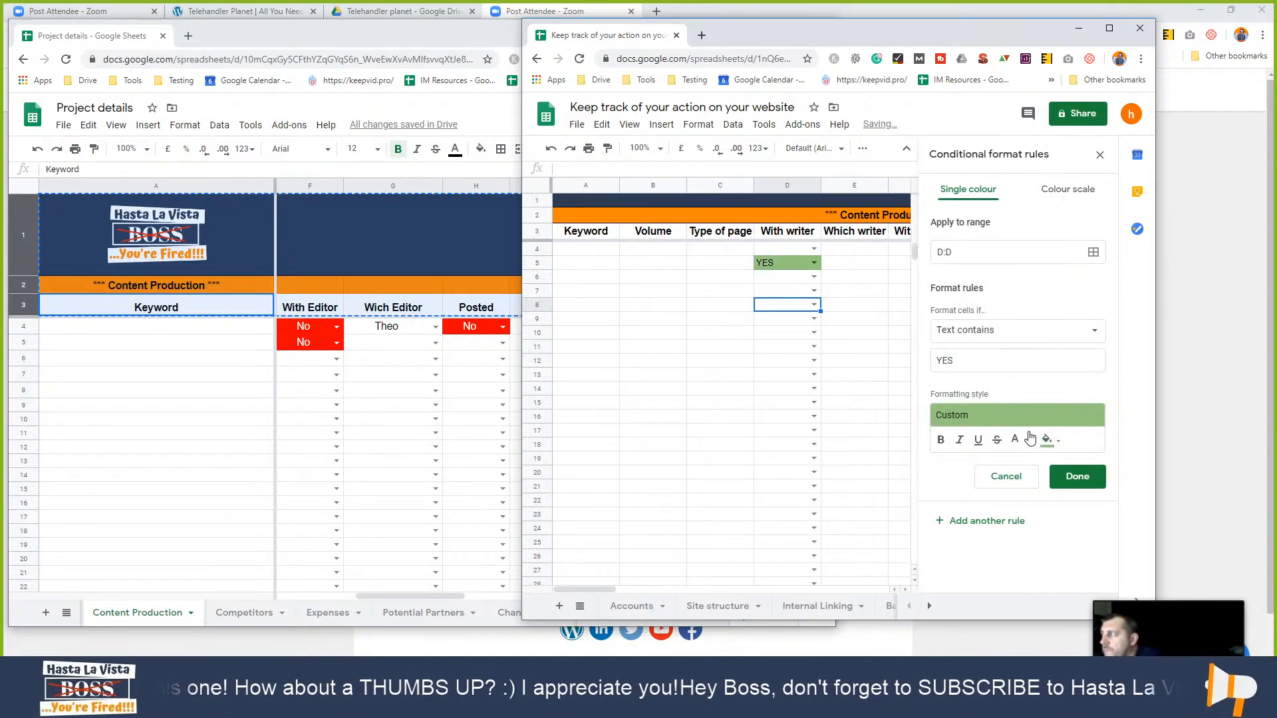
{"action": "left_click", "coordinate": [1078, 478]}
- Add a second rule on D:D: text containing NO gets a red fill with white text
{"action": "left_click", "coordinate": [994, 246]}
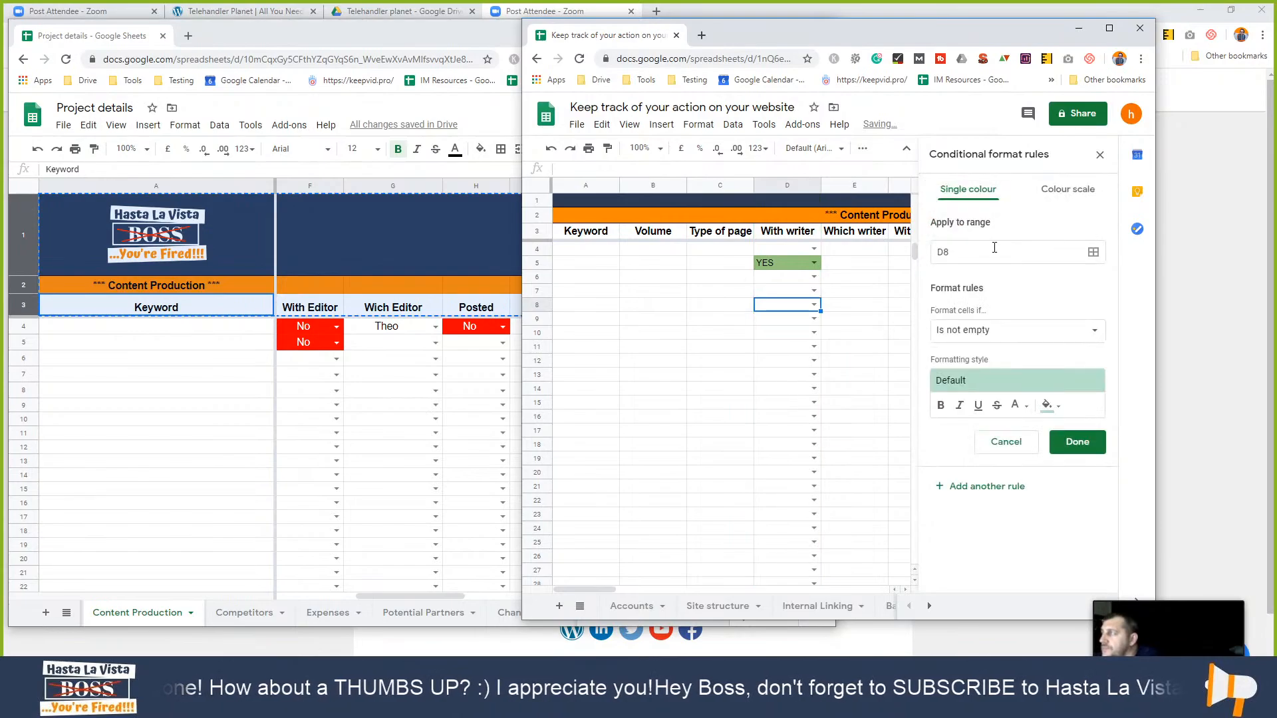
{"action": "left_click", "coordinate": [993, 254]}
{"action": "type", "text": ":"}
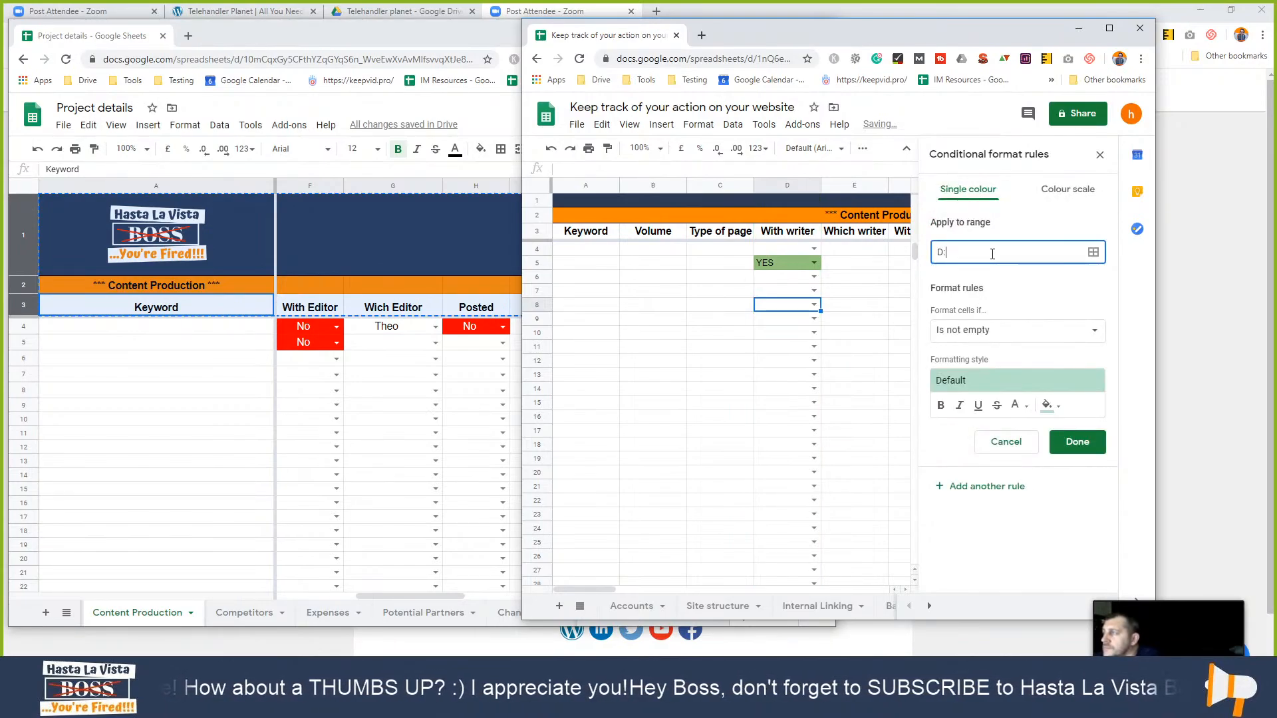
{"action": "type", "text": "D"}
{"action": "left_click", "coordinate": [1001, 341]}
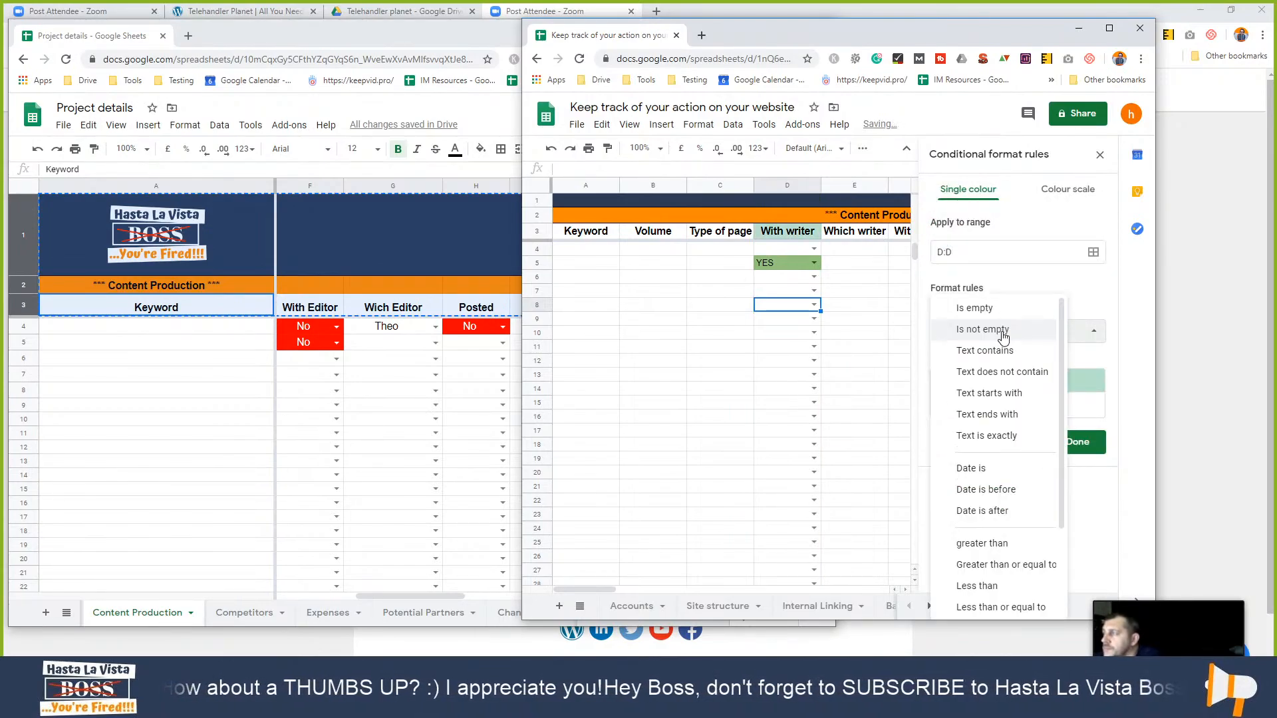
{"action": "left_click", "coordinate": [1000, 351]}
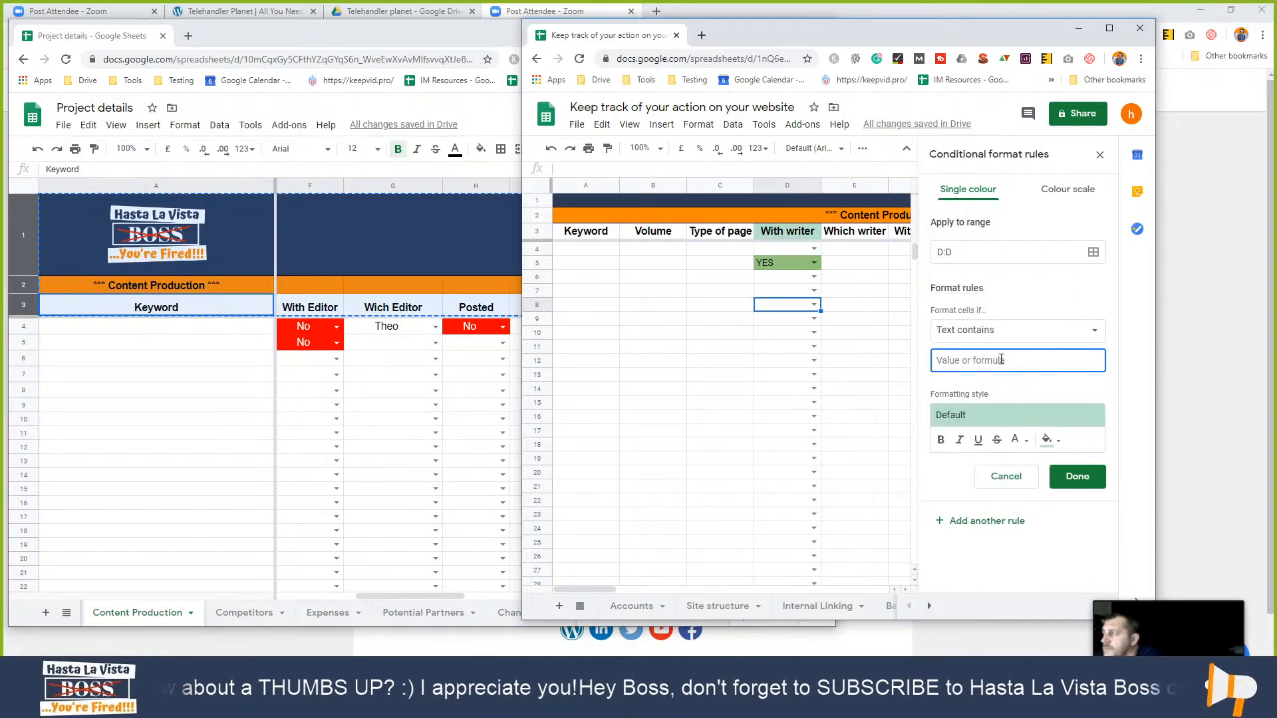
{"action": "type", "text": "NO"}
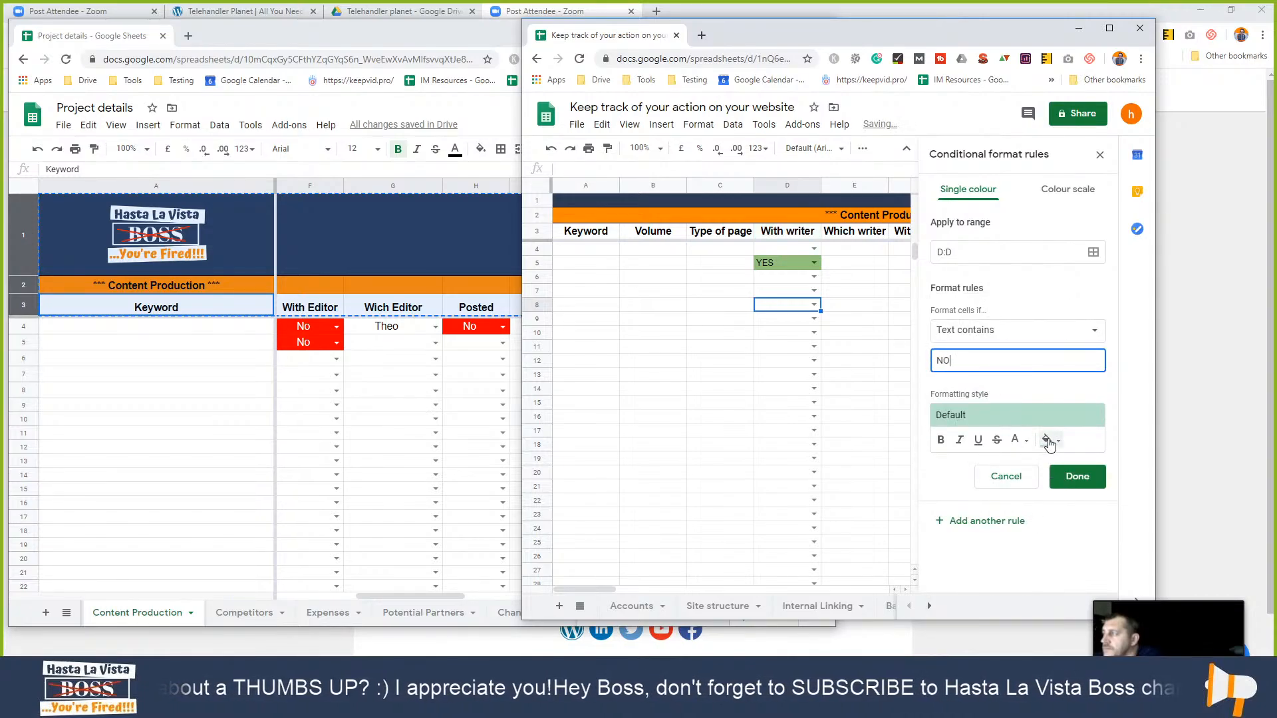
{"action": "left_click", "coordinate": [1049, 439]}
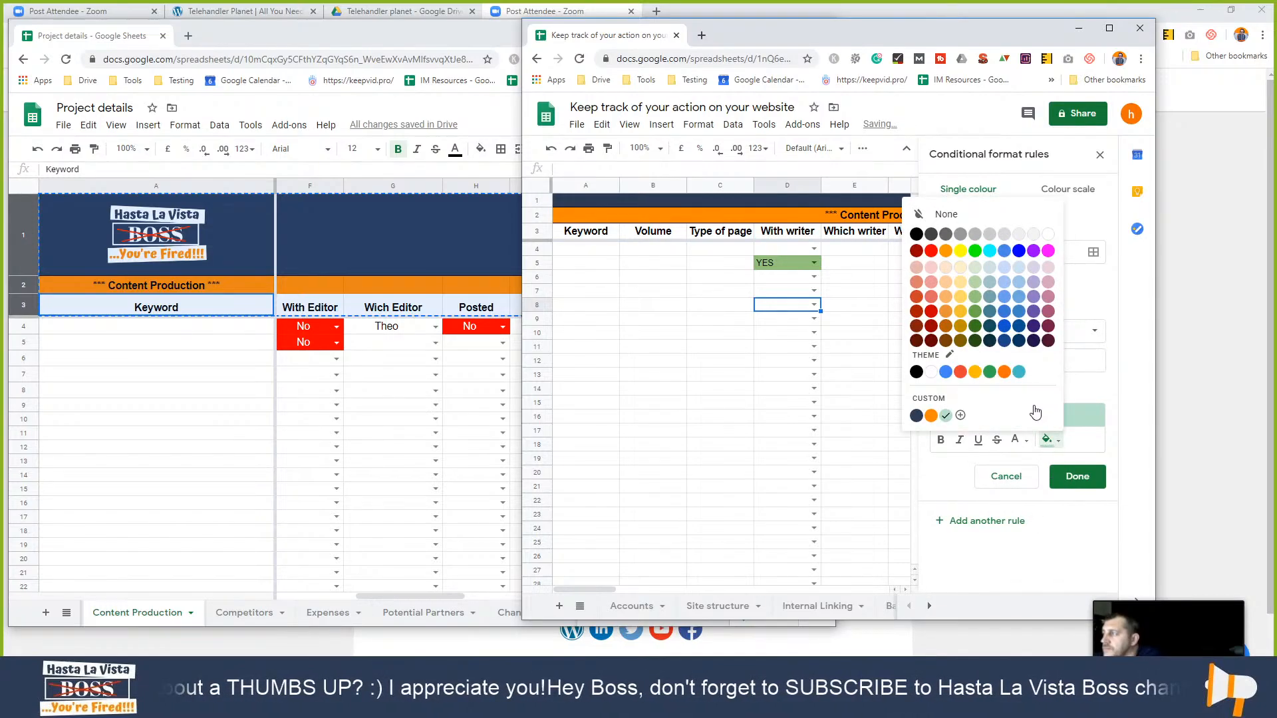
{"action": "left_click", "coordinate": [931, 250]}
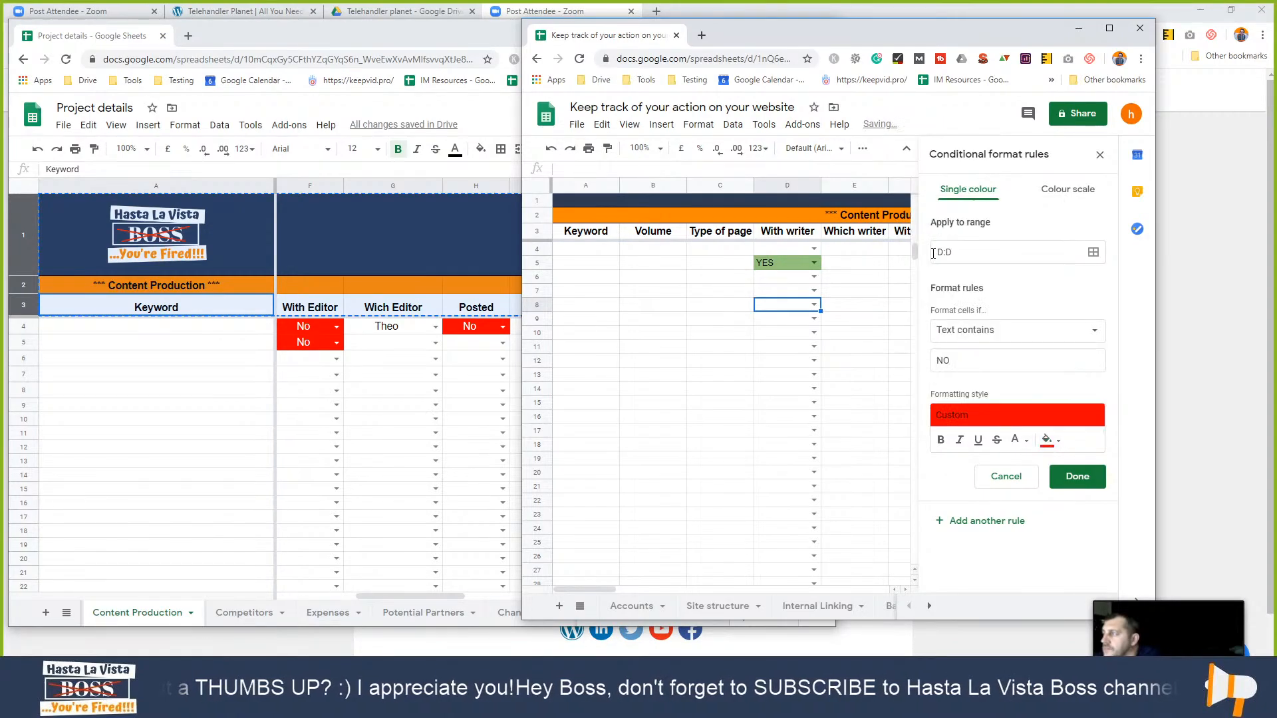
{"action": "left_click", "coordinate": [1018, 440]}
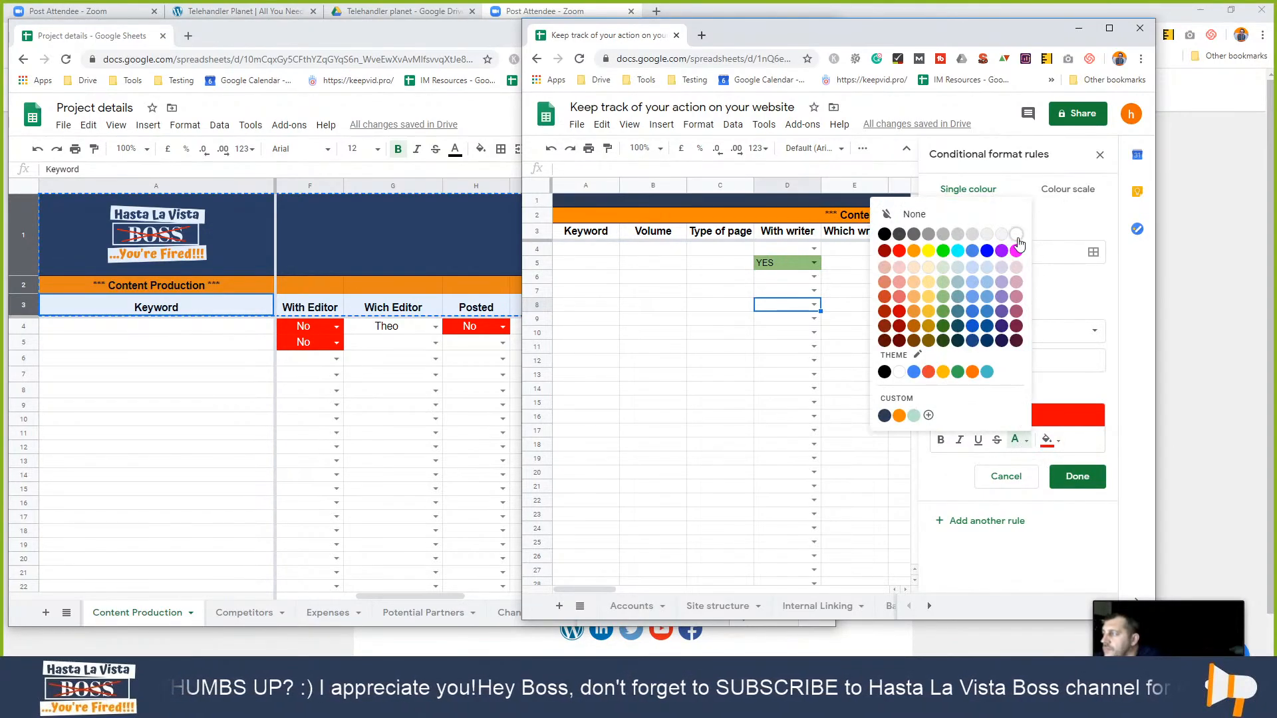
{"action": "left_click", "coordinate": [1017, 237]}
{"action": "left_click", "coordinate": [1078, 477]}
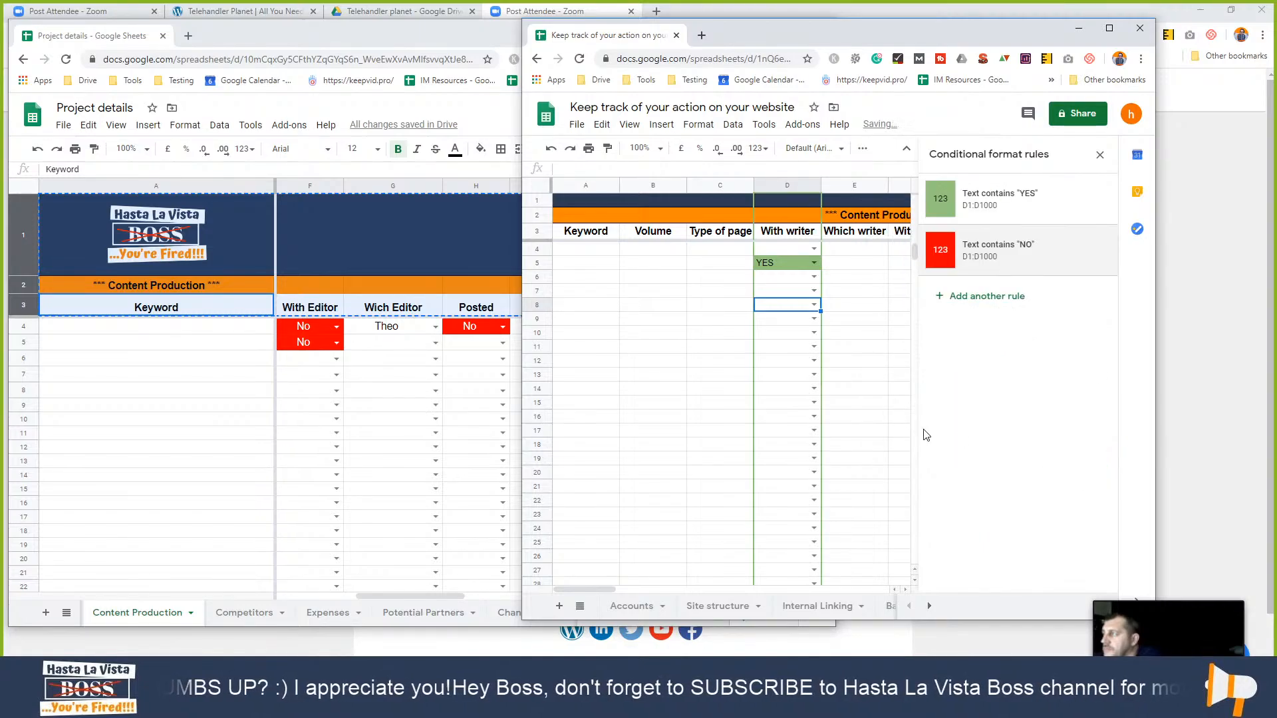
- Mark D4 NO, D6 YES and D7 NO and check the colours
{"action": "left_click", "coordinate": [785, 249]}
{"action": "left_click", "coordinate": [814, 249]}
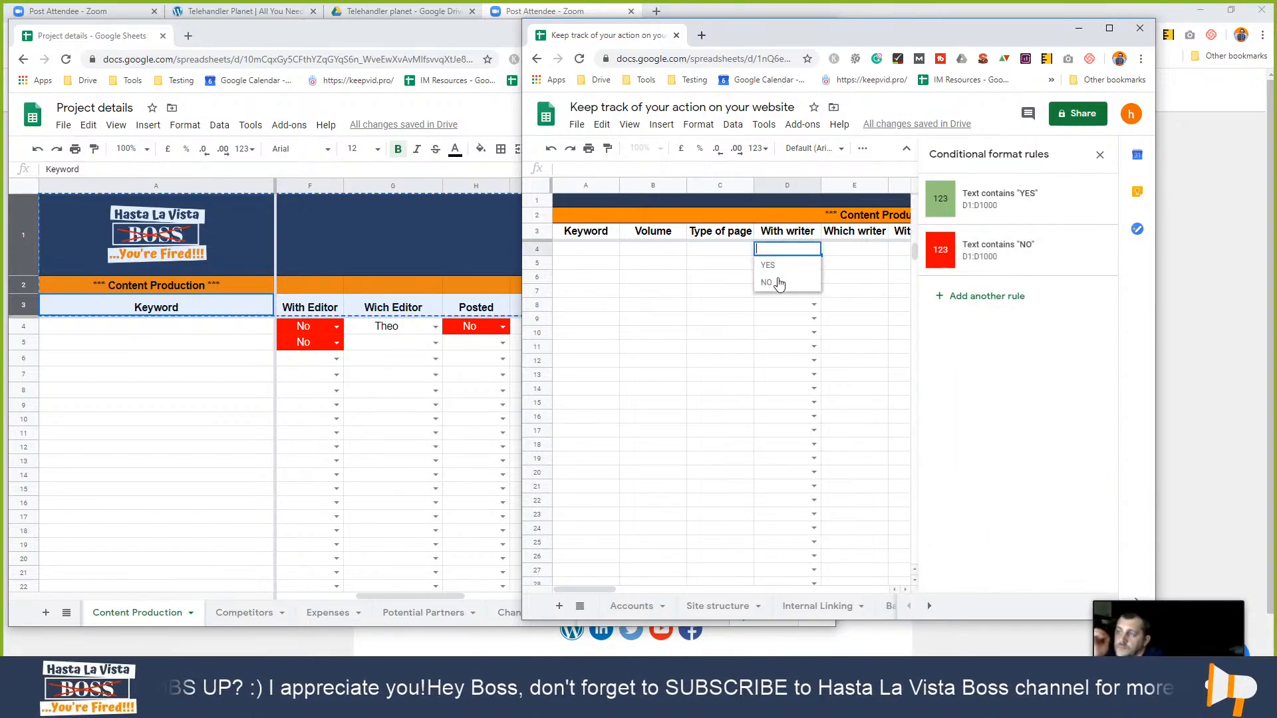
{"action": "left_click", "coordinate": [775, 290]}
{"action": "left_click", "coordinate": [839, 320]}
{"action": "left_click", "coordinate": [814, 277]}
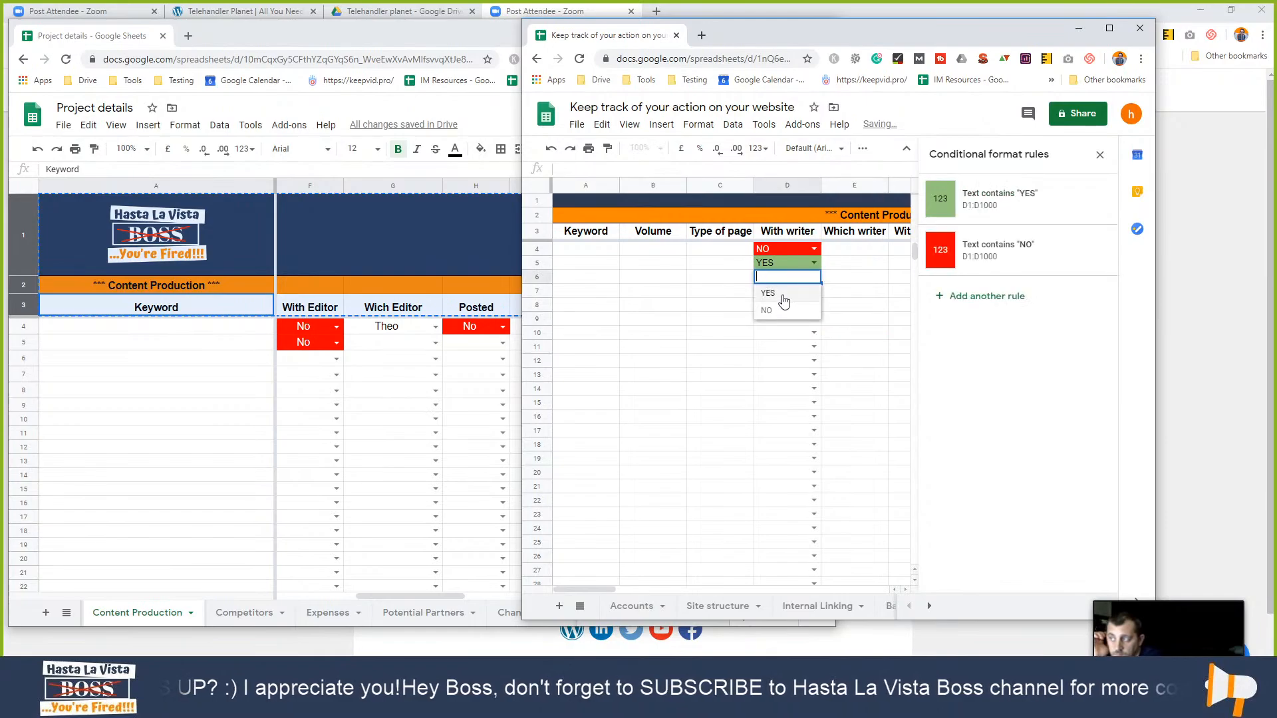
{"action": "left_click", "coordinate": [769, 294]}
{"action": "left_click", "coordinate": [813, 290]}
{"action": "left_click", "coordinate": [766, 325]}
{"action": "left_click", "coordinate": [885, 323]}
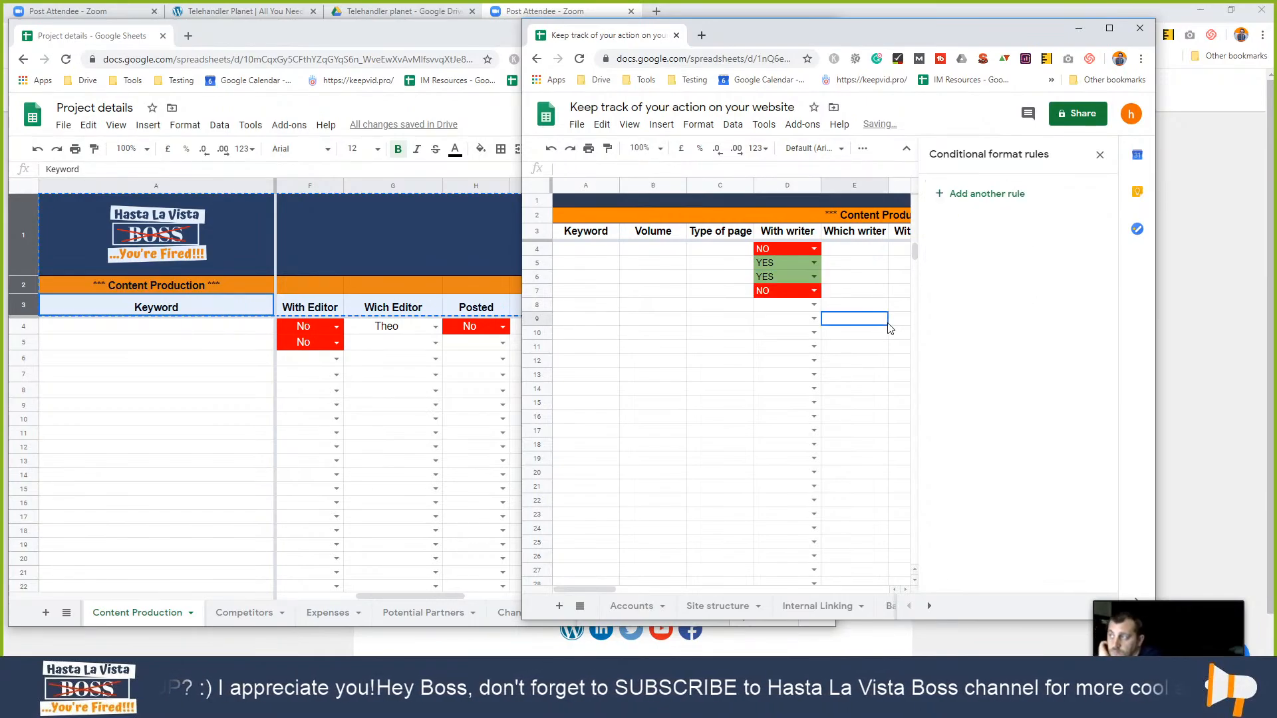
- Add a dropdown list of two writer names to the Which writer column E:E
{"action": "left_click", "coordinate": [872, 251]}
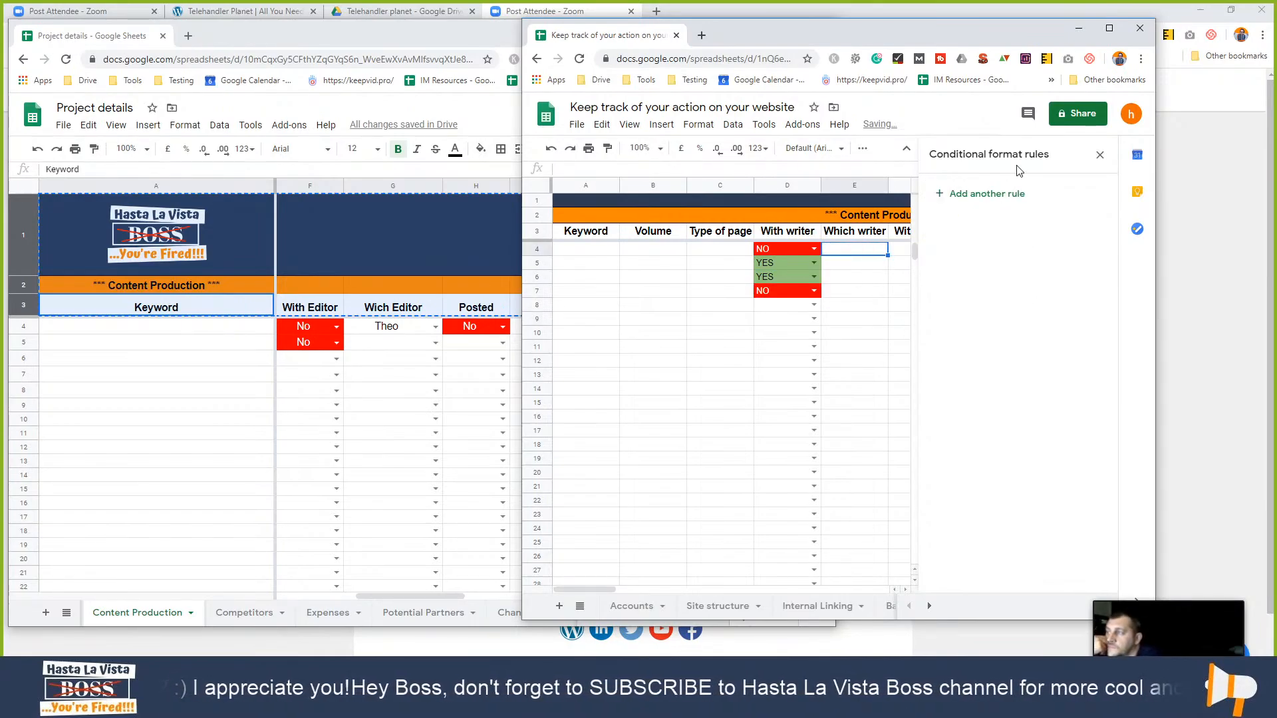
{"action": "right_click", "coordinate": [854, 253]}
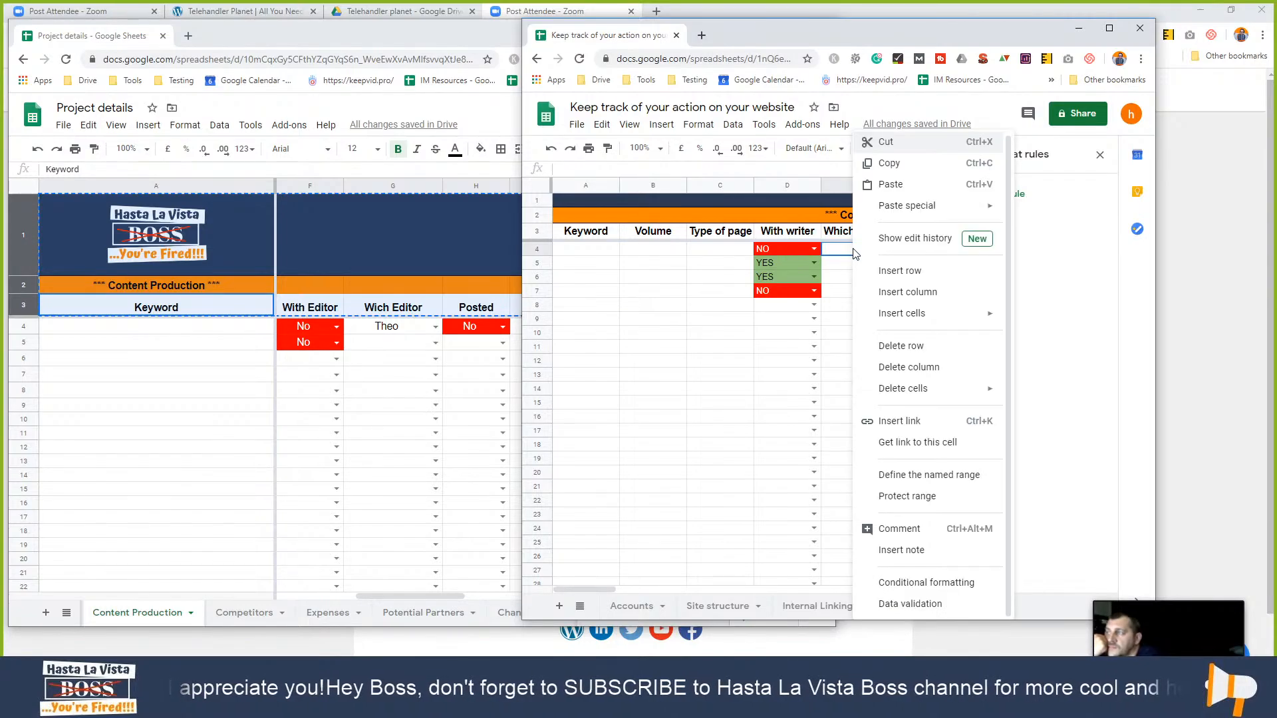
{"action": "left_click", "coordinate": [910, 604]}
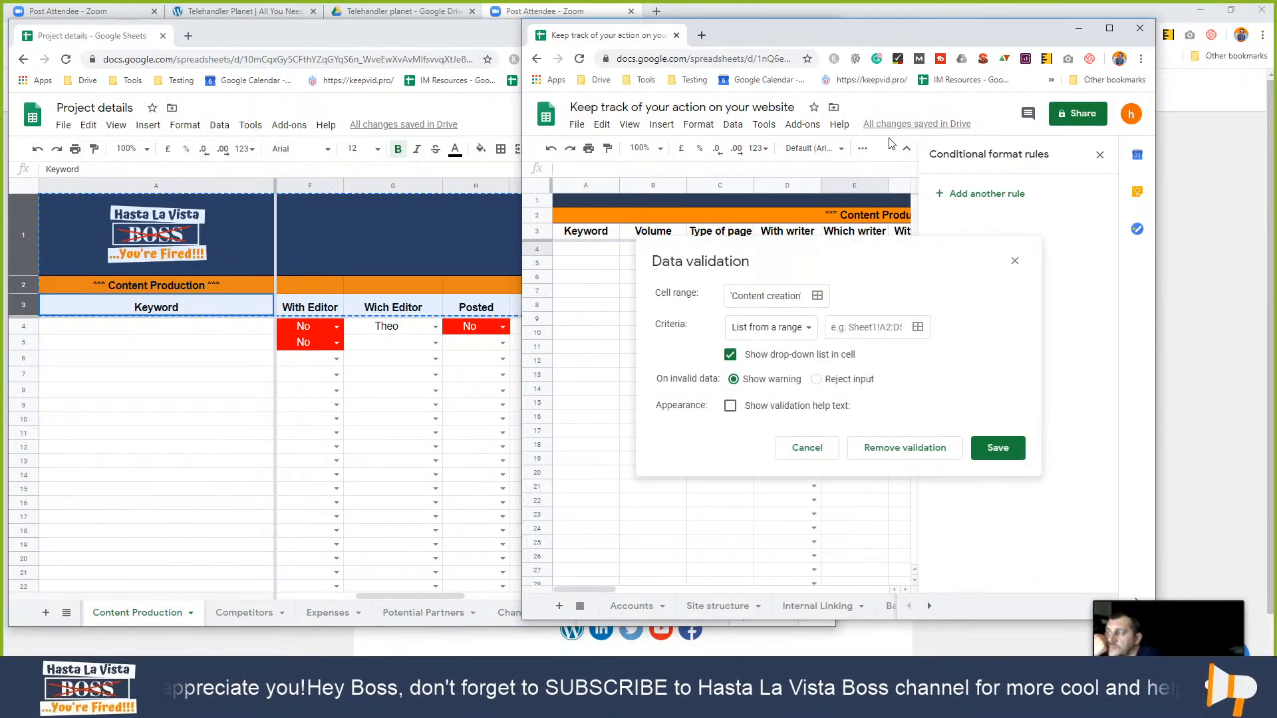
{"action": "triple_click", "coordinate": [756, 298]}
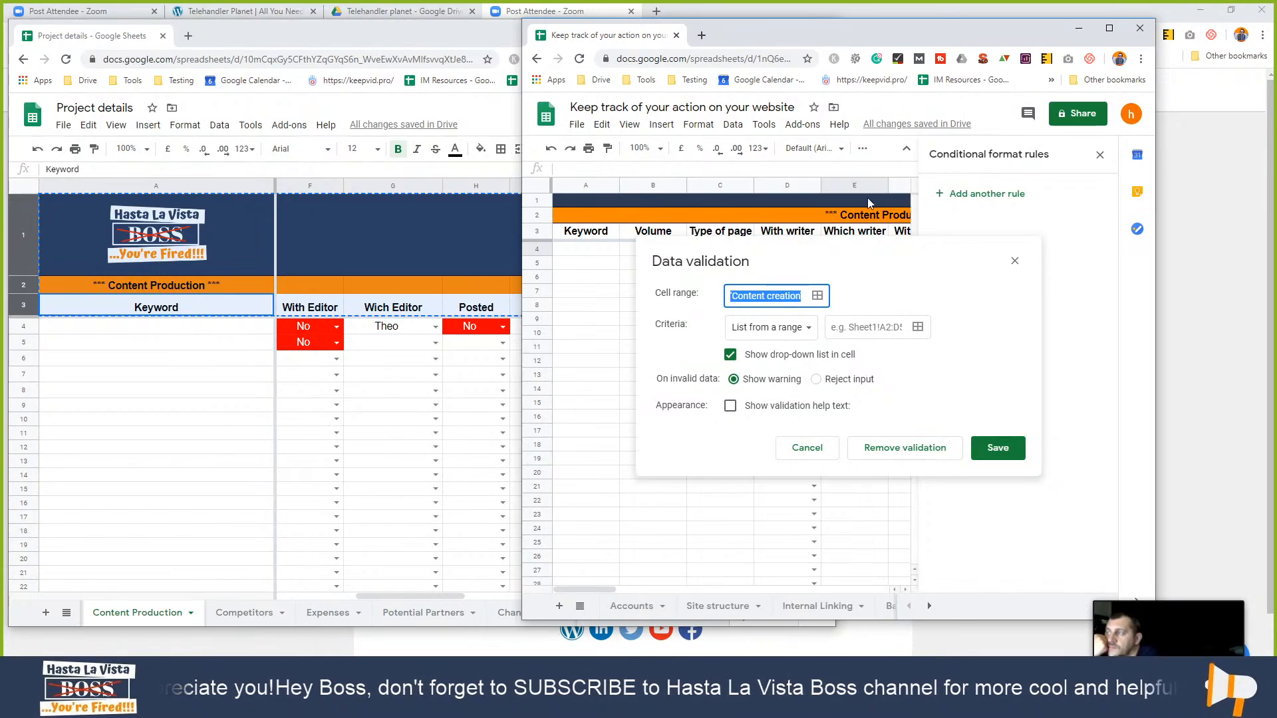
{"action": "type", "text": "E:E"}
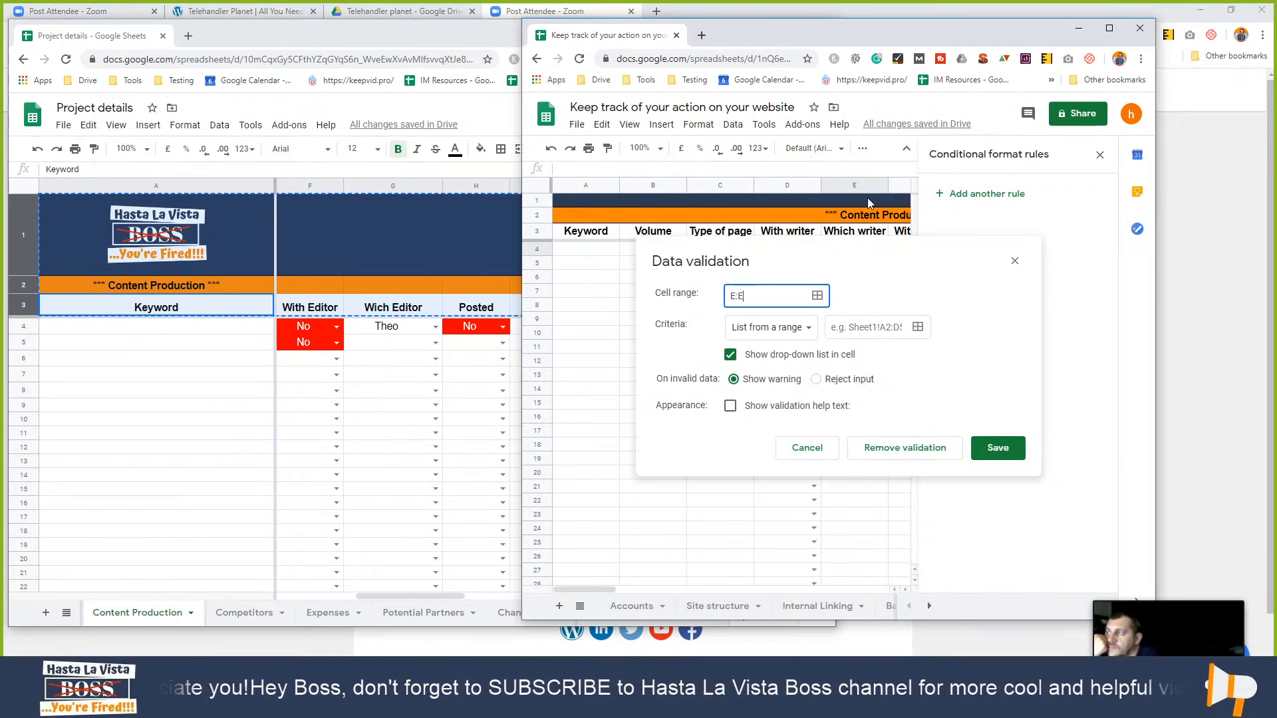
{"action": "left_click", "coordinate": [795, 331]}
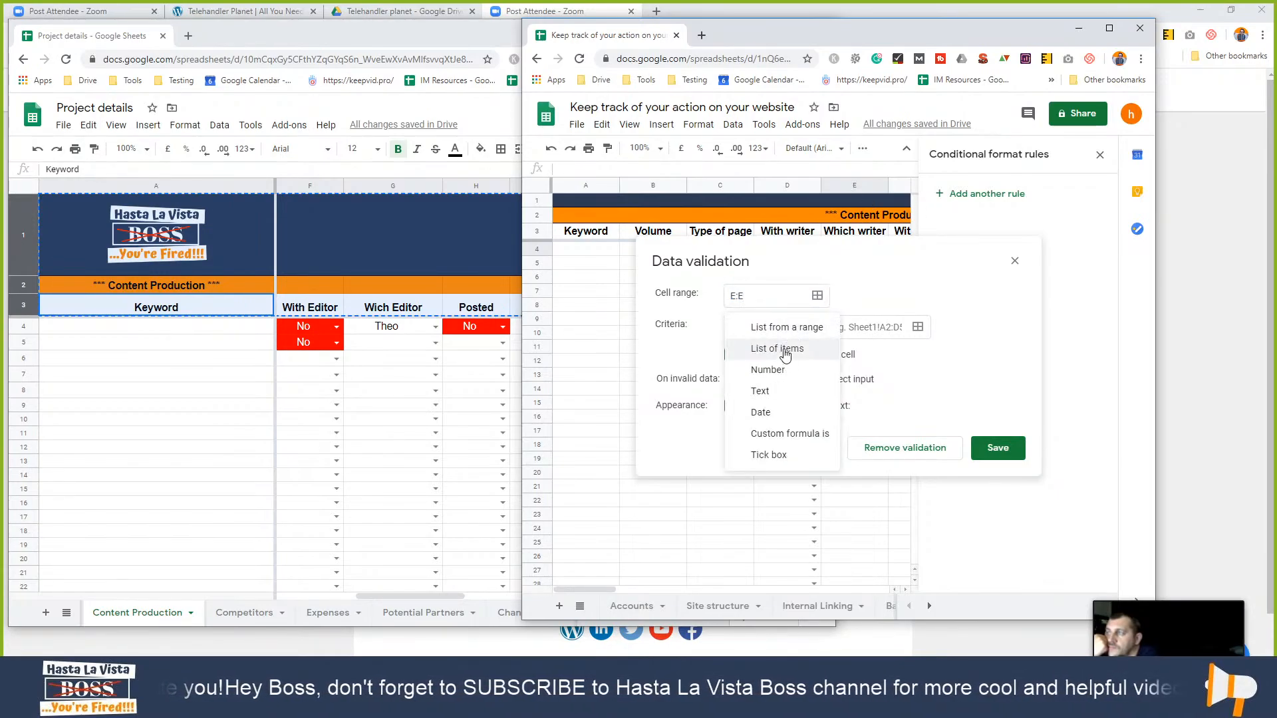
{"action": "left_click", "coordinate": [785, 352]}
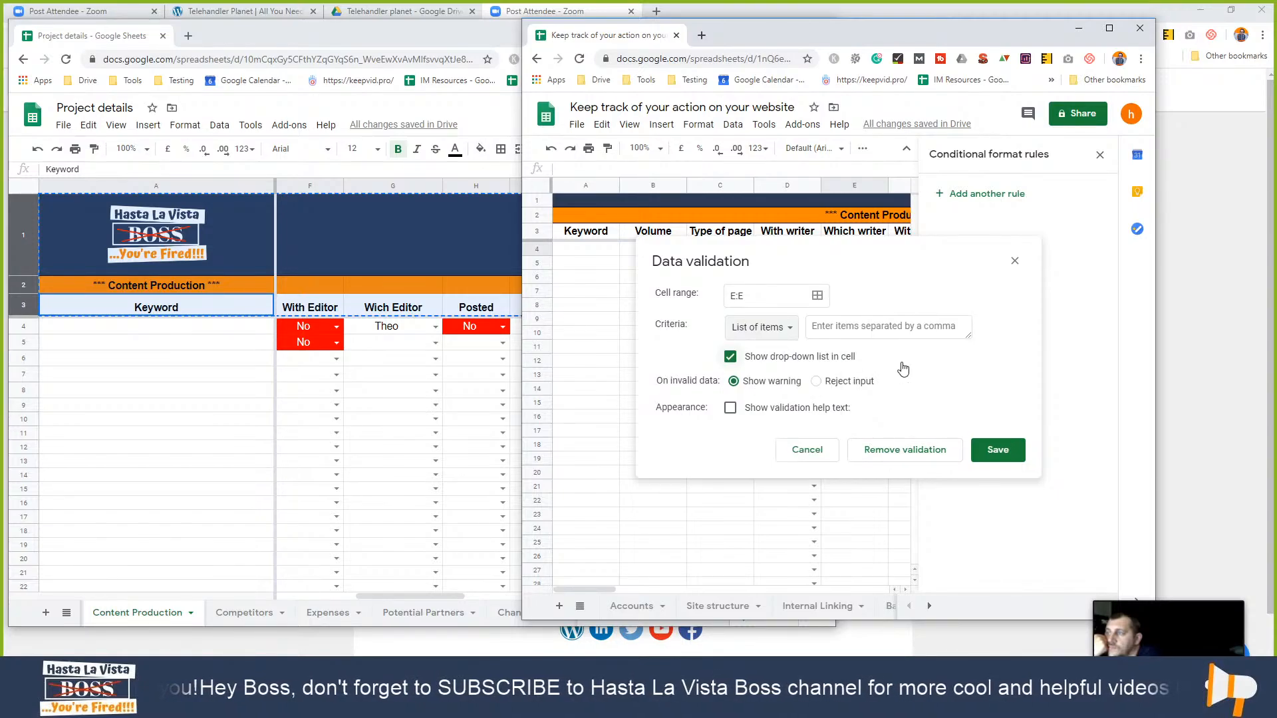
{"action": "left_click", "coordinate": [913, 331]}
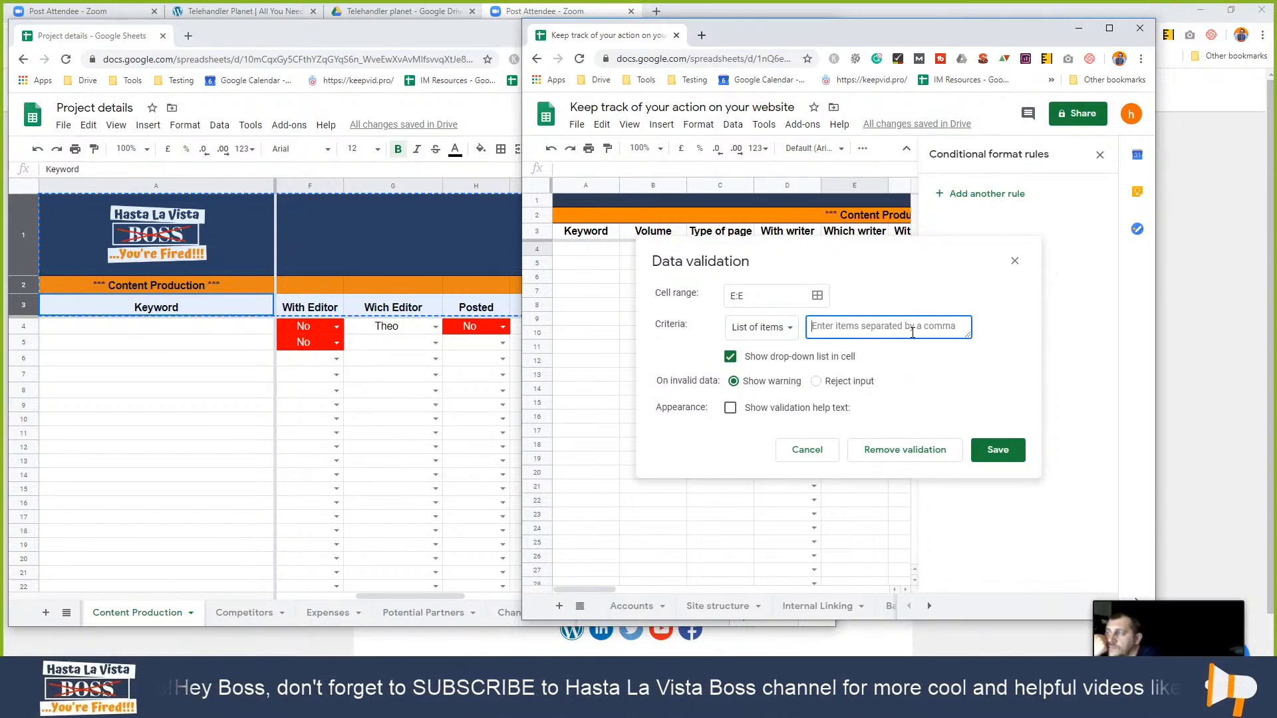
{"action": "type", "text": "Adrian,"}
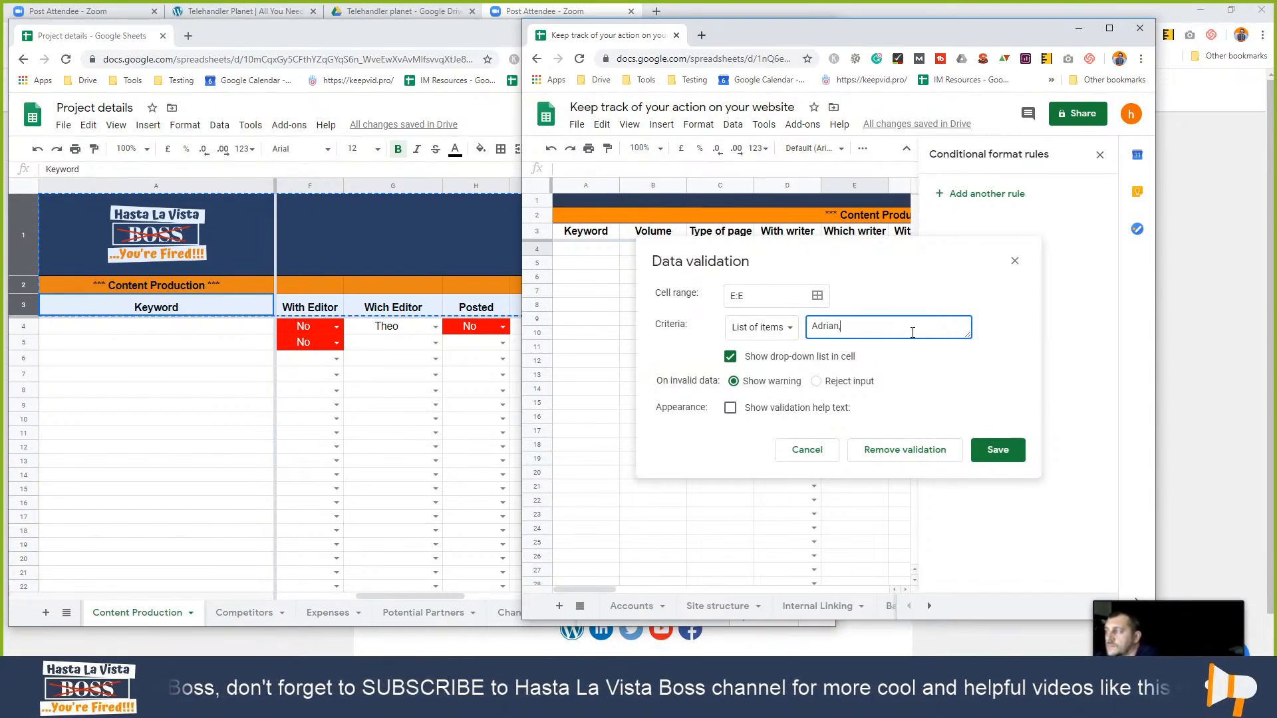
{"action": "type", "text": "Jphn"}
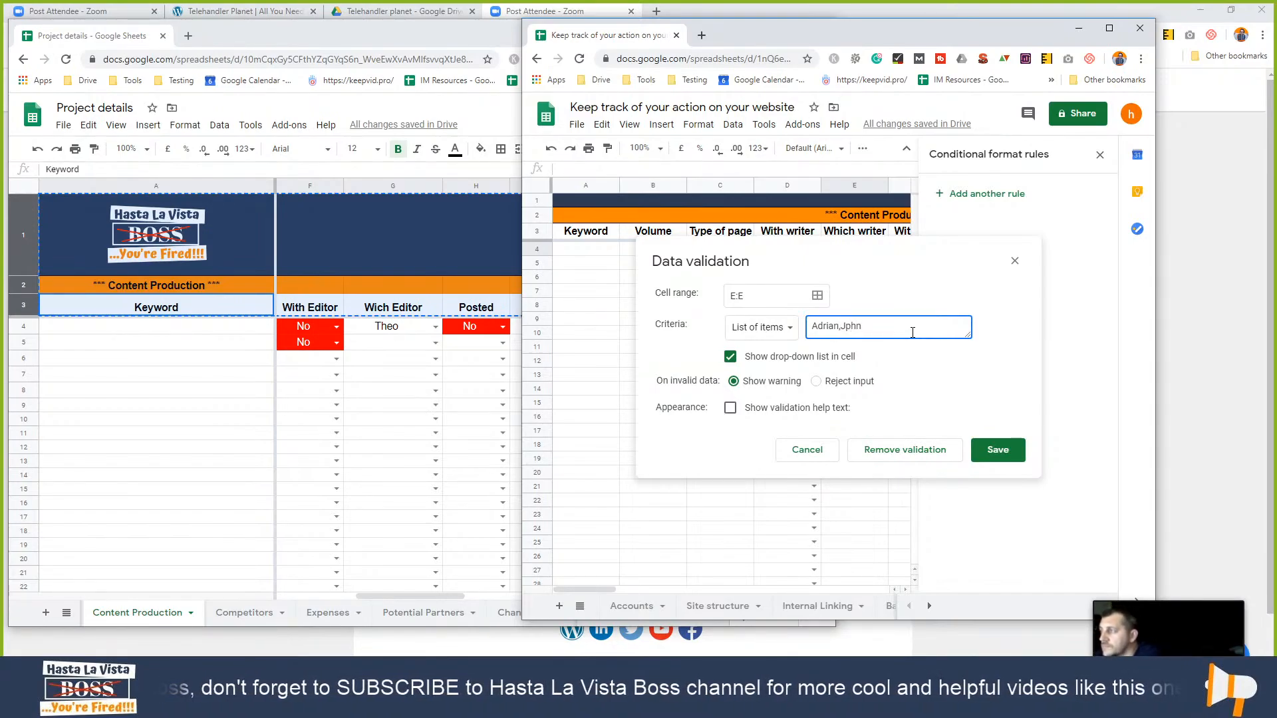
{"action": "key", "text": "BackSpace"}
{"action": "key", "text": "BackSpace"}
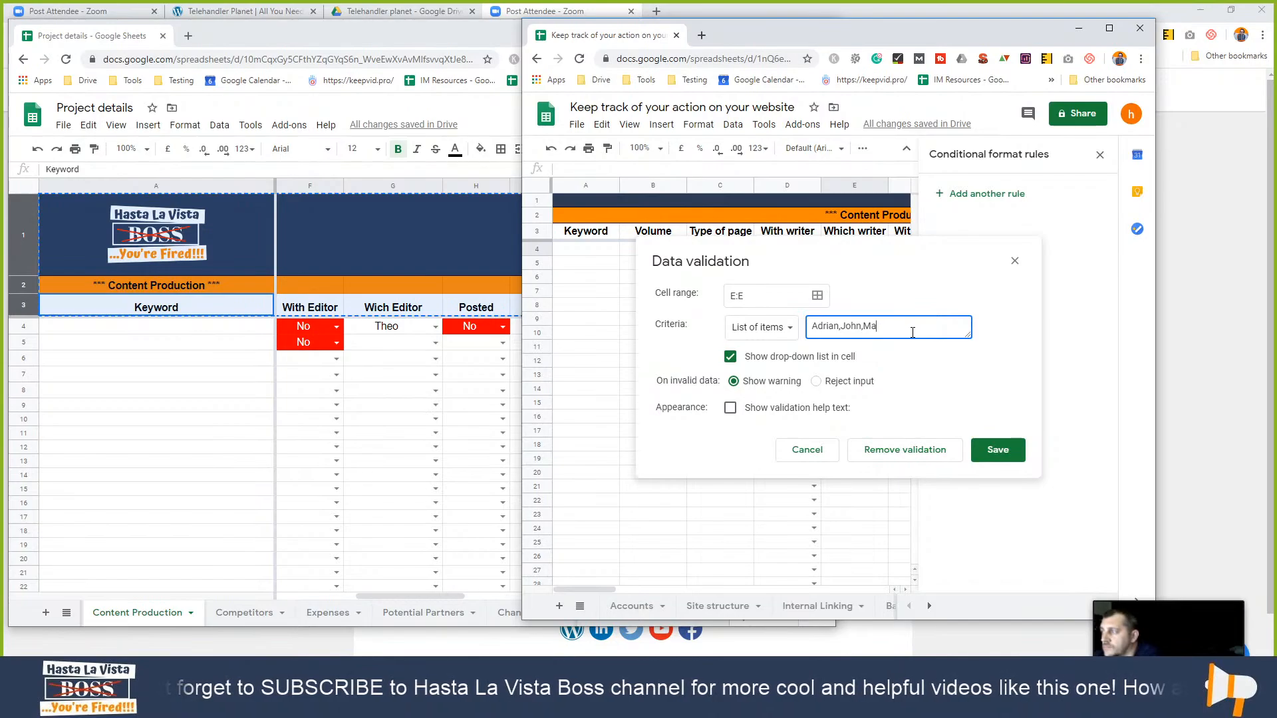
{"action": "left_click", "coordinate": [999, 450]}
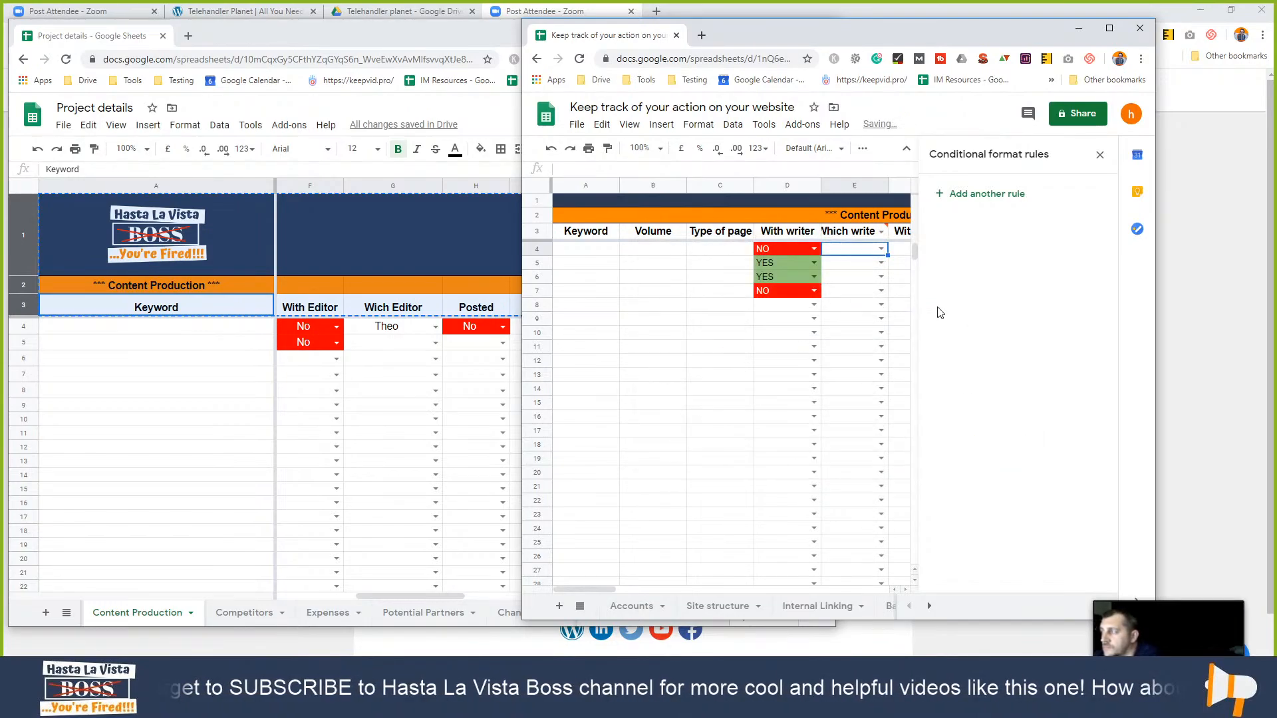
- Remove the dropdown validation from header cell E3
{"action": "right_click", "coordinate": [867, 232]}
{"action": "scroll", "coordinate": [944, 579], "scroll_direction": "down", "scroll_amount": 1}
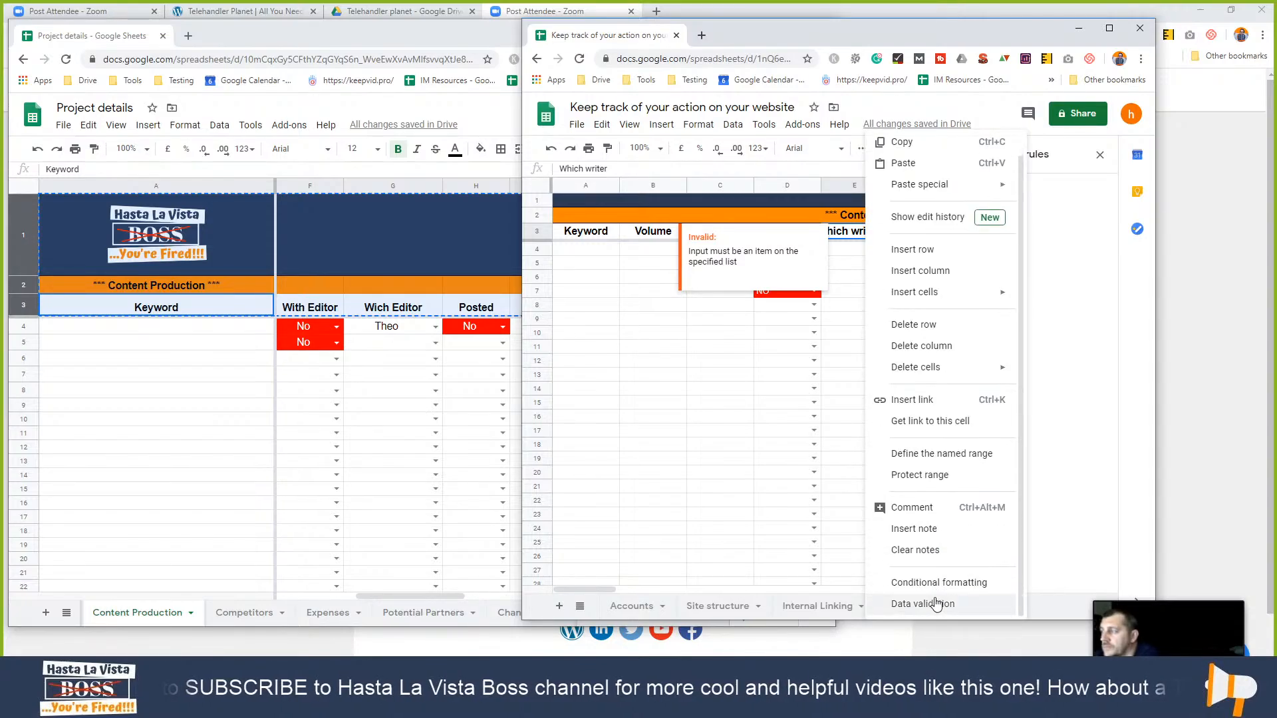
{"action": "left_click", "coordinate": [941, 602]}
{"action": "left_click", "coordinate": [906, 450]}
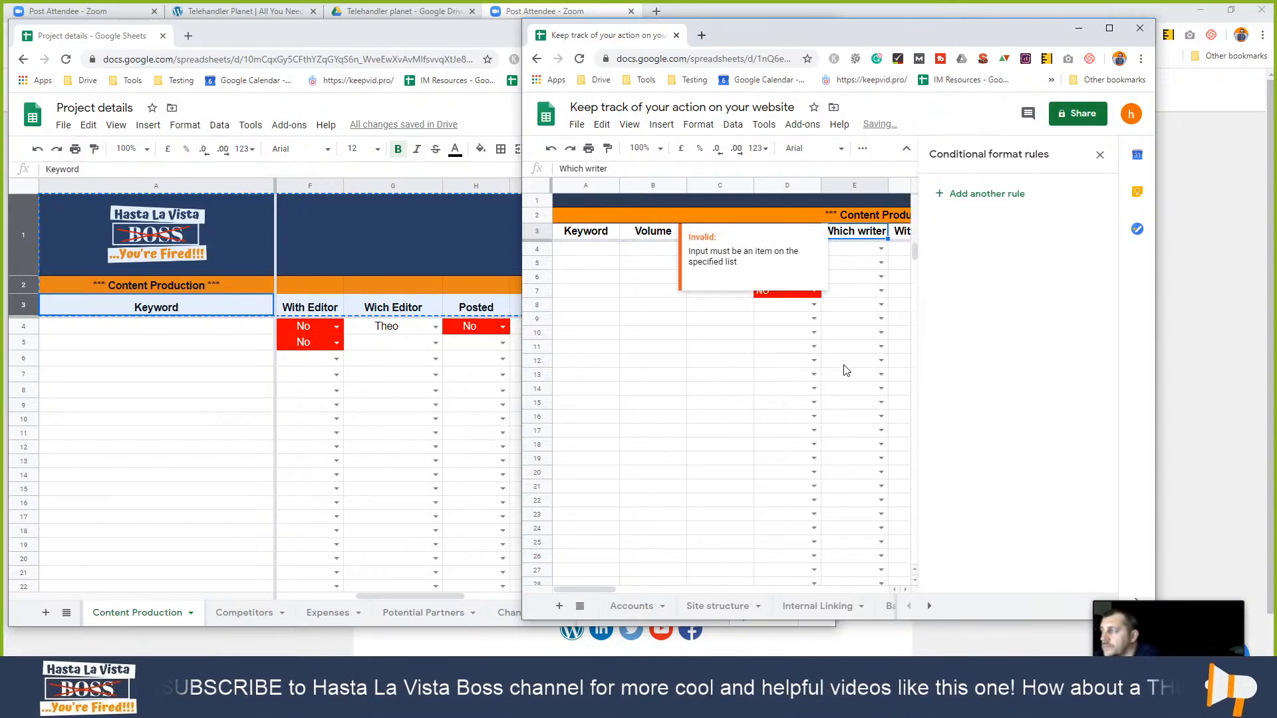
- Maximize the window and close the Conditional format rules panel
{"action": "left_click", "coordinate": [1109, 29]}
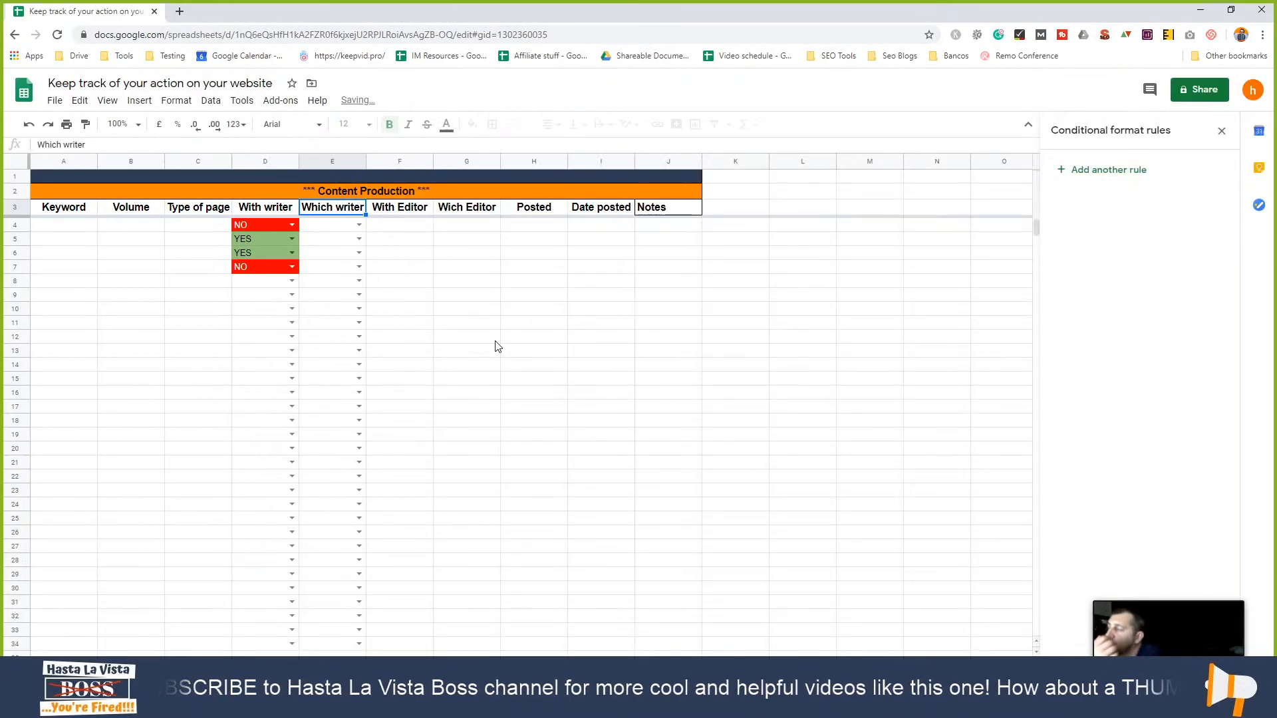
{"action": "left_click", "coordinate": [1219, 130]}
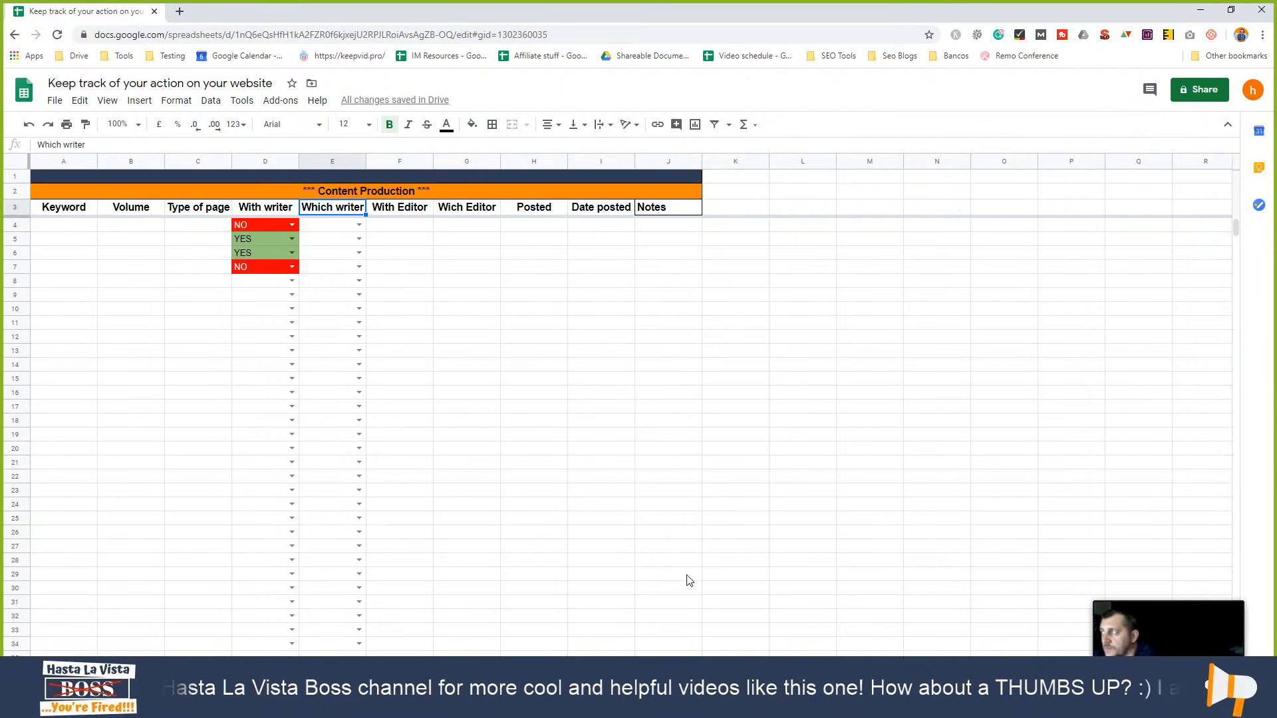
{"action": "left_click", "coordinate": [386, 226]}
- Add a data validation rule on range F:F with a 'Yes,No' list of items dropdown
{"action": "right_click", "coordinate": [393, 226]}
{"action": "left_click", "coordinate": [452, 676]}
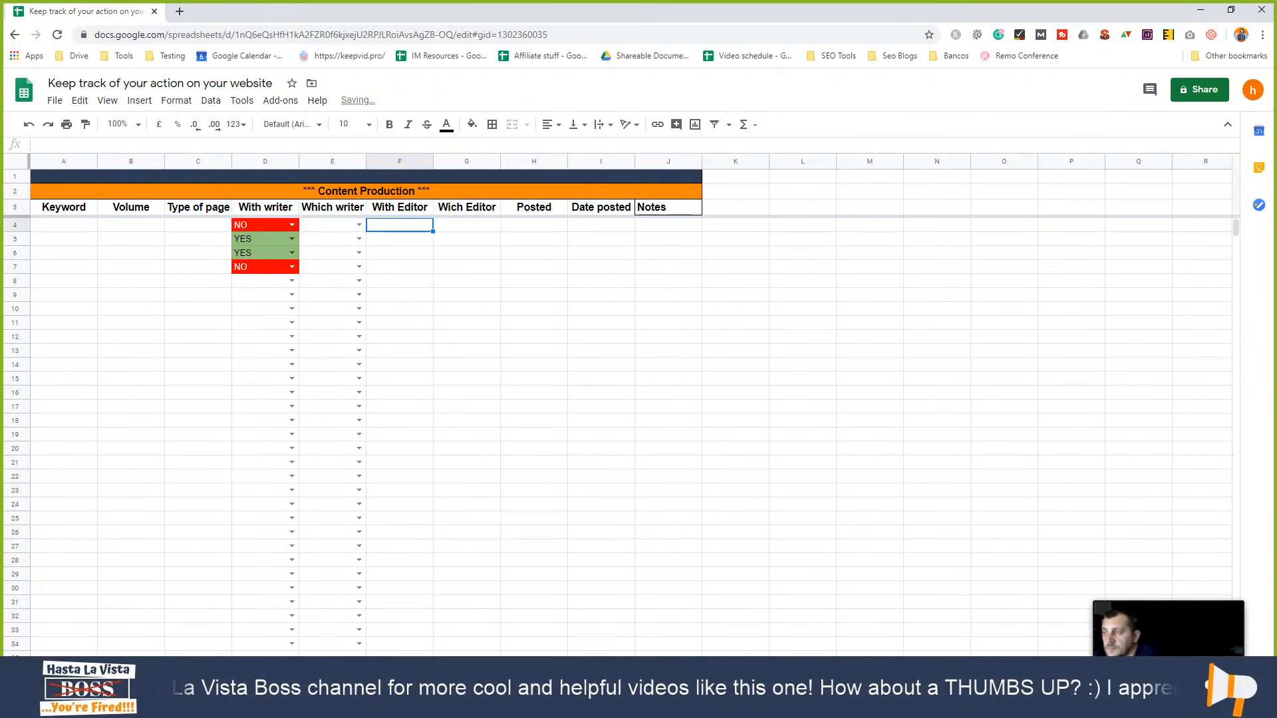
{"action": "left_click", "coordinate": [585, 321]}
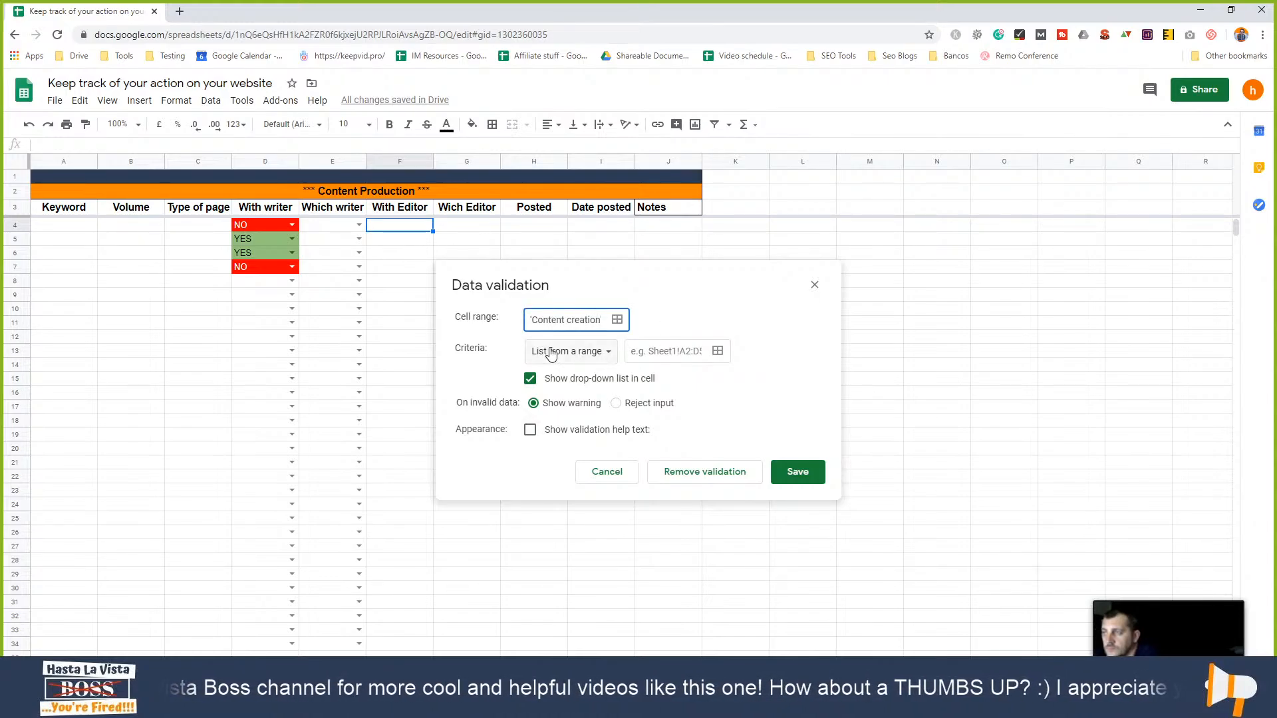
{"action": "triple_click", "coordinate": [554, 318]}
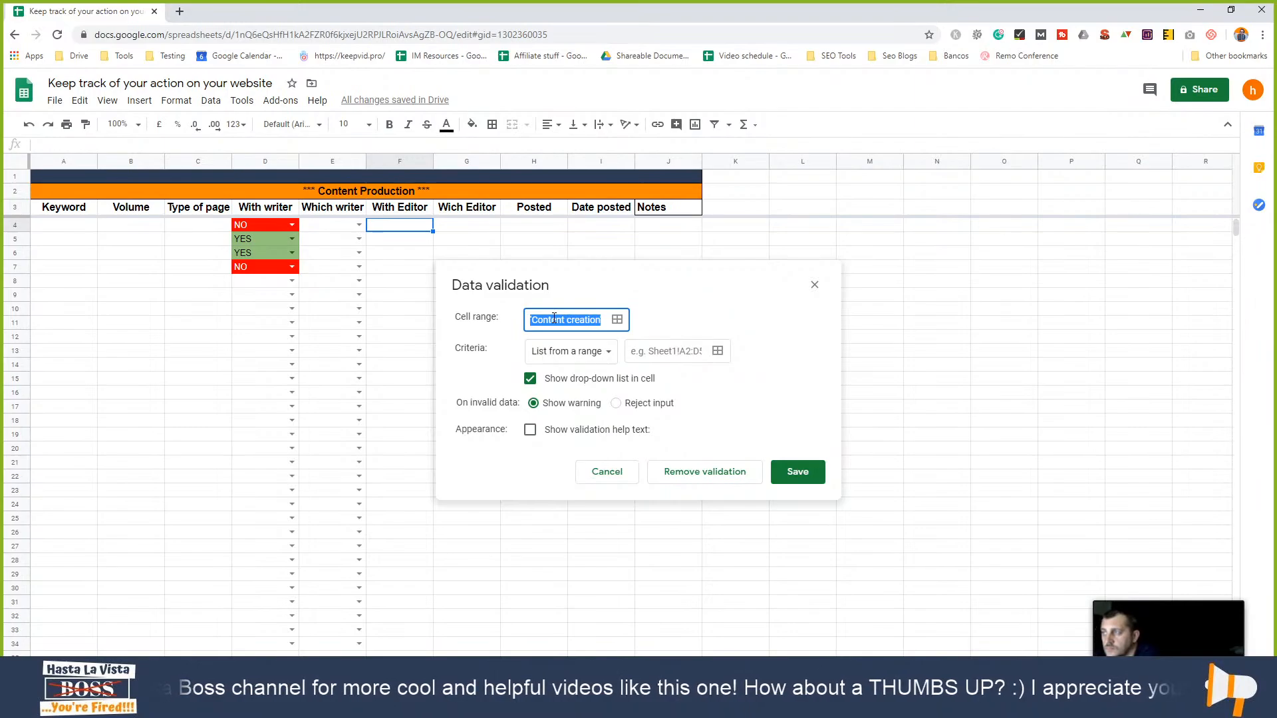
{"action": "key", "text": "BackSpace"}
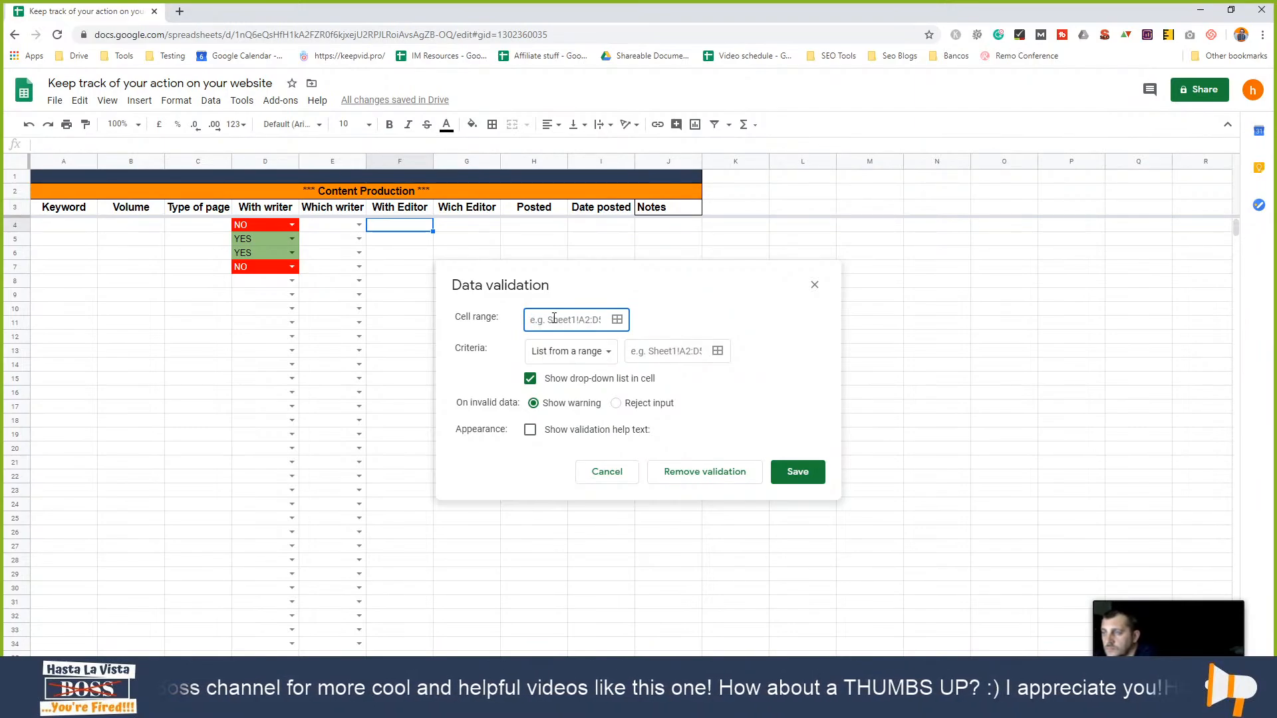
{"action": "type", "text": "F:F"}
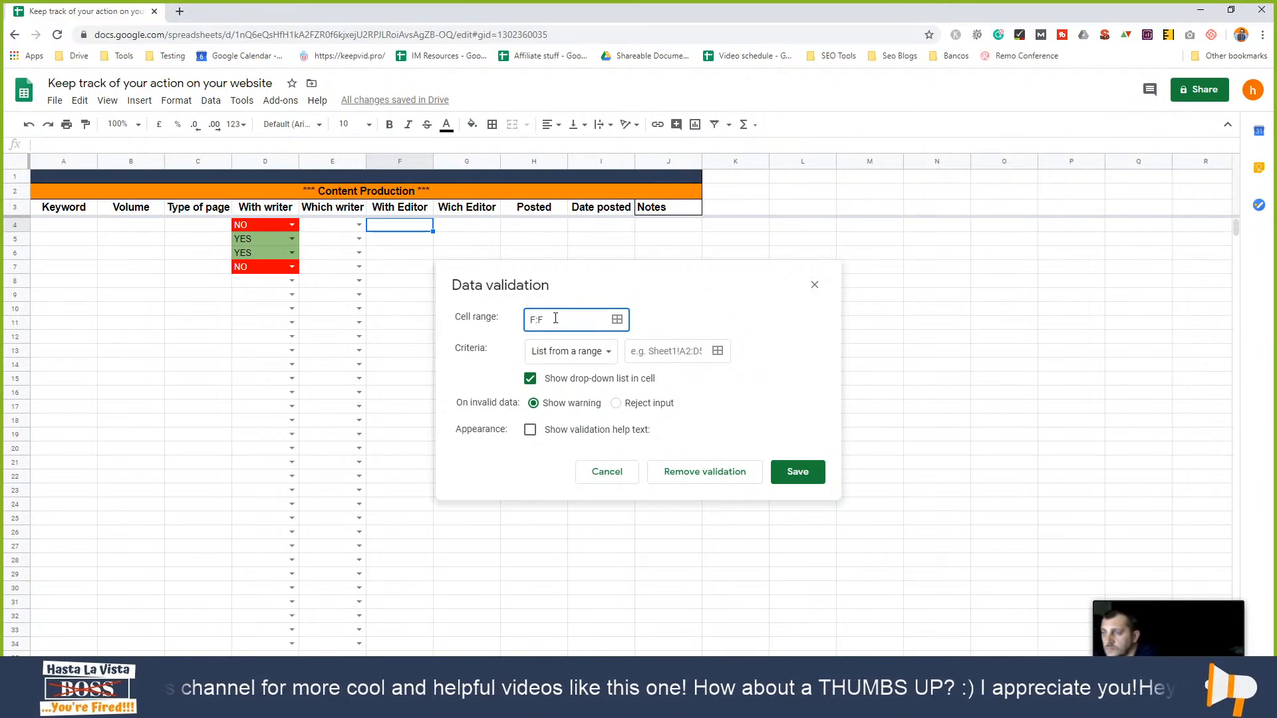
{"action": "left_click", "coordinate": [576, 356]}
{"action": "left_click", "coordinate": [578, 370]}
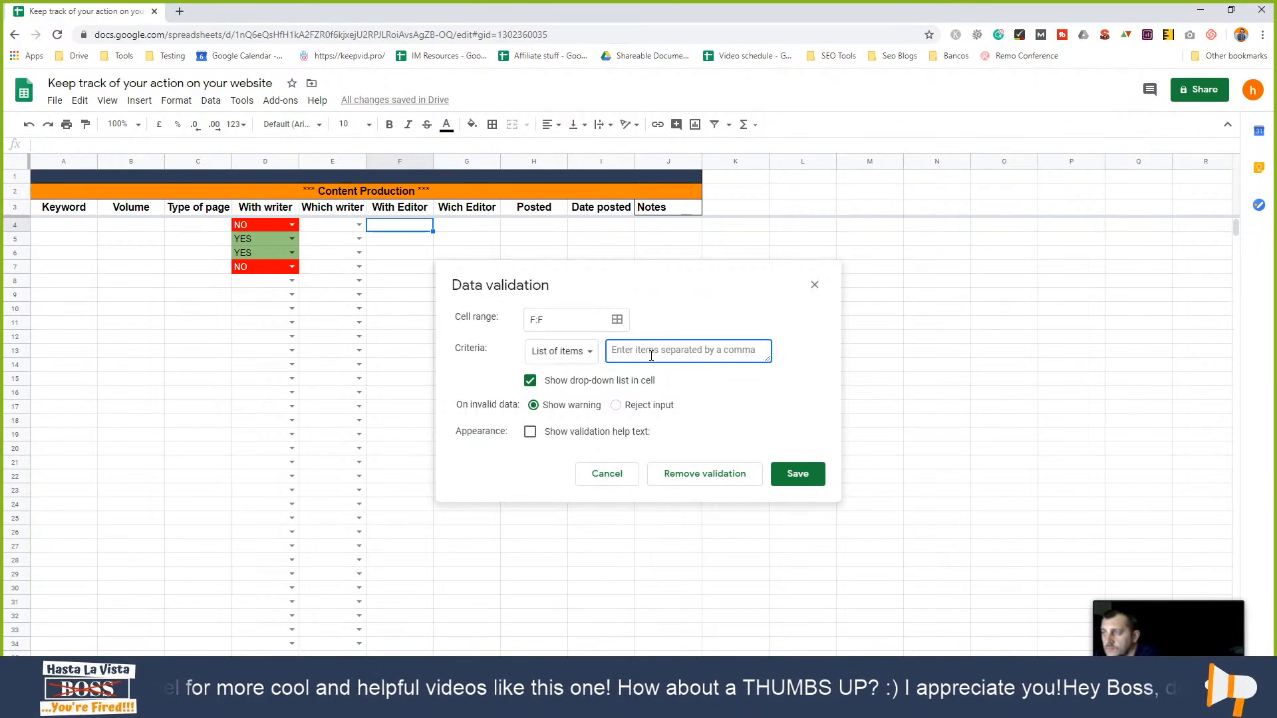
{"action": "type", "text": "Yes,No"}
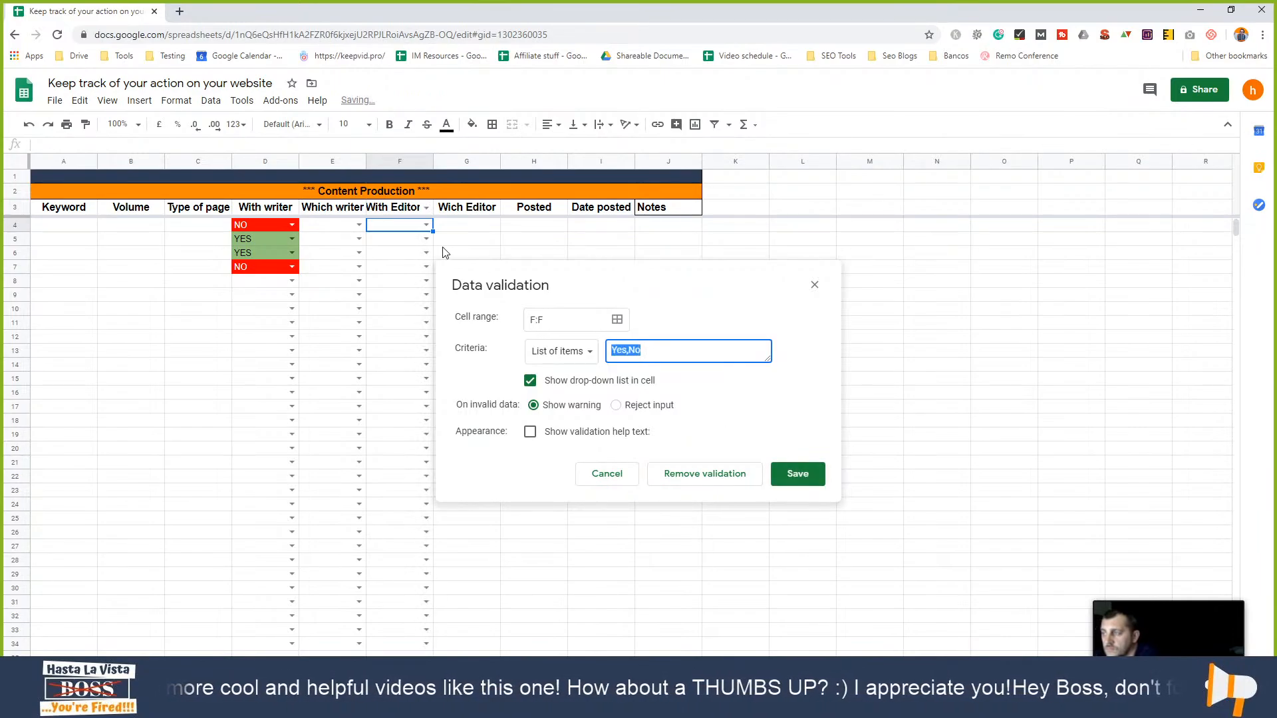
{"action": "left_click", "coordinate": [798, 473]}
{"action": "left_click", "coordinate": [423, 225]}
- Remove the dropdown validation from the With Editor header cell F3
{"action": "left_click", "coordinate": [408, 212]}
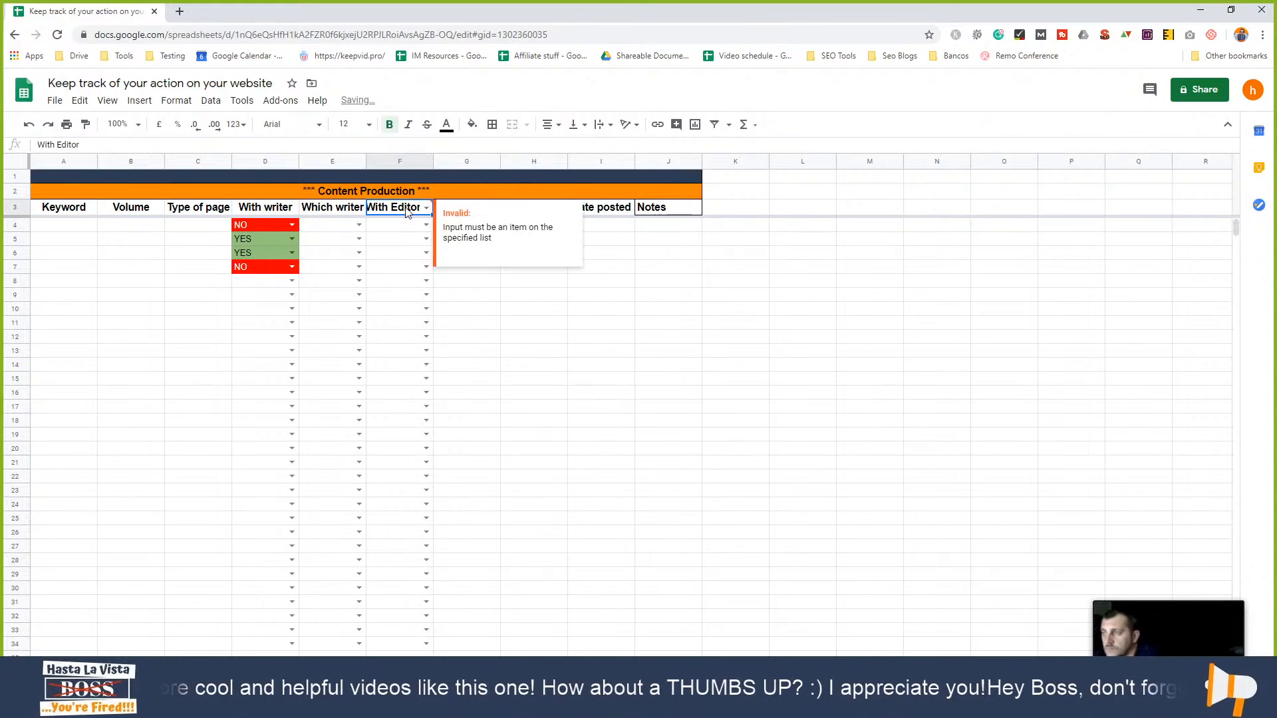
{"action": "right_click", "coordinate": [408, 212]}
{"action": "left_click", "coordinate": [469, 676]}
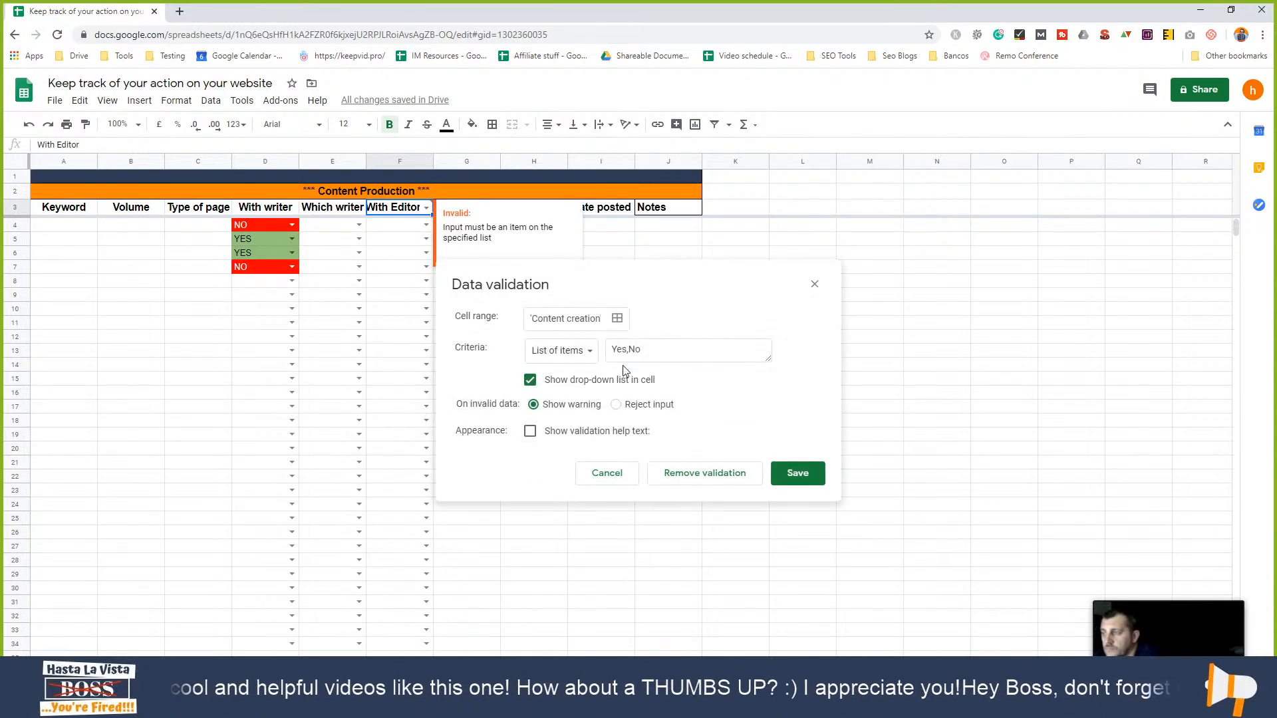
{"action": "left_click", "coordinate": [674, 470]}
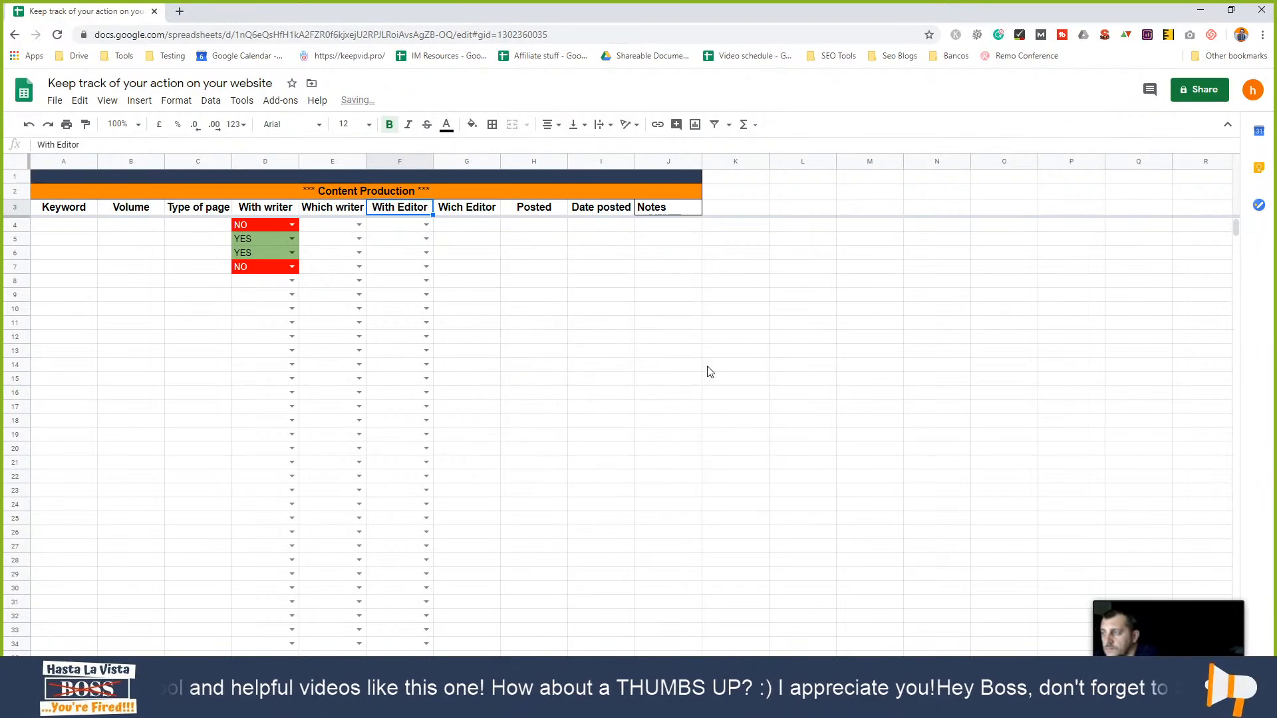
{"action": "left_click", "coordinate": [669, 346]}
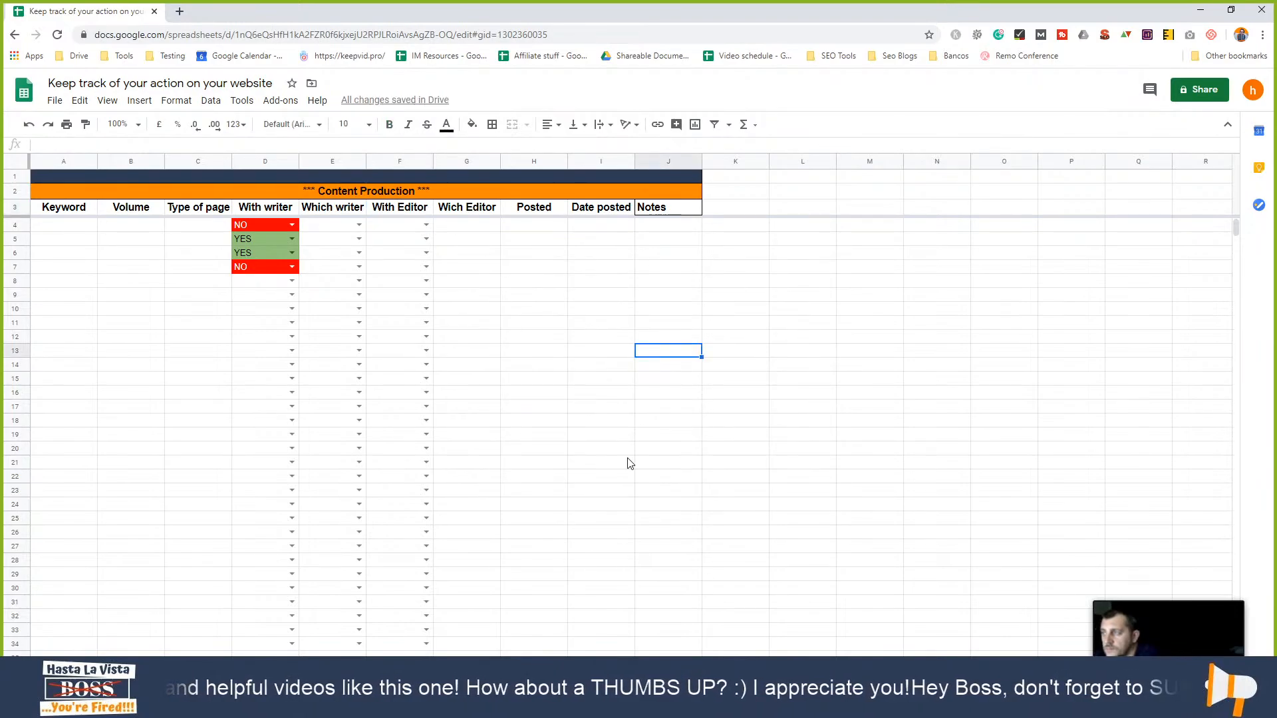
- Minimize the Project details window and maximize the website tracker window
{"action": "left_click", "coordinate": [1231, 9]}
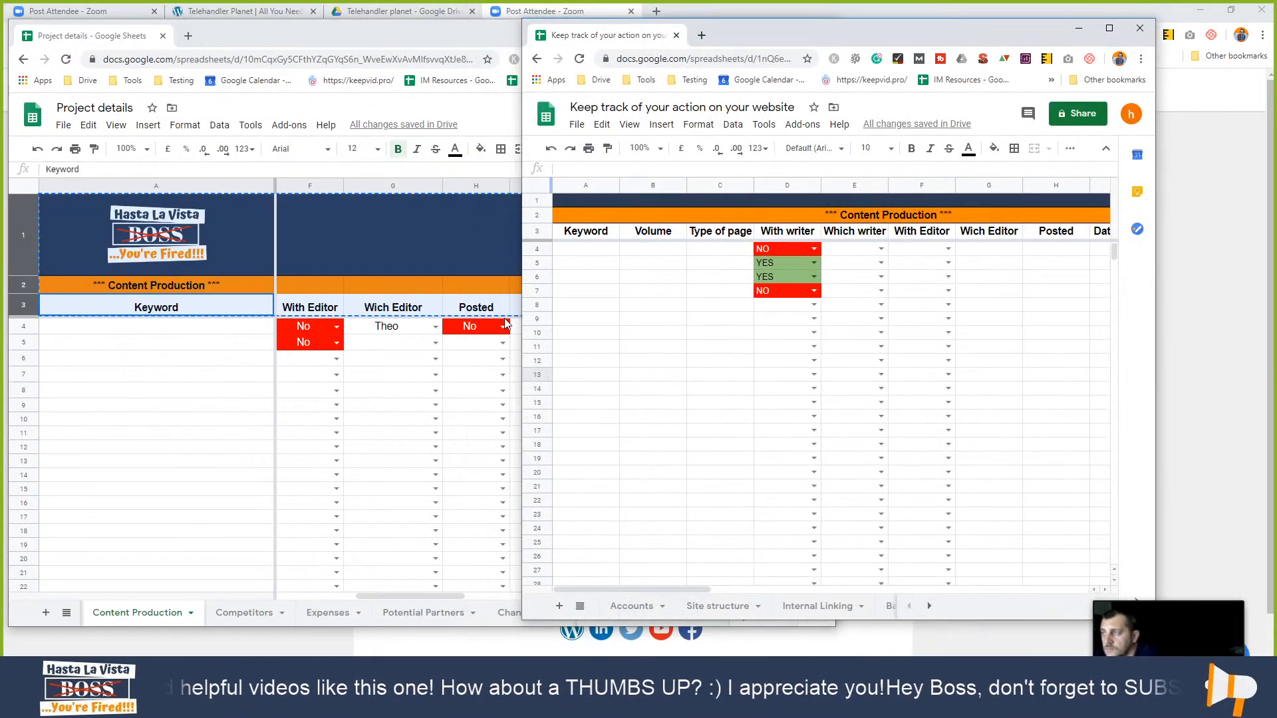
{"action": "left_click", "coordinate": [225, 419]}
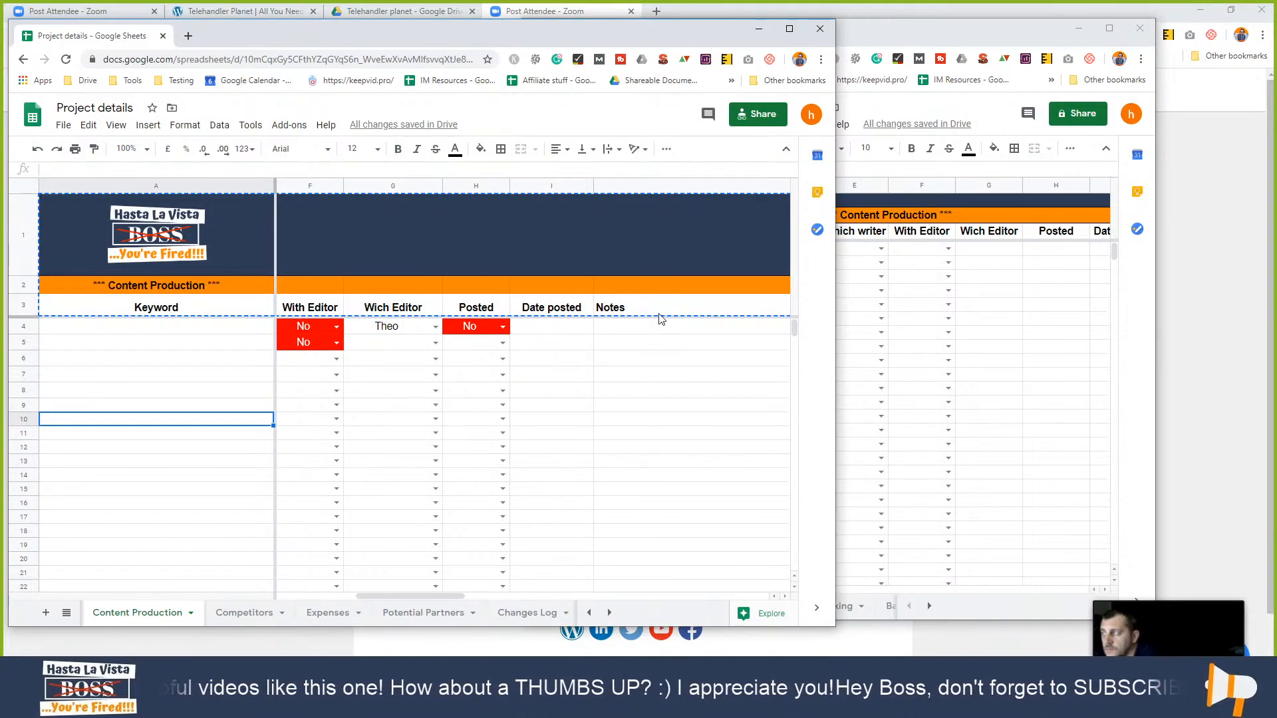
{"action": "left_click", "coordinate": [761, 30]}
{"action": "left_click_drag", "start_coordinate": [893, 36], "coordinate": [802, 25]}
{"action": "left_click", "coordinate": [1019, 17]}
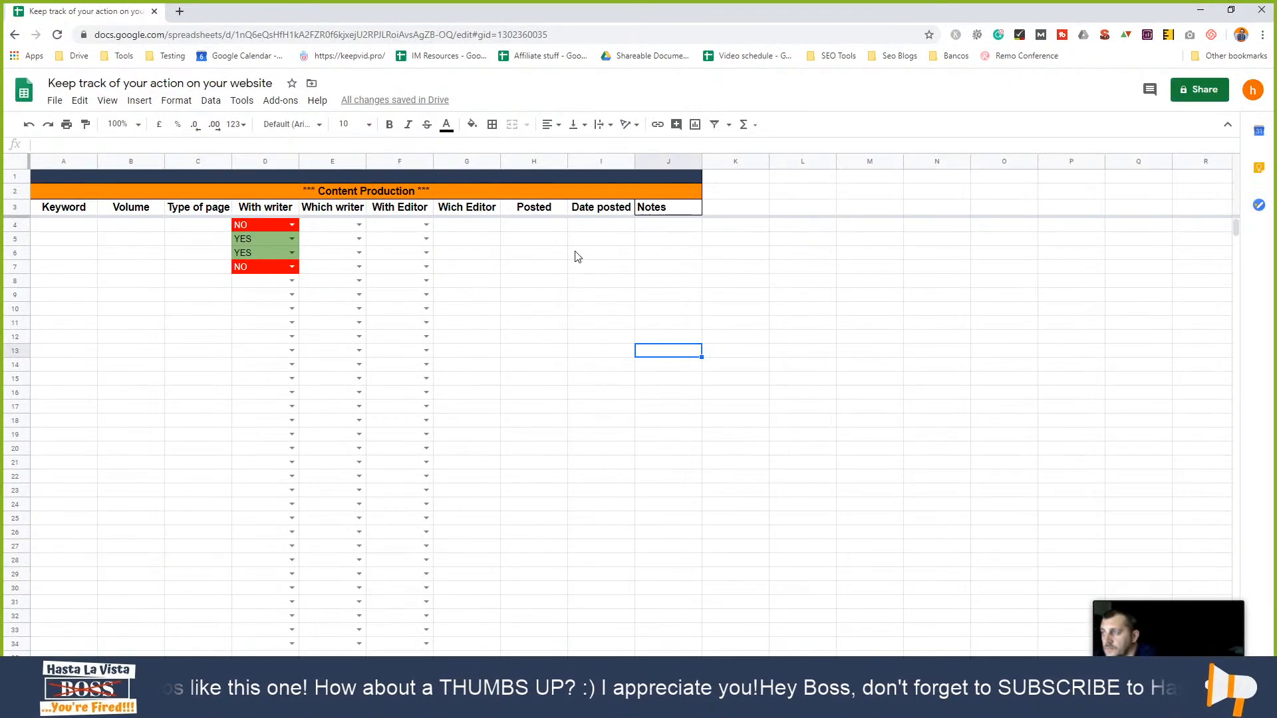
- Apply an 'is a valid date' validation rule to range I:I and test the date picker
{"action": "left_click", "coordinate": [603, 228]}
{"action": "right_click", "coordinate": [602, 230]}
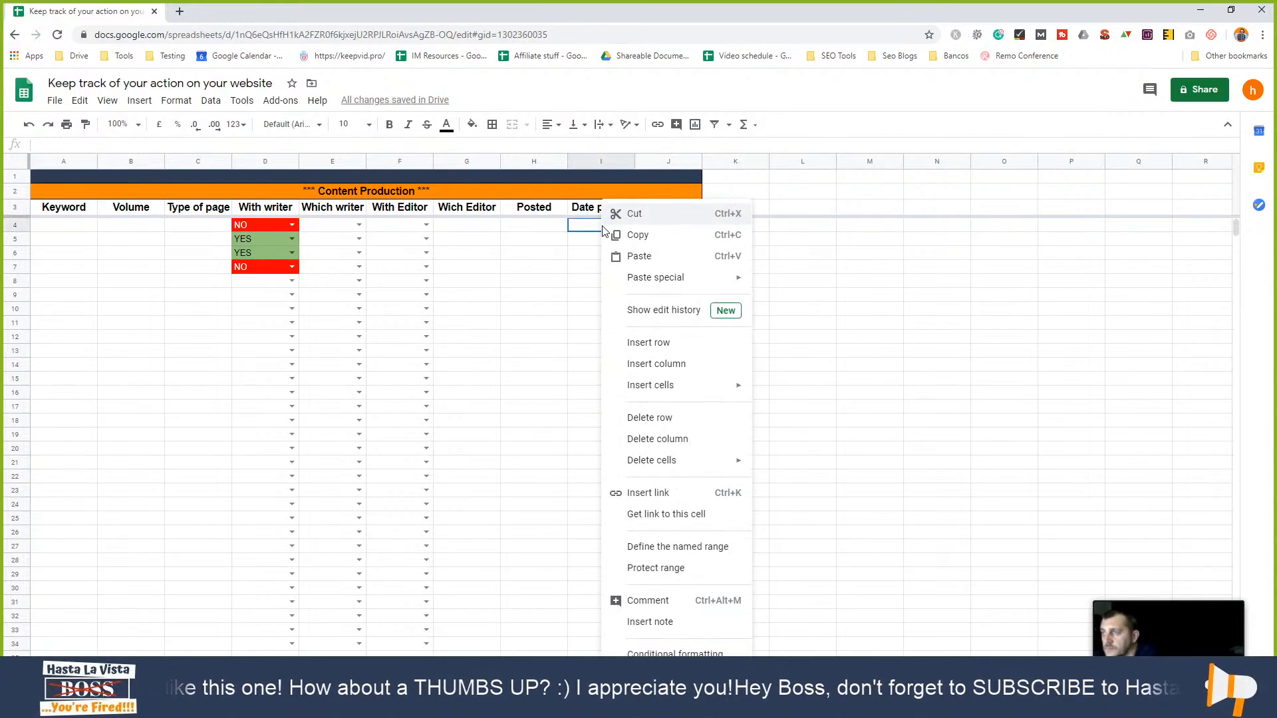
{"action": "left_click", "coordinate": [657, 675]}
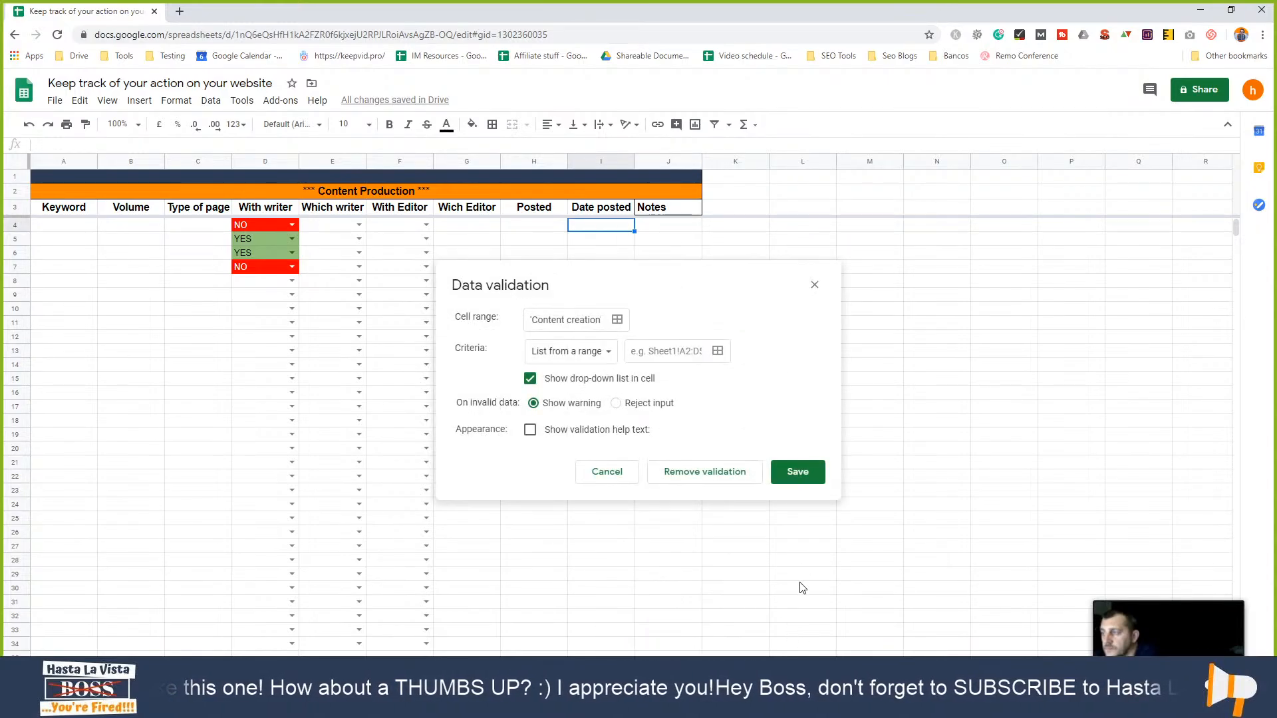
{"action": "triple_click", "coordinate": [588, 319]}
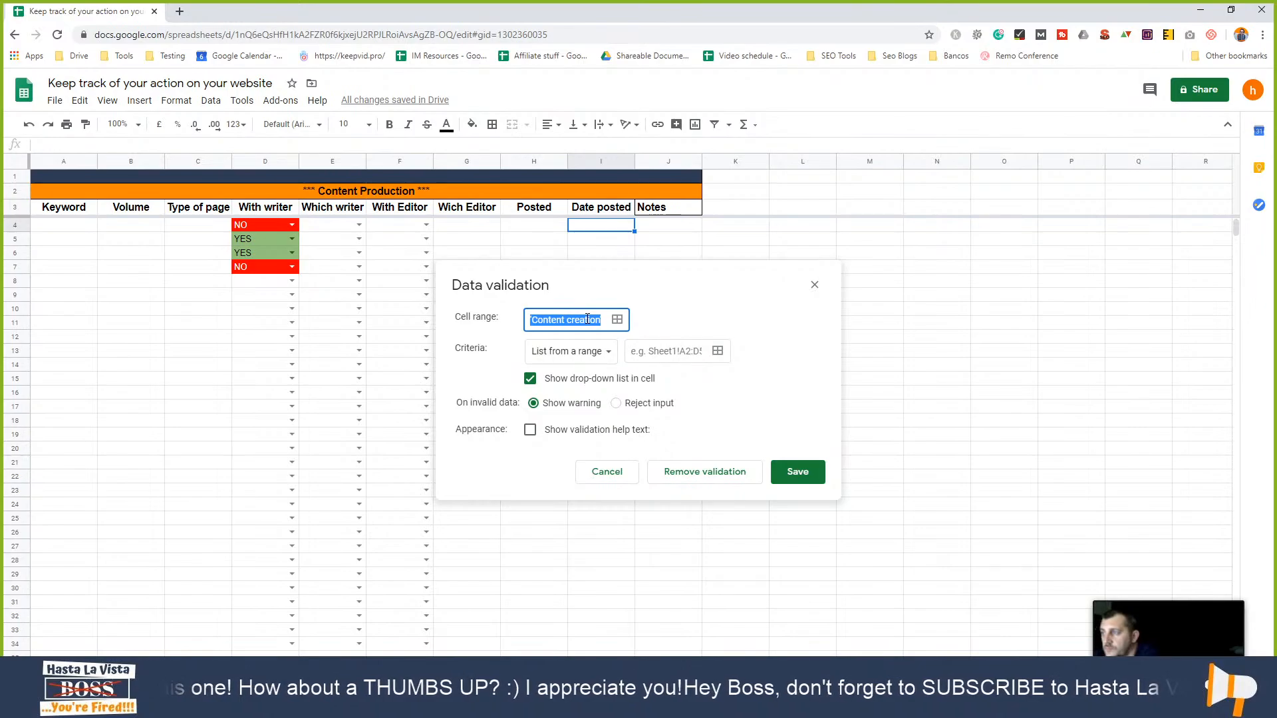
{"action": "type", "text": "I:I"}
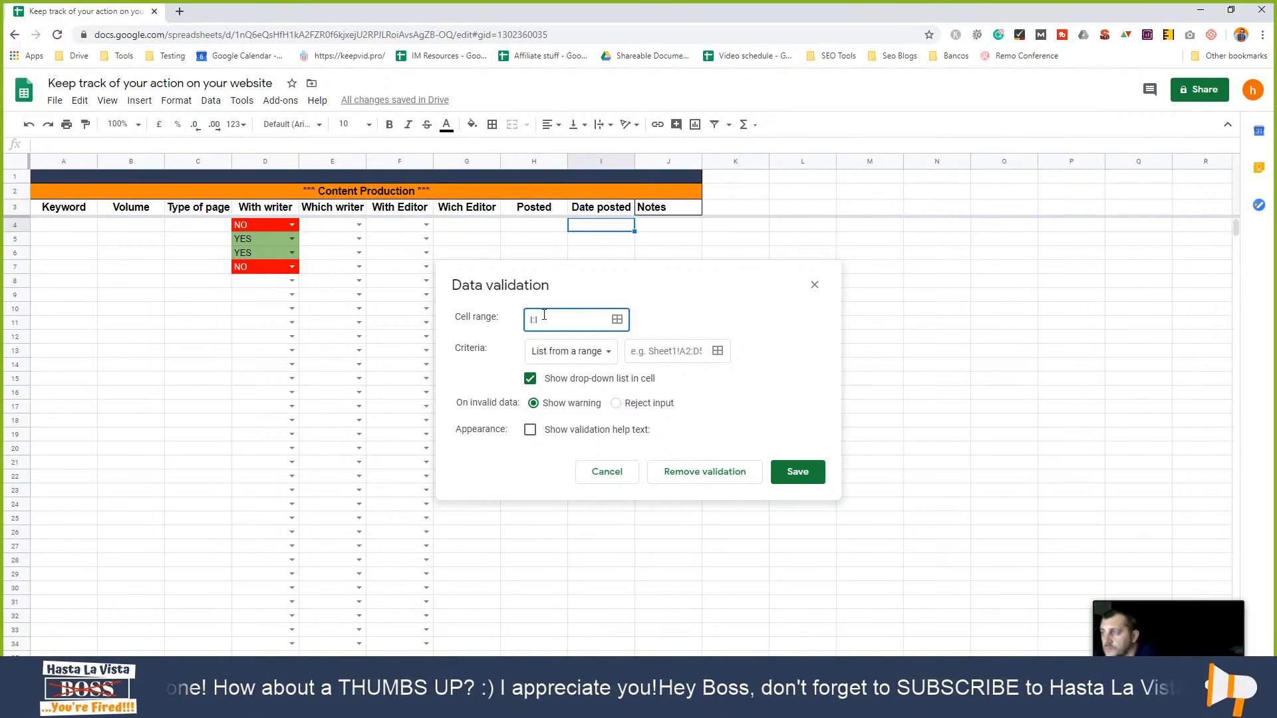
{"action": "left_click", "coordinate": [566, 350]}
{"action": "left_click", "coordinate": [557, 437]}
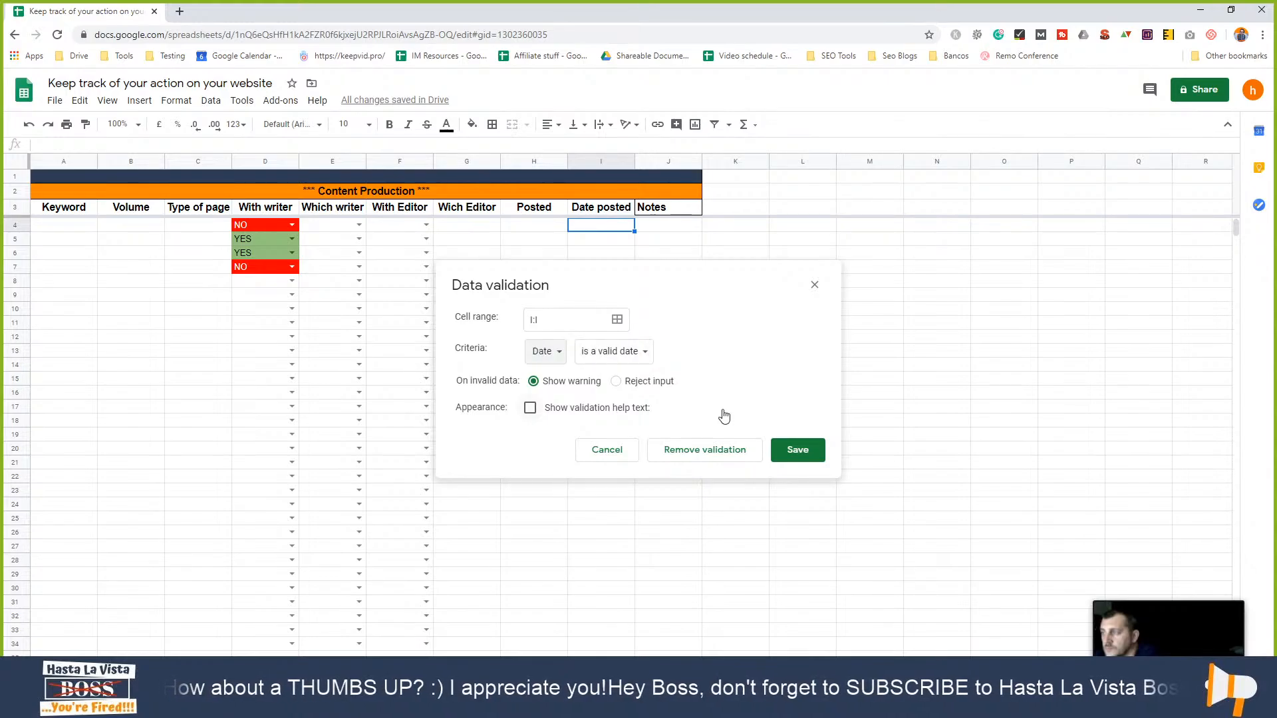
{"action": "left_click", "coordinate": [795, 450]}
{"action": "double_click", "coordinate": [615, 240]}
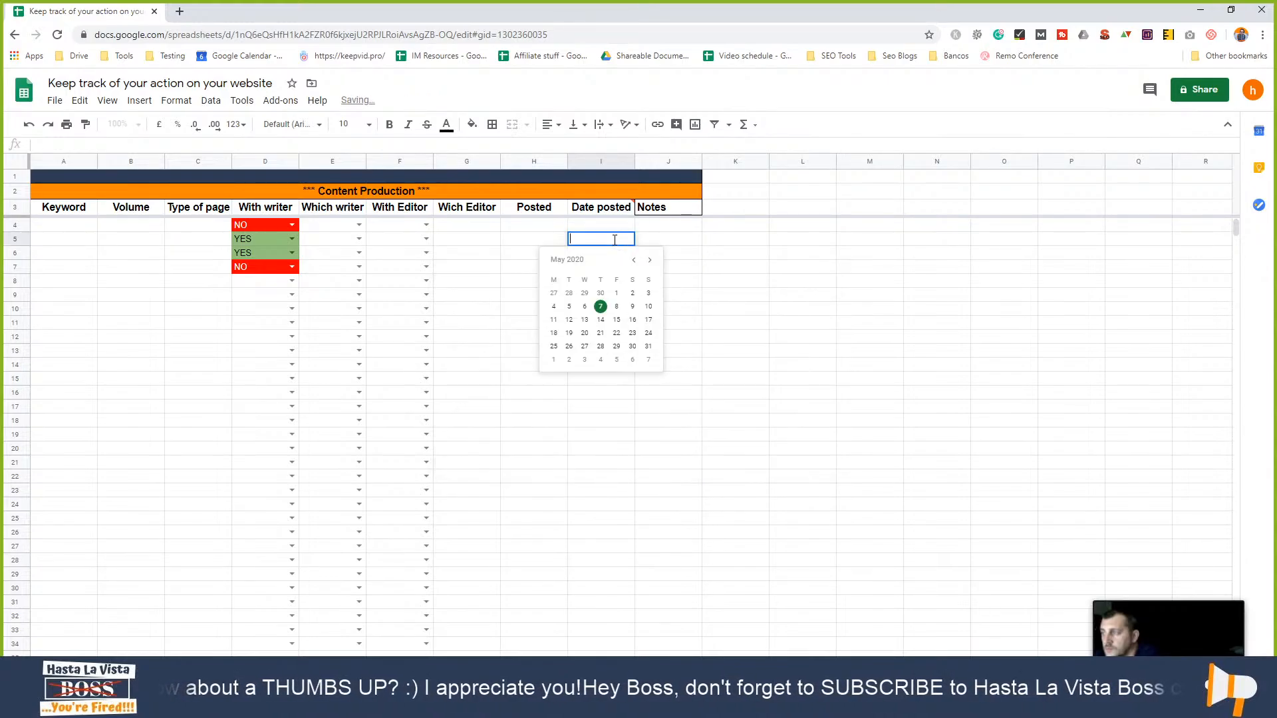
{"action": "double_click", "coordinate": [613, 409]}
{"action": "left_click", "coordinate": [749, 467]}
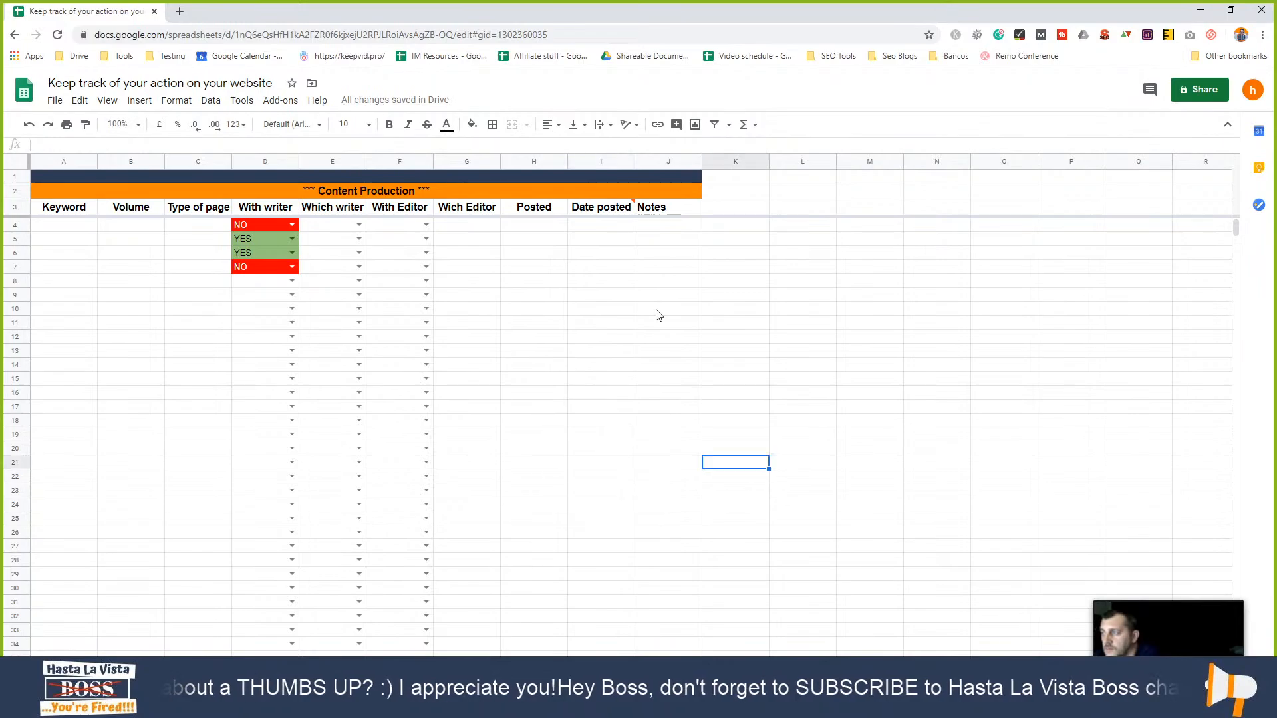
- Remove the date validation from the Date posted header cell I3
{"action": "left_click", "coordinate": [611, 204]}
{"action": "right_click", "coordinate": [610, 205]}
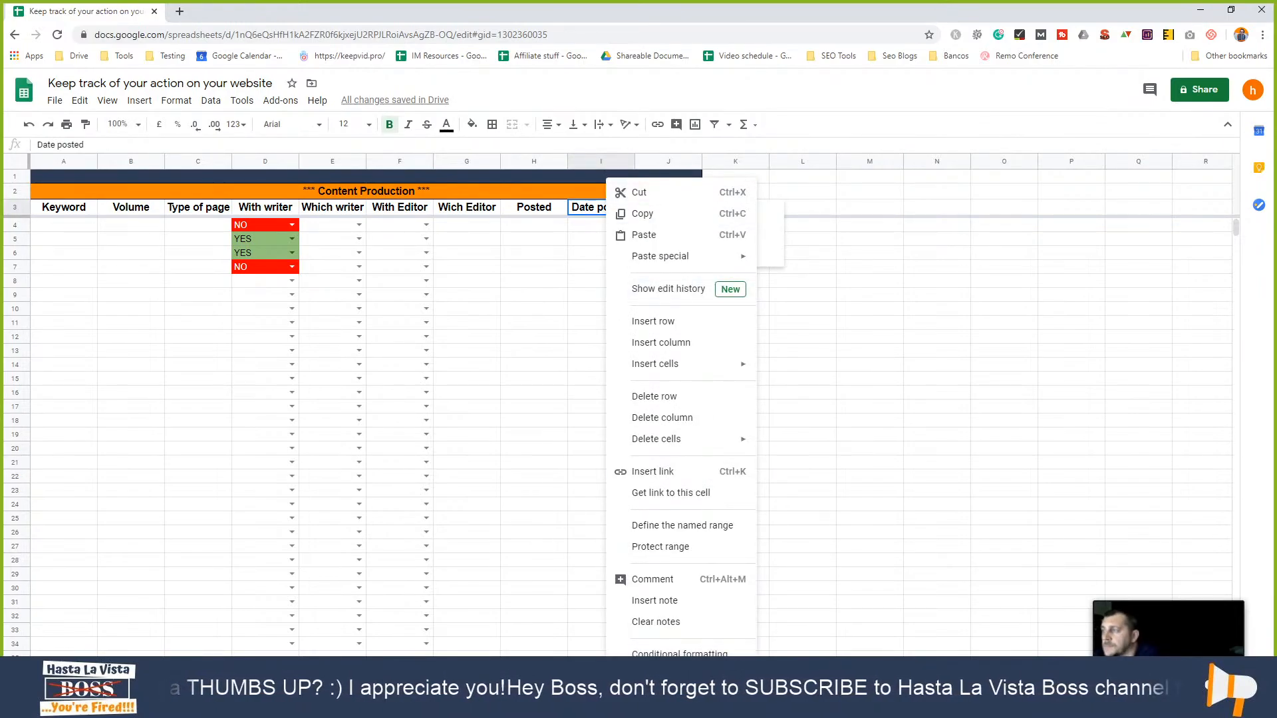
{"action": "left_click", "coordinate": [665, 675]}
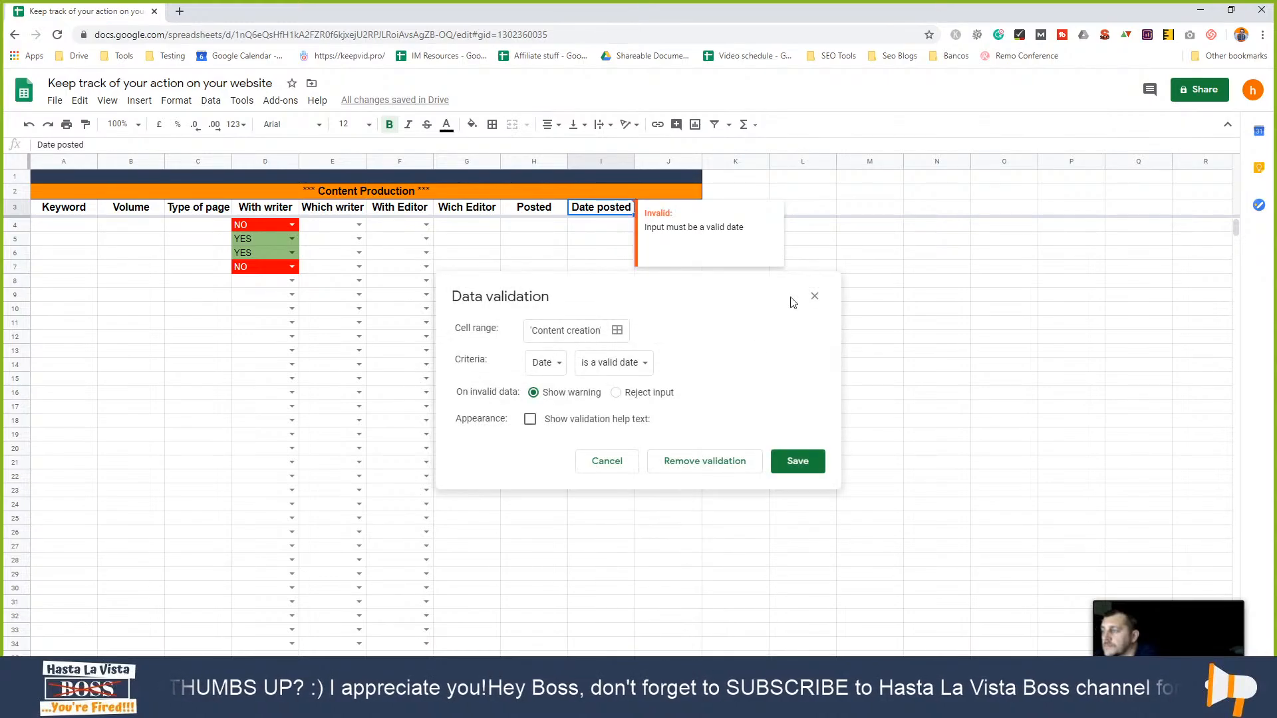
{"action": "left_click", "coordinate": [699, 465]}
{"action": "left_click", "coordinate": [905, 352]}
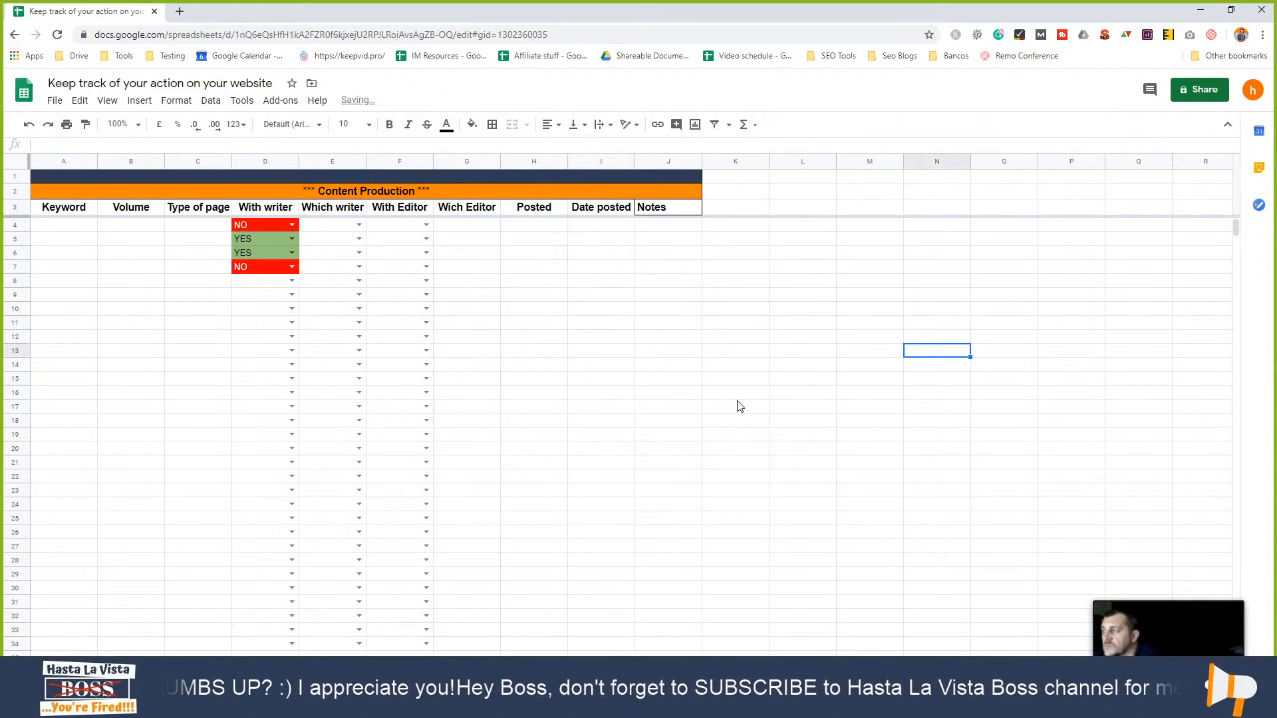
- Restore down the Chrome window and switch to the Project details spreadsheet with Alt+Tab
{"action": "left_click", "coordinate": [1230, 10]}
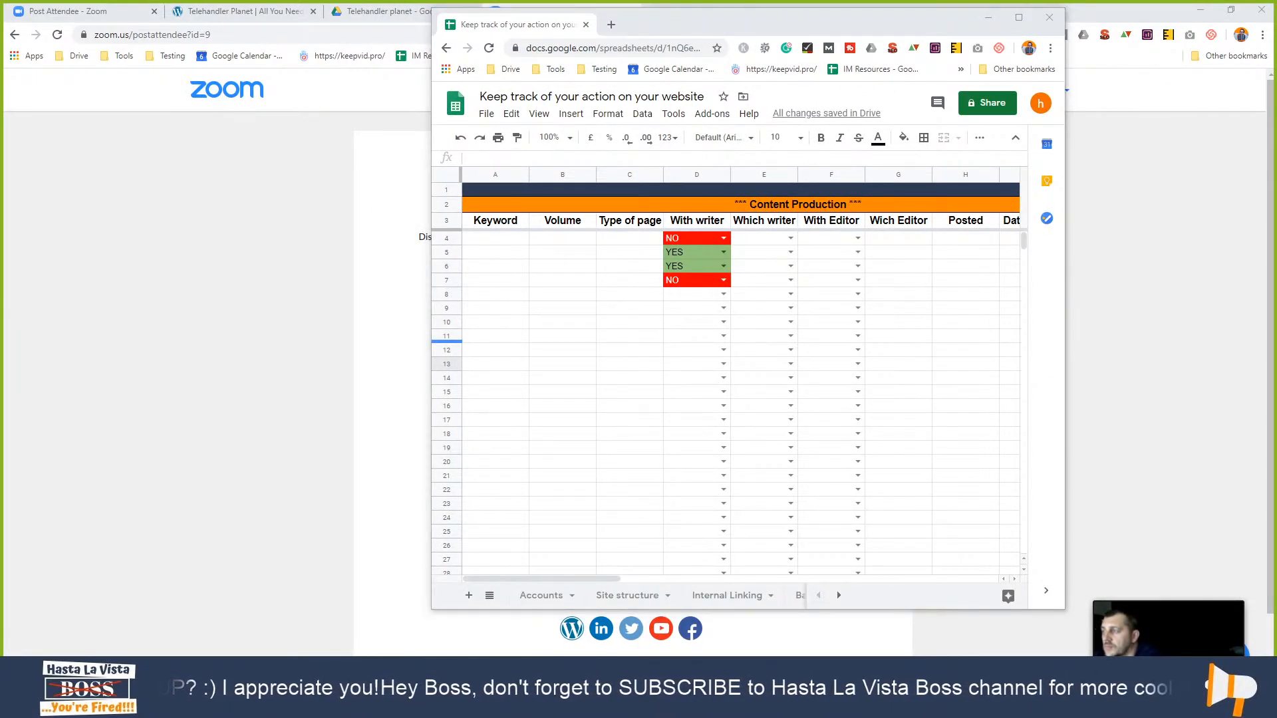
{"action": "key", "text": "alt+Tab"}
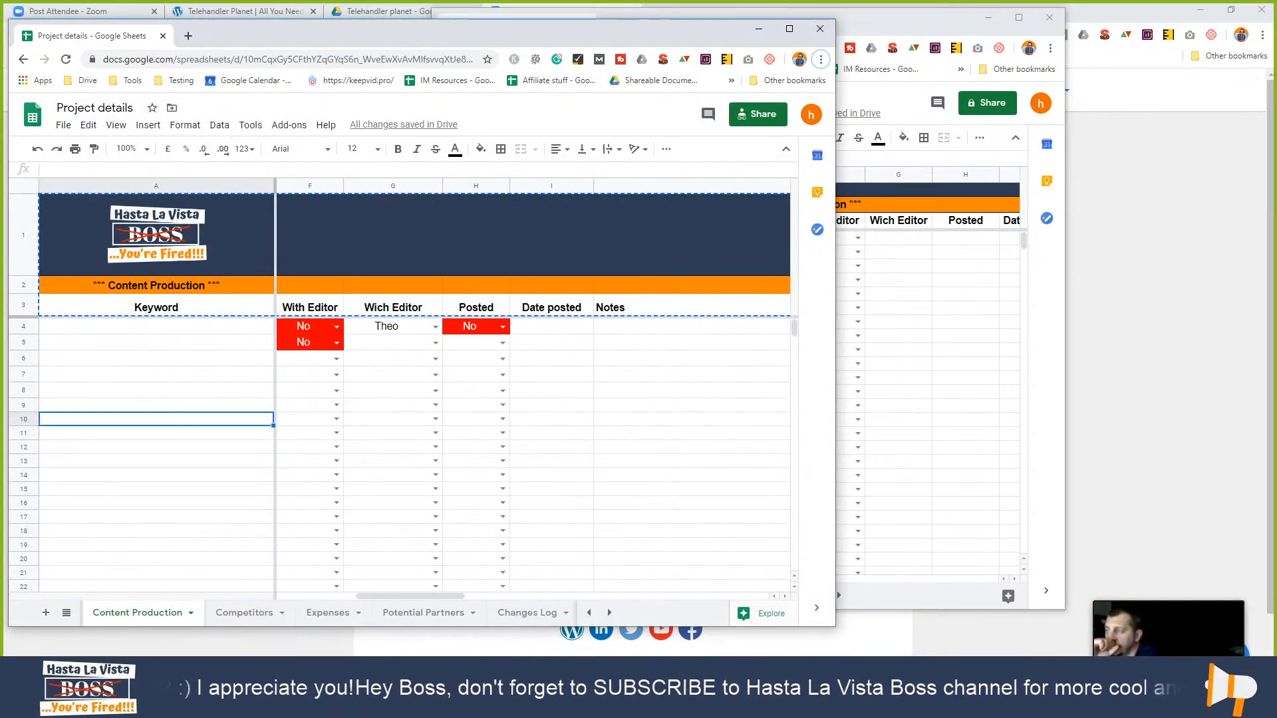